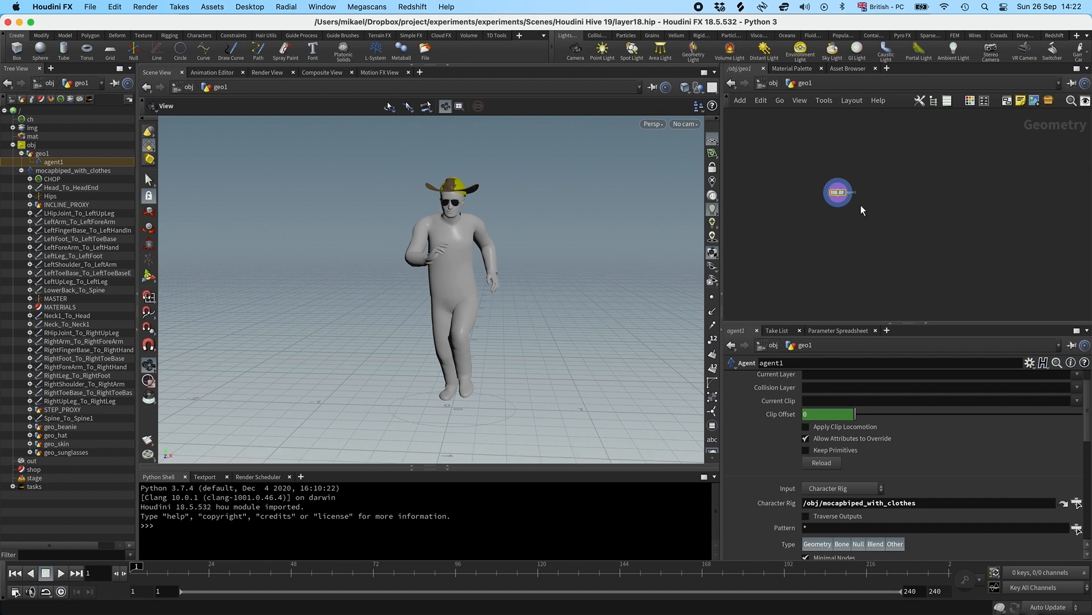
# Add an Agent Layer node below agent1, feed agent1 into it, and make it the displayed node
pyautogui.press('Tab')
pyautogui.write('agent')
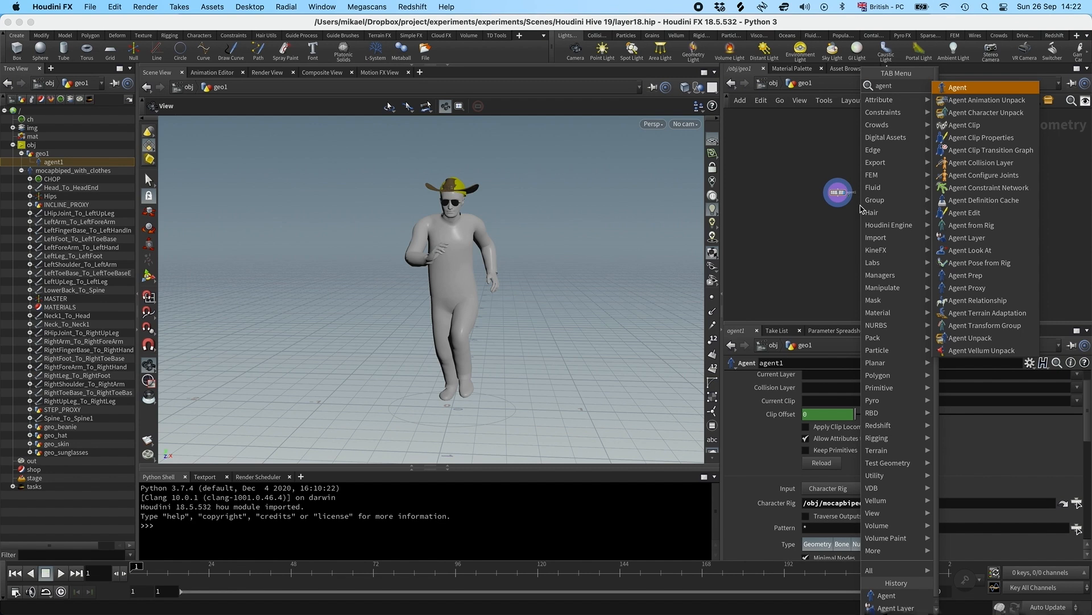
pyautogui.write(' layer')
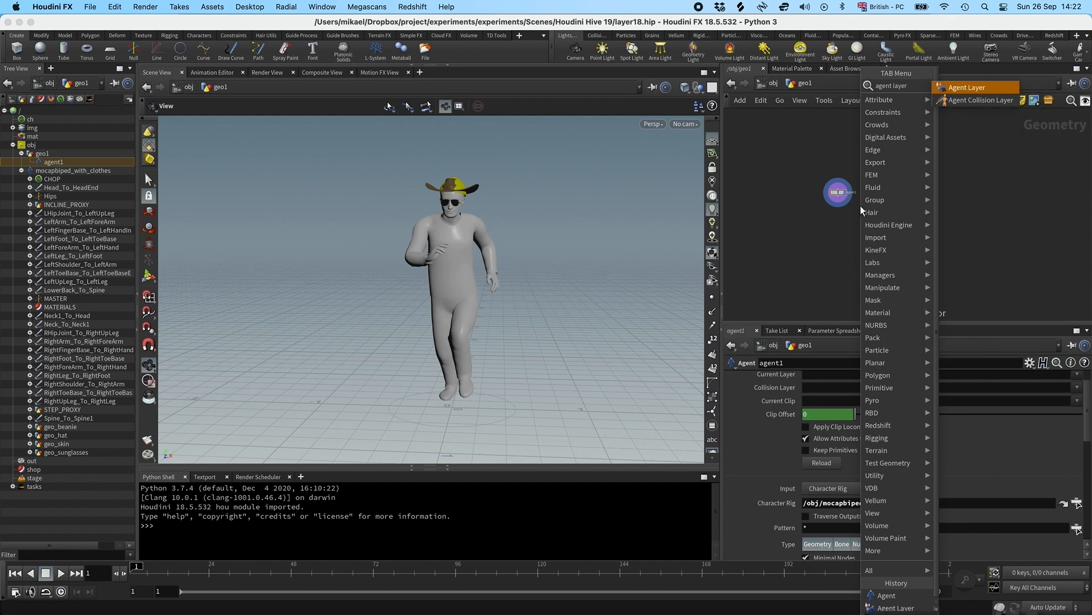
pyautogui.press('Return')
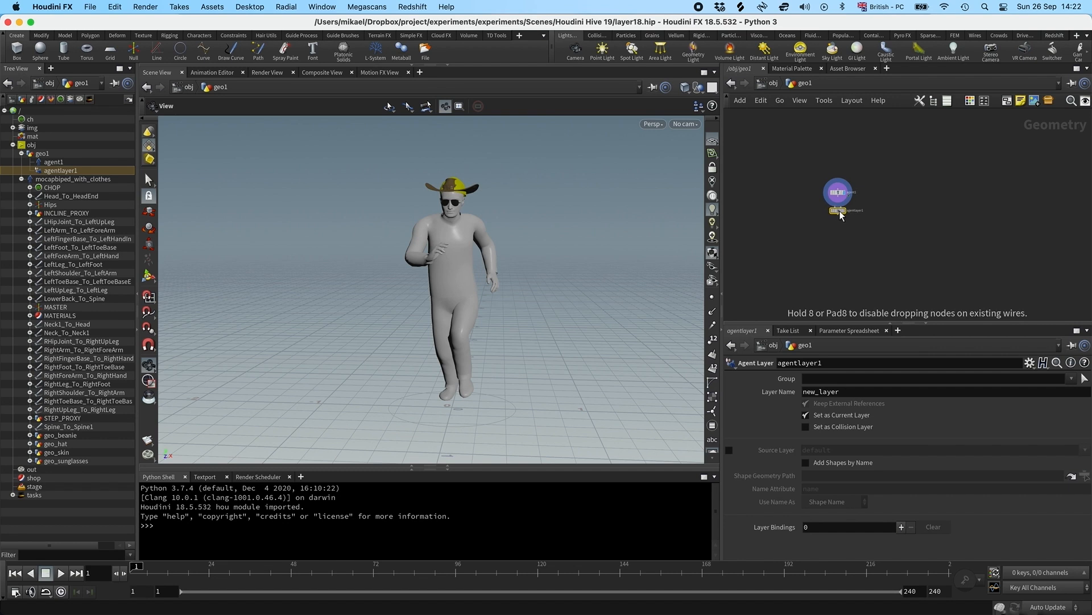
pyautogui.click(838, 200)
pyautogui.moveTo(837, 180); pyautogui.dragTo(854, 212)
pyautogui.click(848, 210)
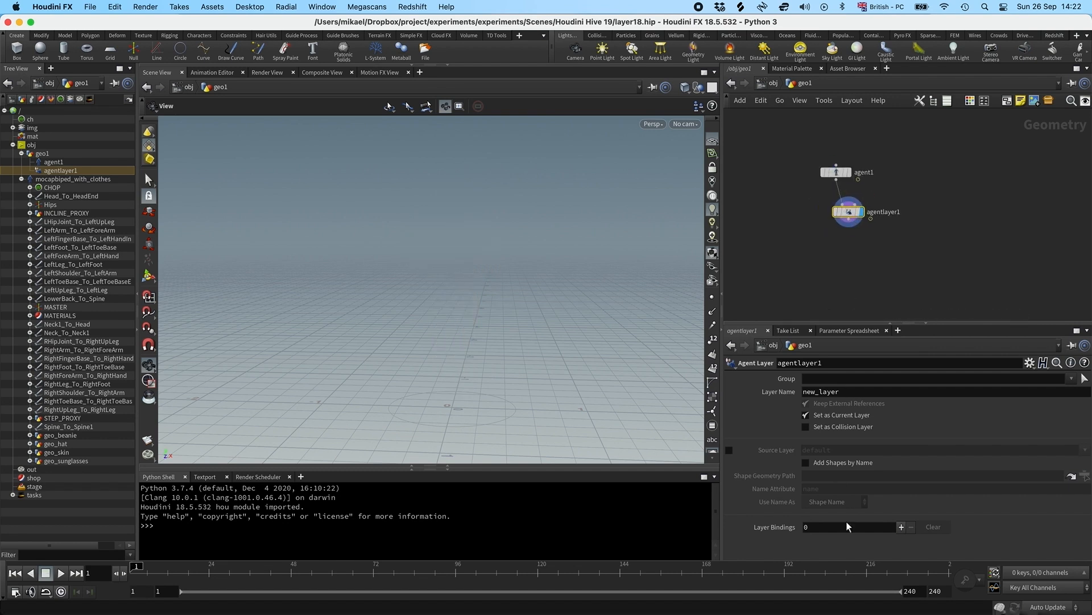
# Enable the default source layer on the agent layer node and restrict its source shapes to default.geo_skin
pyautogui.click(730, 450)
pyautogui.click(1078, 464)
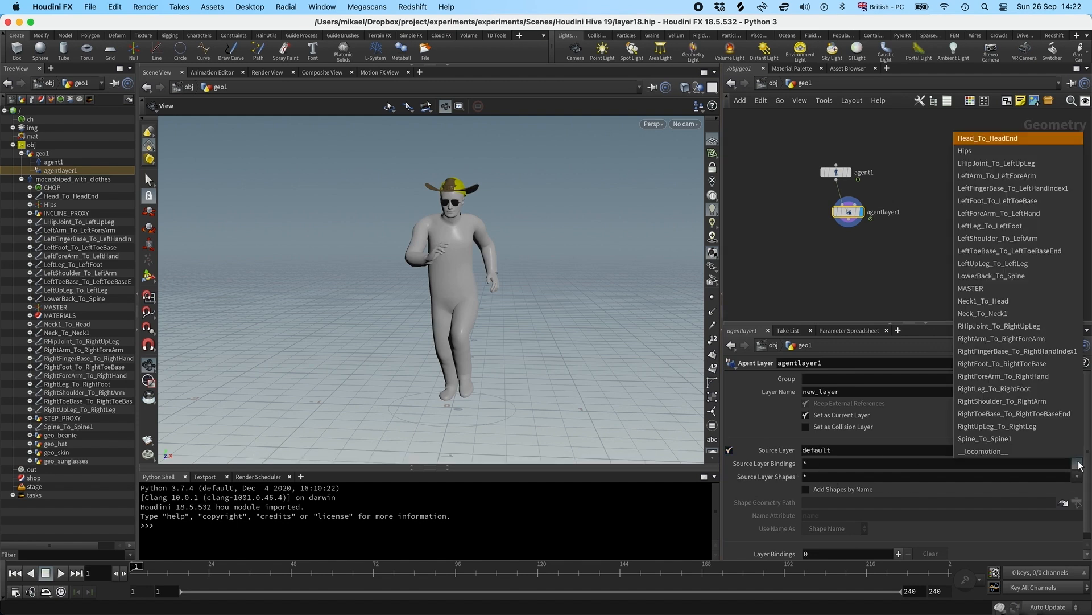
pyautogui.click(1077, 476)
pyautogui.click(986, 451)
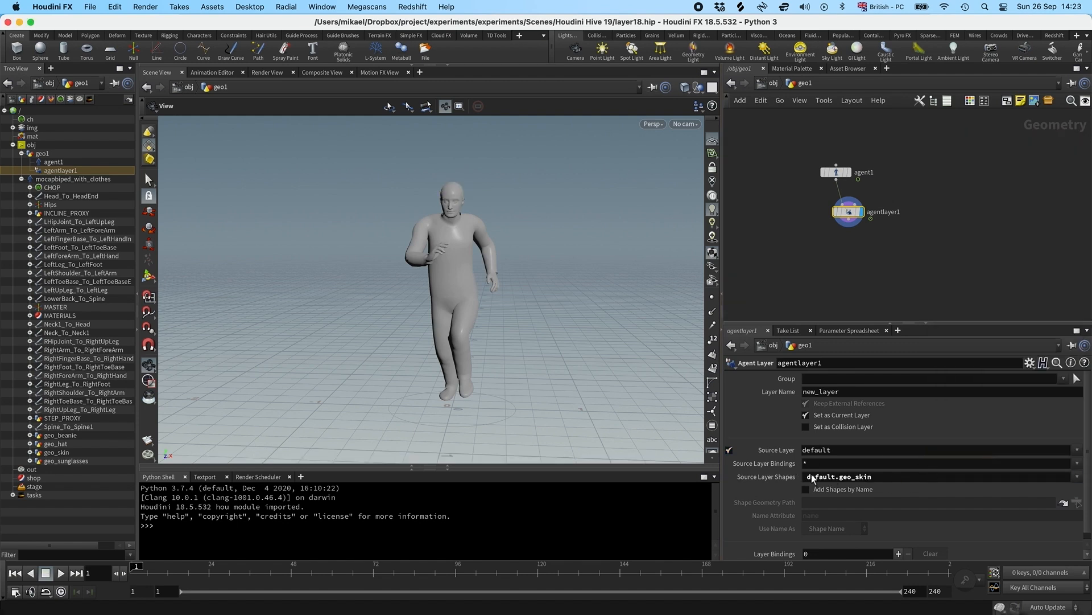
pyautogui.click(800, 477)
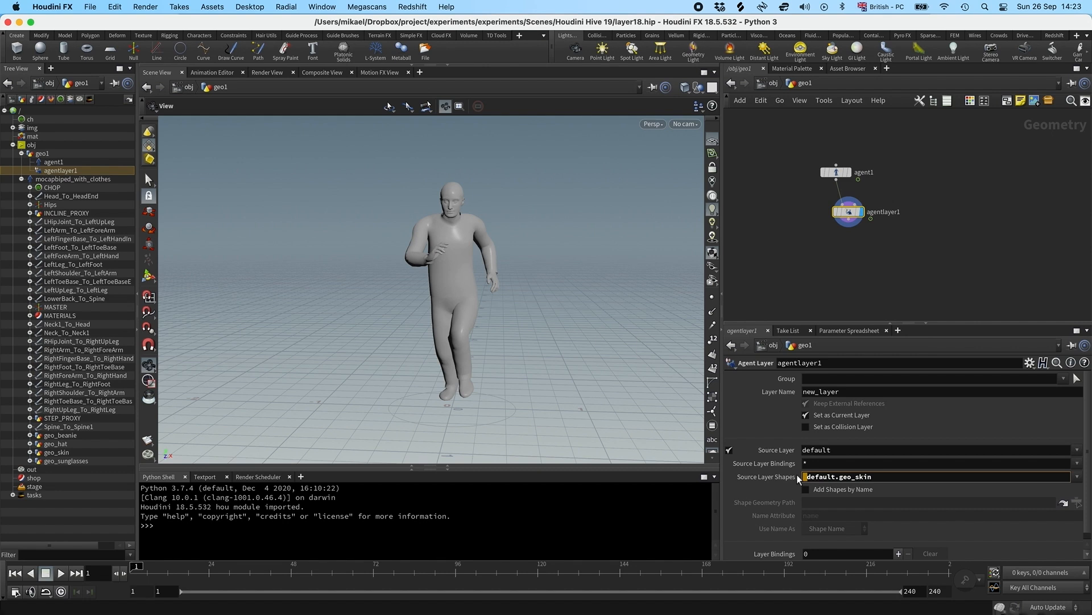
pyautogui.press('BackSpace')
pyautogui.press('Return')
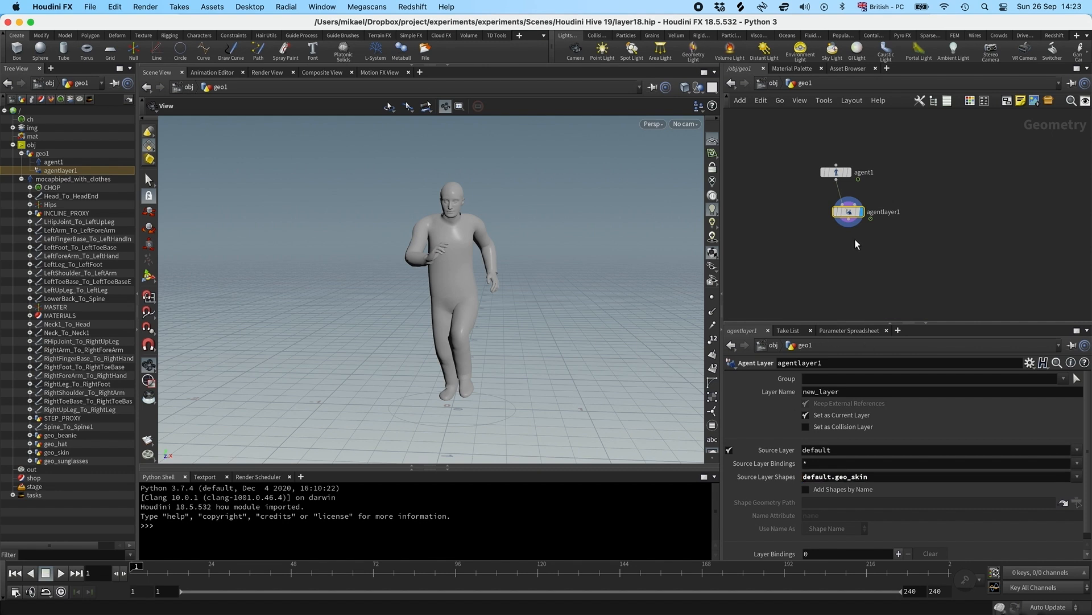
# Chain a copy of the agent layer node for a layer named hat, adding default.geo_hat to its source shapes
pyautogui.press('super+c')
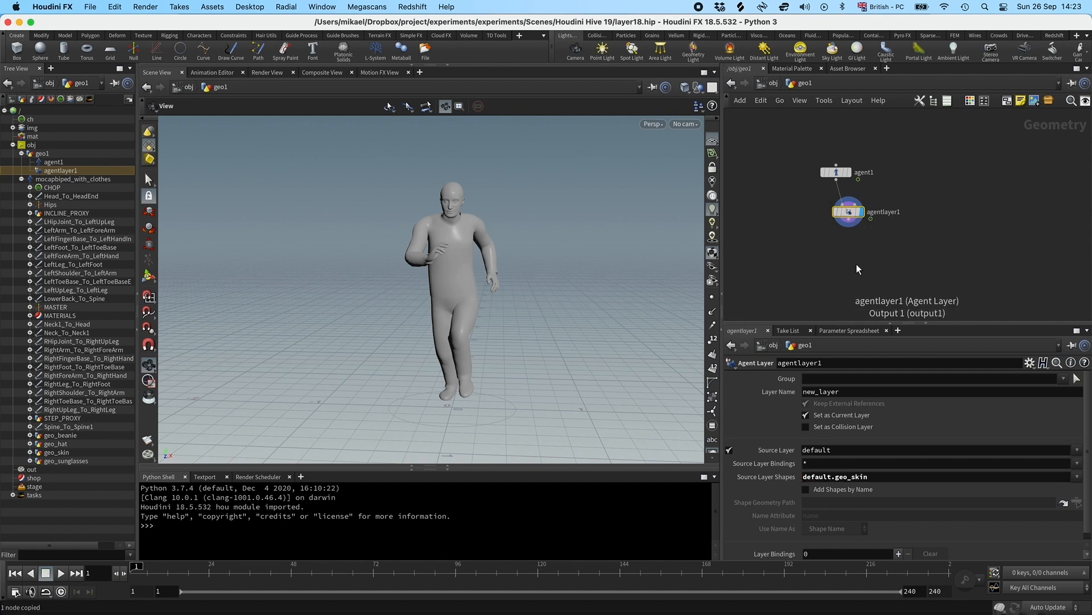
pyautogui.press('super+v')
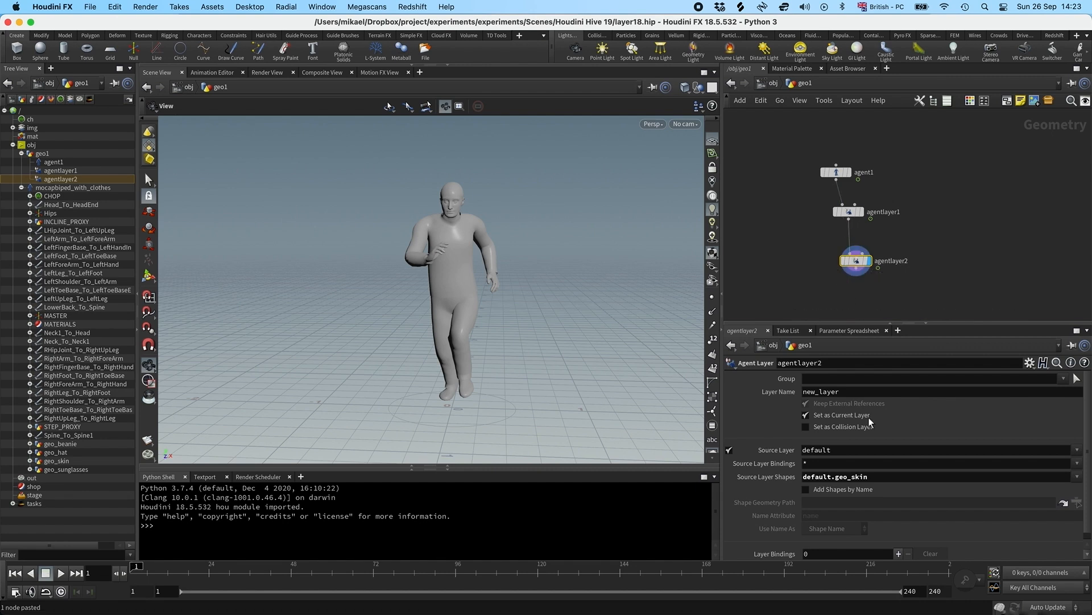
pyautogui.doubleClick(821, 391)
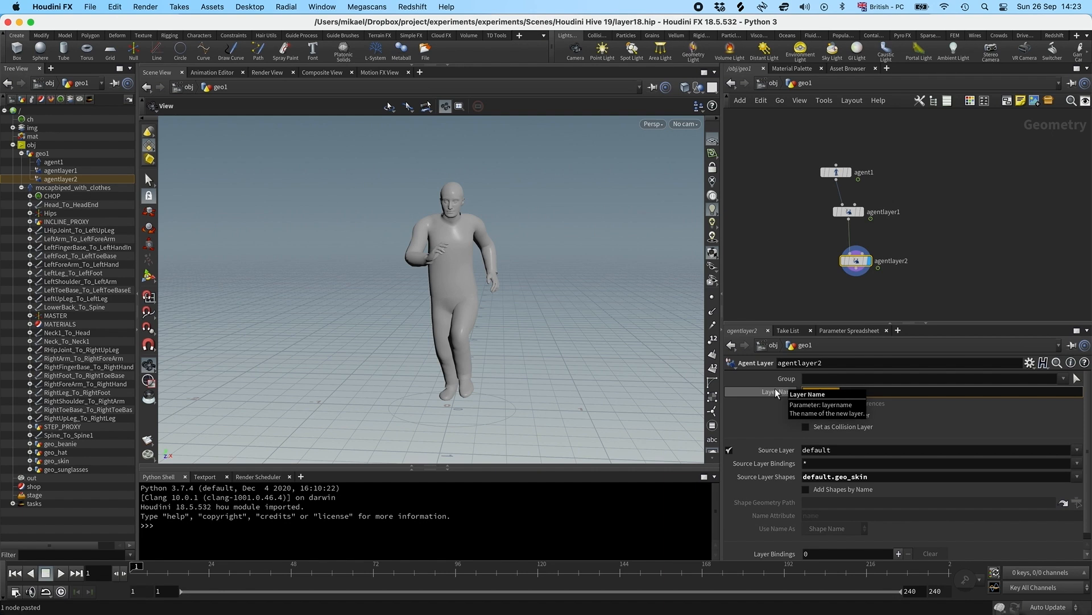
pyautogui.write('hat')
pyautogui.press('Return')
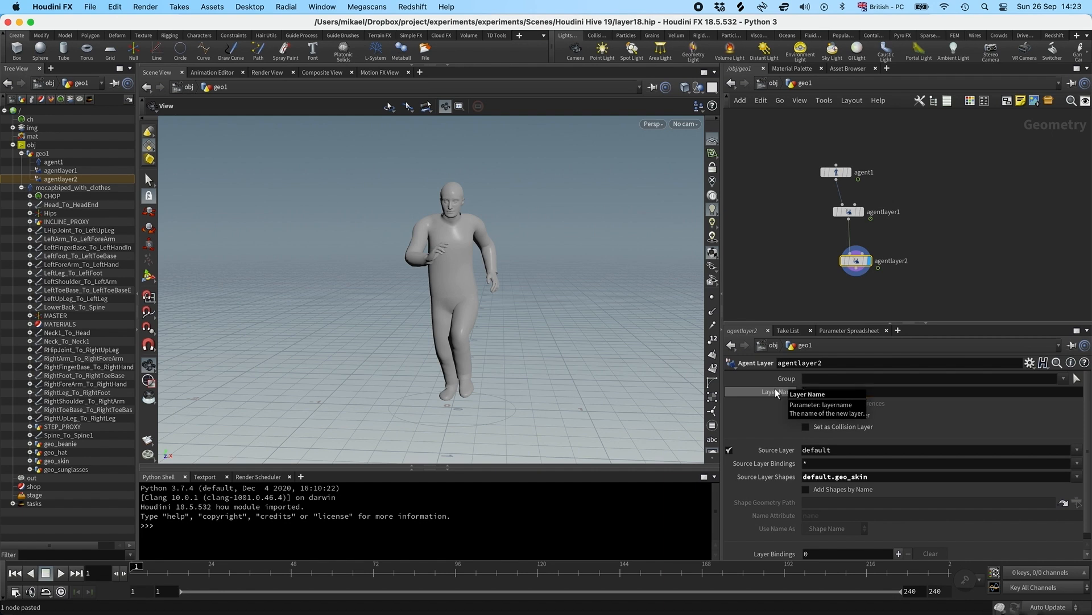
pyautogui.click(1077, 480)
pyautogui.click(977, 441)
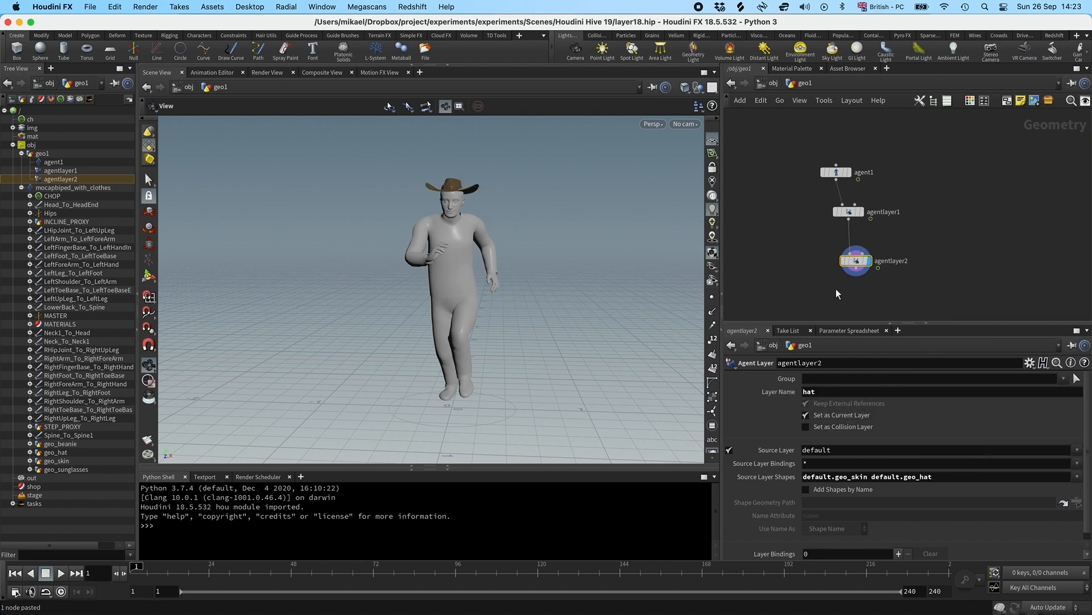
# Chain another agent layer copy for a layer named beanie, adding default.geo_beanie to its source shapes
pyautogui.hotkey('ctrl', 'v')
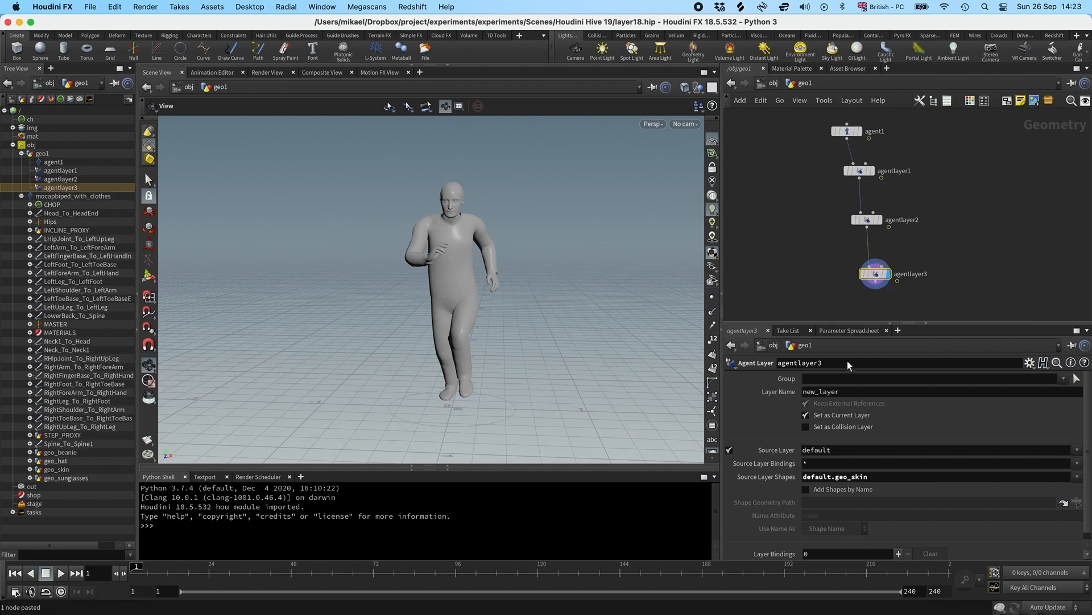
pyautogui.doubleClick(854, 389)
pyautogui.write('beanie')
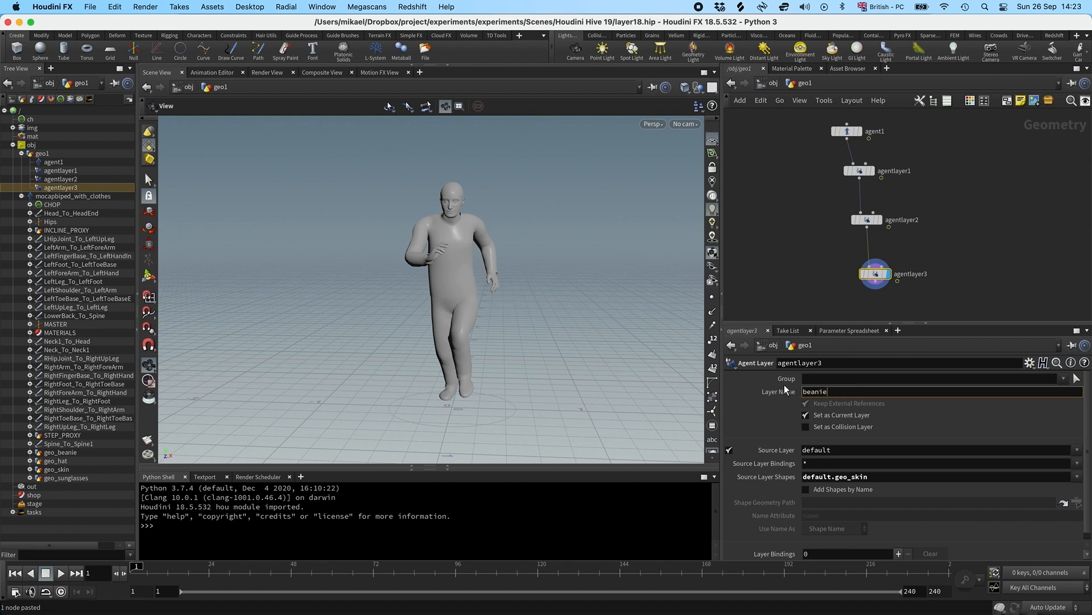
pyautogui.press('Return')
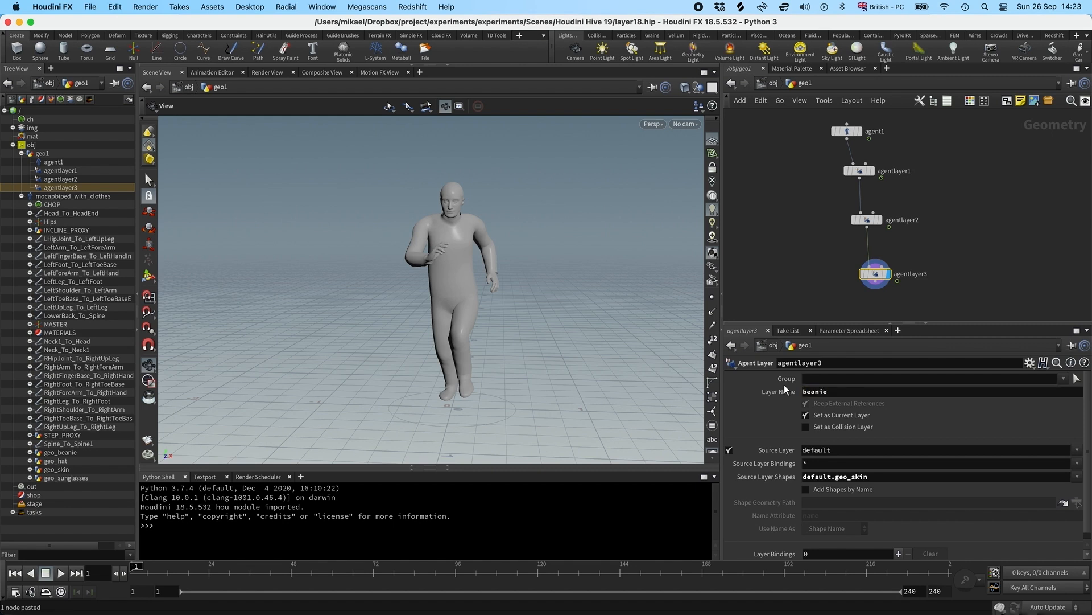
pyautogui.click(1077, 476)
pyautogui.click(984, 427)
# Chain a copy of the beanie layer node below agentlayer3 and add default.geo_sunglasses to its source shapes
pyautogui.moveTo(799, 266); pyautogui.dragTo(756, 235, button='middle')
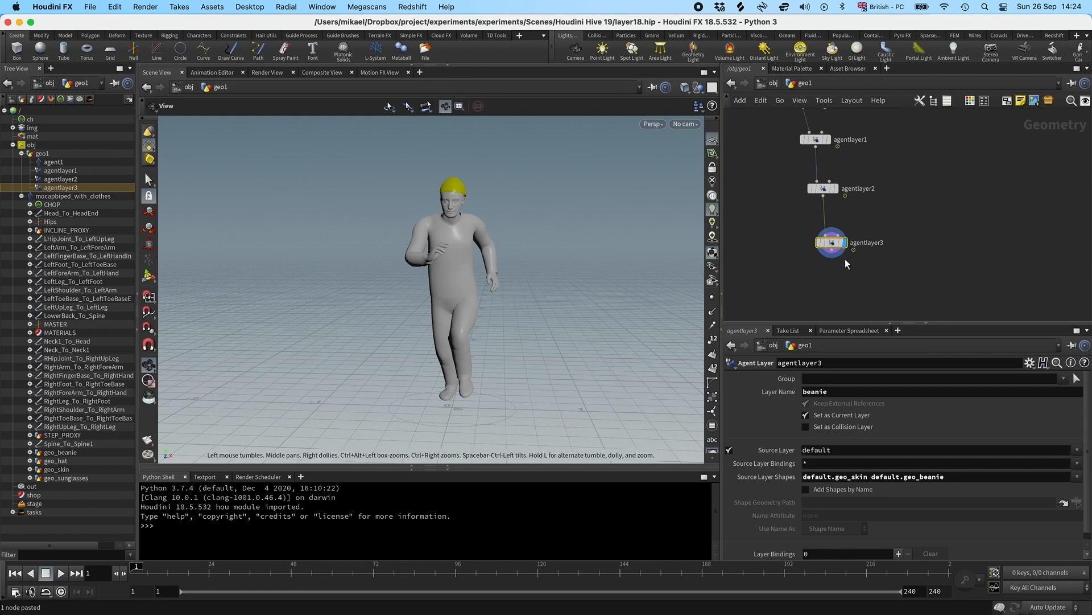
pyautogui.press('super+v')
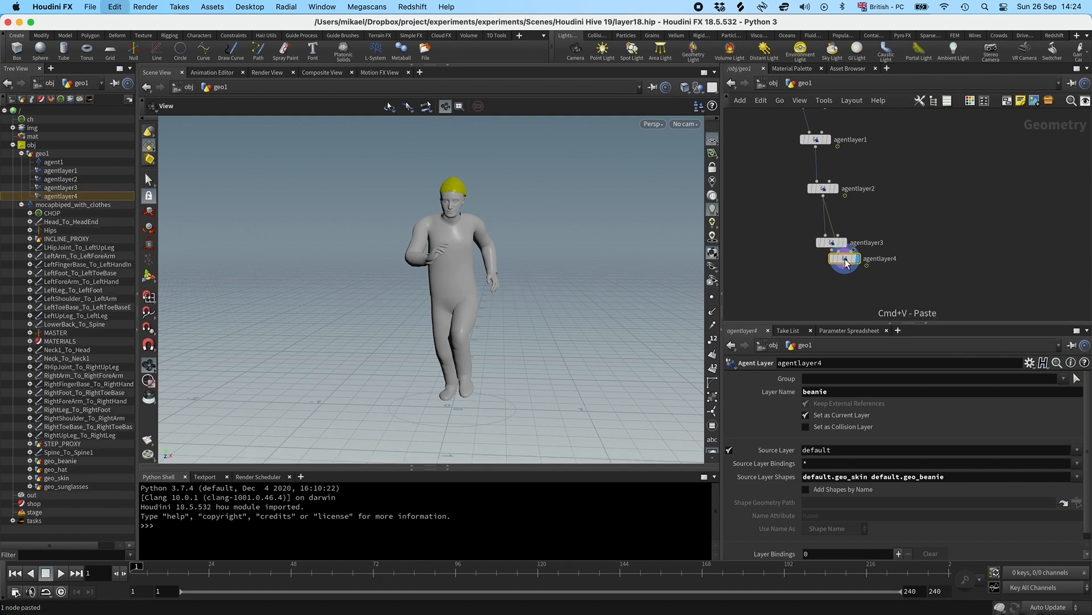
pyautogui.moveTo(844, 259); pyautogui.dragTo(837, 278)
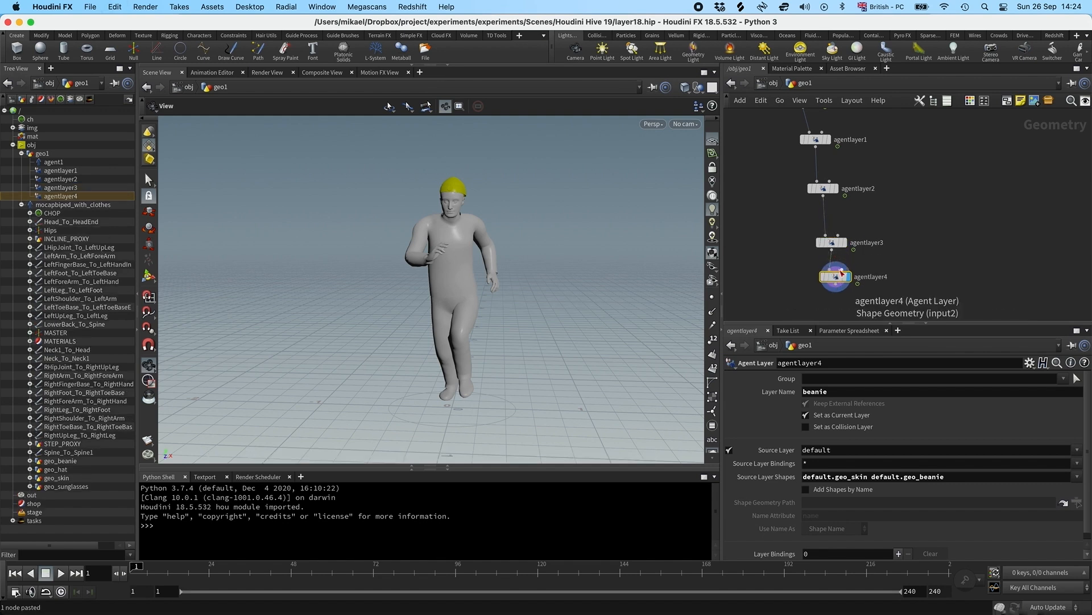
pyautogui.click(1078, 477)
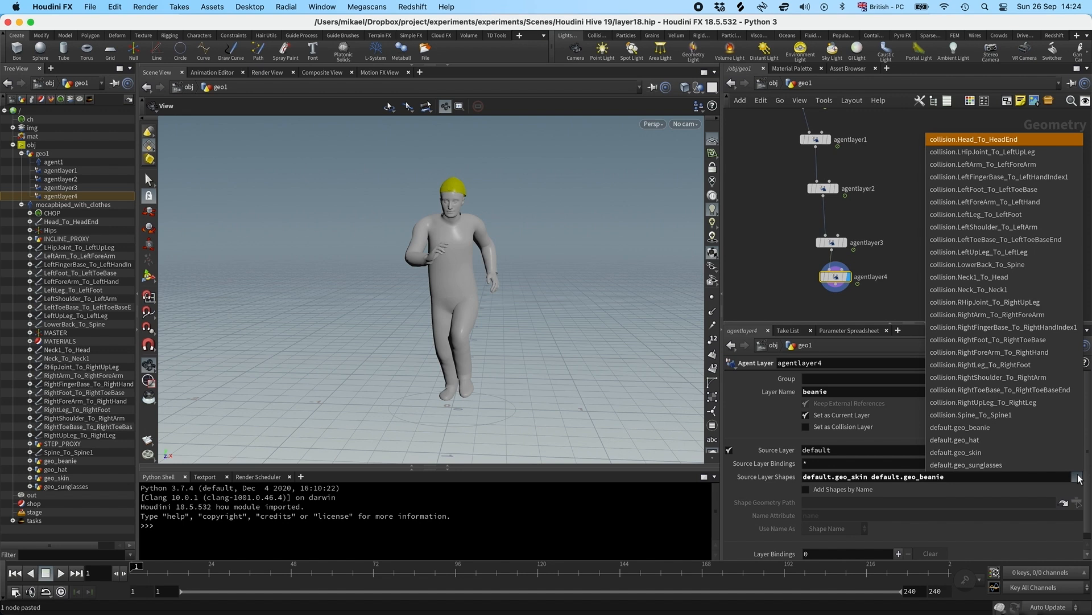
pyautogui.click(1023, 459)
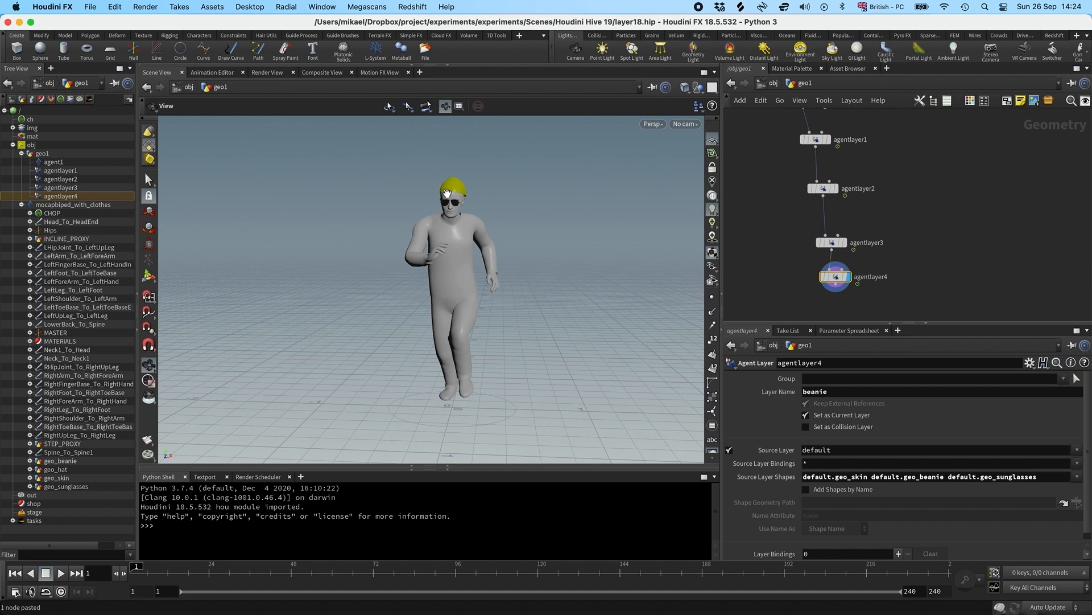
# Switch to the Houdini 19 session with layer19_intro.hip and add an Agent node inside geo1
pyautogui.moveTo(524, 603)
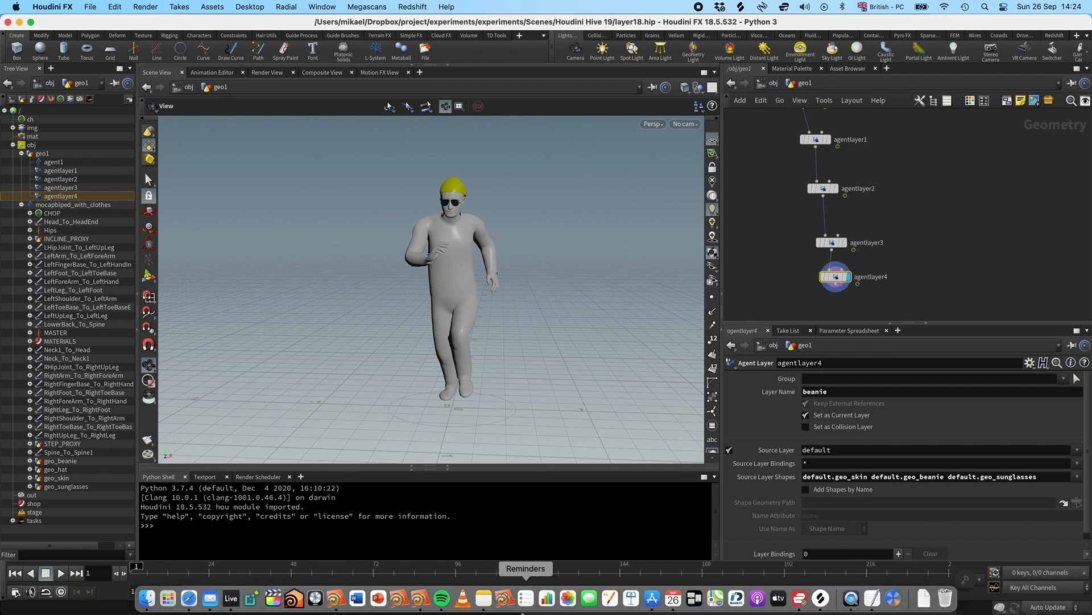
pyautogui.click(418, 601)
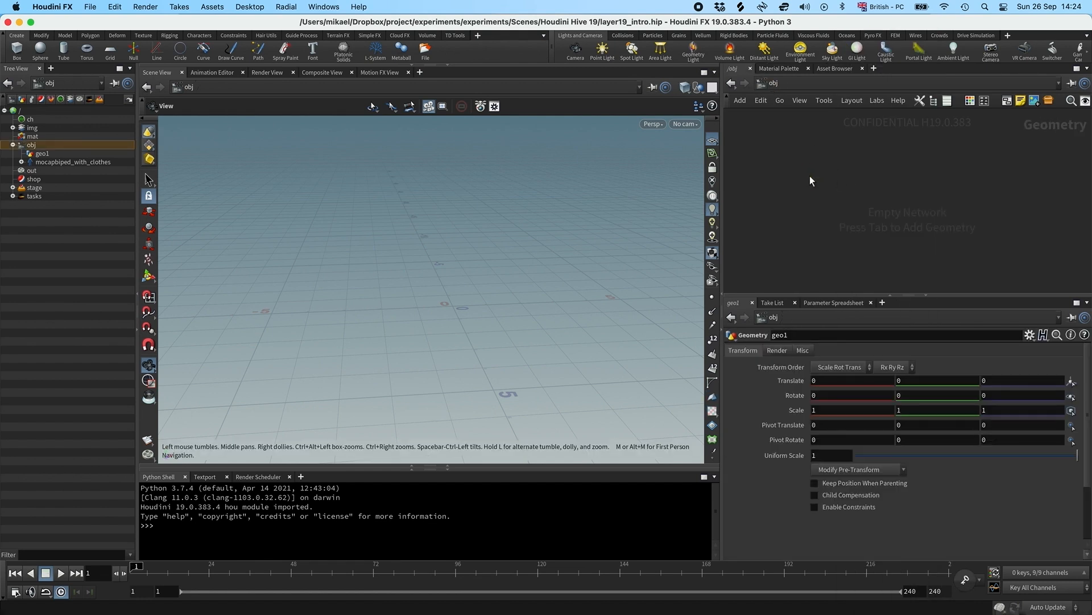
pyautogui.press('Tab')
pyautogui.write('agent')
pyautogui.press('Return')
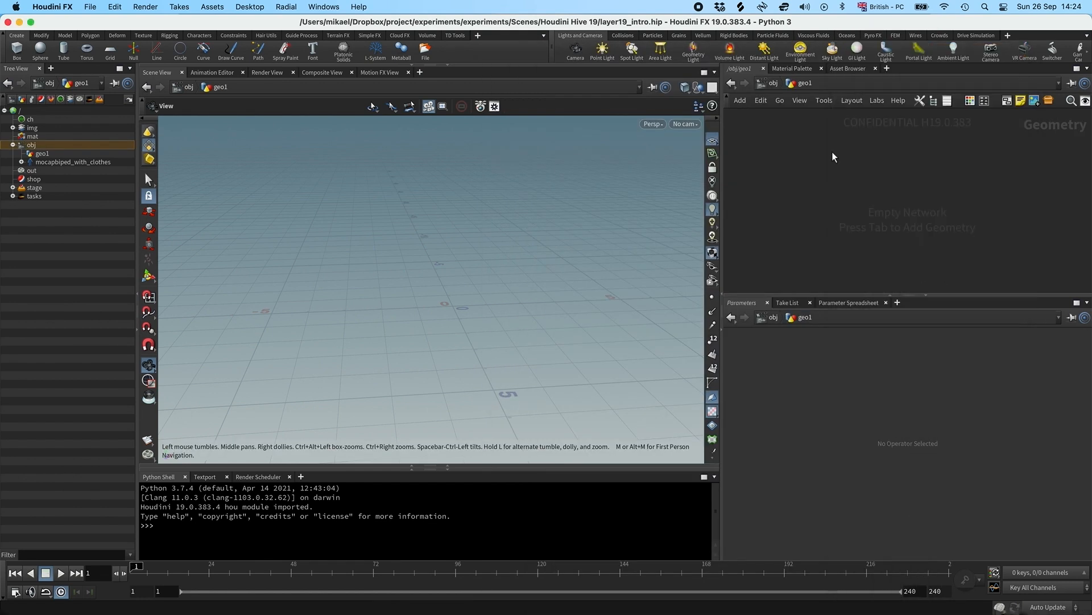
pyautogui.click(832, 151)
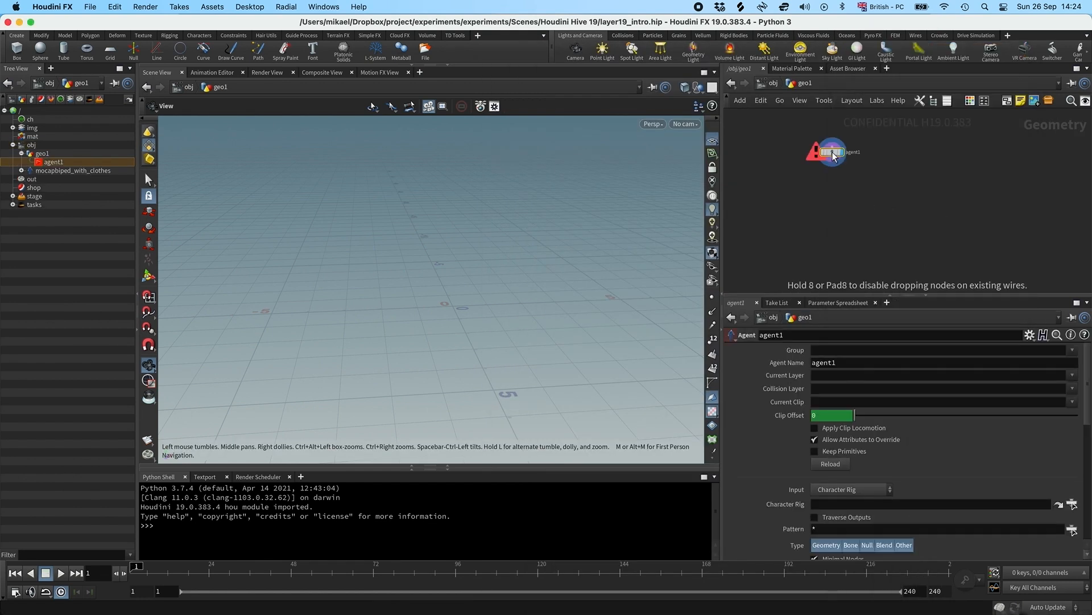
# Set the agent's character rig to /obj/mocapbiped_with_clothes
pyautogui.click(1072, 504)
pyautogui.doubleClick(1014, 452)
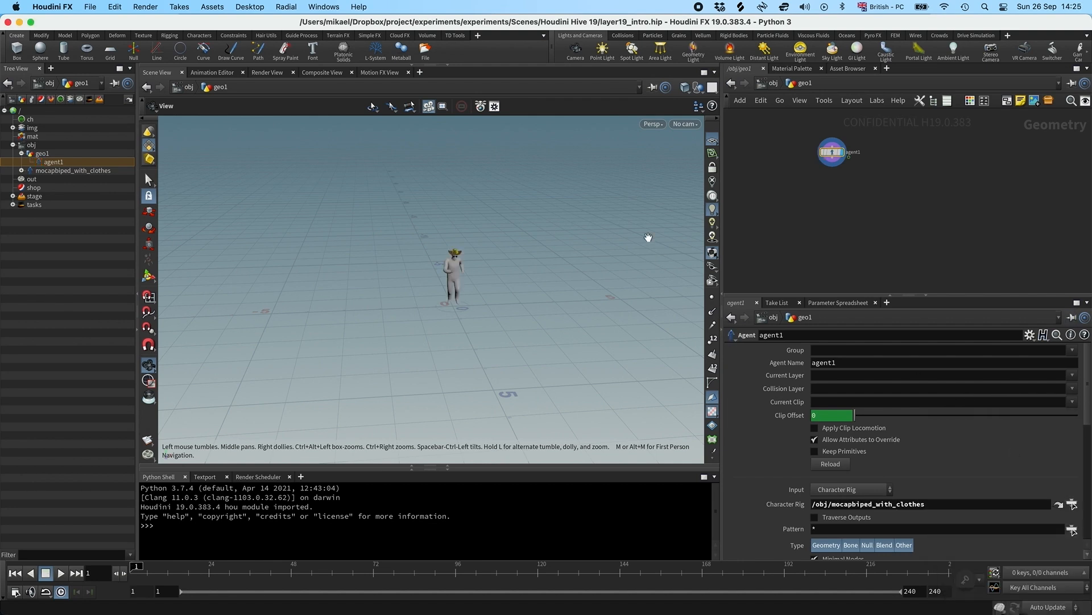
pyautogui.moveTo(444, 265); pyautogui.dragTo(672, 251, button='right')
pyautogui.moveTo(546, 308); pyautogui.dragTo(532, 239)
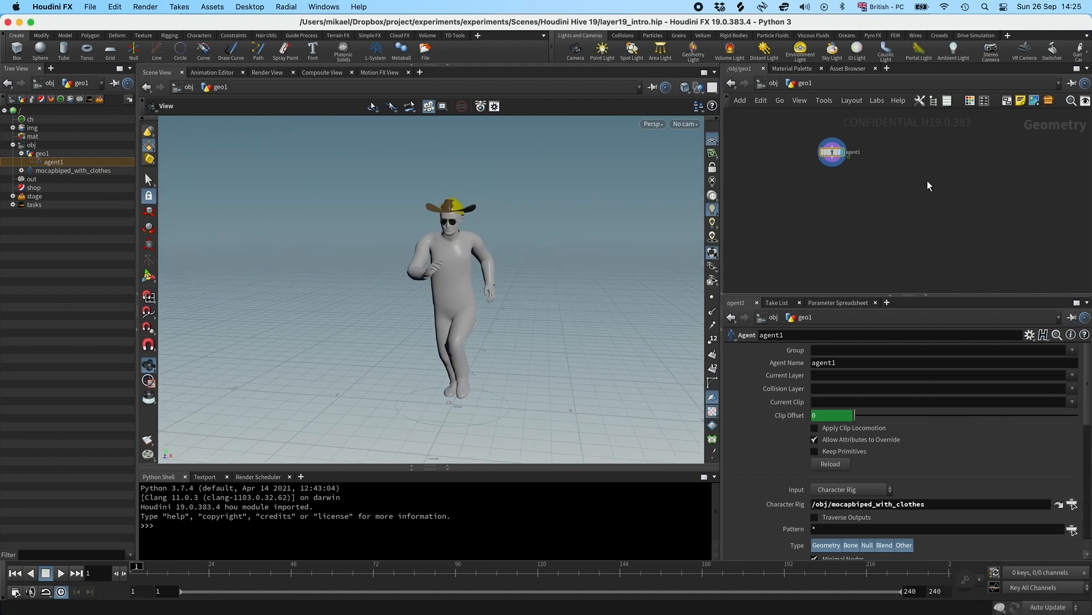
# Add and display an Agent Layer node fed by agent1, with its layer named main_body
pyautogui.press('Tab')
pyautogui.write('agent la')
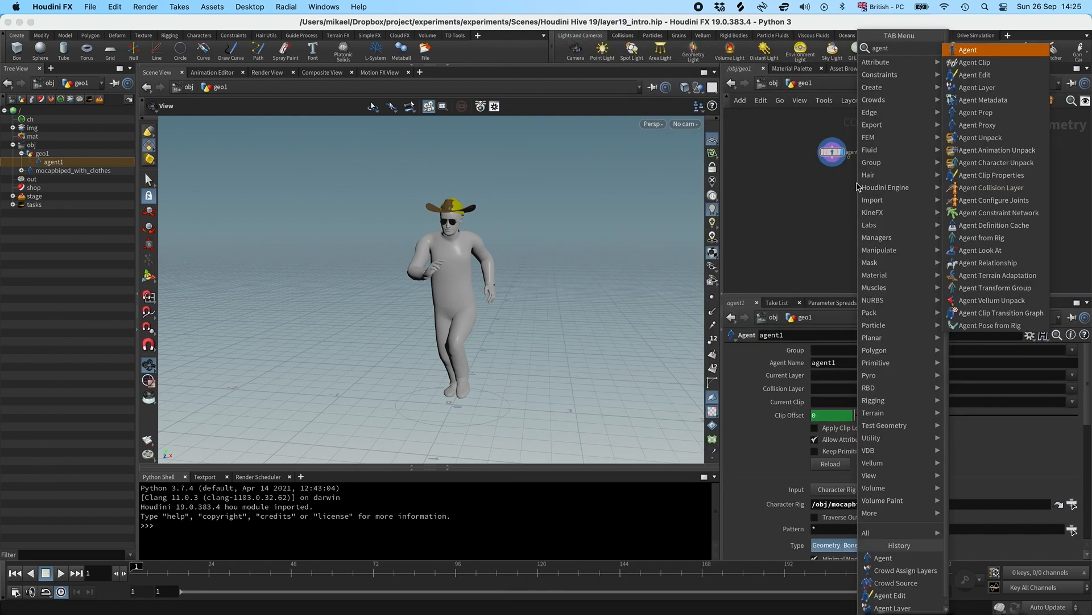
pyautogui.press('Return')
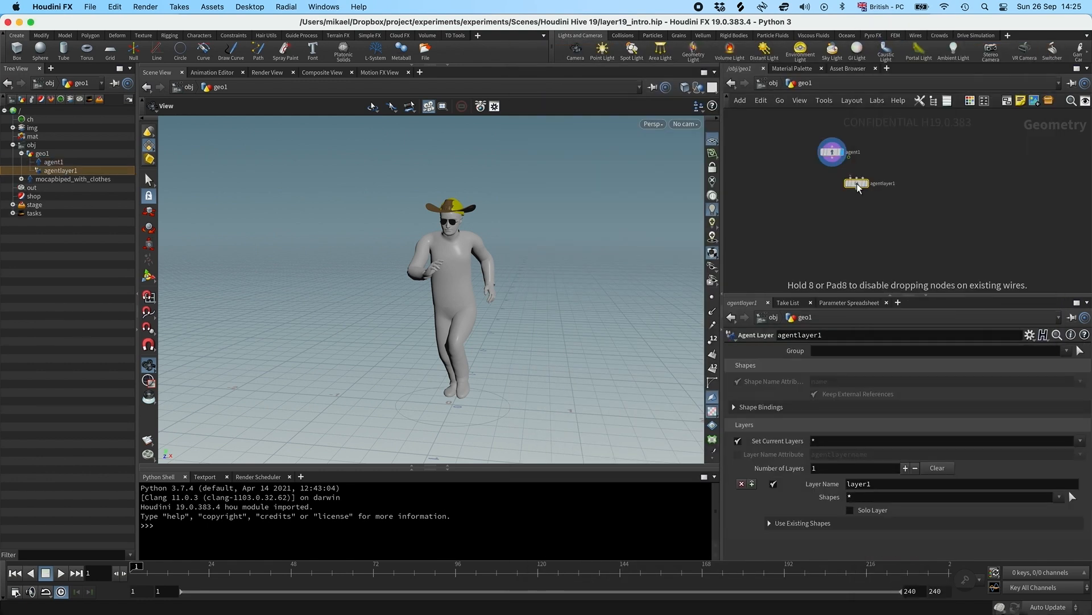
pyautogui.click(837, 185)
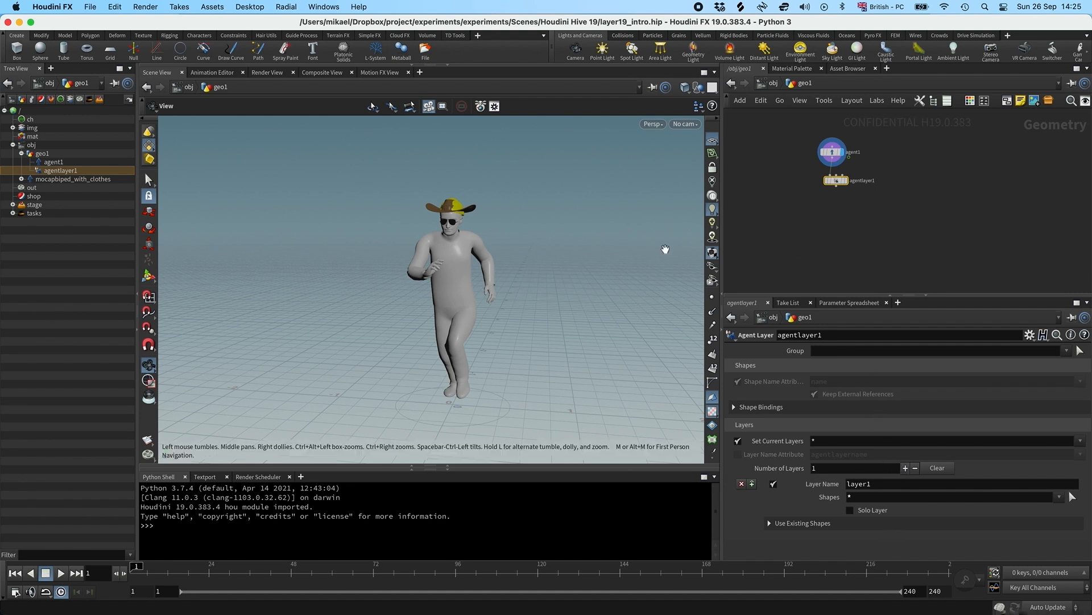
pyautogui.click(846, 181)
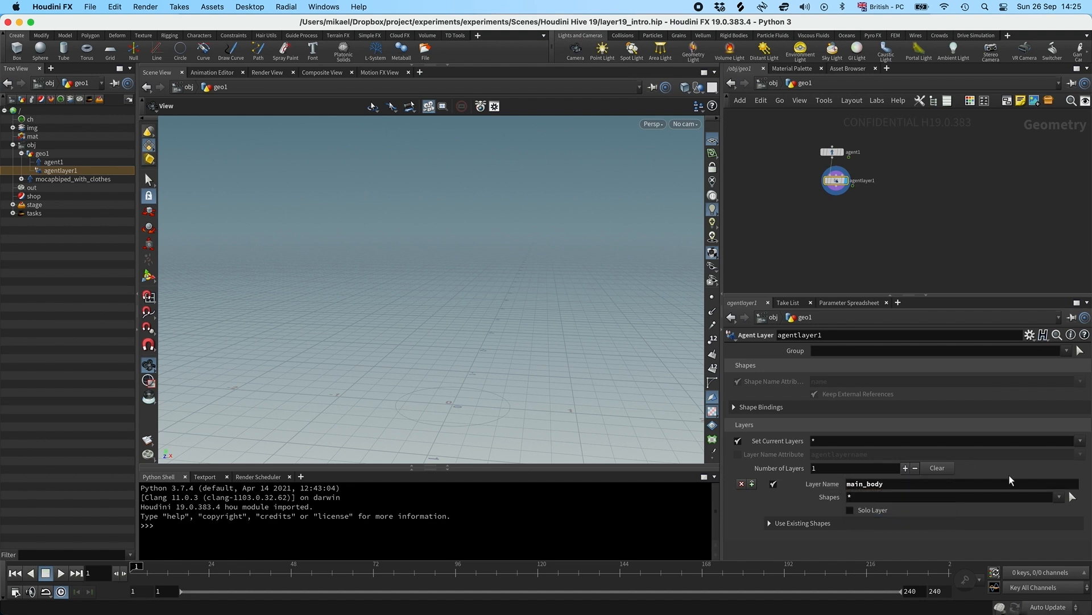
# Have the main_body layer copy existing shapes from the default source layer, filtered to default.geo_skin
pyautogui.click(769, 523)
pyautogui.scroll(-1, 774, 527)
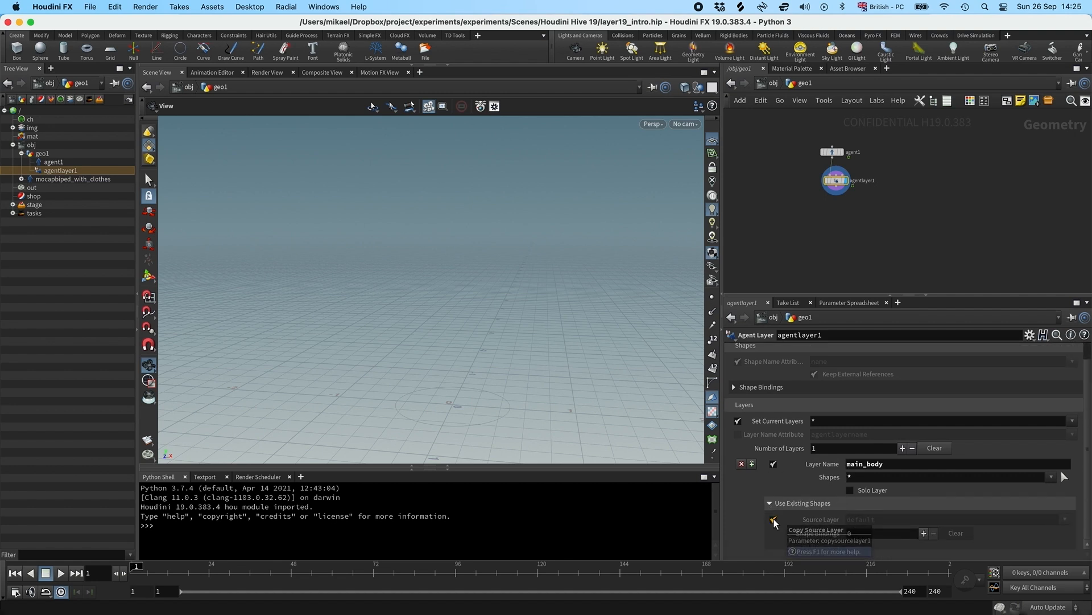
pyautogui.click(774, 519)
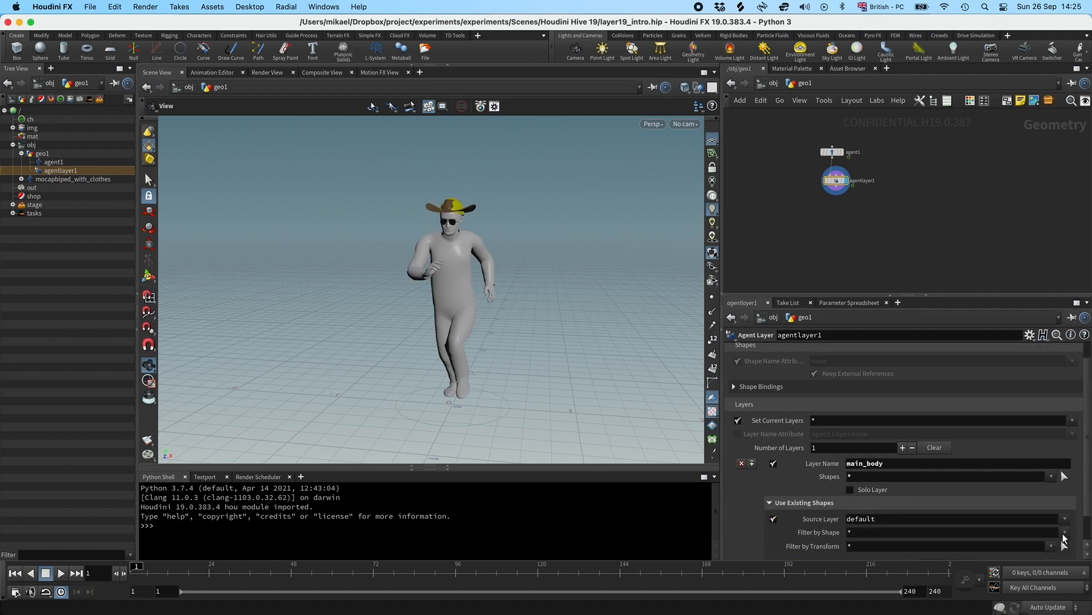
pyautogui.click(1064, 533)
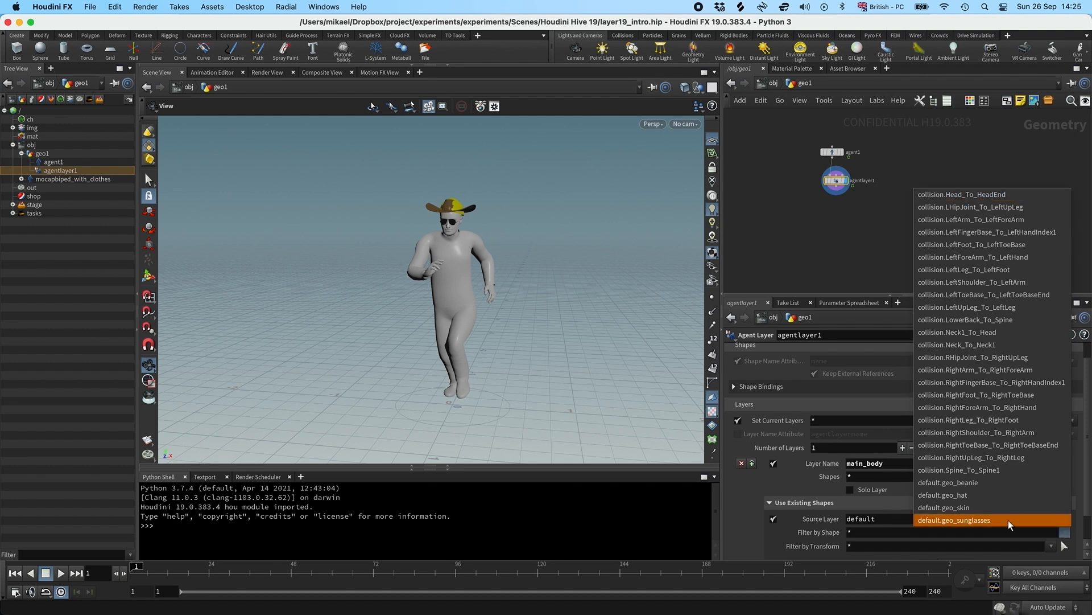
pyautogui.click(982, 504)
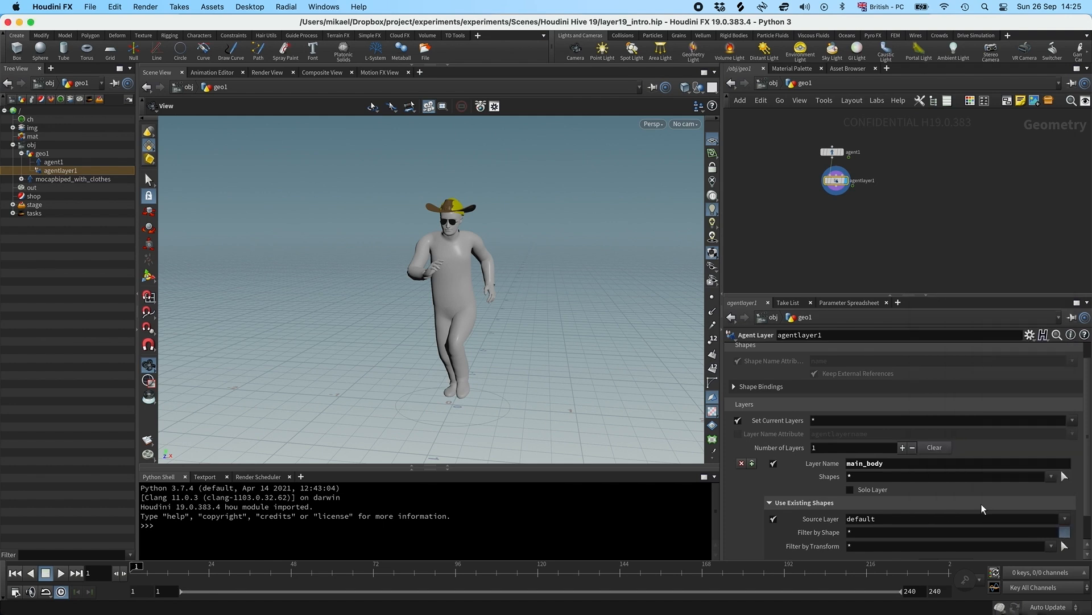
# Remove the asterisk wildcard from the main_body layer's shape filter, keeping only default.geo_skin
pyautogui.doubleClick(847, 532)
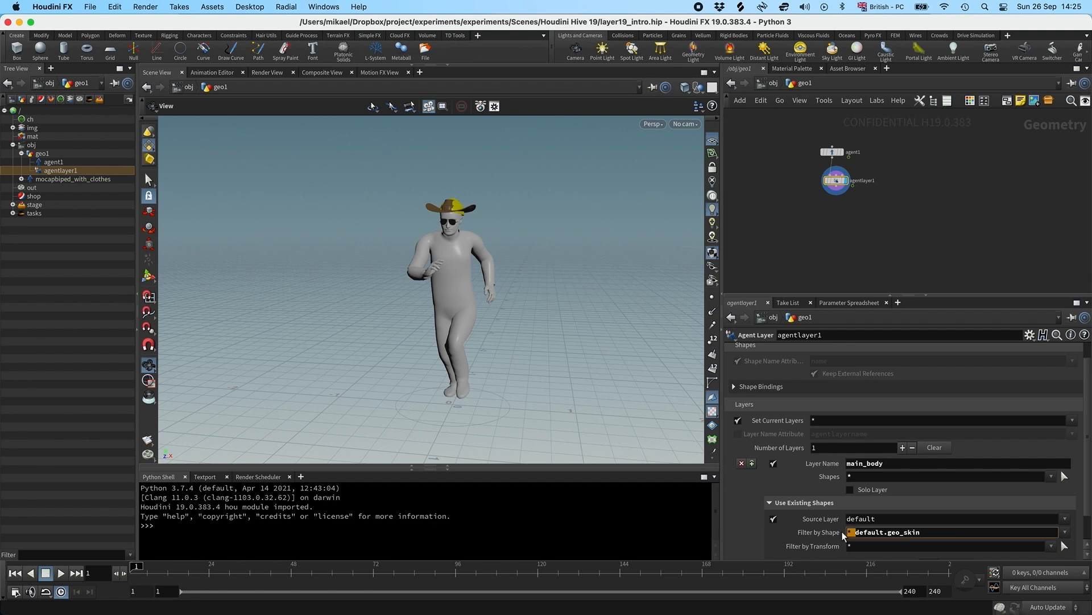
pyautogui.press('BackSpace')
pyautogui.press('Return')
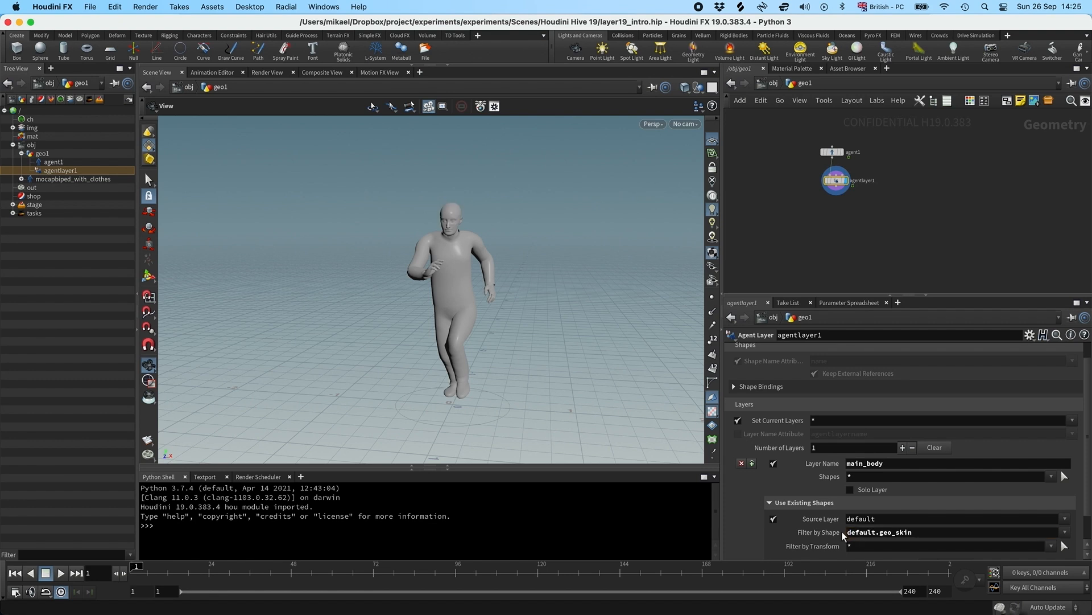
# Add a second layer named benie that copies existing shapes from the default source layer, filtered to default.geo_beanie
pyautogui.click(903, 447)
pyautogui.scroll(-3, 893, 464)
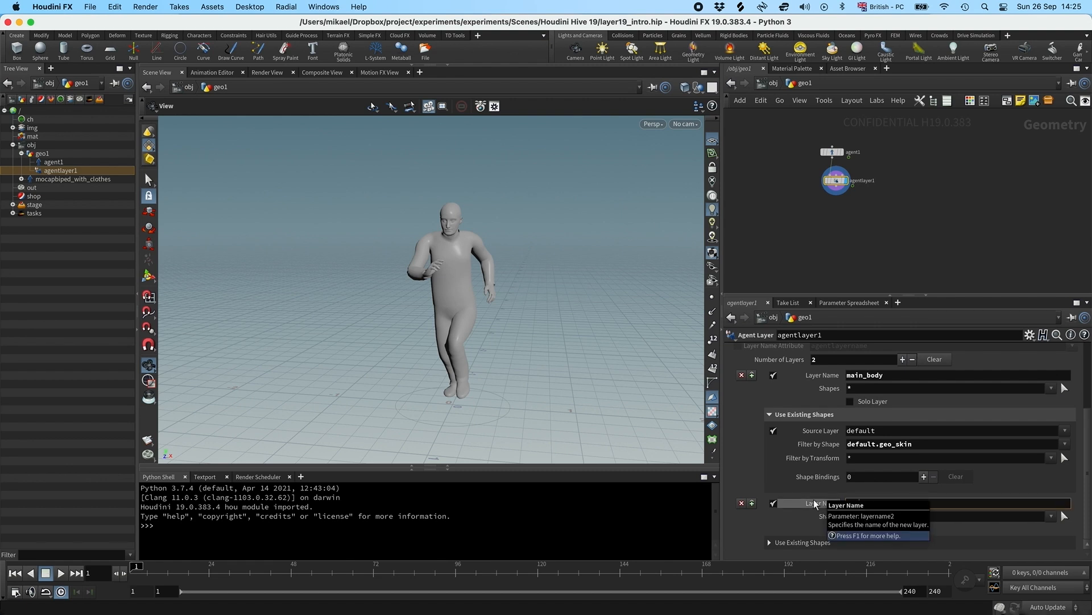
pyautogui.click(770, 542)
pyautogui.scroll(-1, 853, 533)
pyautogui.click(773, 520)
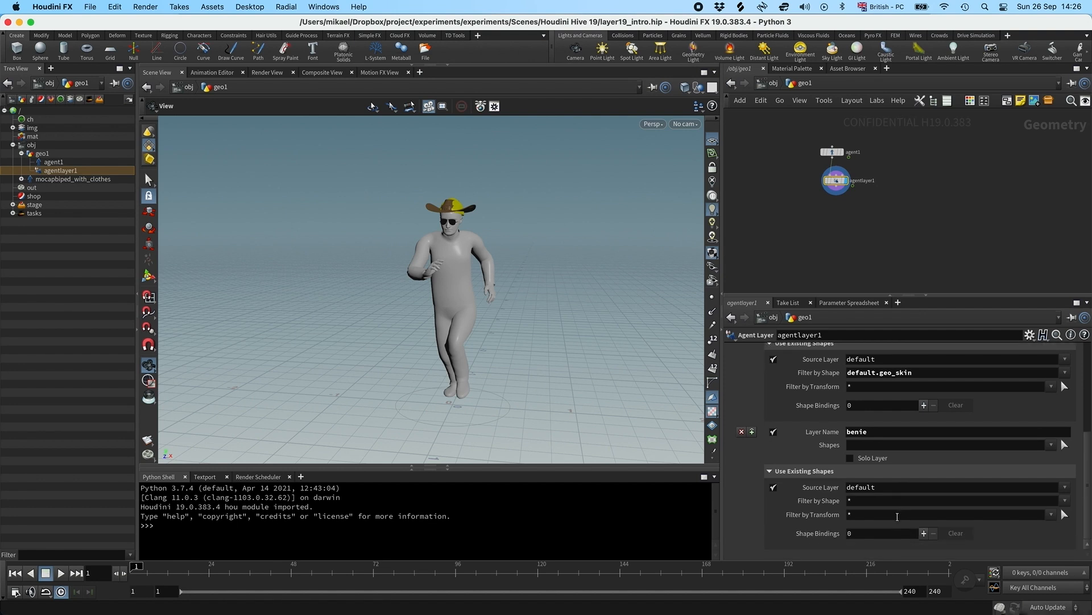
pyautogui.click(1066, 501)
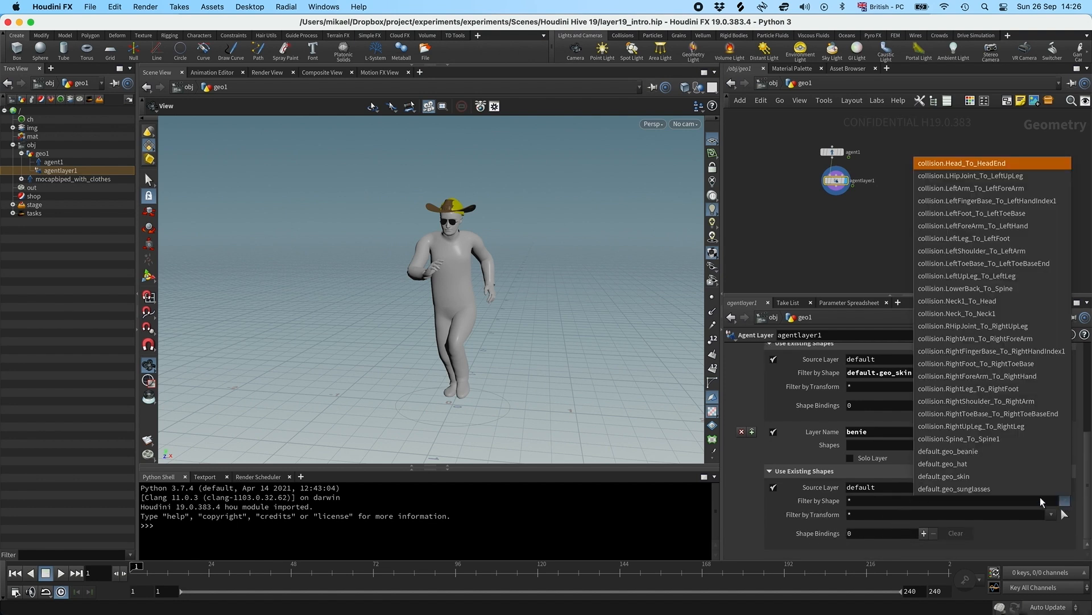
pyautogui.click(973, 451)
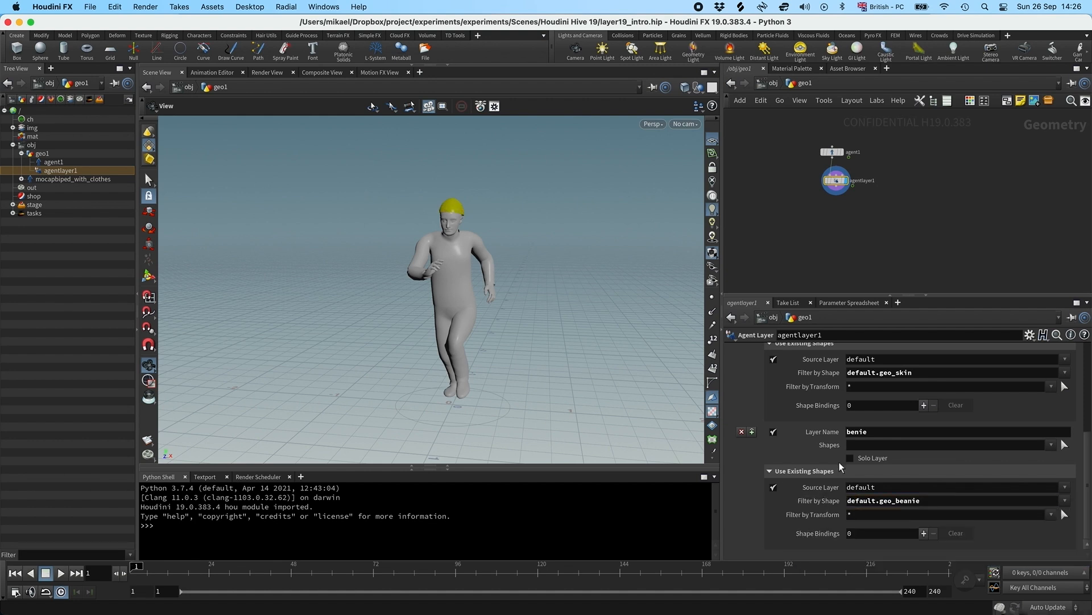
# Check the main_body layer in isolation by switching its solo display on and off again
pyautogui.scroll(5, 839, 461)
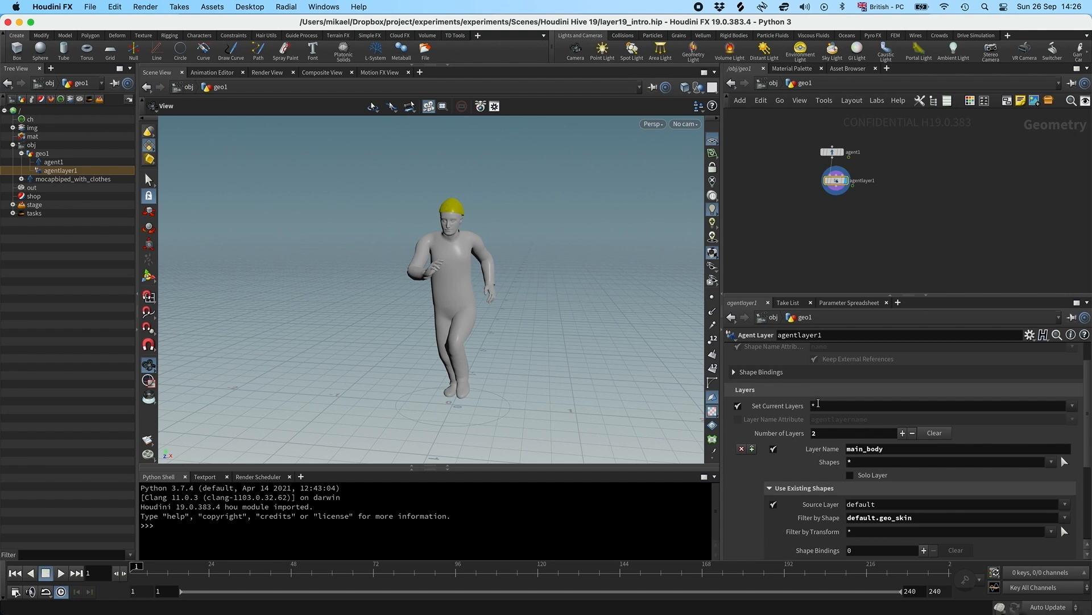
pyautogui.scroll(-3, 819, 403)
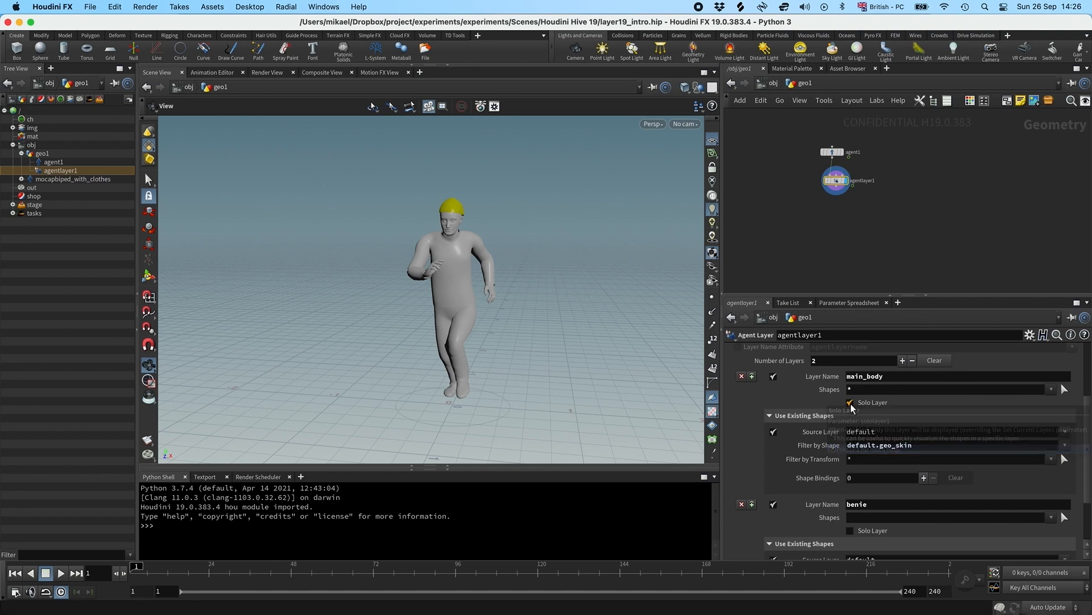
pyautogui.click(850, 403)
pyautogui.click(851, 403)
pyautogui.scroll(-2, 866, 501)
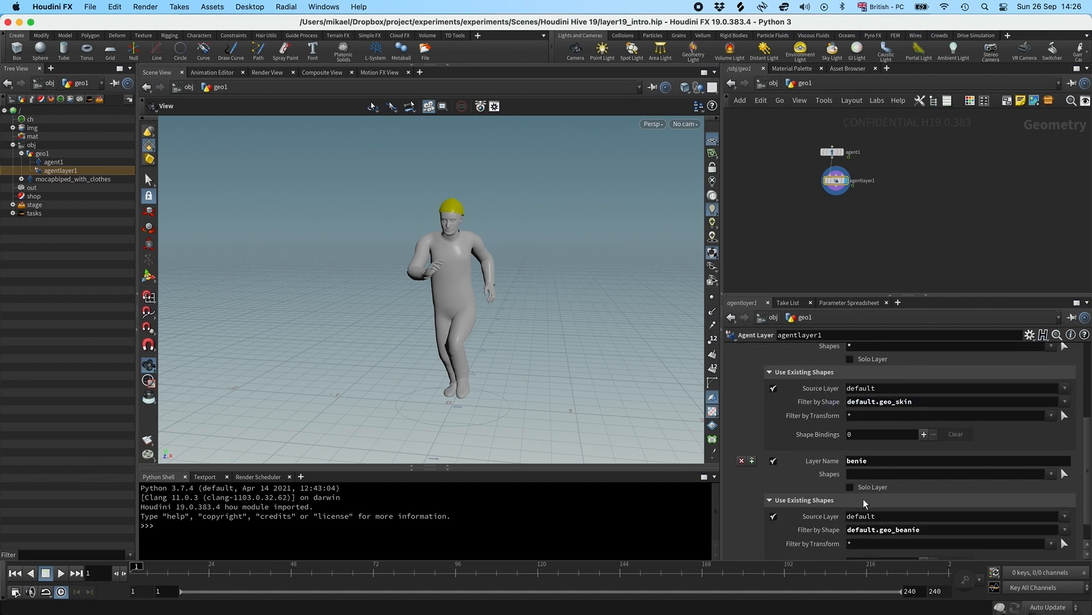
# Correct the second layer's name to beanie and briefly solo it to check its shape
pyautogui.click(853, 462)
pyautogui.write('a')
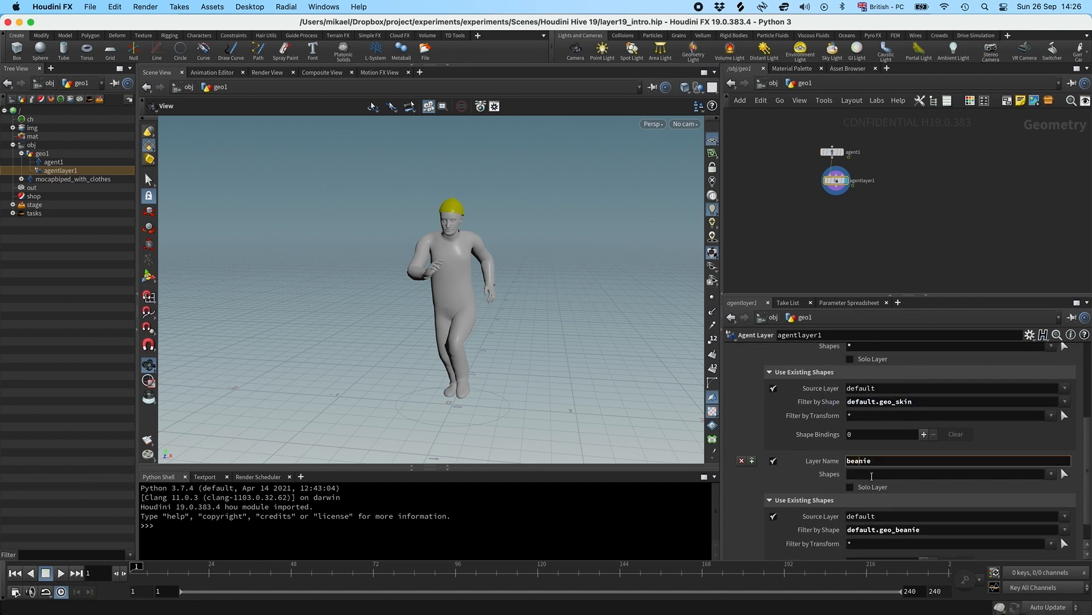
pyautogui.press('Return')
pyautogui.click(851, 487)
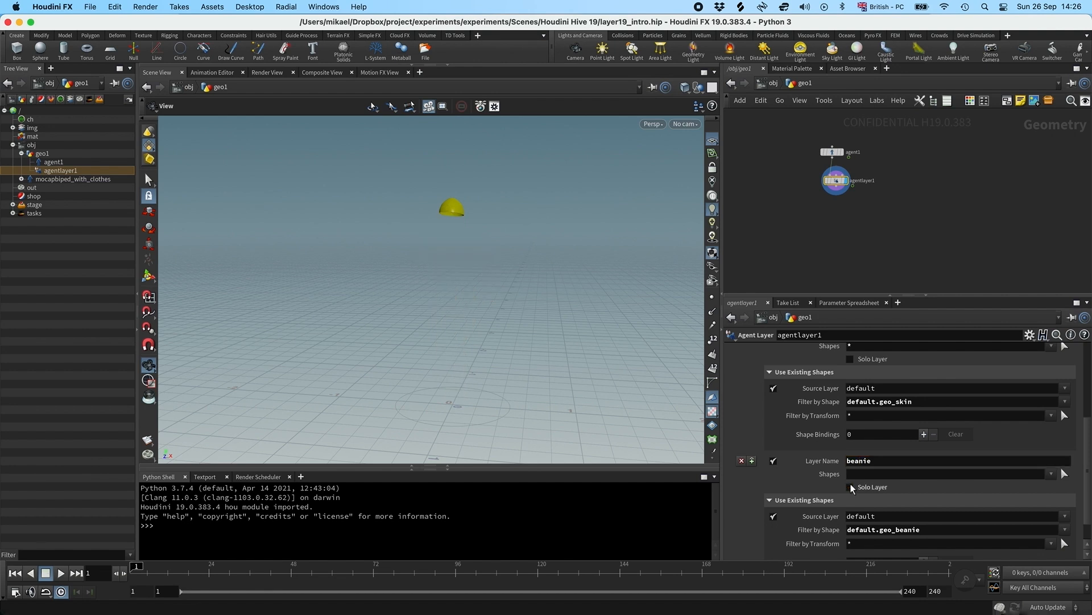
pyautogui.click(851, 487)
# Add a third layer to the Agent Layer node and name it hat
pyautogui.scroll(2, 836, 484)
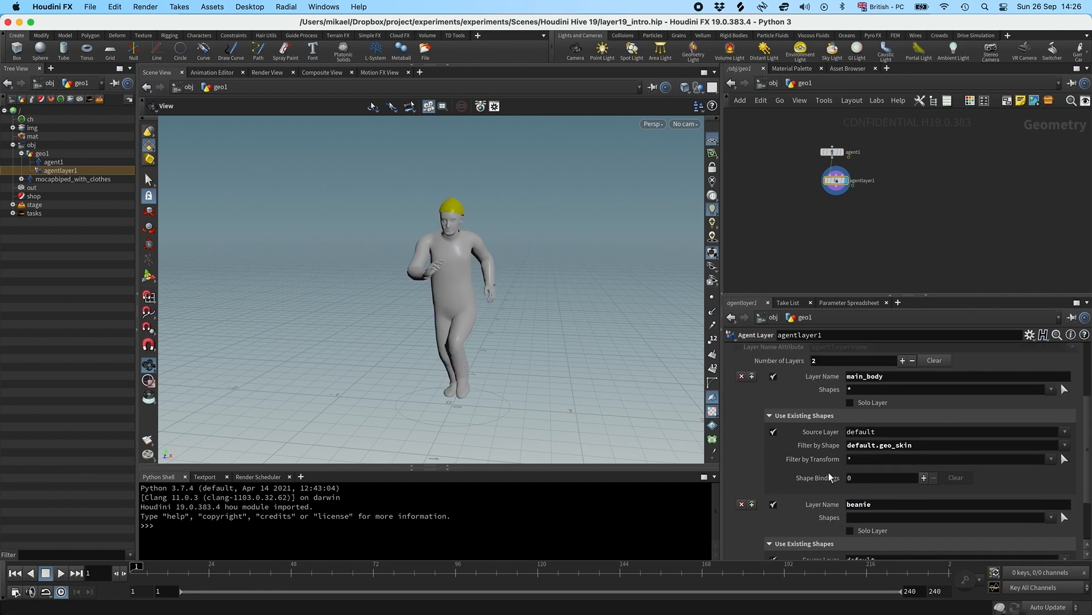
pyautogui.scroll(2, 904, 367)
pyautogui.scroll(-3, 896, 481)
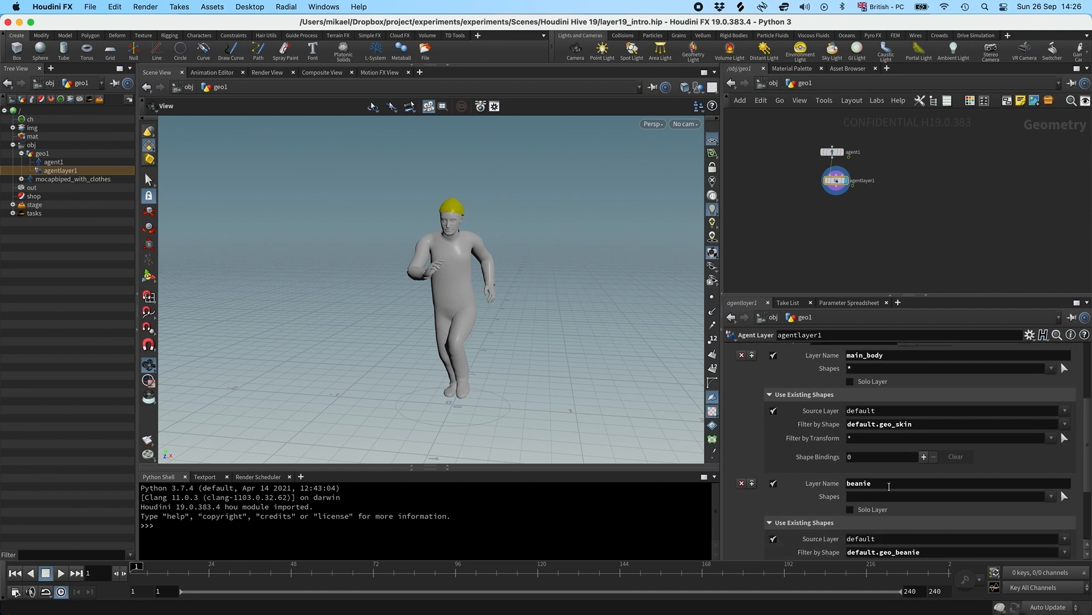
pyautogui.scroll(-2, 891, 501)
pyautogui.doubleClick(892, 500)
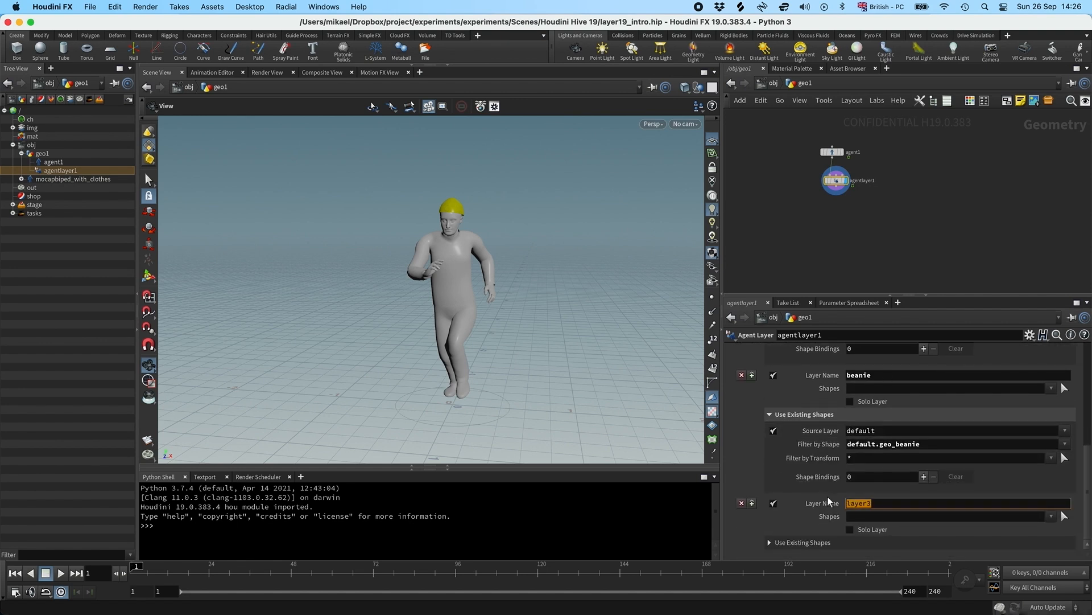
pyautogui.write('hat')
pyautogui.press('Return')
# Have the hat layer copy existing shapes from the default source layer, filtered to default.geo_hat, and briefly solo it as a check
pyautogui.click(769, 542)
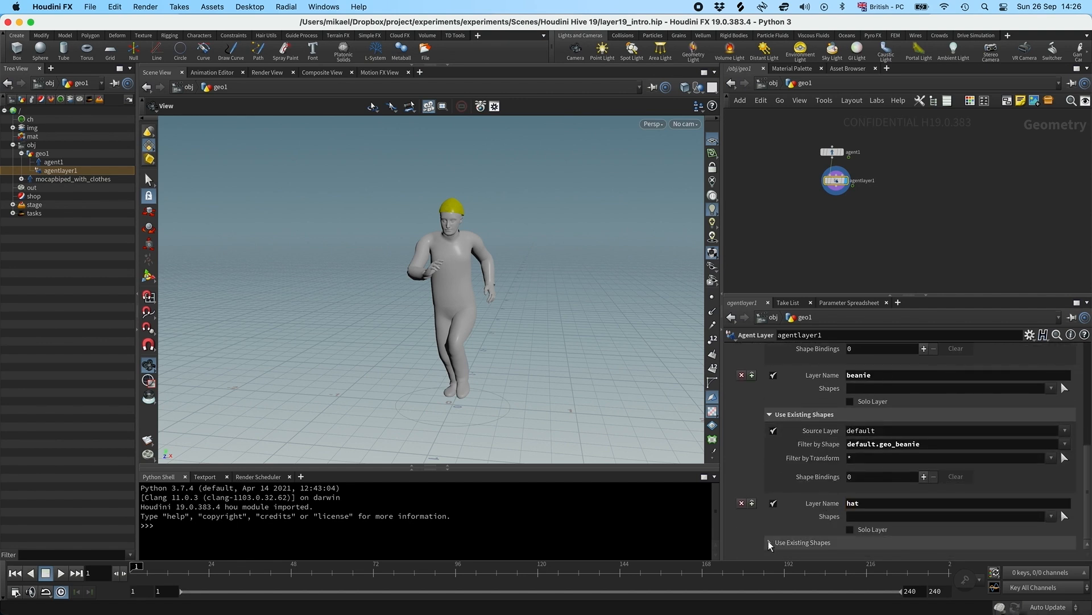
pyautogui.scroll(-2, 824, 531)
pyautogui.click(773, 519)
pyautogui.scroll(-1, 967, 521)
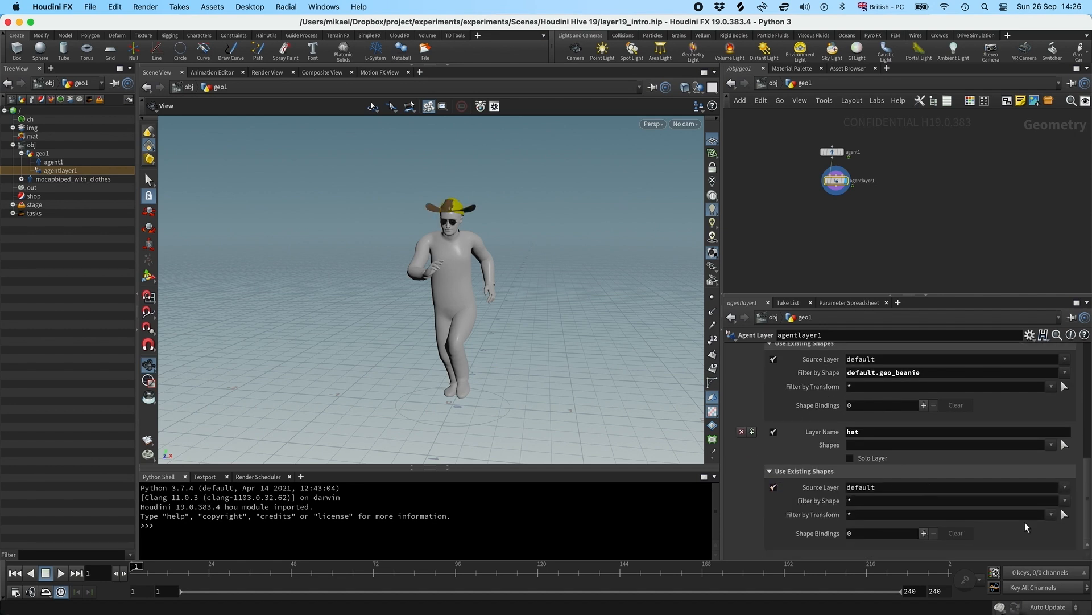
pyautogui.click(889, 505)
pyautogui.press('BackSpace')
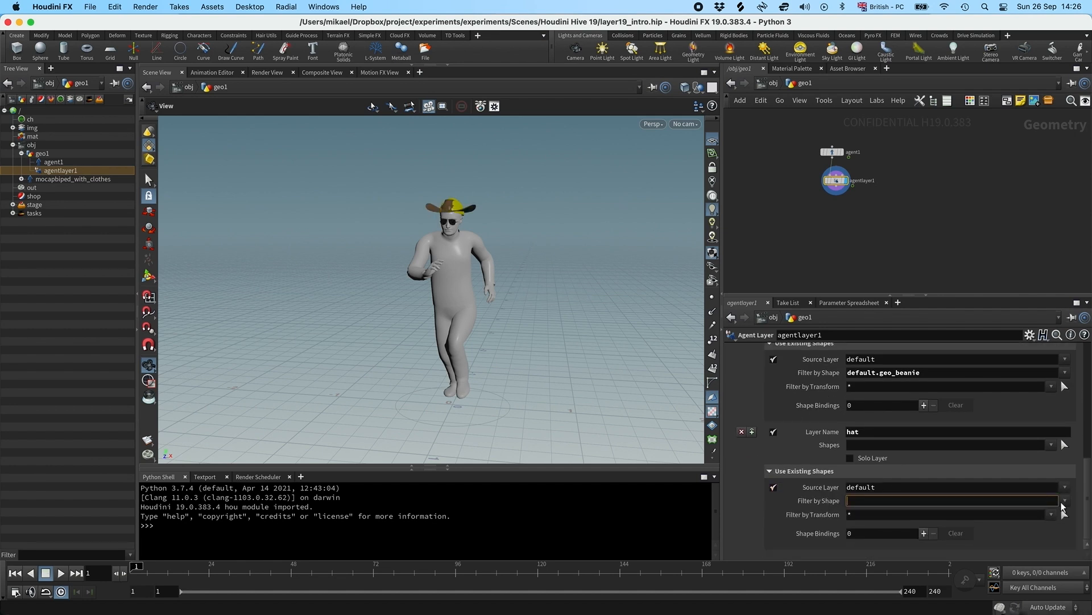
pyautogui.click(1063, 502)
pyautogui.click(985, 468)
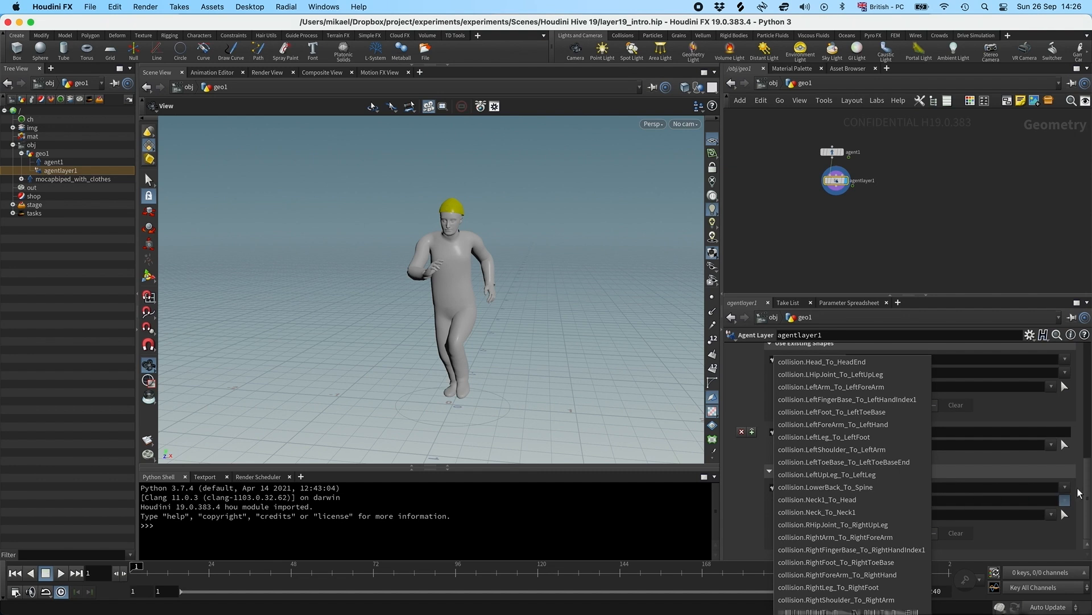
pyautogui.click(1060, 439)
pyautogui.click(1065, 500)
pyautogui.click(965, 464)
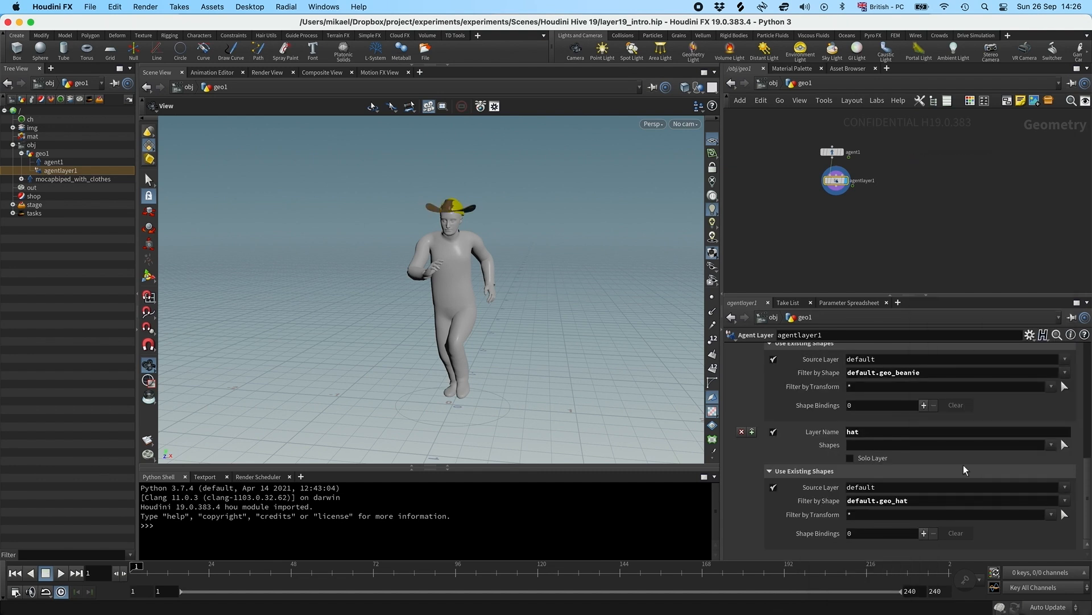
pyautogui.click(852, 457)
pyautogui.click(852, 457)
# Add a fourth layer to the Agent Layer node and name it sunglasses
pyautogui.moveTo(1088, 503); pyautogui.dragTo(1089, 373)
pyautogui.click(903, 469)
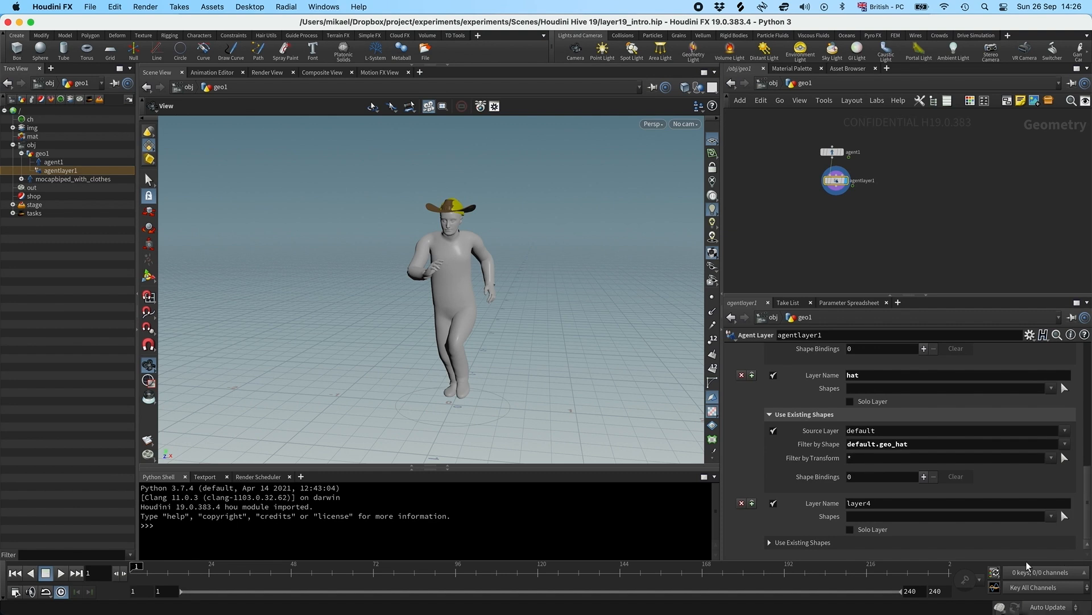
pyautogui.doubleClick(880, 507)
pyautogui.write('sungla')
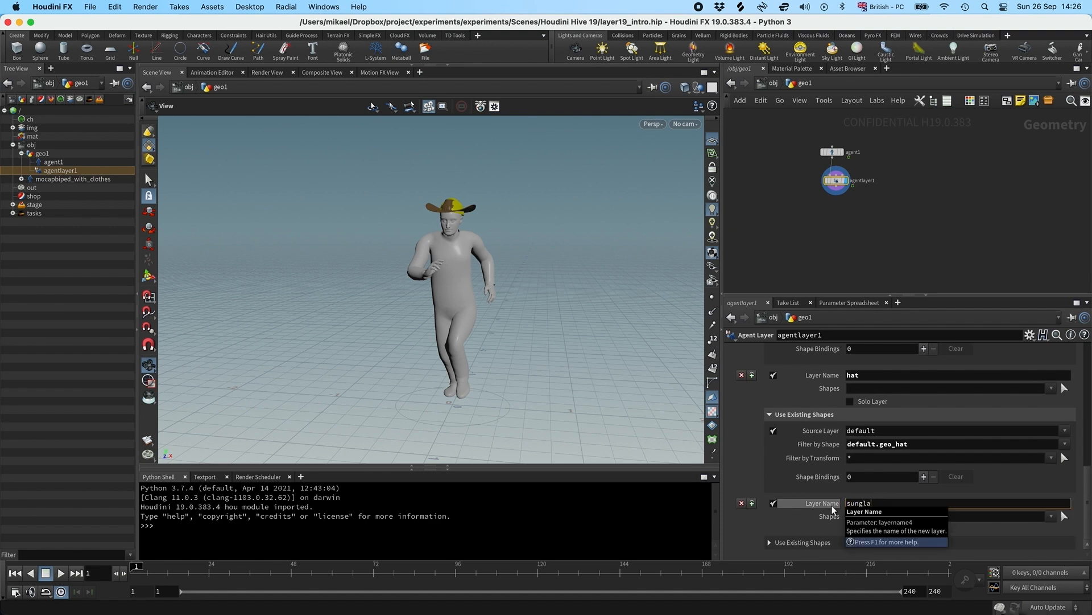
pyautogui.write('sses')
pyautogui.press('Return')
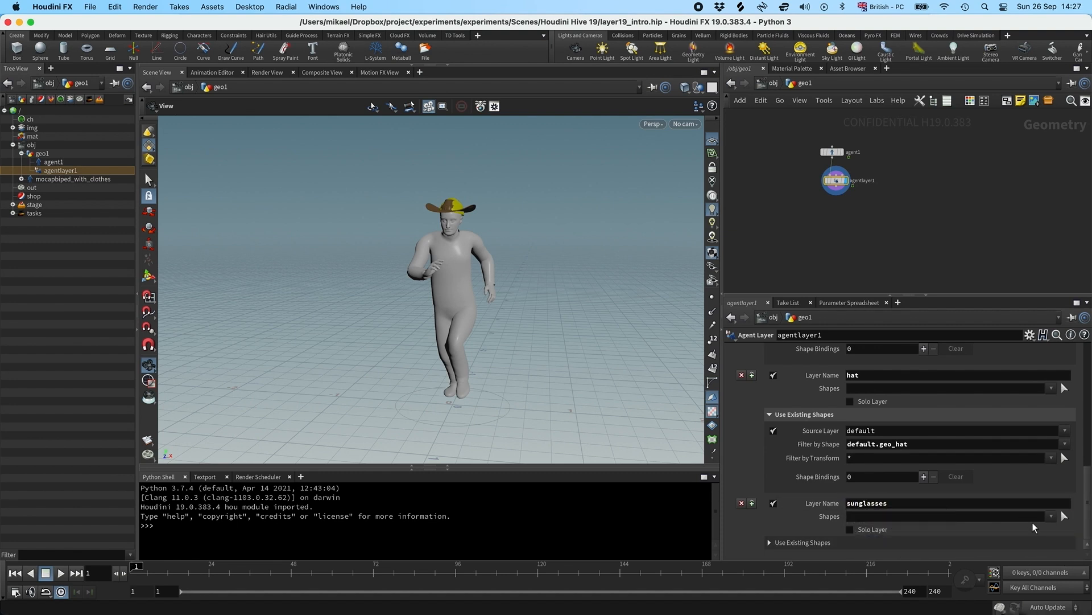
# Have the sunglasses layer copy existing shapes from the default source layer, filtered to default.geo_sunglasses, and briefly solo it as a check
pyautogui.click(770, 542)
pyautogui.scroll(-1, 868, 517)
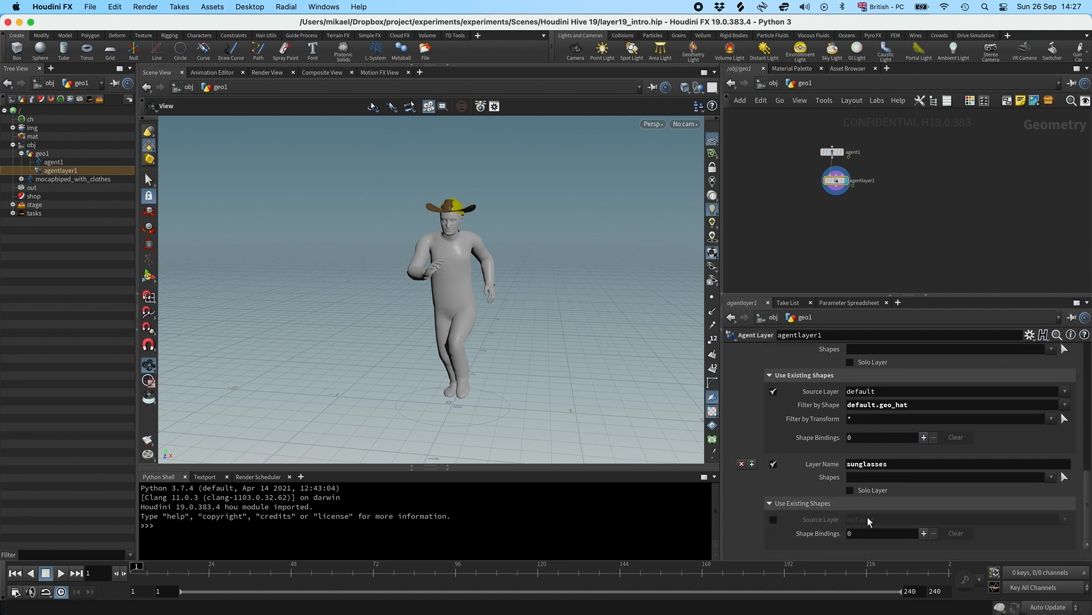
pyautogui.click(780, 520)
pyautogui.scroll(-1, 939, 512)
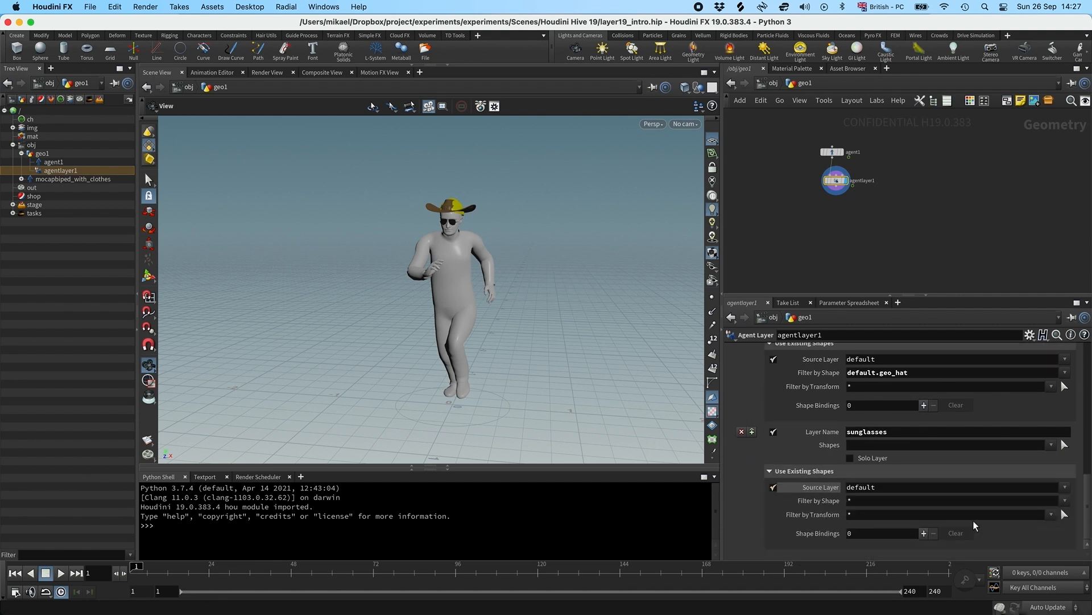
pyautogui.click(1065, 501)
pyautogui.click(1065, 500)
pyautogui.click(1064, 500)
pyautogui.click(1025, 488)
pyautogui.click(868, 459)
pyautogui.click(866, 457)
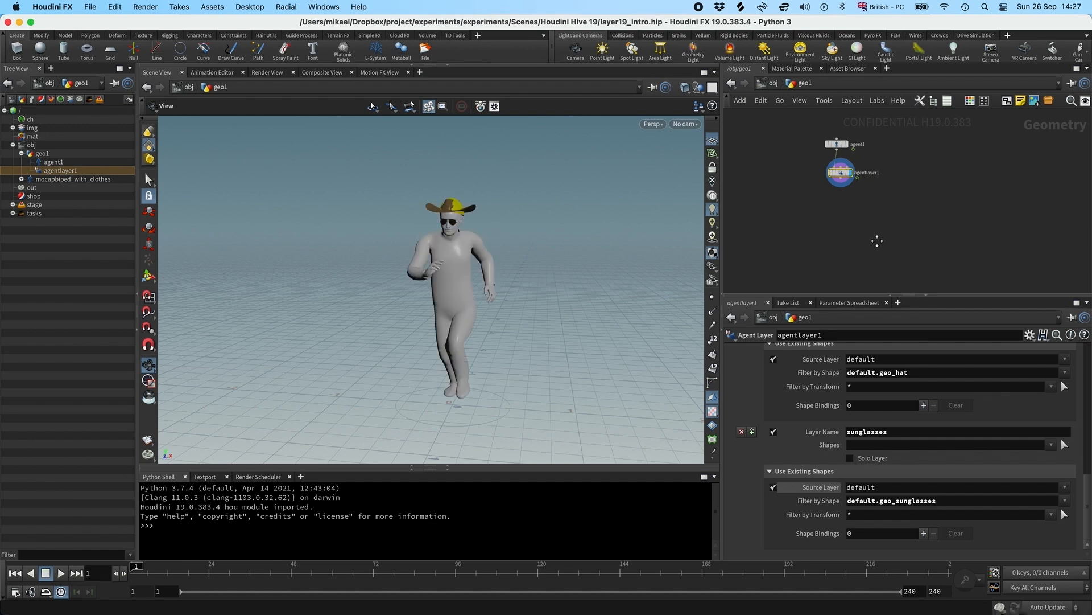
pyautogui.moveTo(866, 251)
pyautogui.mouseDown(button='middle')
pyautogui.moveTo(877, 218)
pyautogui.moveTo(858, 242)
pyautogui.mouseUp(button='middle')
pyautogui.press('Tab')
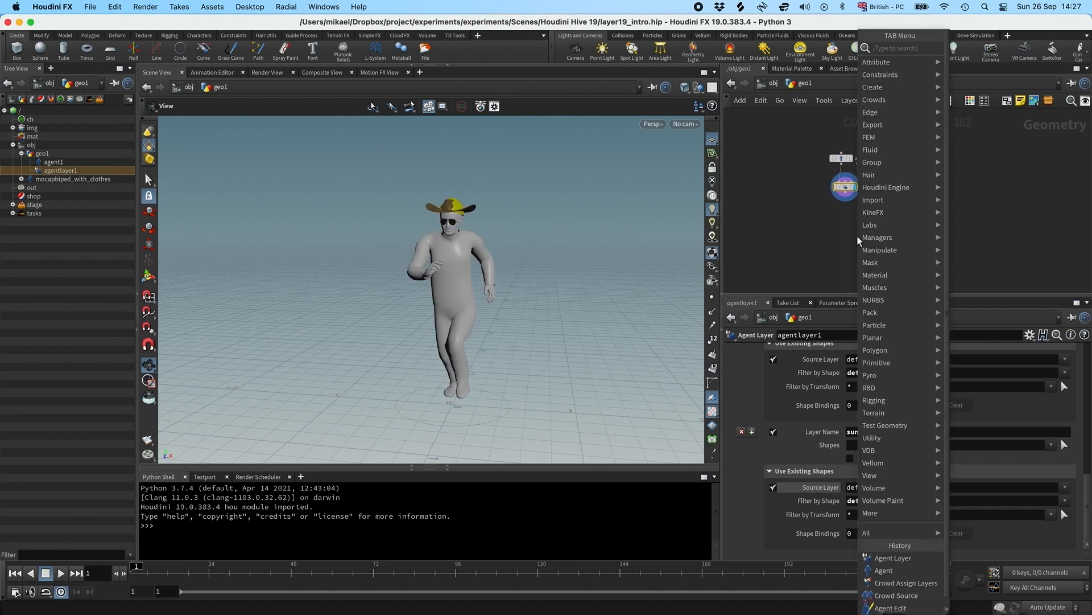
pyautogui.scroll(6, 759, 397)
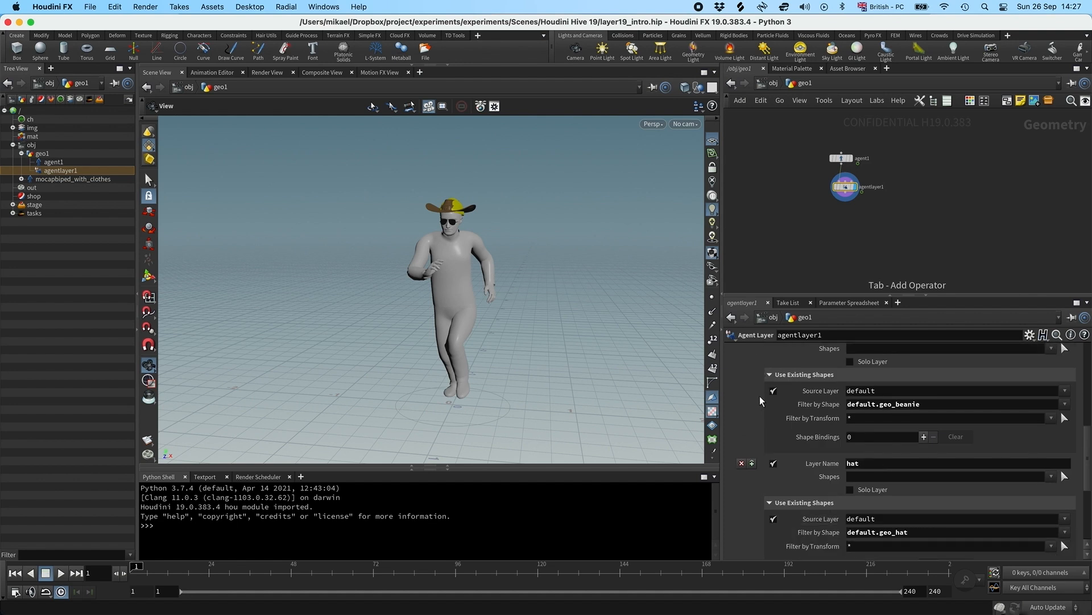
pyautogui.scroll(3, 760, 395)
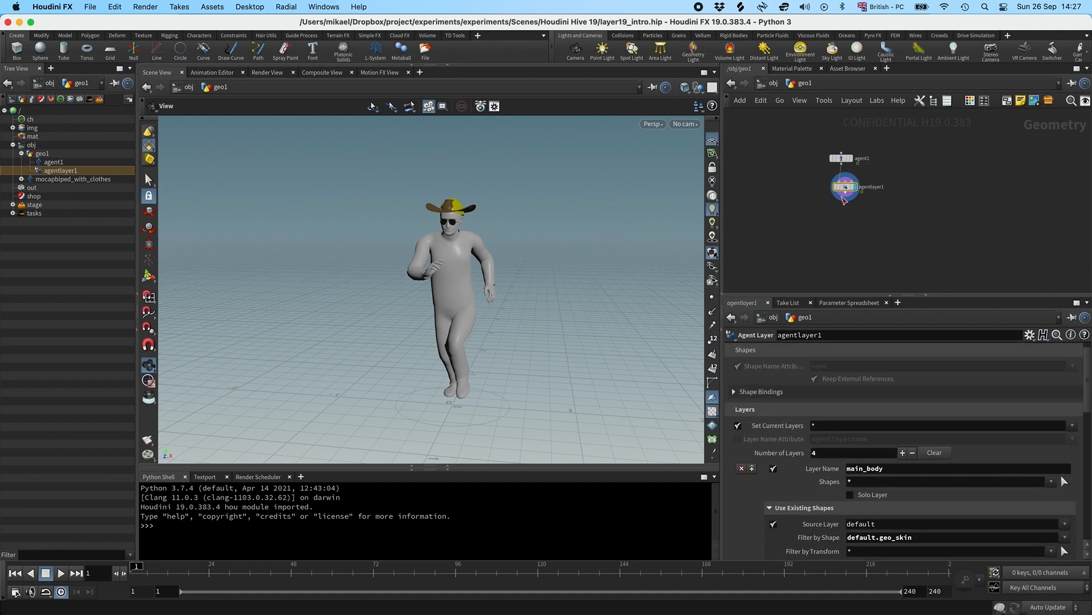
# Add an Agent Edit node below agentlayer1, wire it to that node's output and display it
pyautogui.press('Tab')
pyautogui.write('agen')
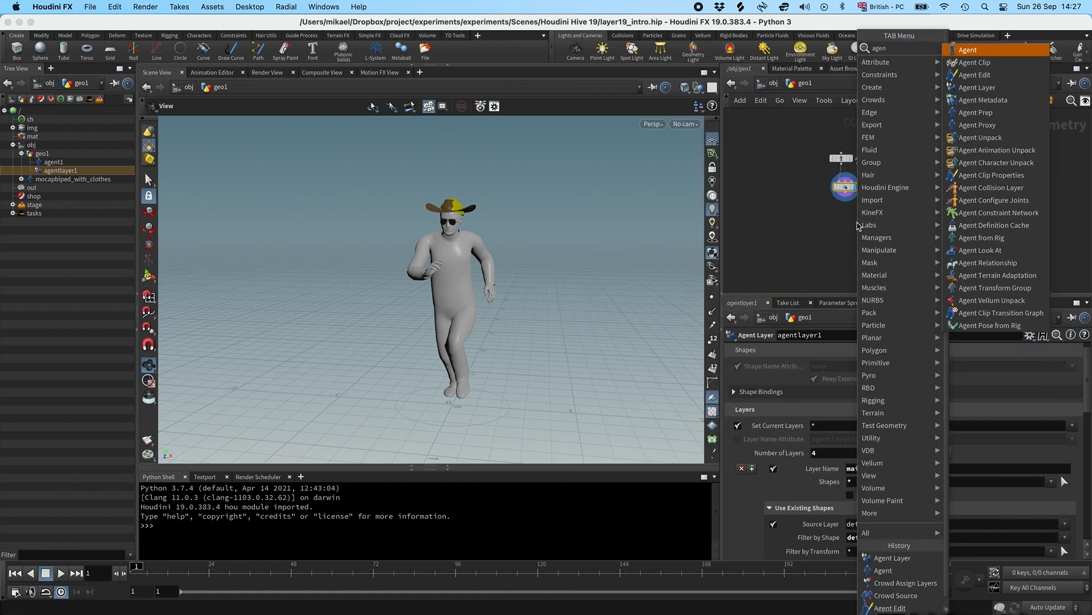
pyautogui.write('t edi')
pyautogui.press('Return')
pyautogui.click(857, 223)
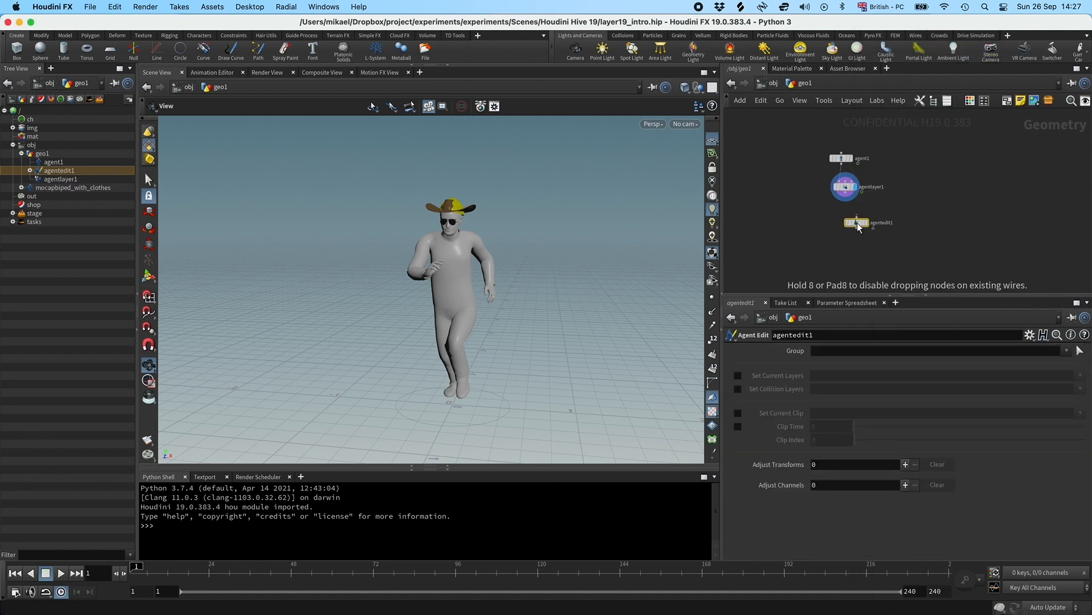
pyautogui.moveTo(857, 223); pyautogui.dragTo(844, 215)
pyautogui.click(845, 209)
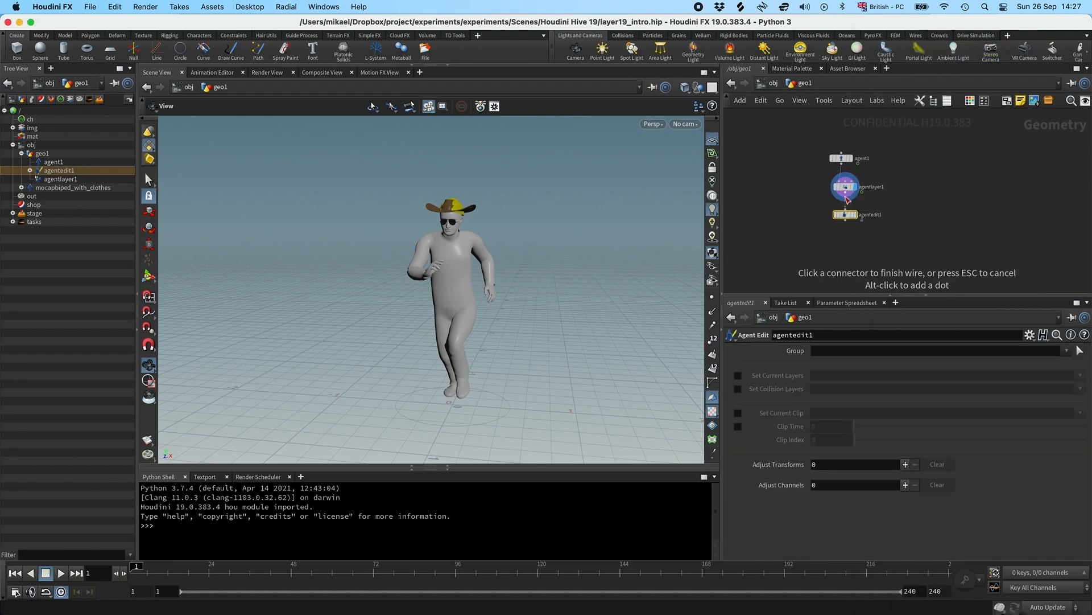
pyautogui.click(846, 196)
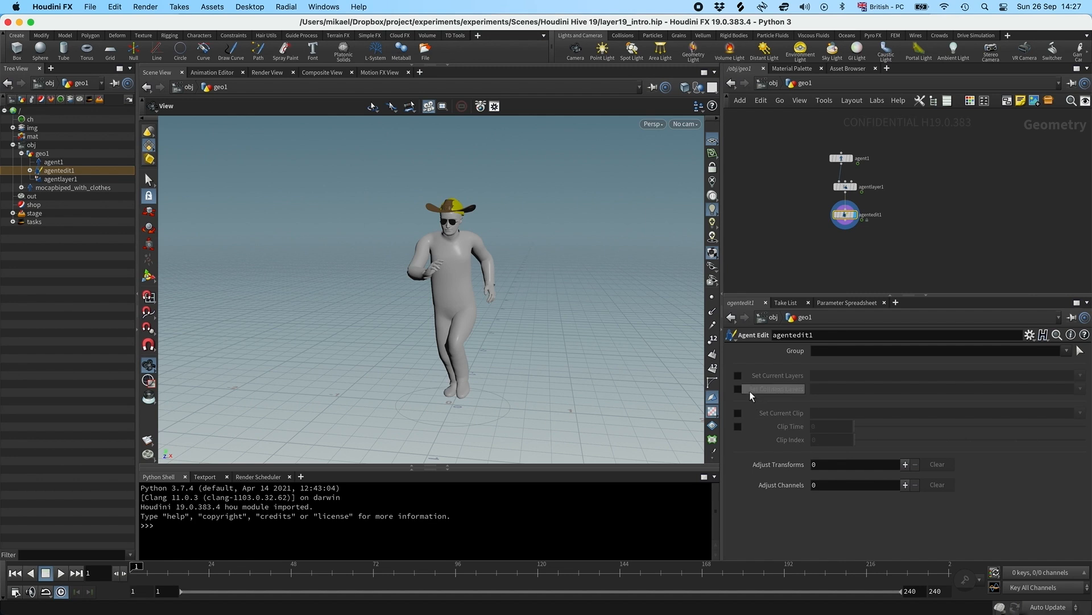
# Enable setting the current layers on agentedit1 and choose main_body
pyautogui.click(738, 376)
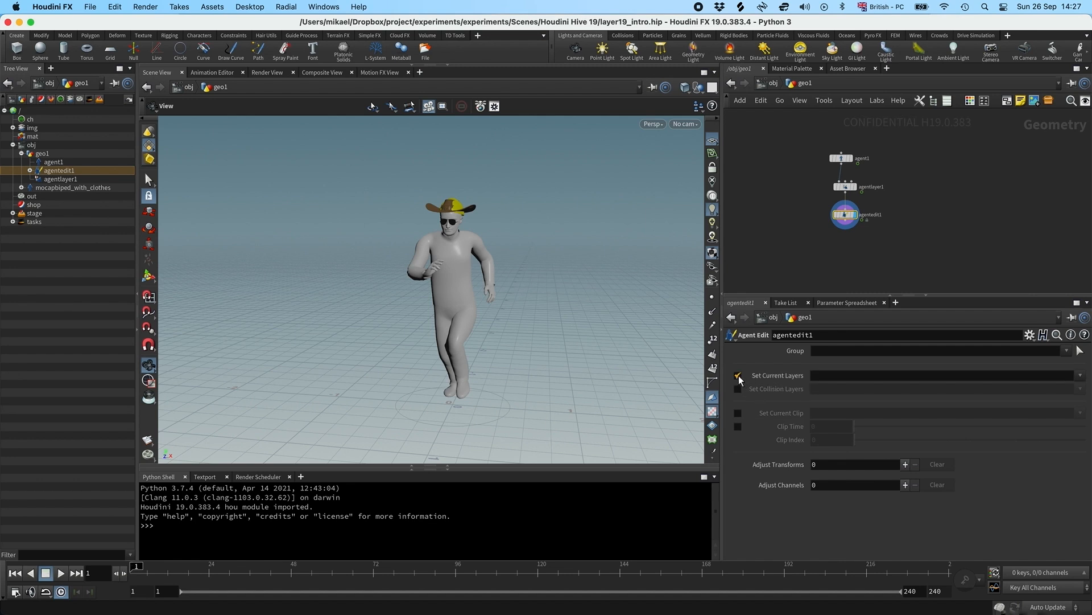
pyautogui.click(1080, 376)
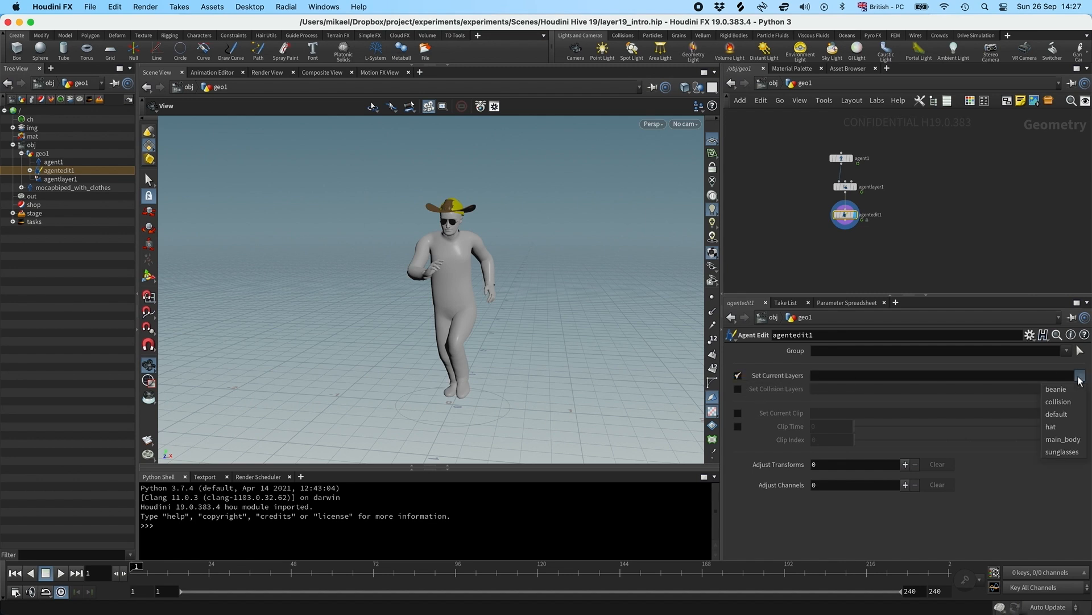
pyautogui.click(1058, 439)
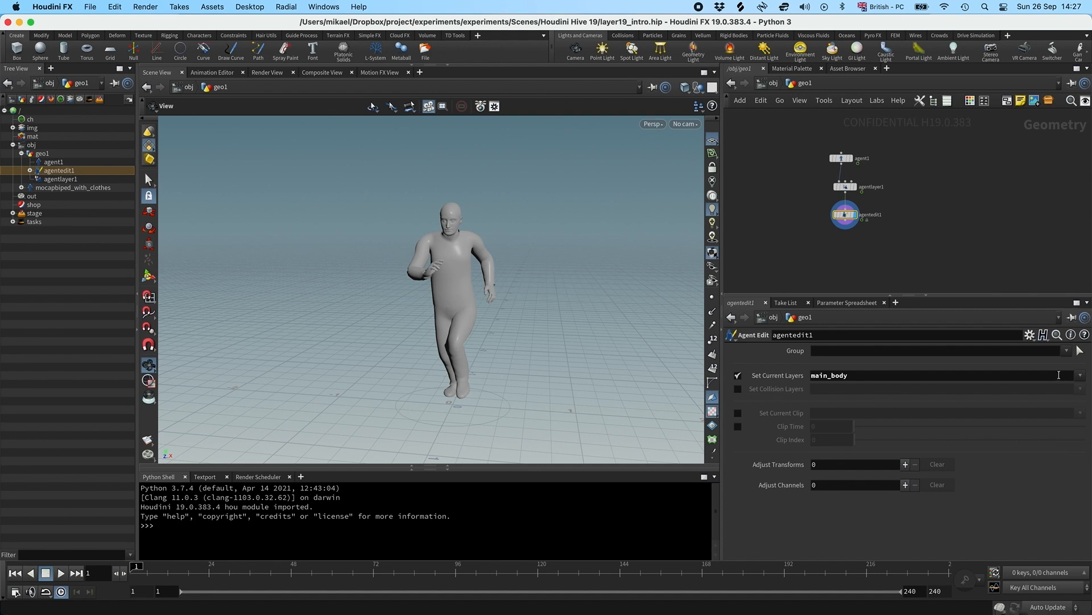
# Add the hat and sunglasses layers to agentedit1's current layers alongside main_body
pyautogui.click(1081, 377)
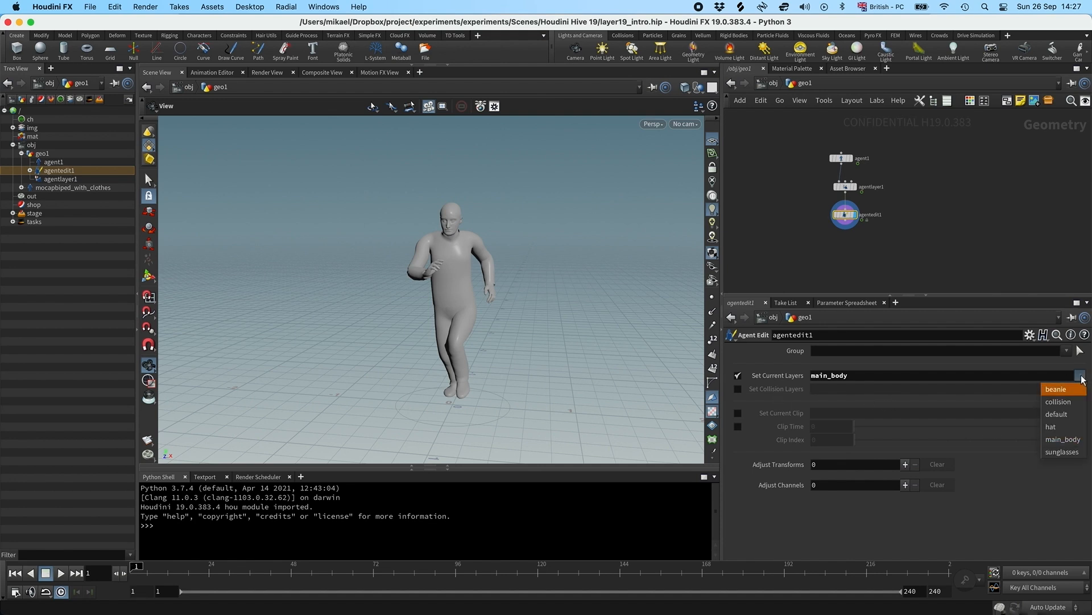
pyautogui.click(1057, 426)
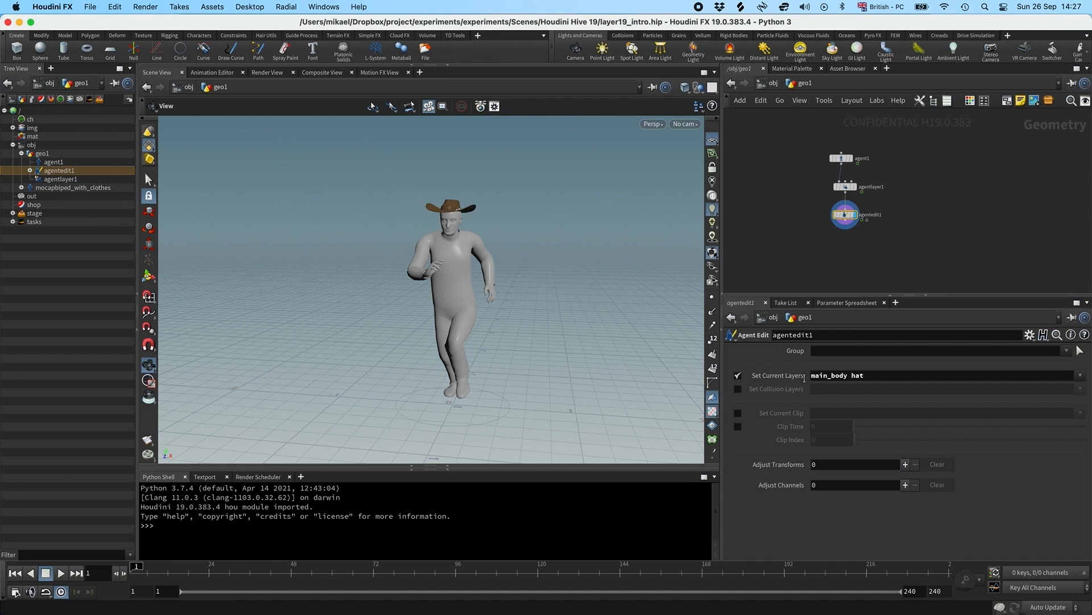
pyautogui.click(1079, 377)
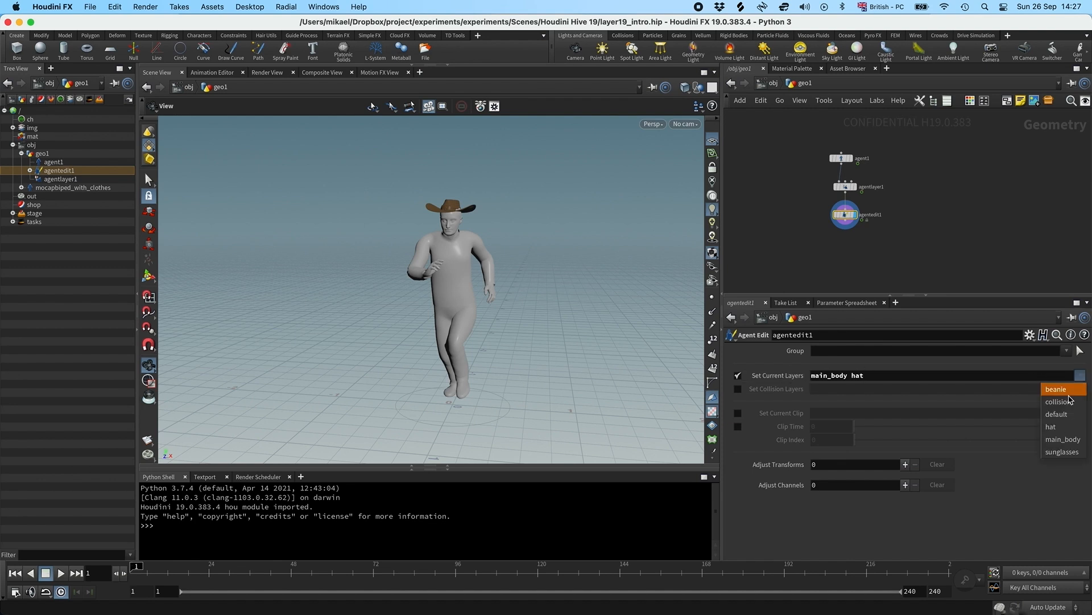
pyautogui.click(1053, 447)
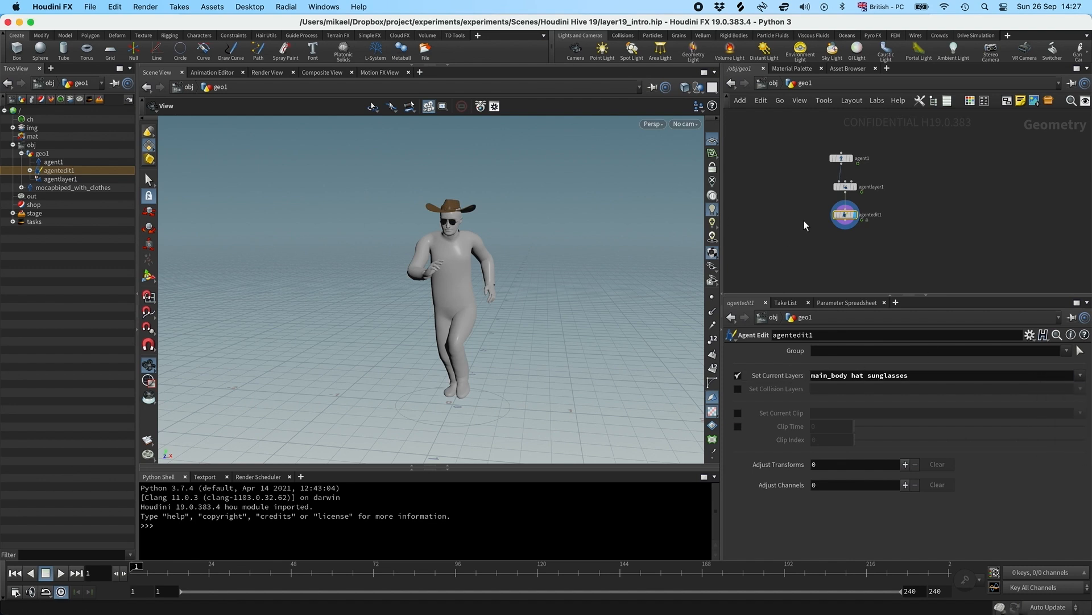
# Set agentedit1 aside, add a Crowd Source node below agentlayer1 wired to its output, display it and view the whole crowd
pyautogui.moveTo(943, 210); pyautogui.dragTo(931, 199, button='middle')
pyautogui.moveTo(832, 204)
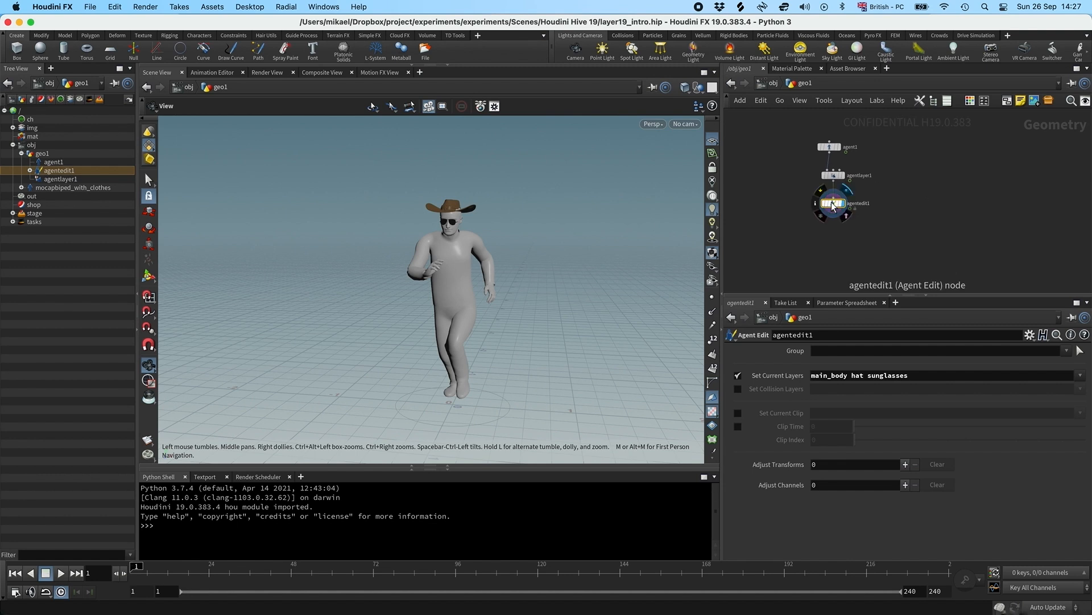
pyautogui.click(831, 203)
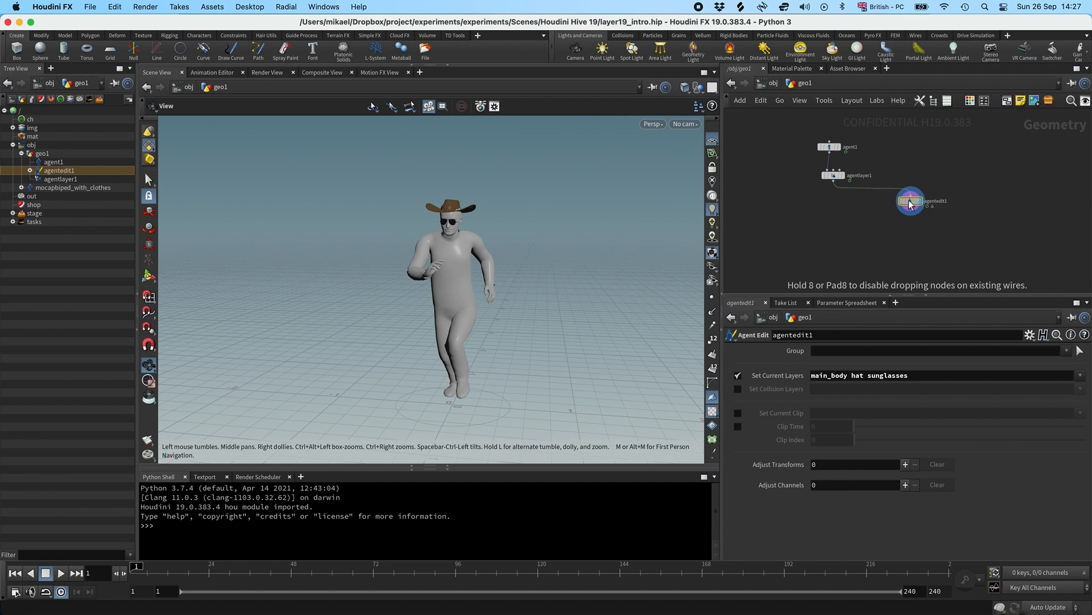
pyautogui.press('Tab')
pyautogui.write('crowdso')
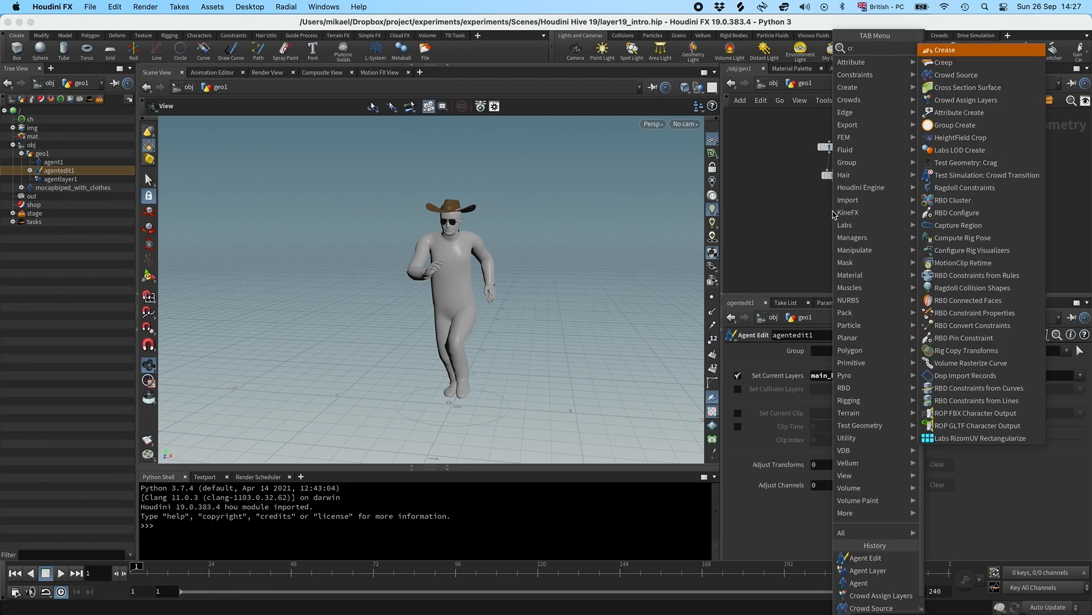
pyautogui.press('Return')
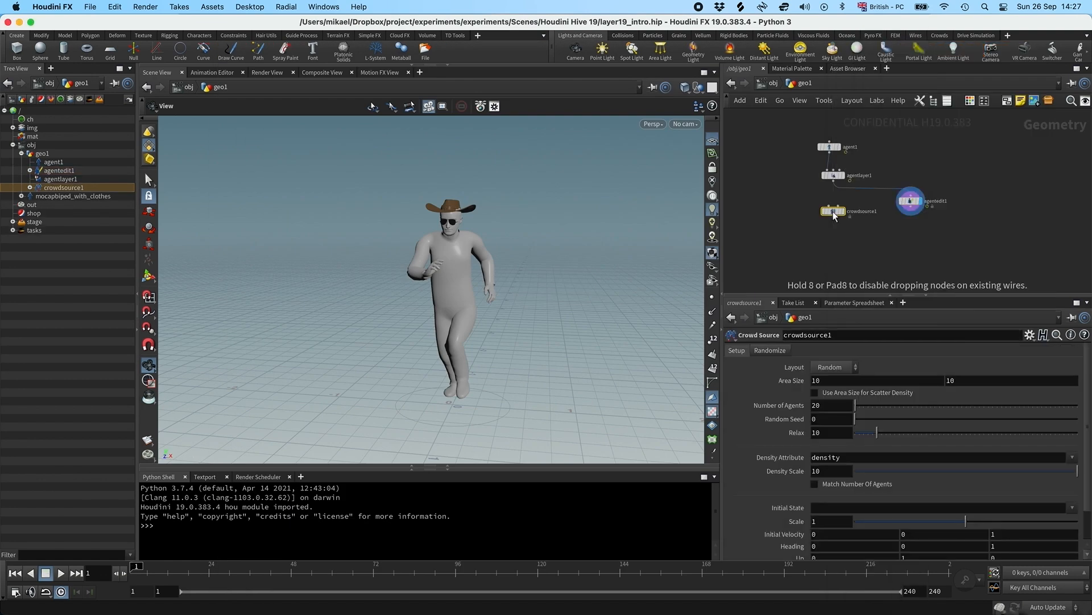
pyautogui.click(834, 214)
pyautogui.click(843, 212)
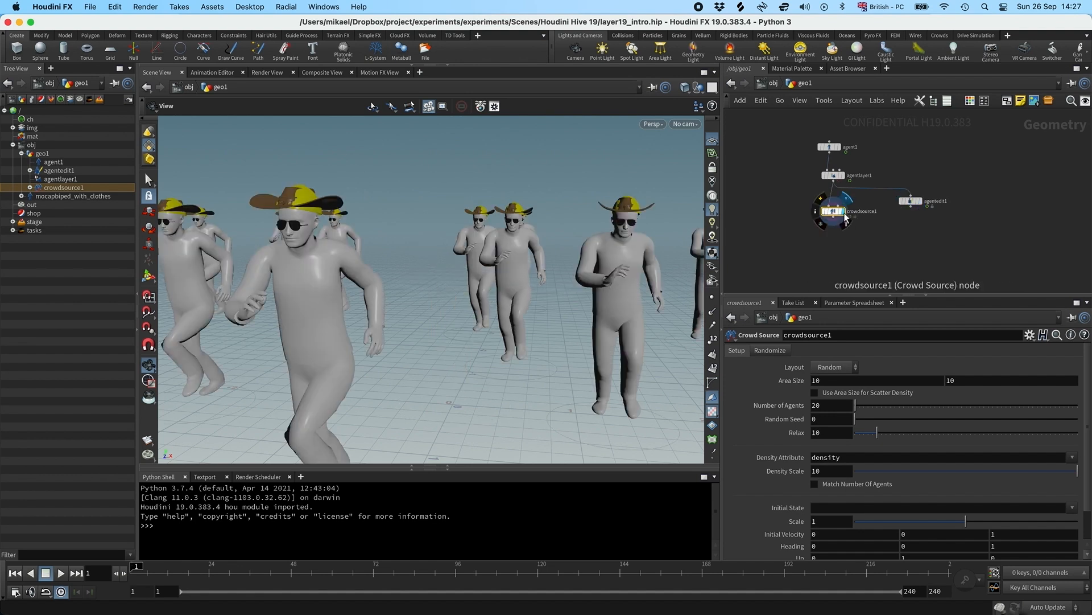
pyautogui.moveTo(629, 256); pyautogui.dragTo(541, 281)
pyautogui.moveTo(541, 280); pyautogui.dragTo(584, 302, button='right')
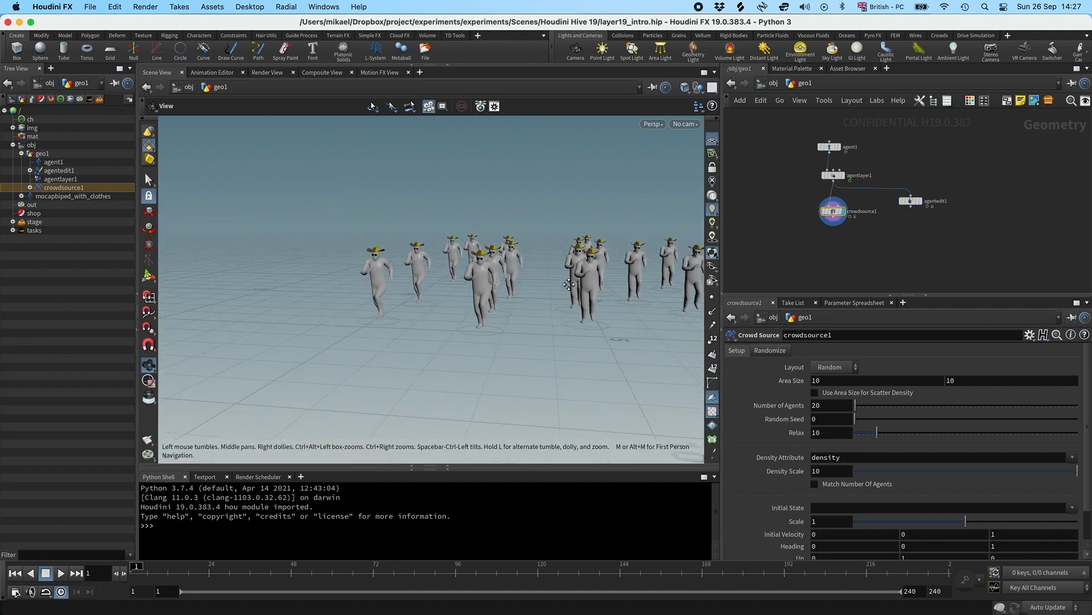
pyautogui.moveTo(592, 273); pyautogui.dragTo(553, 286)
pyautogui.moveTo(544, 287); pyautogui.dragTo(534, 289, button='middle')
pyautogui.moveTo(534, 290); pyautogui.dragTo(597, 282, button='right')
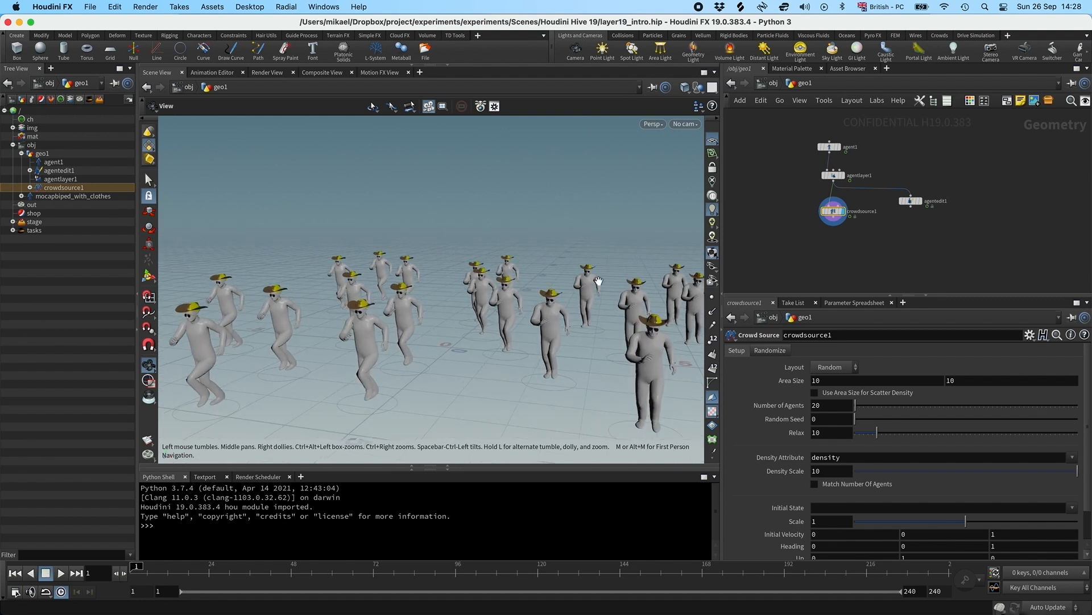
# Add a Crowd Assign Layers node below crowdsource1, wire it to that node's output and display it
pyautogui.press('Tab')
pyautogui.write('crow')
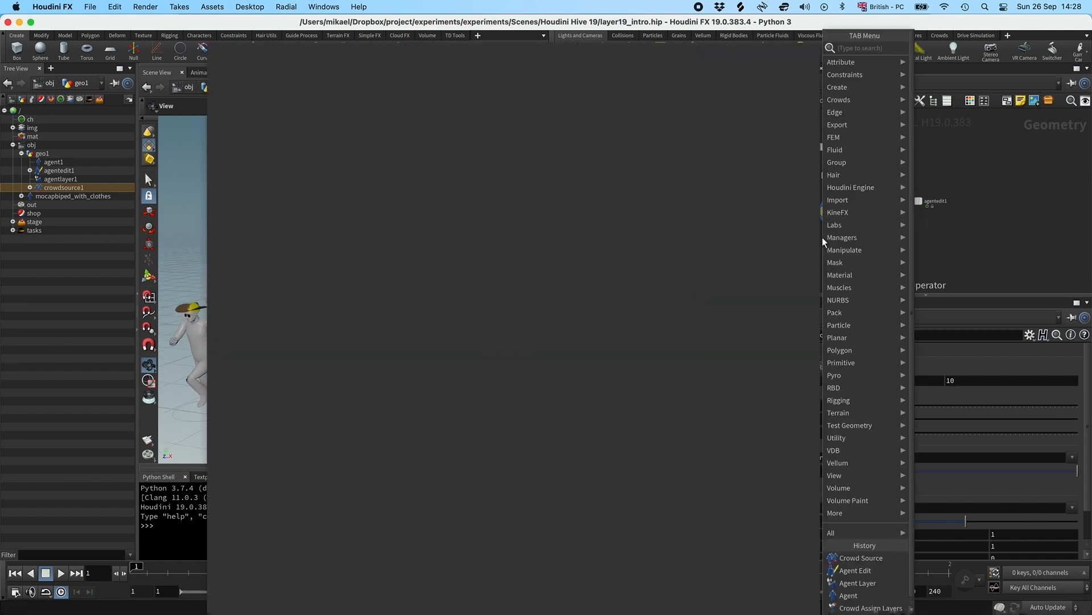
pyautogui.press('Down')
pyautogui.press('Return')
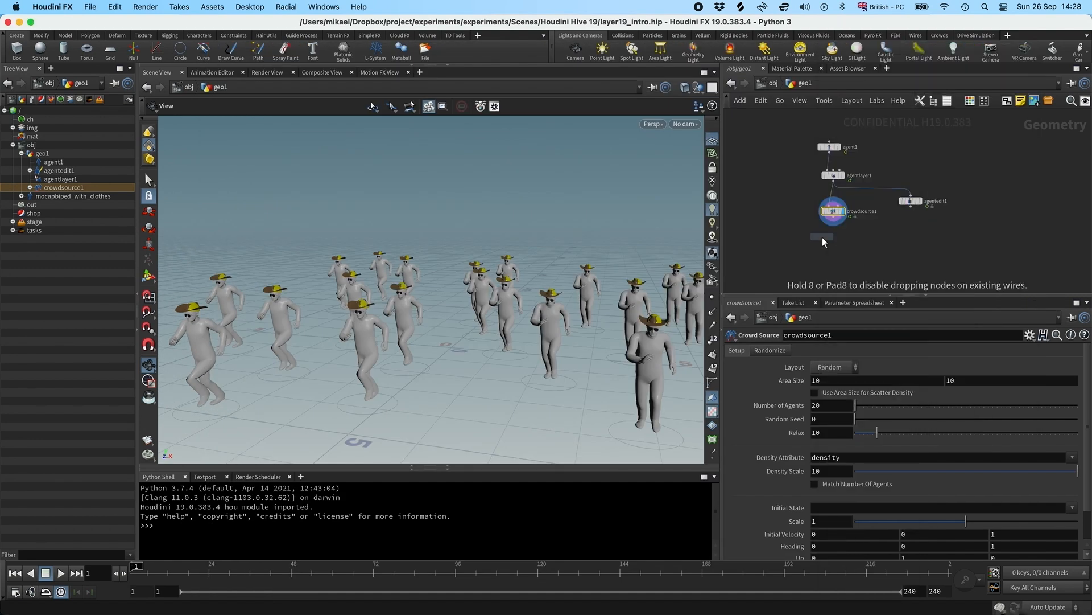
pyautogui.click(821, 238)
pyautogui.moveTo(823, 240); pyautogui.dragTo(834, 238)
pyautogui.click(842, 238)
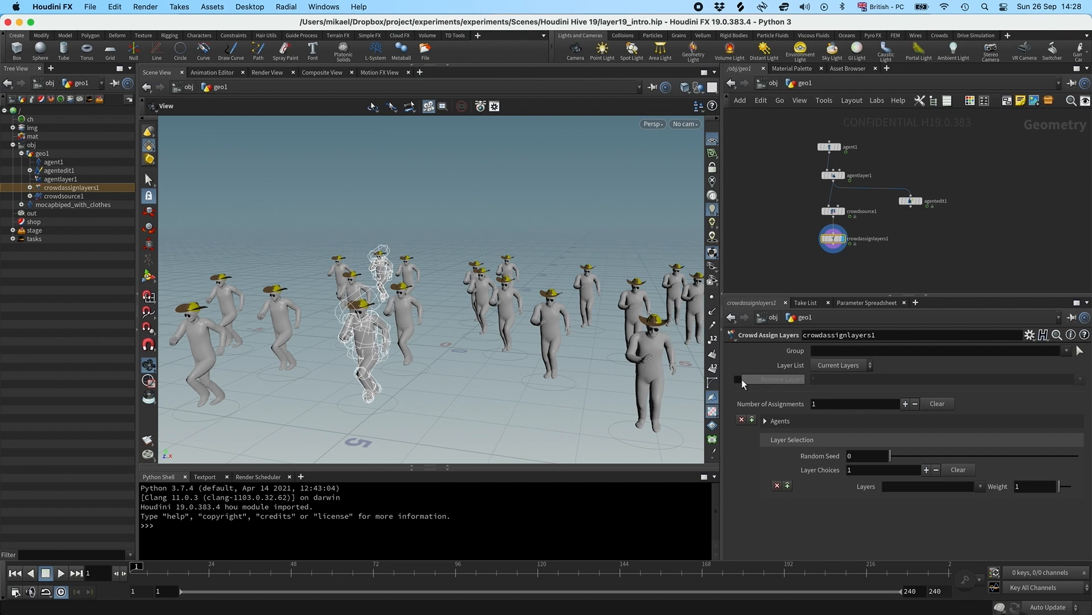
# Enable Remove Layers with * on crowdassignlayers1 and set the first assignment's layer choice to main_body
pyautogui.click(738, 379)
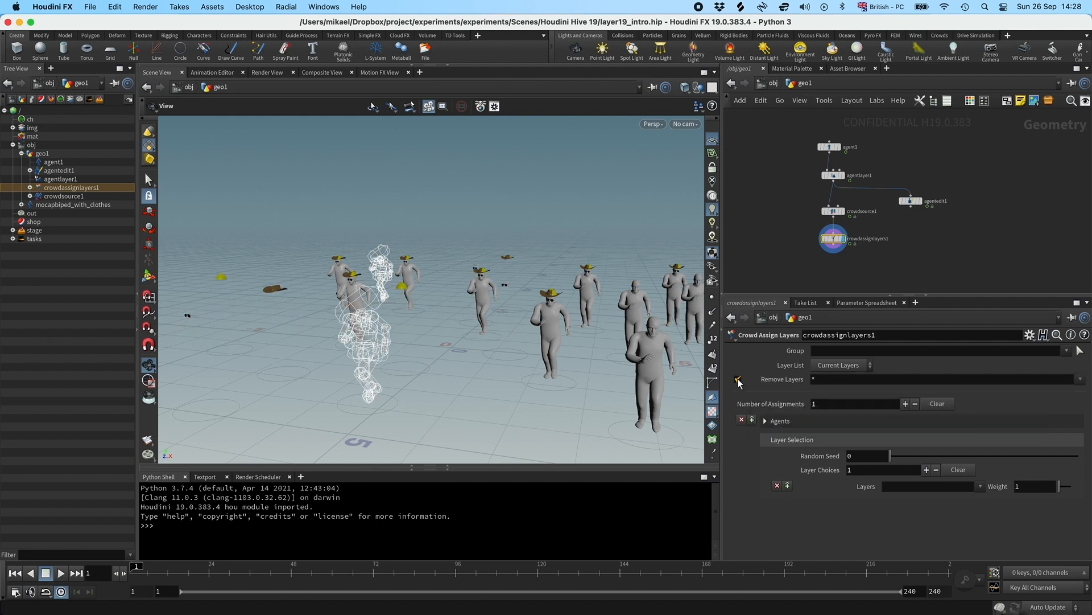
pyautogui.click(979, 486)
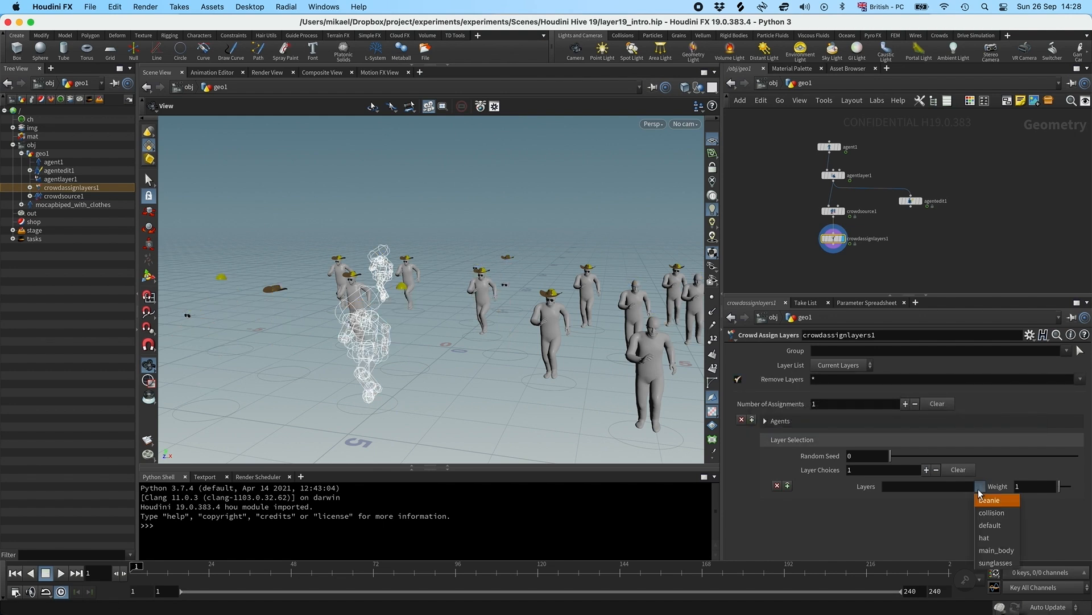
pyautogui.click(990, 550)
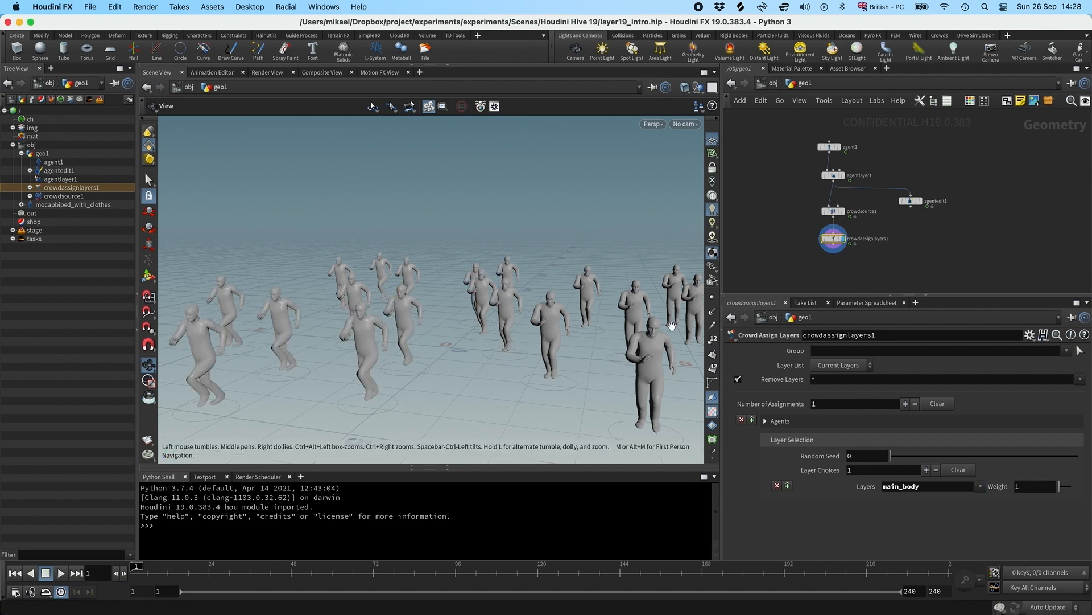
pyautogui.moveTo(537, 348); pyautogui.dragTo(504, 339)
pyautogui.moveTo(505, 339); pyautogui.dragTo(472, 359, button='right')
pyautogui.moveTo(472, 359); pyautogui.dragTo(538, 351, button='middle')
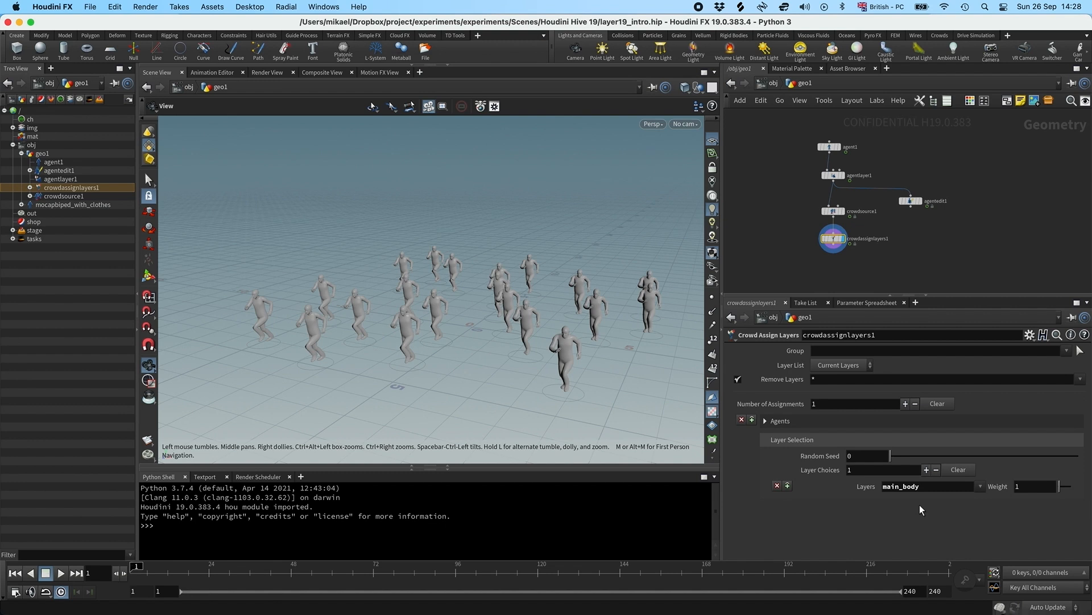
# Add a second assignment to crowdassignlayers1 with two layer choices, hat and beanie
pyautogui.click(905, 403)
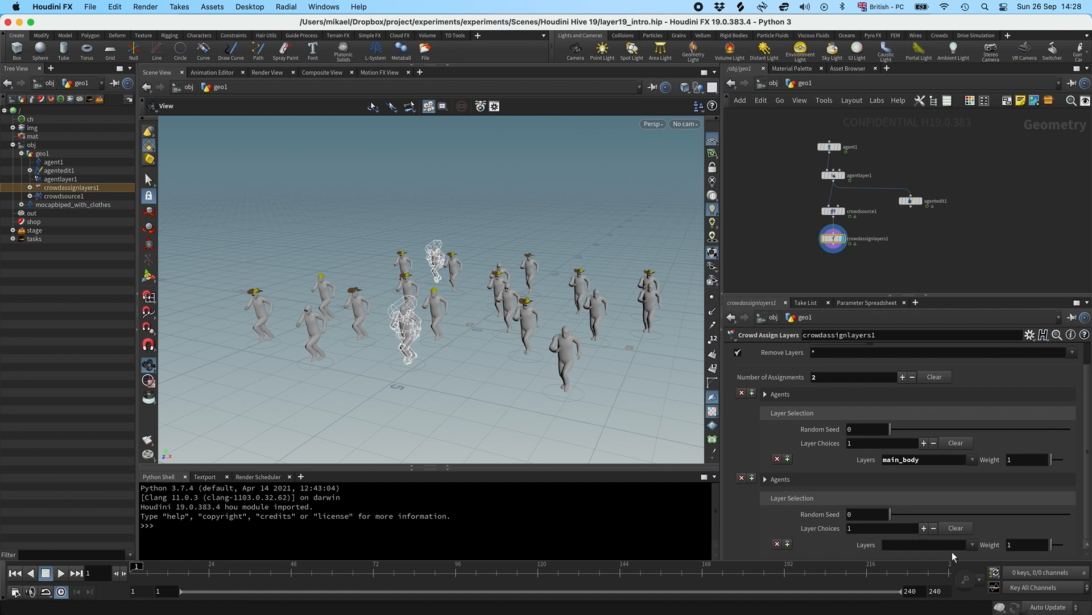
pyautogui.click(973, 544)
pyautogui.click(978, 506)
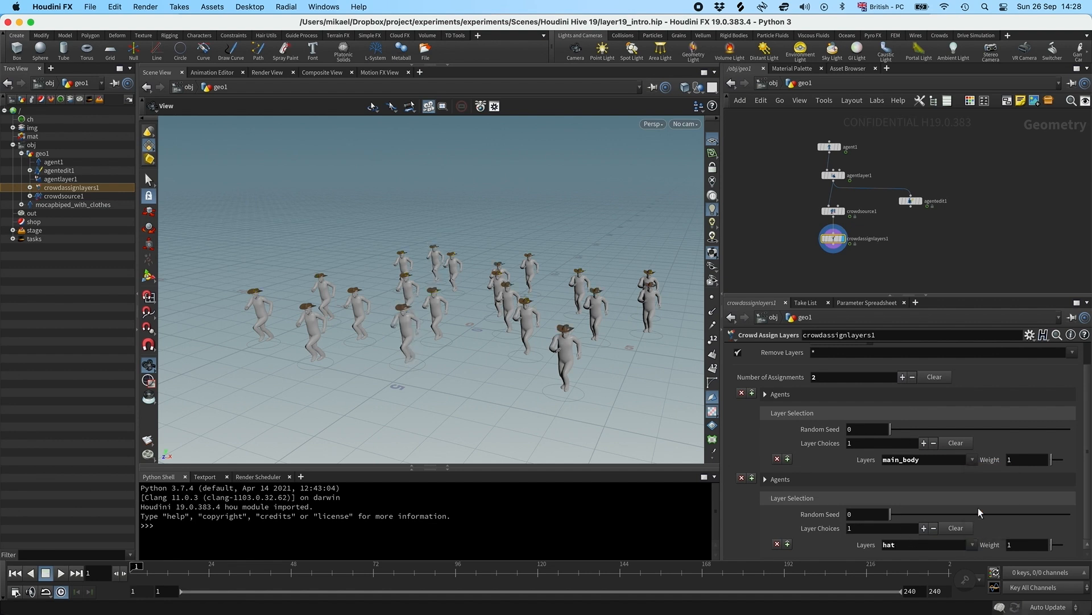
pyautogui.click(924, 528)
pyautogui.click(972, 545)
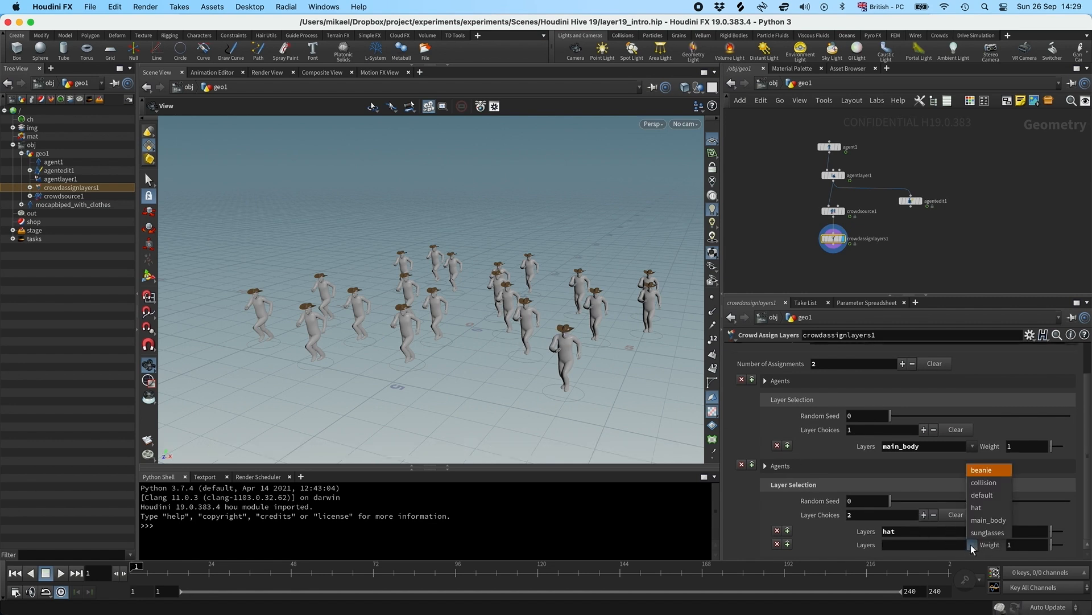
pyautogui.click(982, 472)
pyautogui.moveTo(464, 326); pyautogui.dragTo(486, 308, button='right')
pyautogui.moveTo(485, 307); pyautogui.dragTo(460, 296, button='middle')
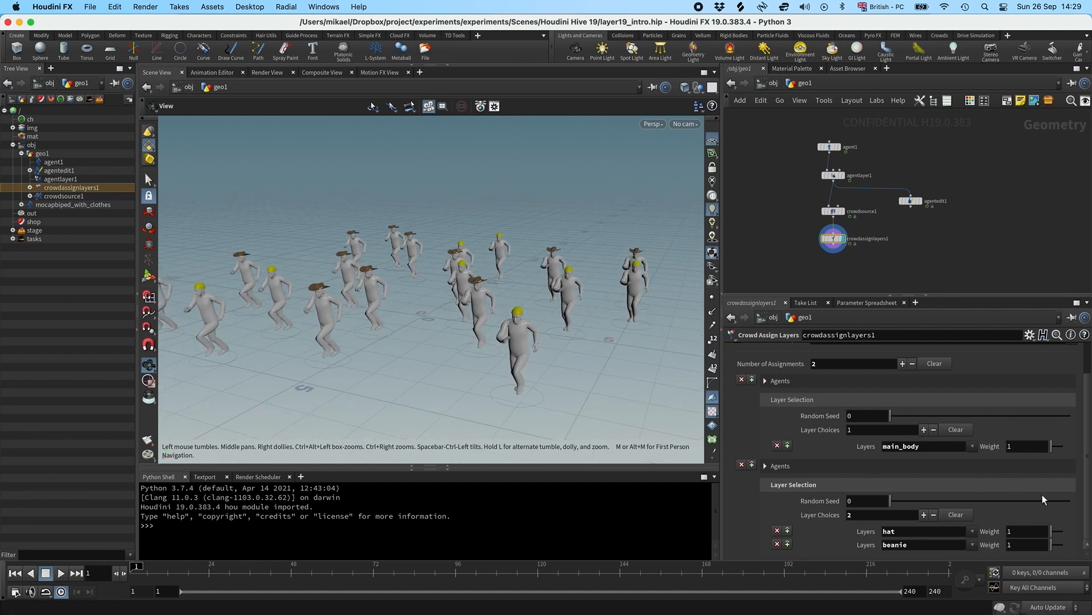
# Try a different weight for the hat choice in the second assignment and set it back to 1
pyautogui.moveTo(1057, 529); pyautogui.dragTo(1053, 530)
pyautogui.doubleClick(1010, 532)
pyautogui.write('11')
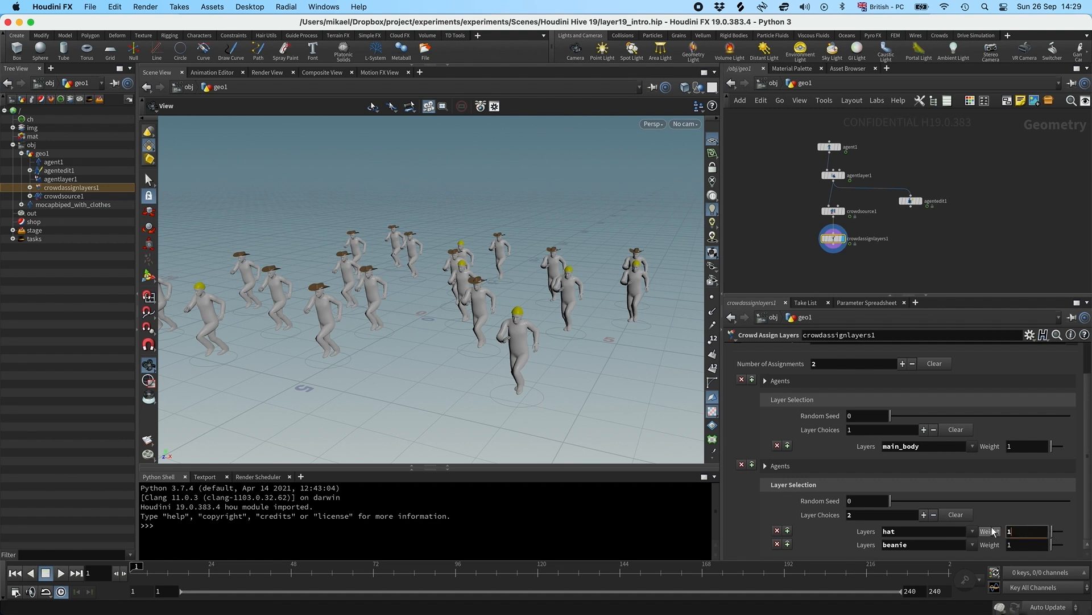
pyautogui.press('Return')
# Add a fifth layer without shapes to agentlayer1 and name it empty
pyautogui.click(834, 175)
pyautogui.scroll(-5, 939, 455)
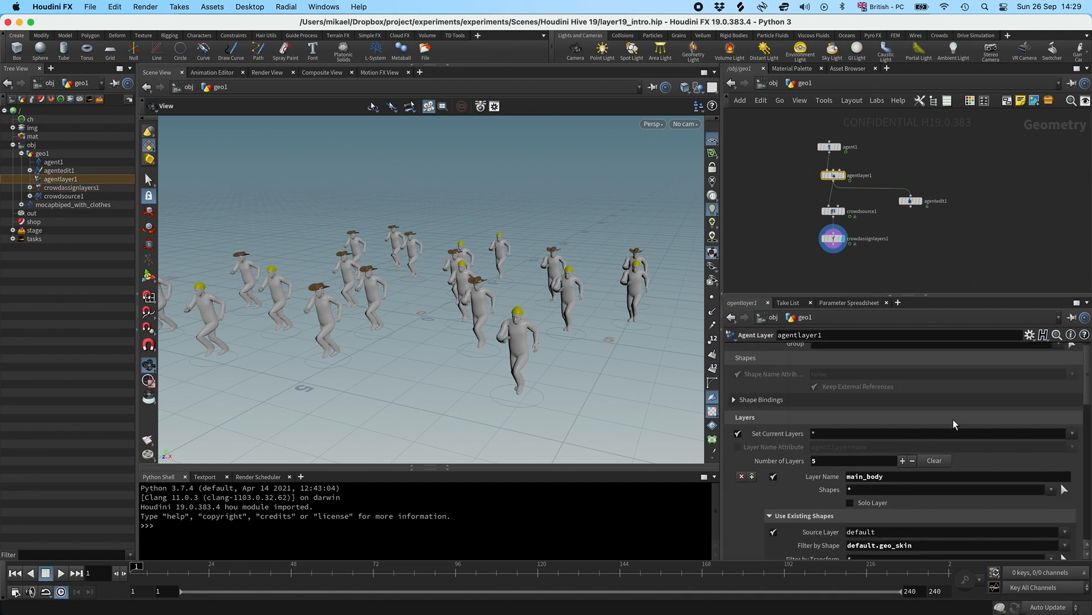
pyautogui.scroll(-6, 988, 436)
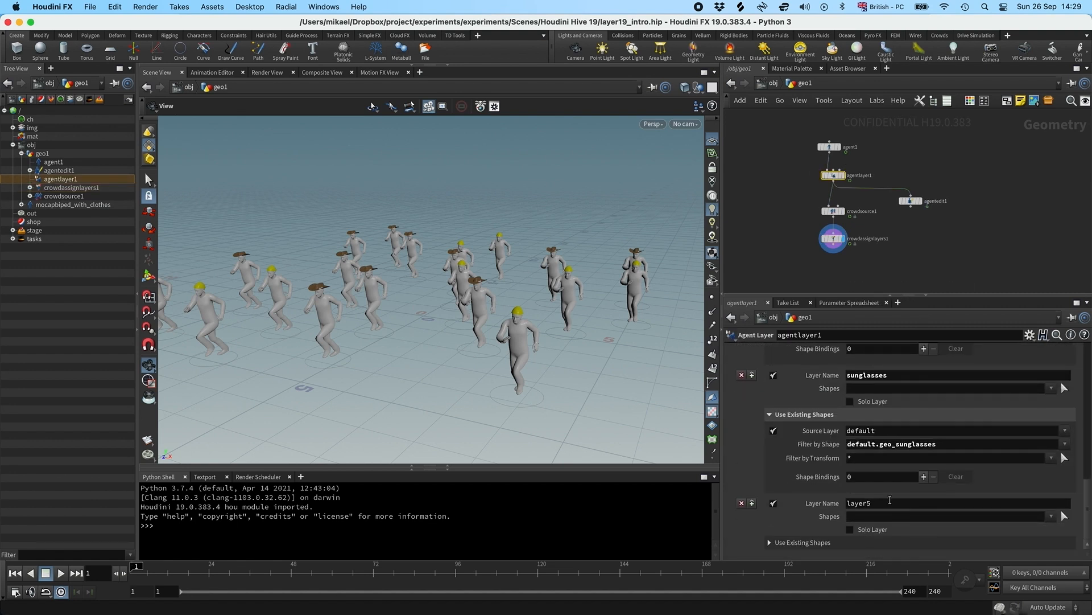
pyautogui.moveTo(890, 501); pyautogui.dragTo(810, 505)
pyautogui.write('em')
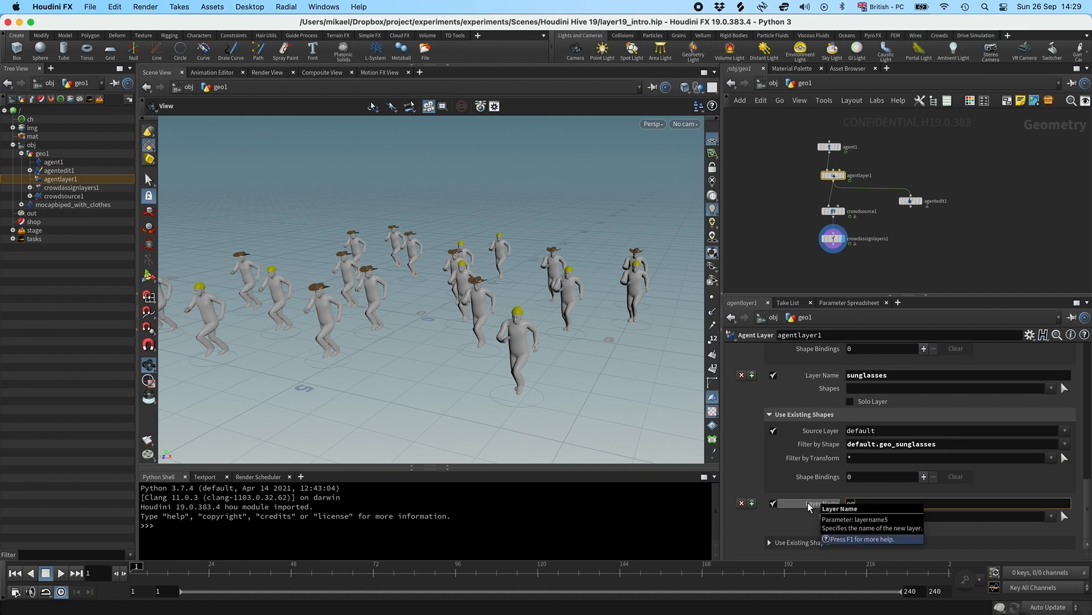
pyautogui.write('pty')
pyautogui.press('Return')
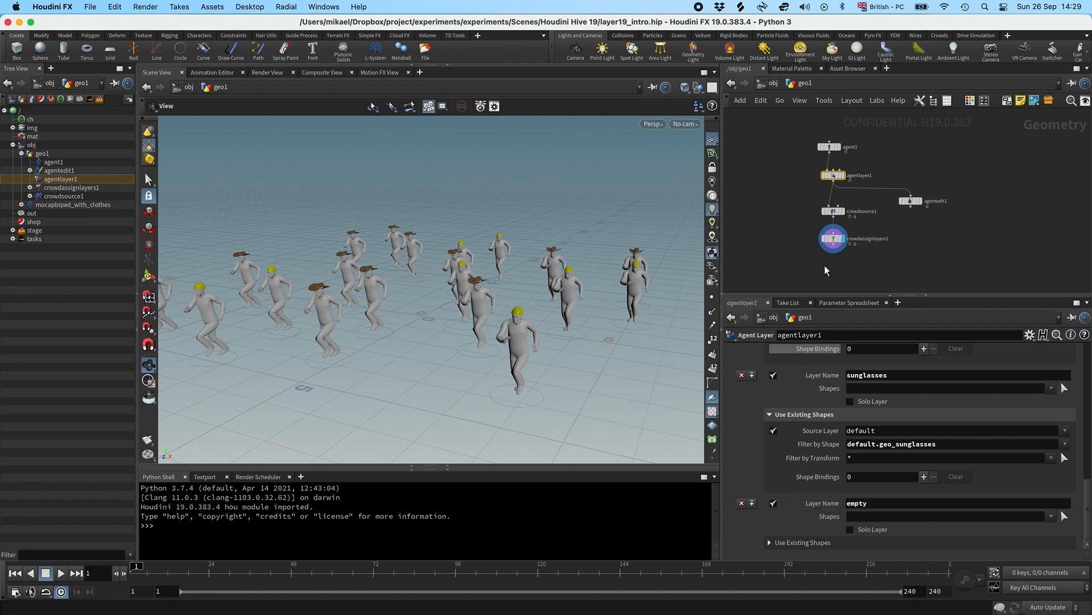
# Add a third layer choice, empty, to the second assignment of crowdassignlayers1
pyautogui.click(834, 237)
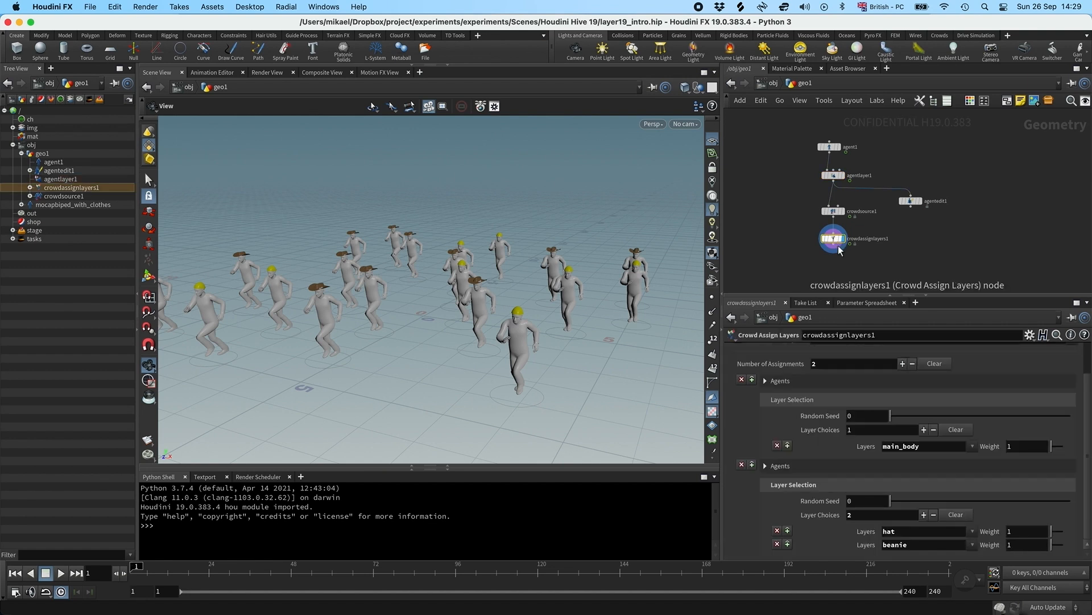
pyautogui.click(924, 513)
pyautogui.click(973, 544)
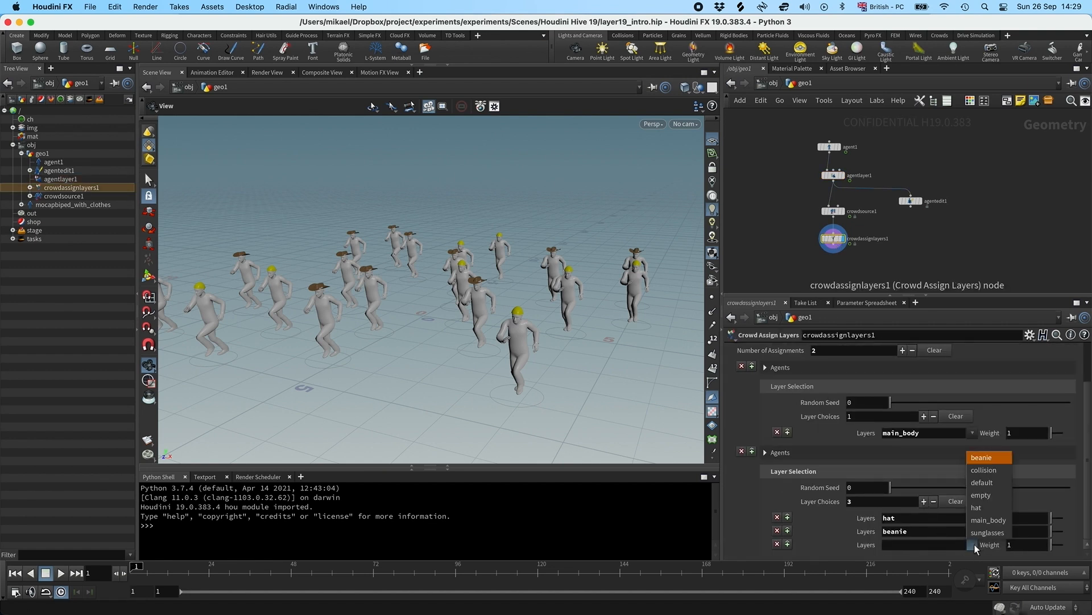
pyautogui.click(988, 496)
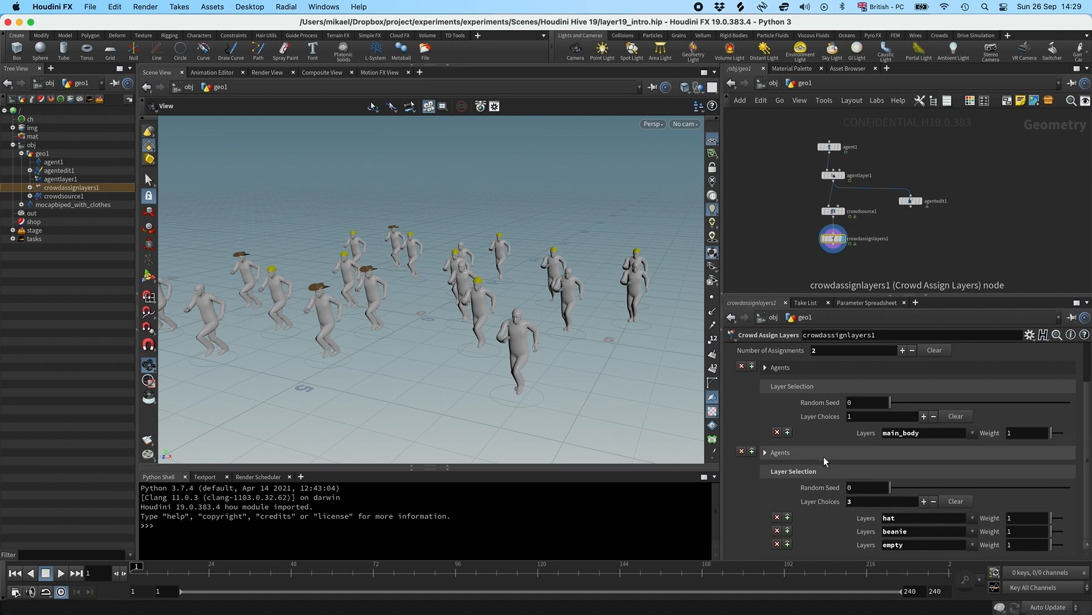
# Add a third assignment to crowdassignlayers1 with two layer choices, sunglasses and empty
pyautogui.scroll(2, 874, 393)
pyautogui.click(902, 379)
pyautogui.scroll(-6, 893, 512)
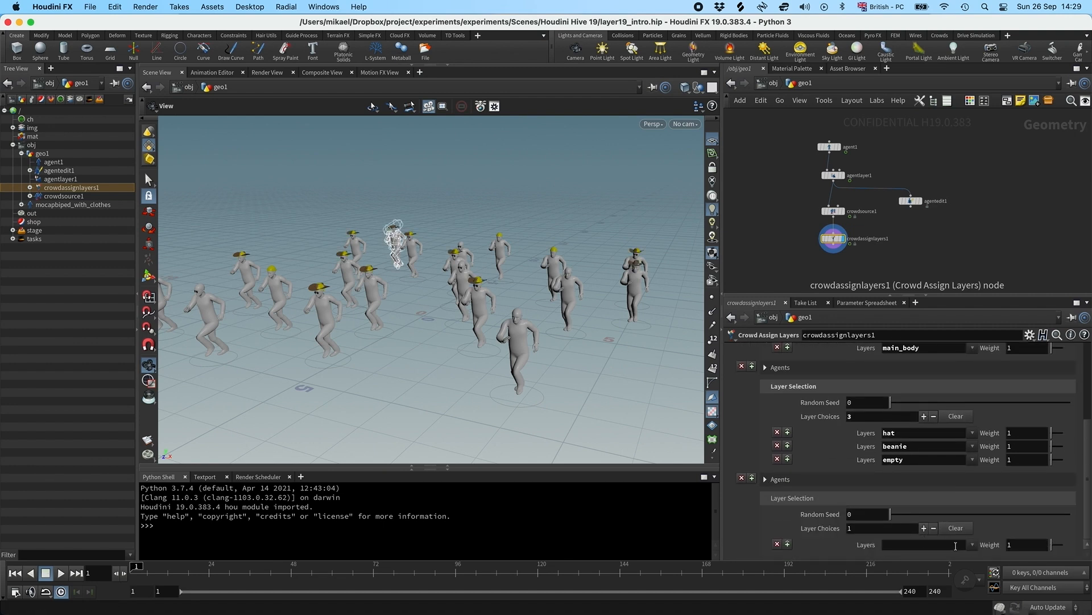
pyautogui.click(972, 545)
pyautogui.click(990, 526)
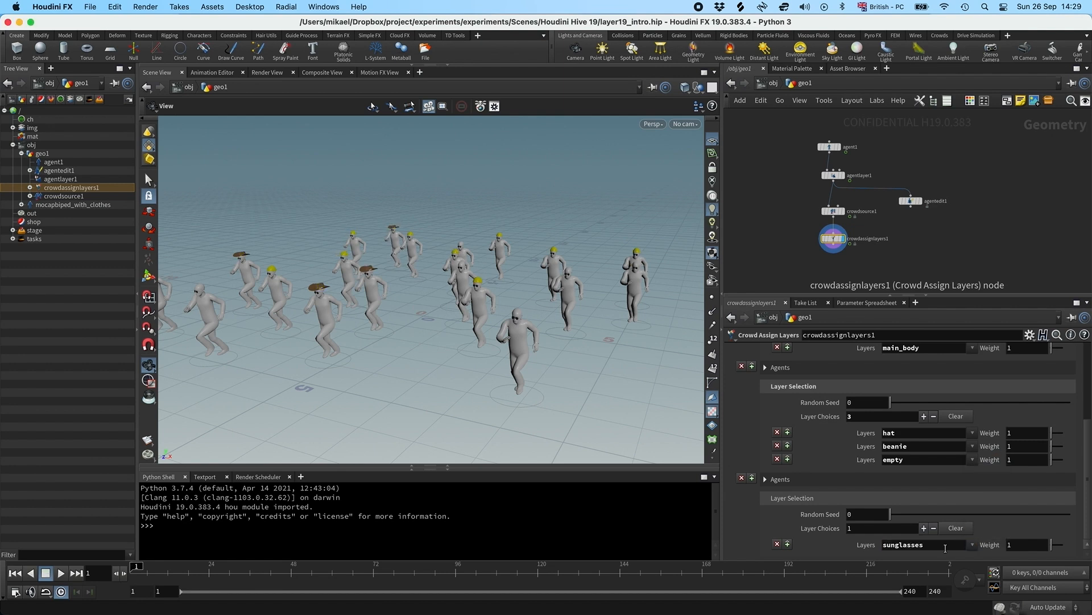
pyautogui.click(924, 528)
pyautogui.click(972, 545)
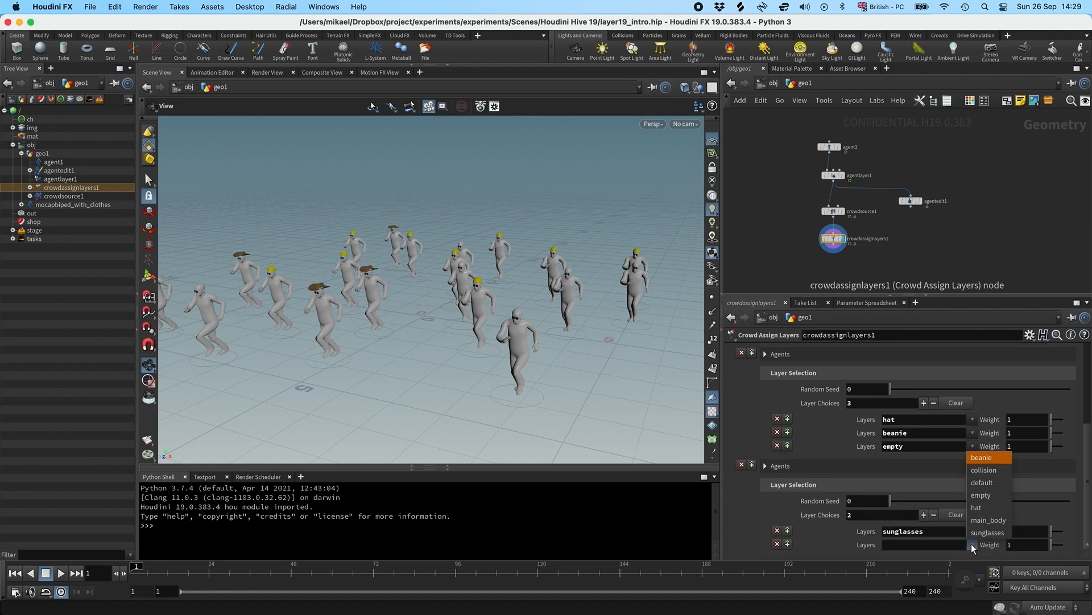
pyautogui.click(981, 497)
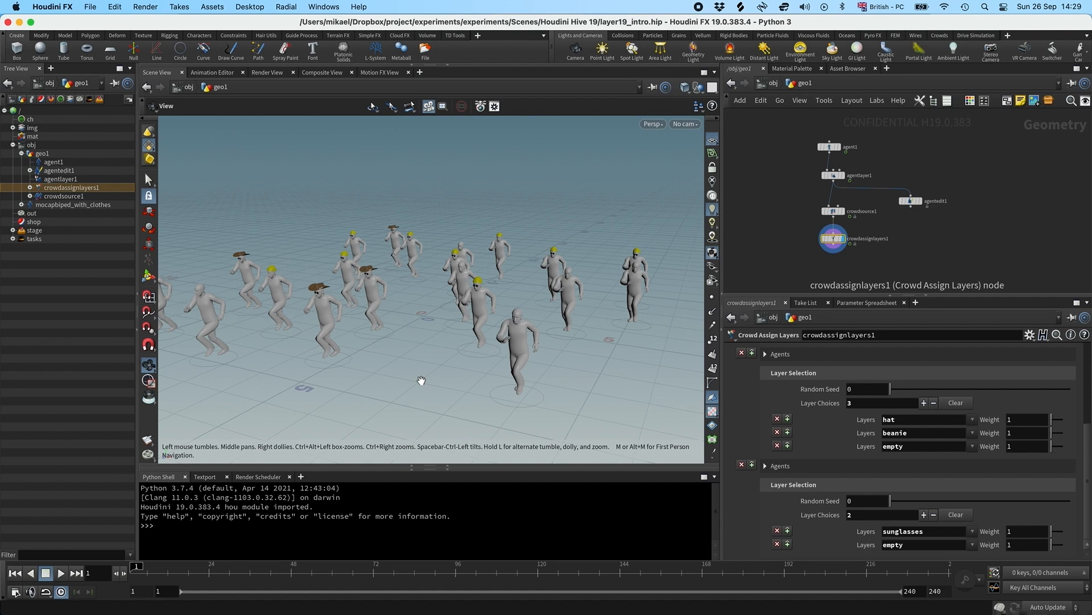
pyautogui.moveTo(374, 294); pyautogui.dragTo(480, 278, button='right')
pyautogui.moveTo(480, 278); pyautogui.dragTo(487, 274)
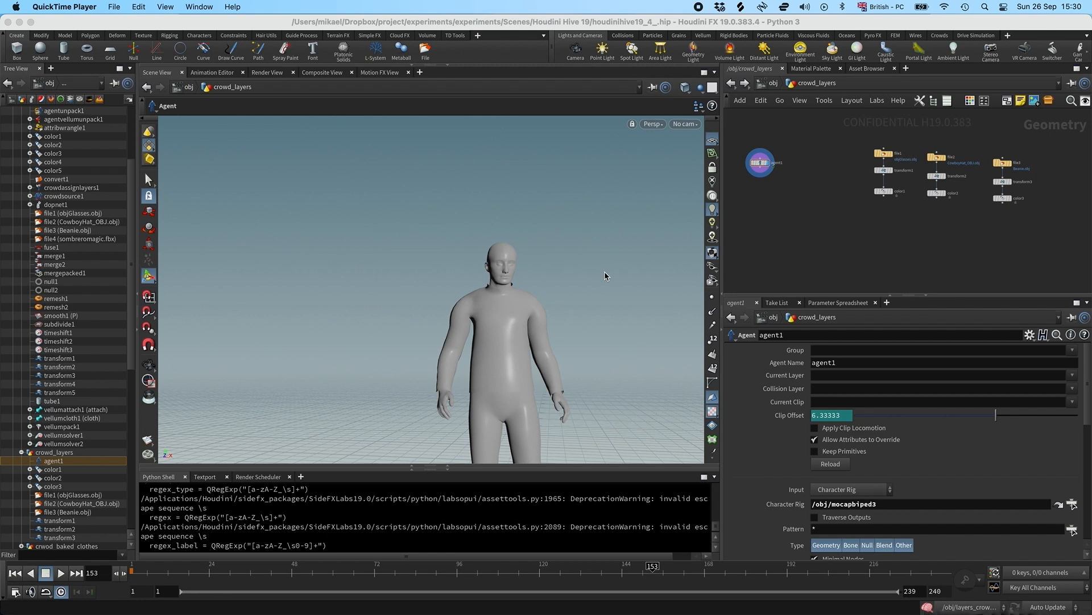
# Display the sunglasses, cowboy hat and beanie branches one after another beside the agent to review the available accessories
pyautogui.click(570, 278)
pyautogui.keyDown('alt'); pyautogui.moveTo(571, 278); pyautogui.dragTo(534, 277); pyautogui.keyUp('alt')
pyautogui.keyDown('alt'); pyautogui.moveTo(534, 277); pyautogui.dragTo(523, 256, button='middle'); pyautogui.keyUp('alt')
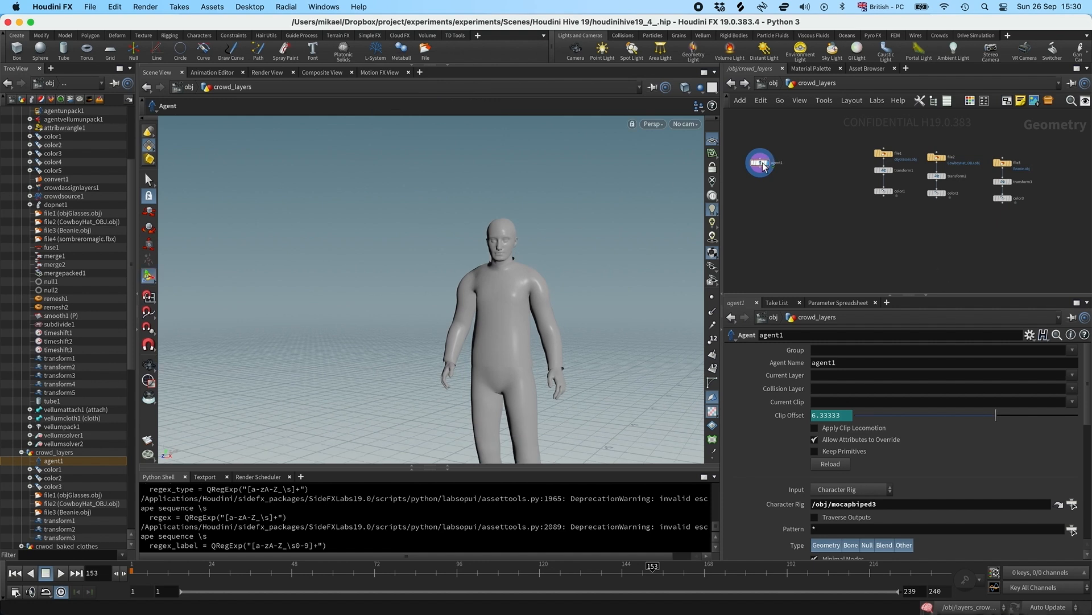
pyautogui.moveTo(760, 165); pyautogui.dragTo(756, 165)
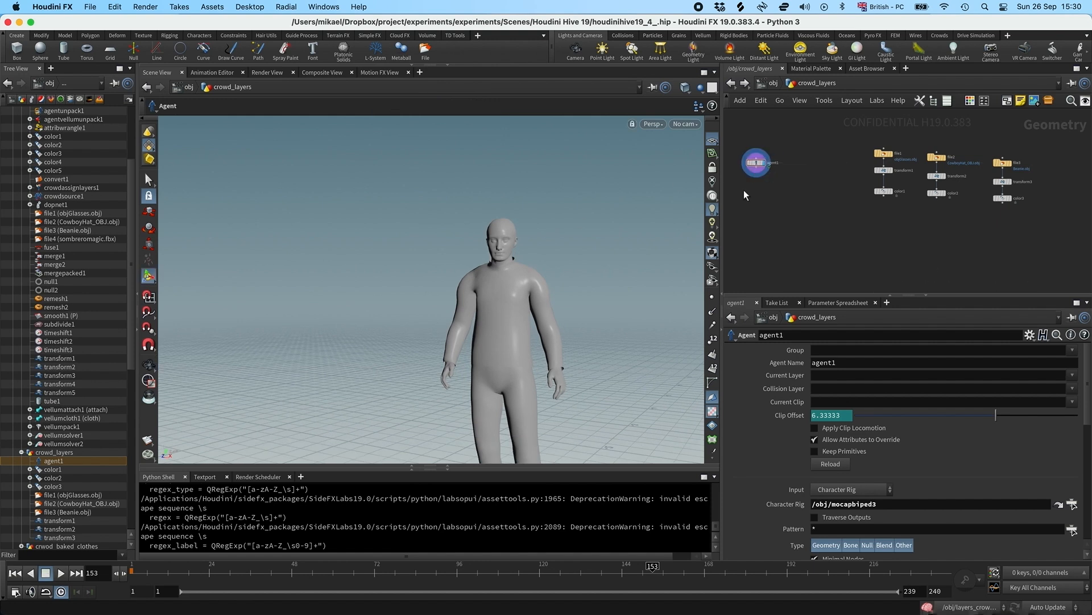
pyautogui.click(892, 192)
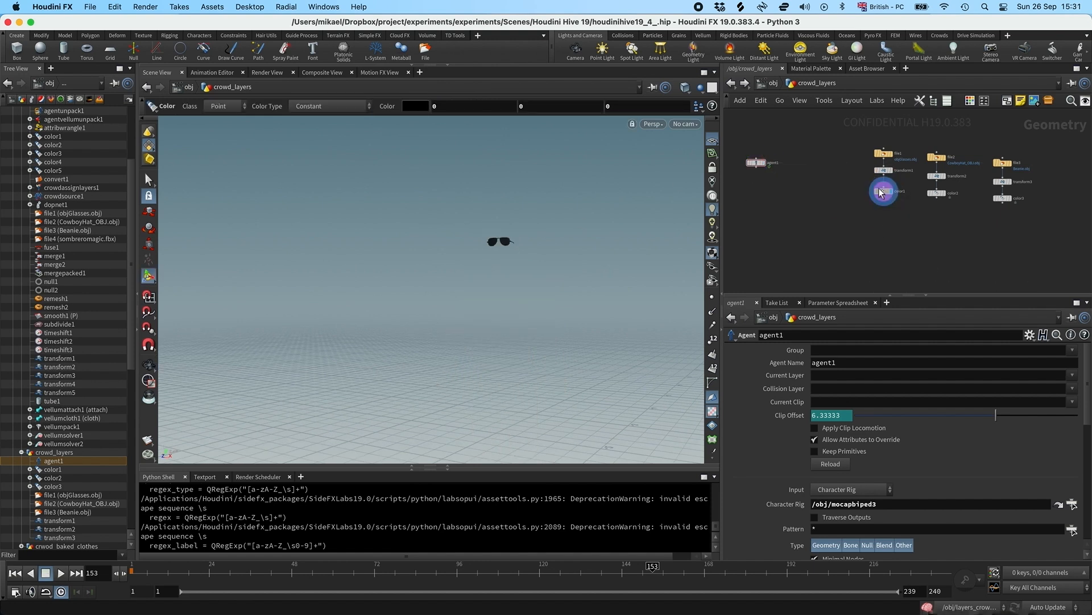
pyautogui.click(941, 193)
pyautogui.click(940, 192)
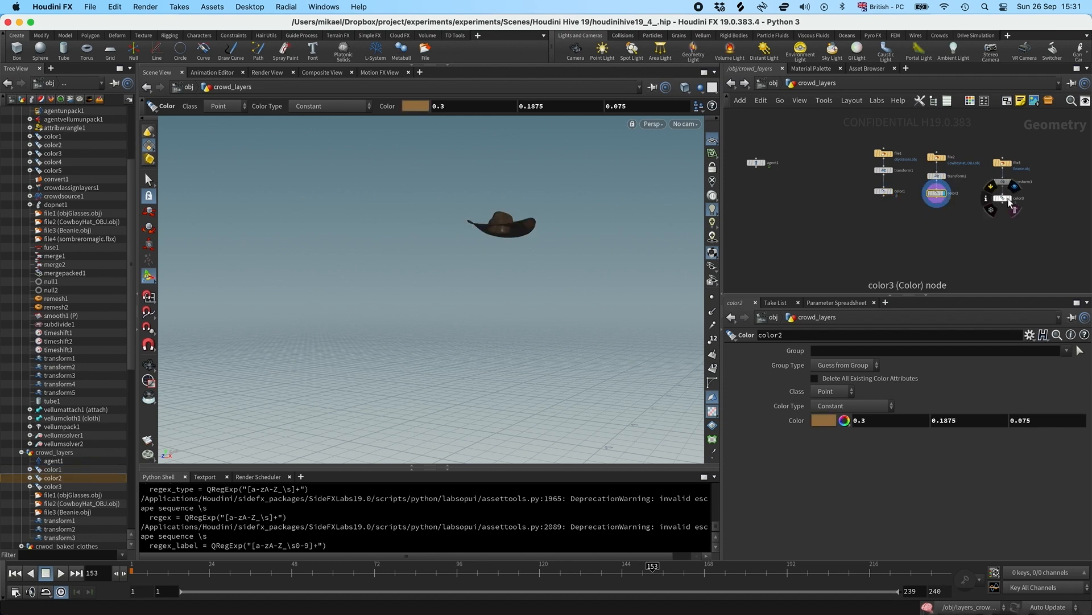
pyautogui.click(1010, 196)
# Add a Merge node and wire agent1 and the sunglasses' color1 into it
pyautogui.moveTo(811, 214); pyautogui.dragTo(834, 219, button='middle')
pyautogui.press('Tab')
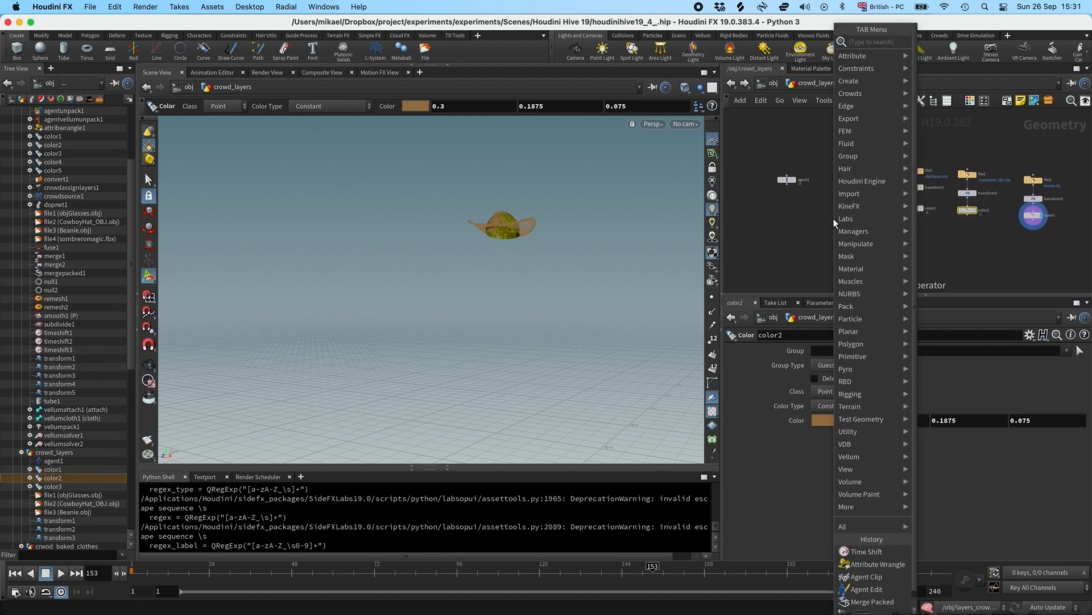
pyautogui.write('mer')
pyautogui.press('Return')
pyautogui.click(880, 234)
pyautogui.moveTo(787, 182); pyautogui.dragTo(913, 213)
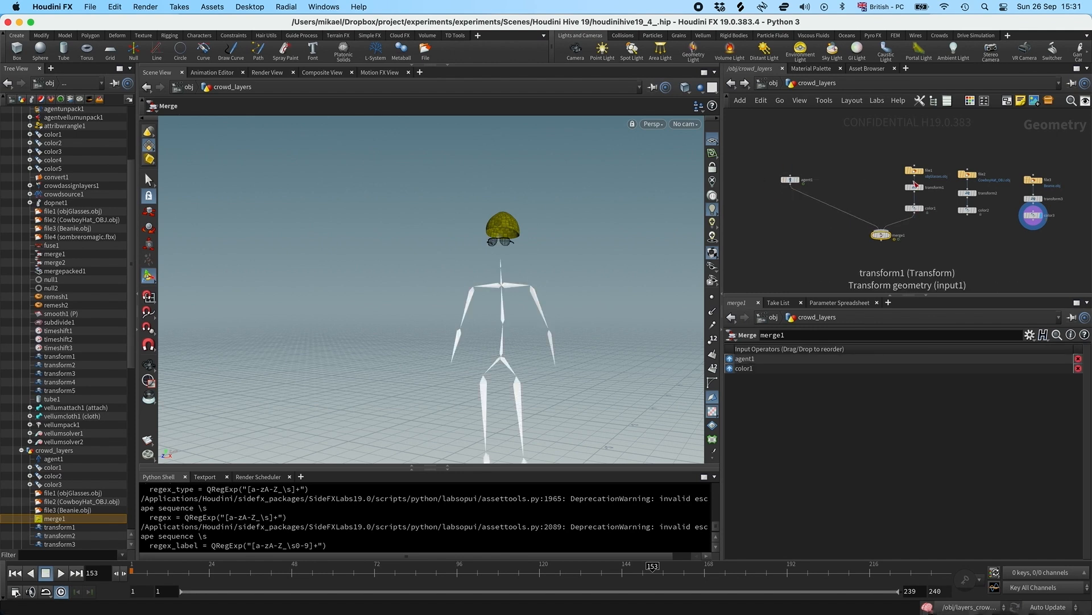
# Display the merged agent and sunglasses to check their fit, and delete the merge1 node
pyautogui.click(914, 187)
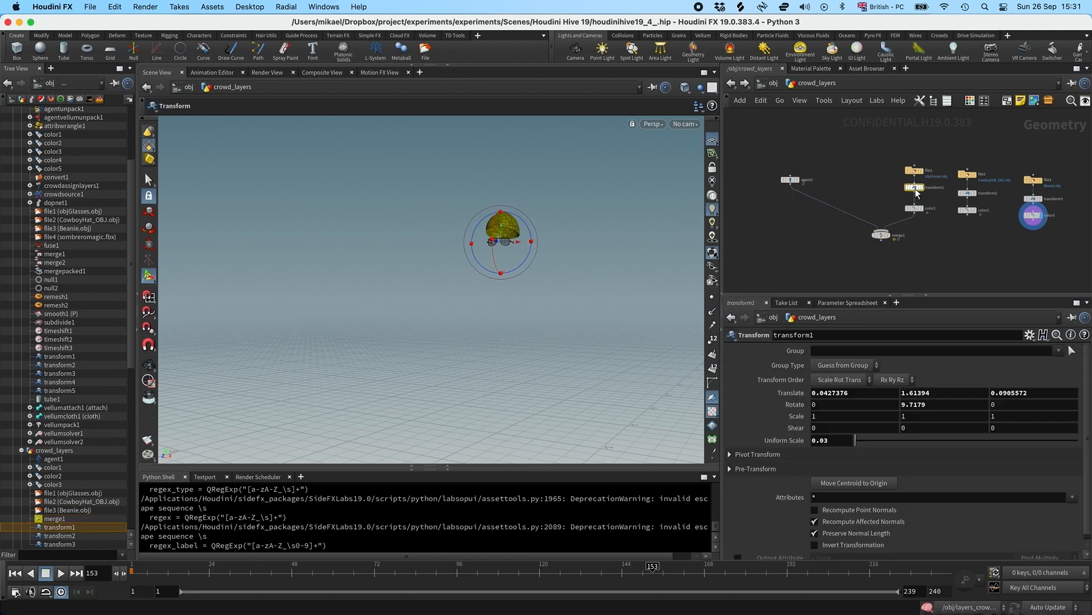
pyautogui.click(888, 236)
pyautogui.moveTo(503, 230); pyautogui.dragTo(503, 231)
pyautogui.click(790, 181)
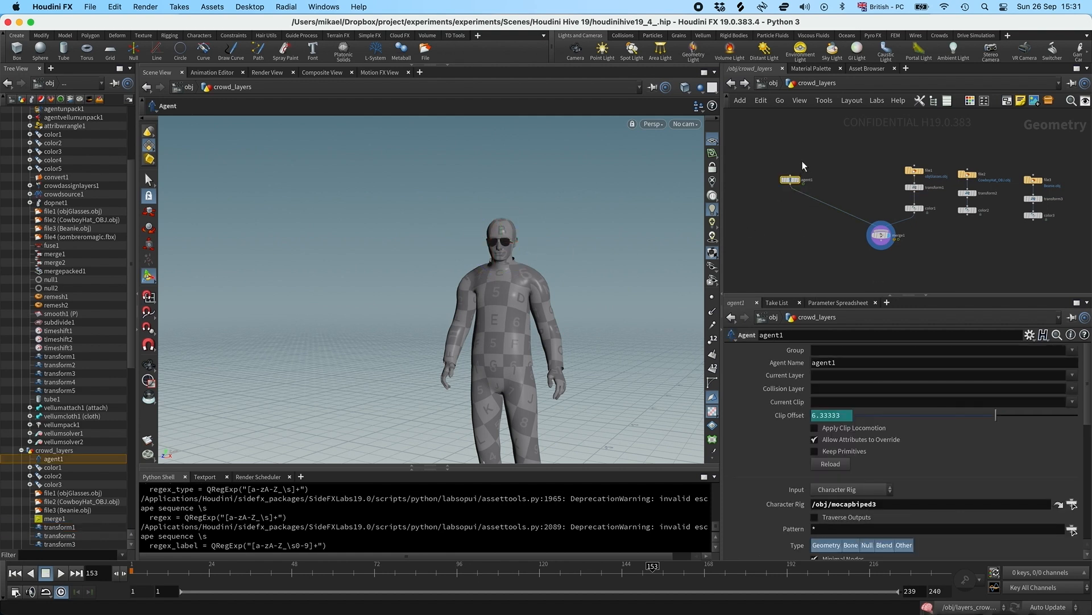
pyautogui.click(881, 237)
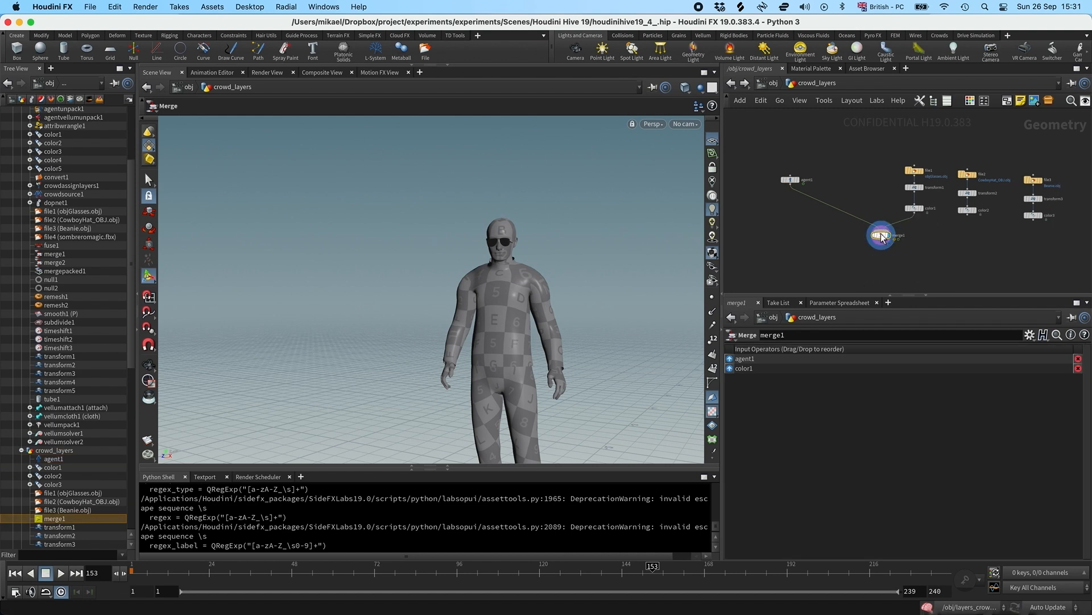
pyautogui.press('Delete')
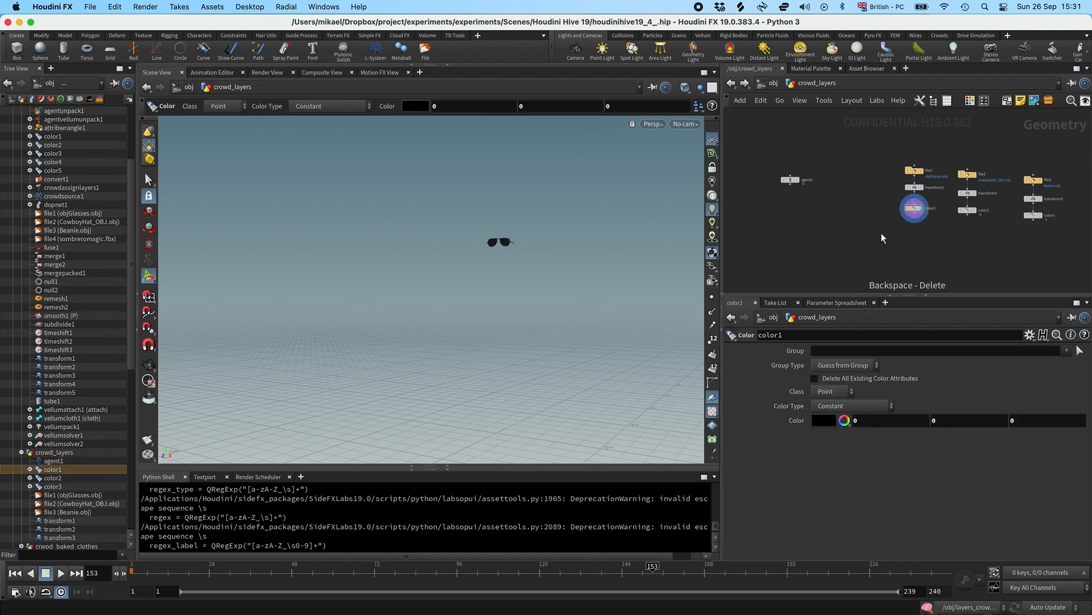
# Add an Agent Layer node below agent1 and connect agent1 to its first input
pyautogui.click(790, 180)
pyautogui.moveTo(849, 229); pyautogui.dragTo(831, 202, button='middle')
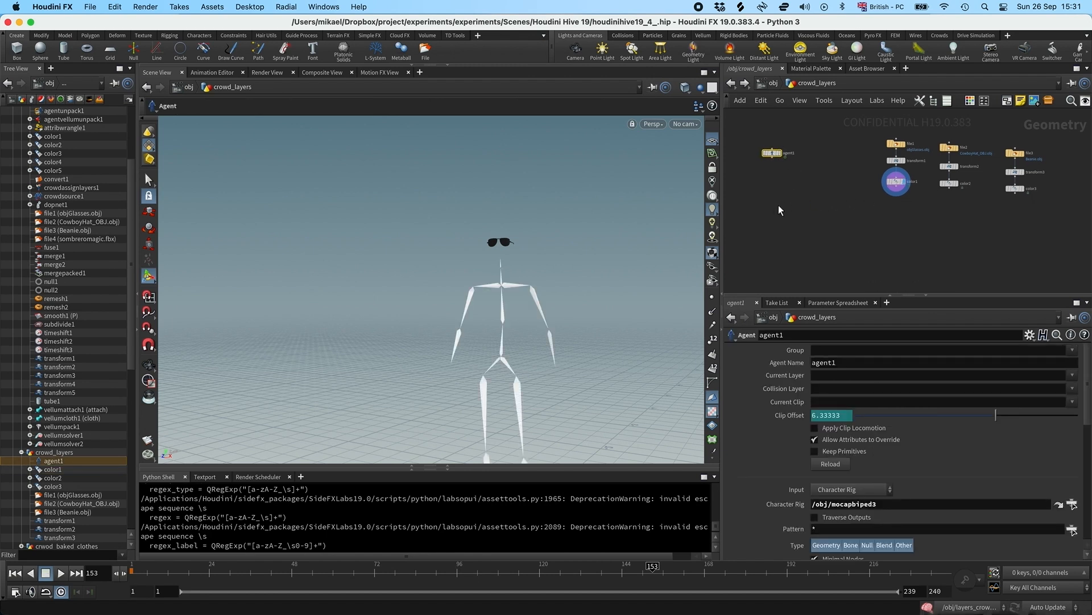
pyautogui.press('Tab')
pyautogui.write('agn')
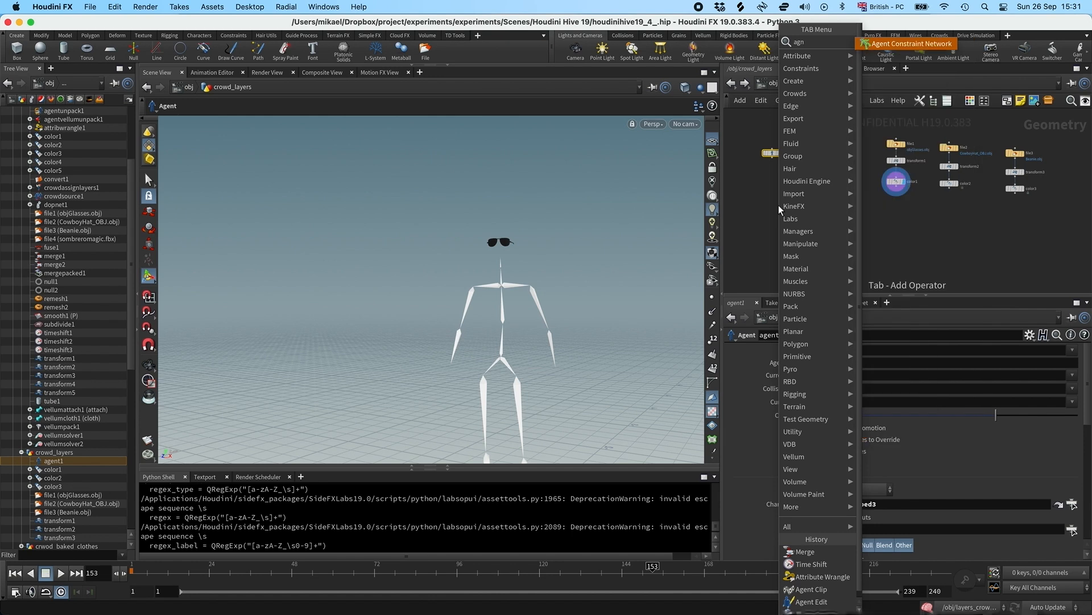
pyautogui.press('BackSpace')
pyautogui.write('ent la')
pyautogui.press('Return')
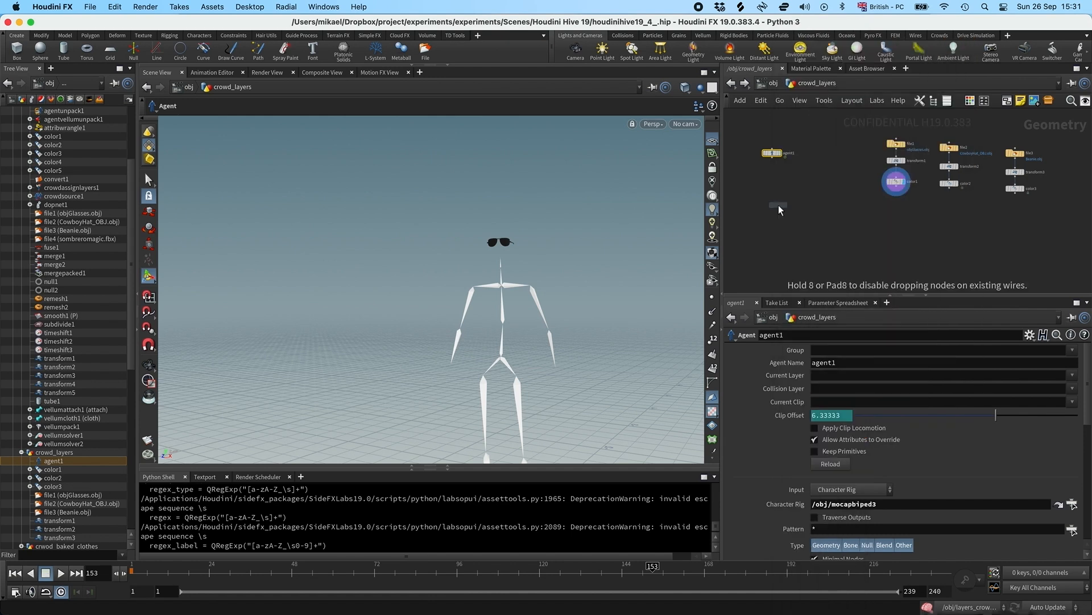
pyautogui.click(779, 205)
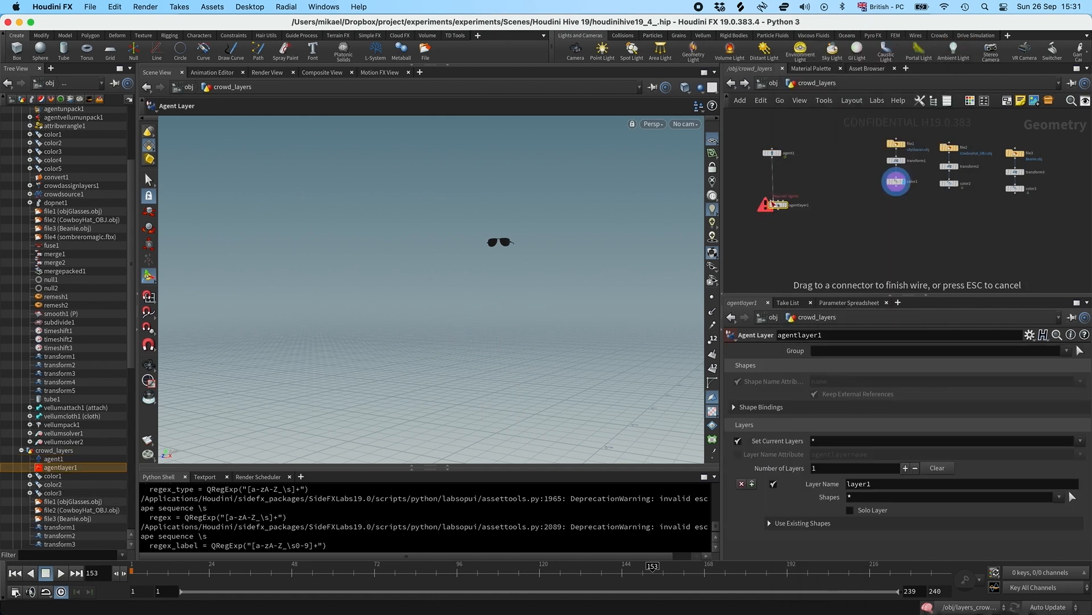
pyautogui.scroll(2, 820, 204)
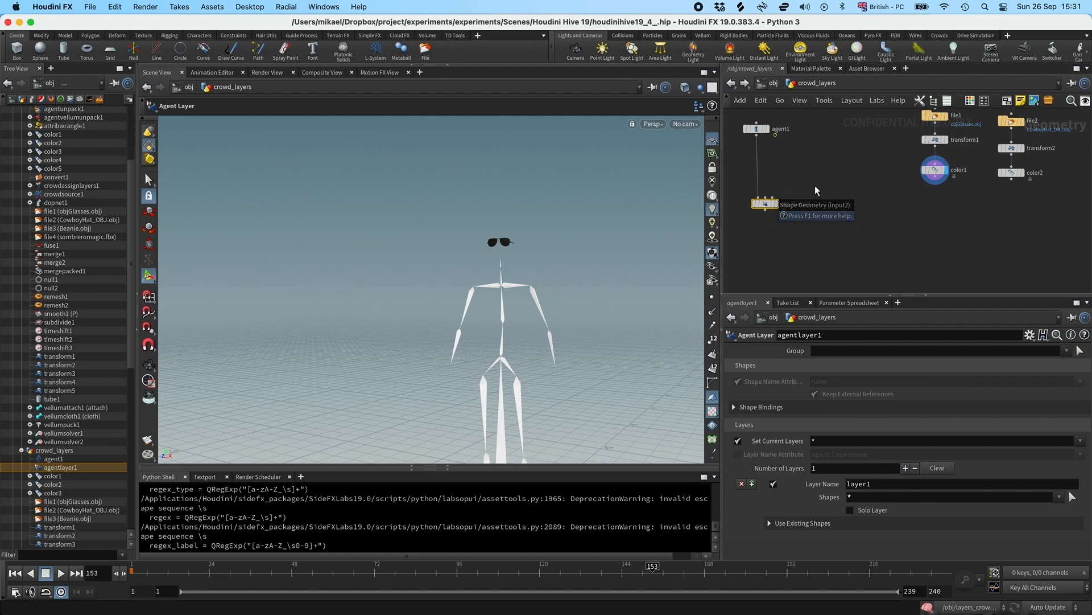
pyautogui.scroll(-3, 830, 180)
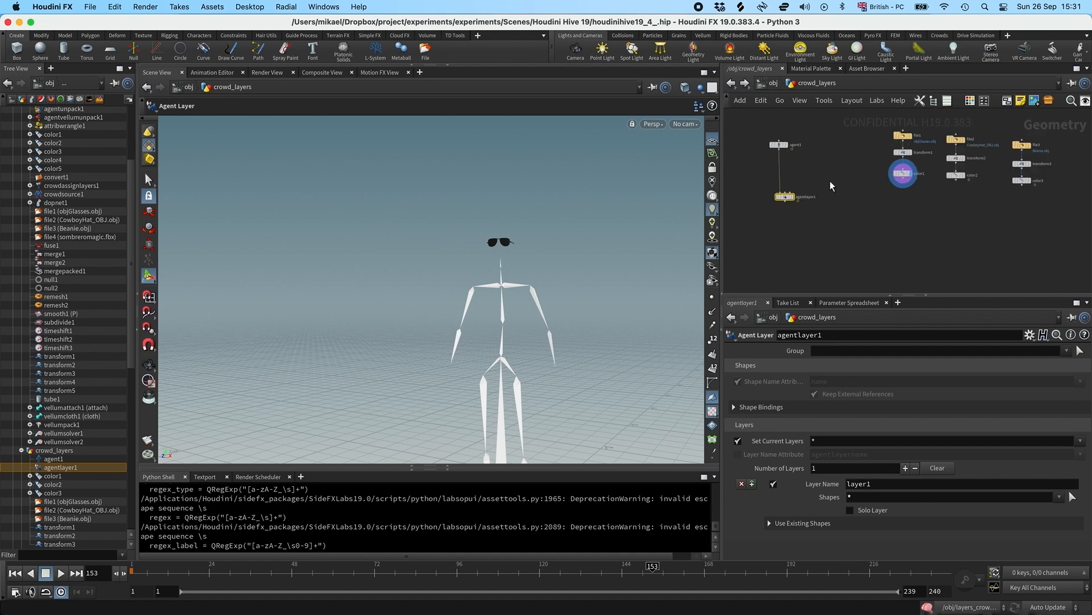
# Add a Merge Packed node, wire color1, color2 and color3 into it, and display its output
pyautogui.press('Tab')
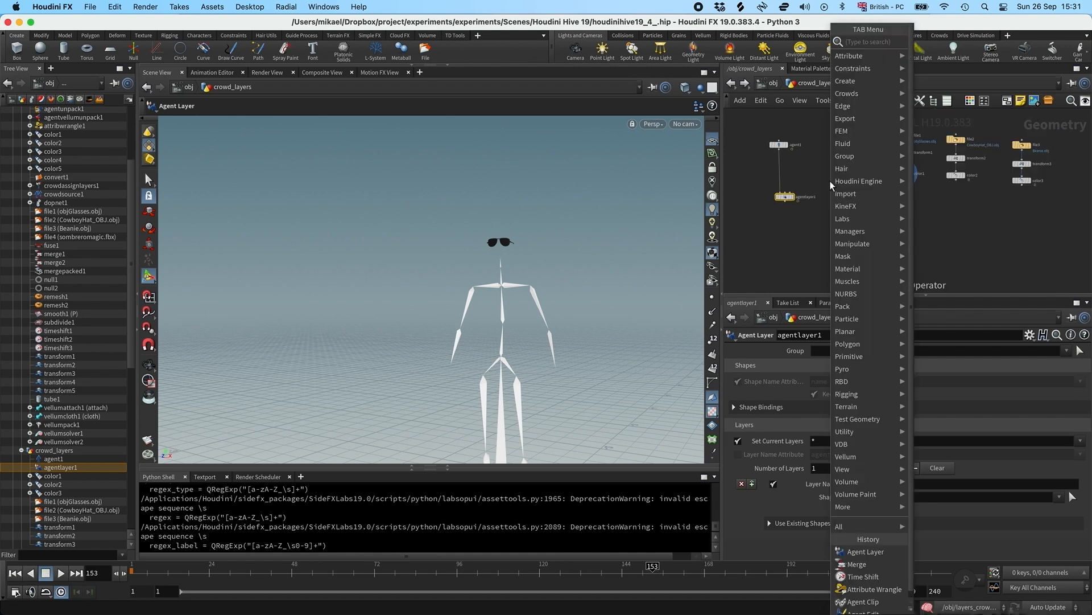
pyautogui.write('merge')
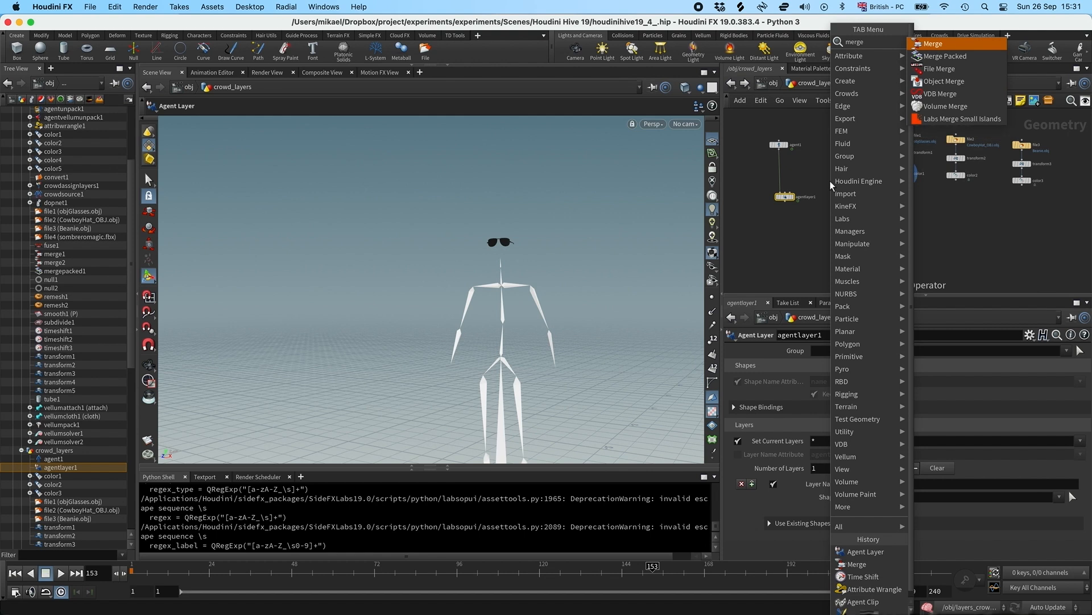
pyautogui.press('Return')
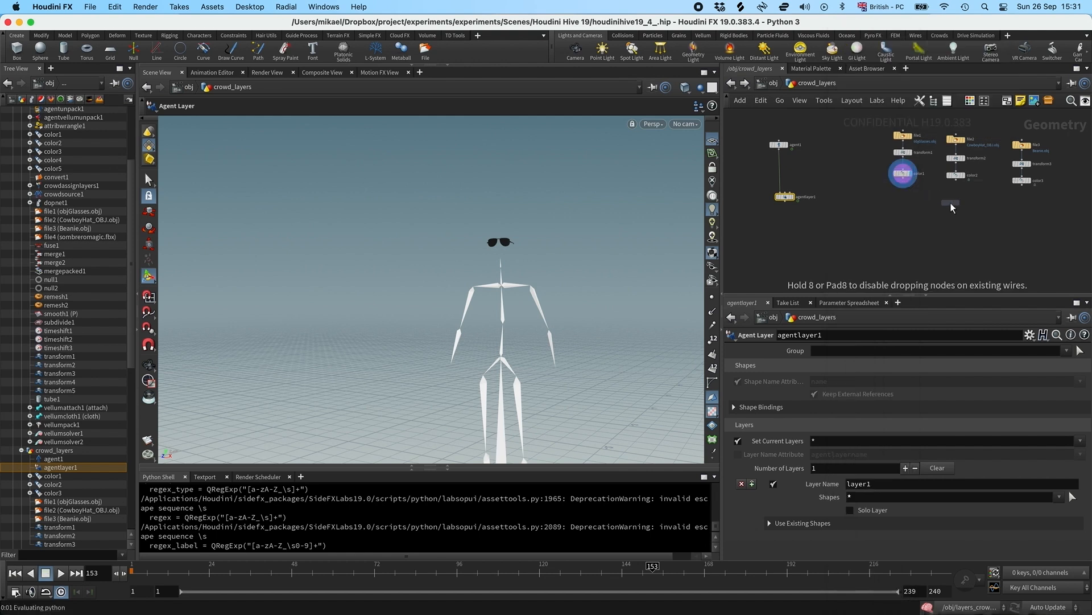
pyautogui.click(950, 202)
pyautogui.moveTo(1050, 189); pyautogui.dragTo(950, 199)
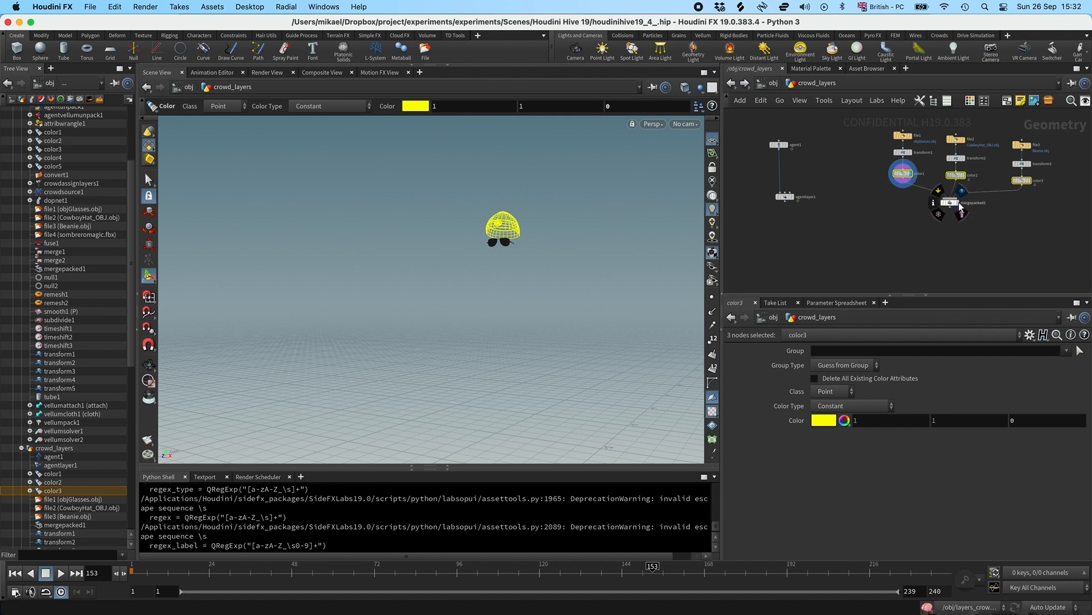
pyautogui.click(956, 205)
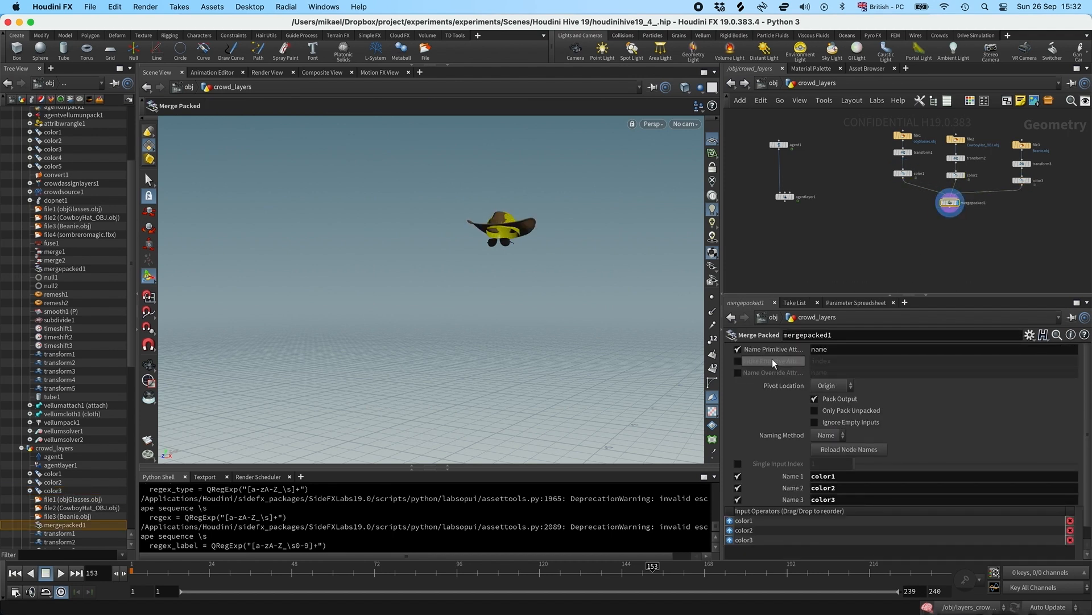
# Open the geometry spreadsheet of mergepacked1 to examine the name attribute of the packed primitives
pyautogui.rightClick(949, 202)
pyautogui.moveTo(970, 252)
pyautogui.click(936, 257)
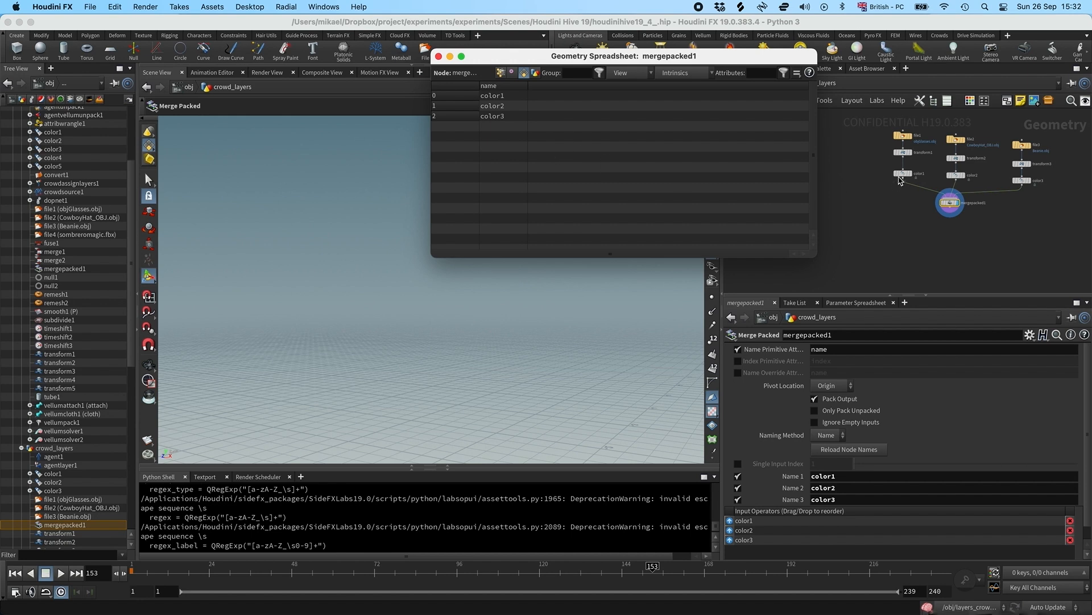
pyautogui.moveTo(901, 181)
# Name the three inputs of mergepacked1 sunglasses, hat and beanie, and close the geometry spreadsheet
pyautogui.doubleClick(858, 475)
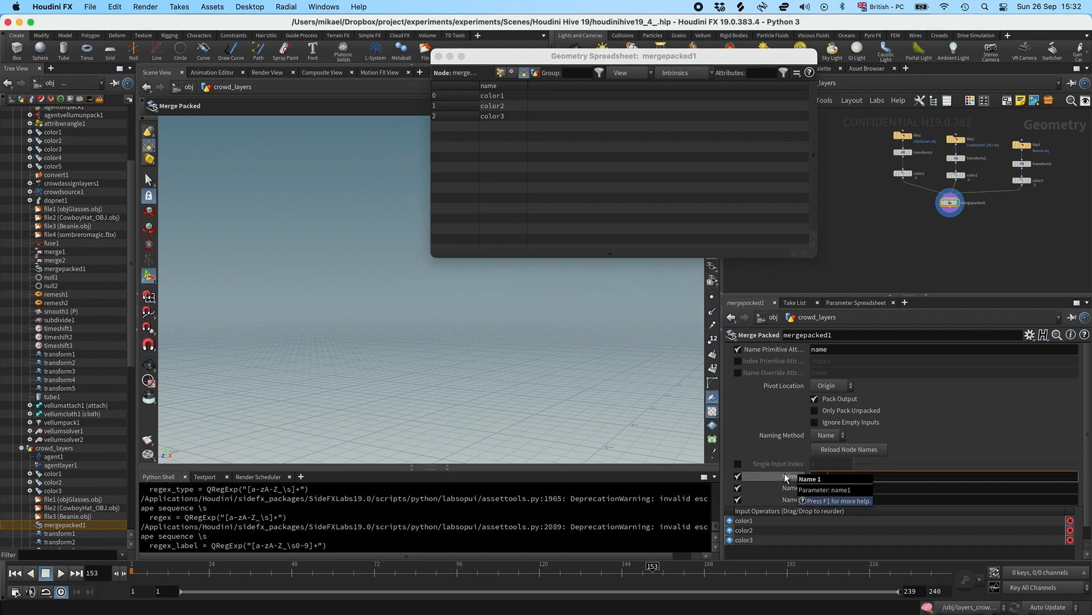
pyautogui.write('sunglasses')
pyautogui.press('Return')
pyautogui.doubleClick(853, 488)
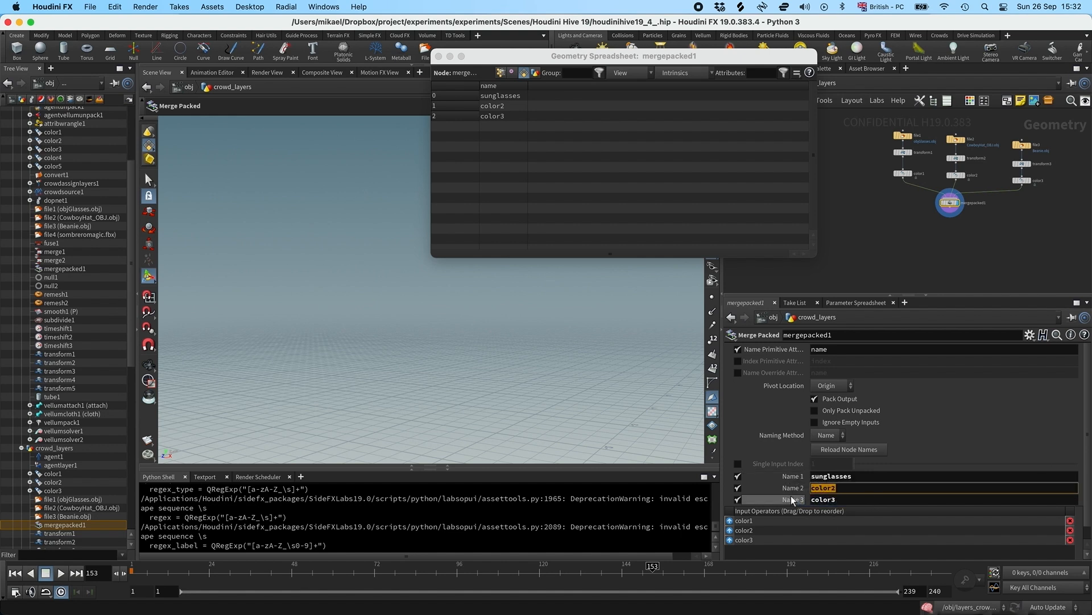
pyautogui.write('hat')
pyautogui.press('Return')
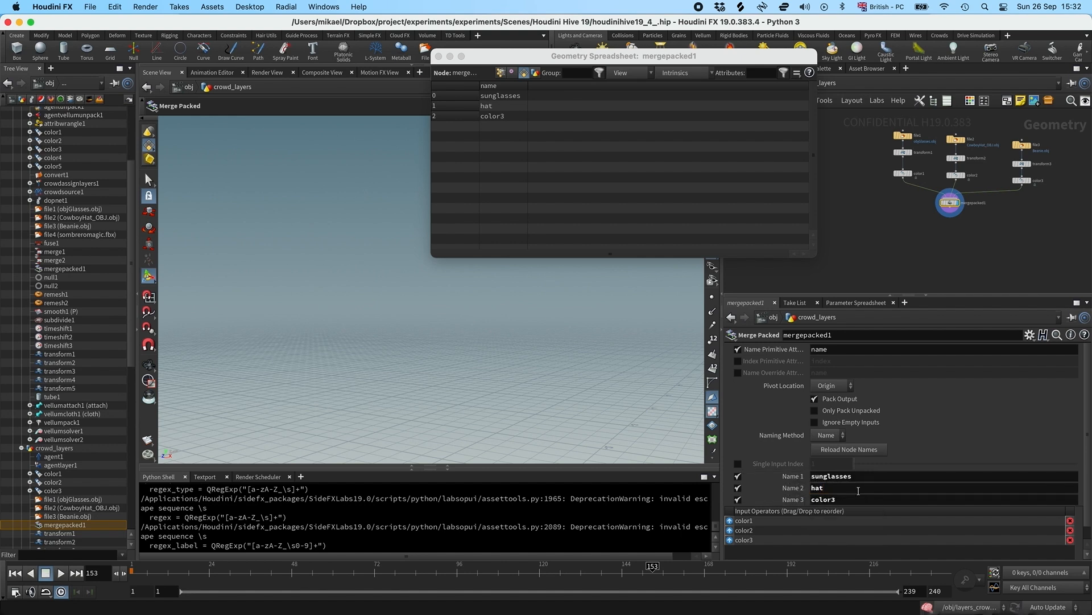
pyautogui.moveTo(849, 499); pyautogui.dragTo(790, 496)
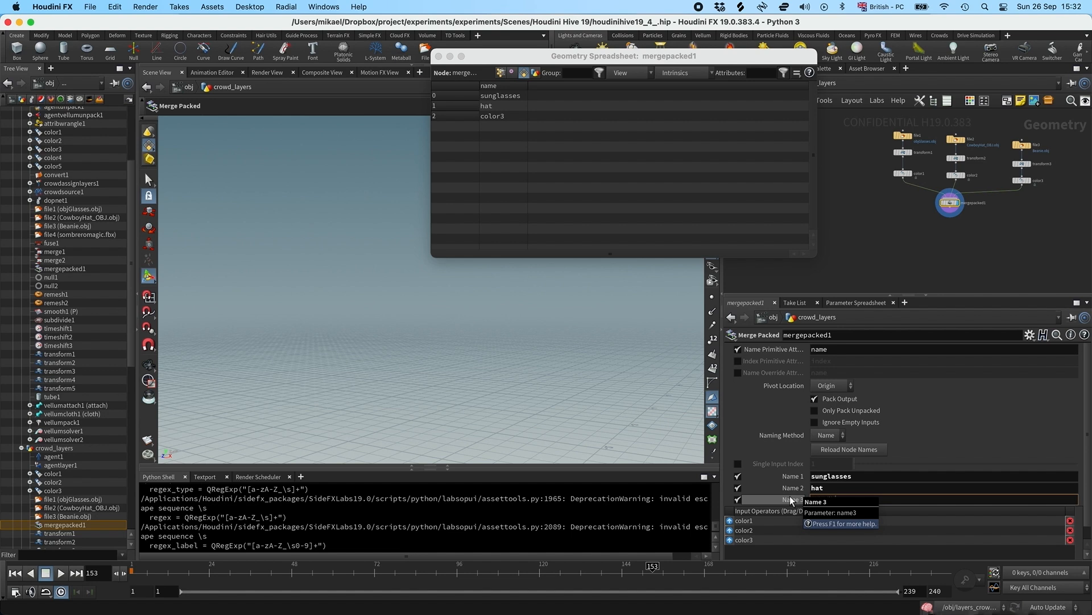
pyautogui.write('beanie')
pyautogui.press('Return')
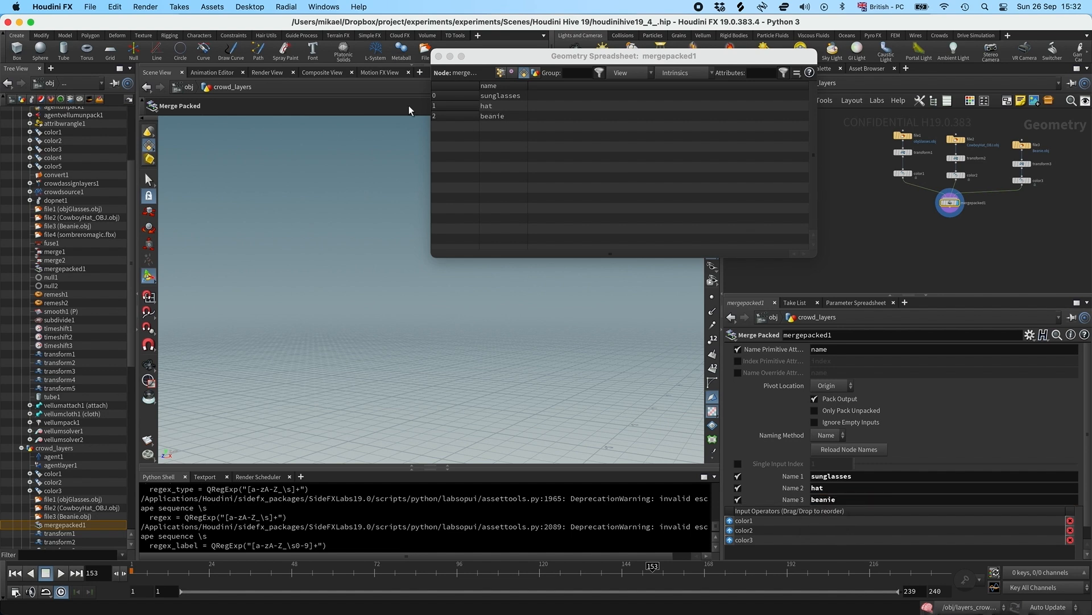
pyautogui.click(439, 57)
# Connect mergepacked1 to the shape geometry input of agentlayer1
pyautogui.moveTo(836, 209); pyautogui.dragTo(836, 216, button='middle')
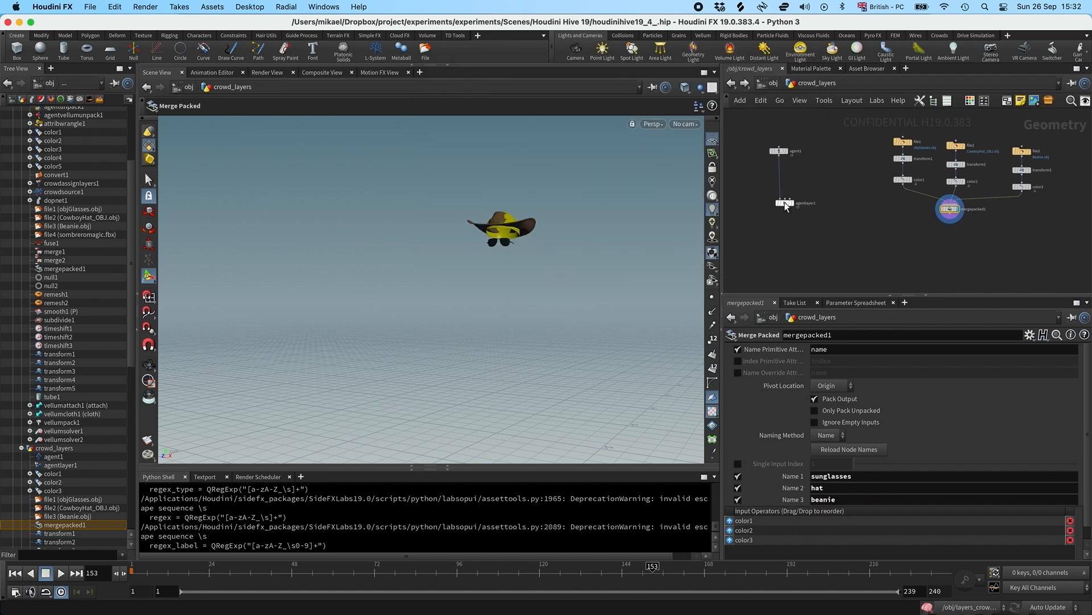
pyautogui.moveTo(786, 203); pyautogui.dragTo(948, 210)
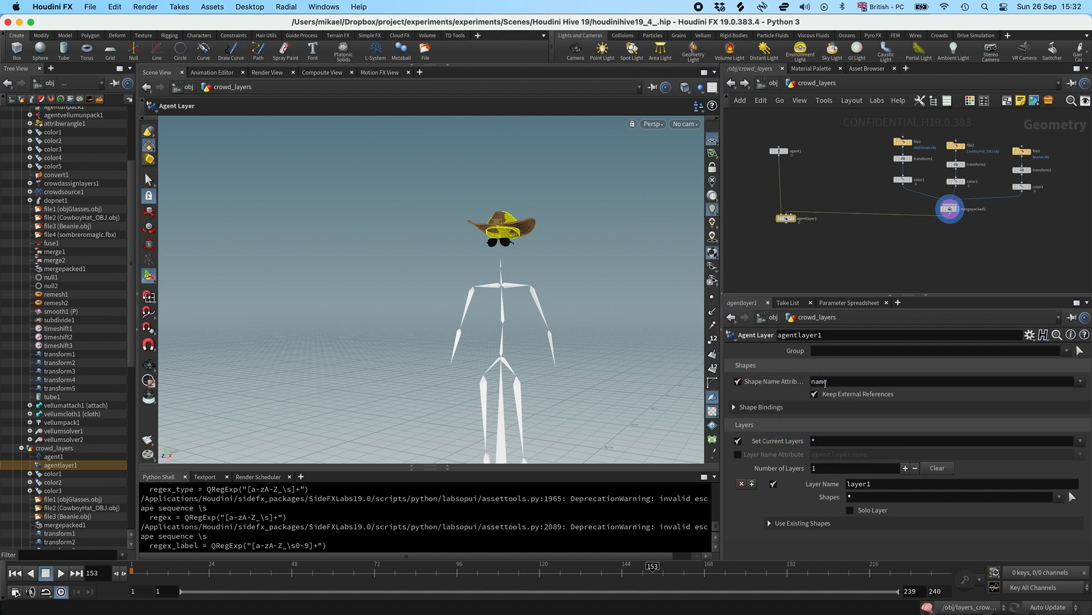
pyautogui.moveTo(952, 209)
# Try sunglasses as a shape for layer1 of agentlayer1, and remove that layer entry
pyautogui.click(1058, 498)
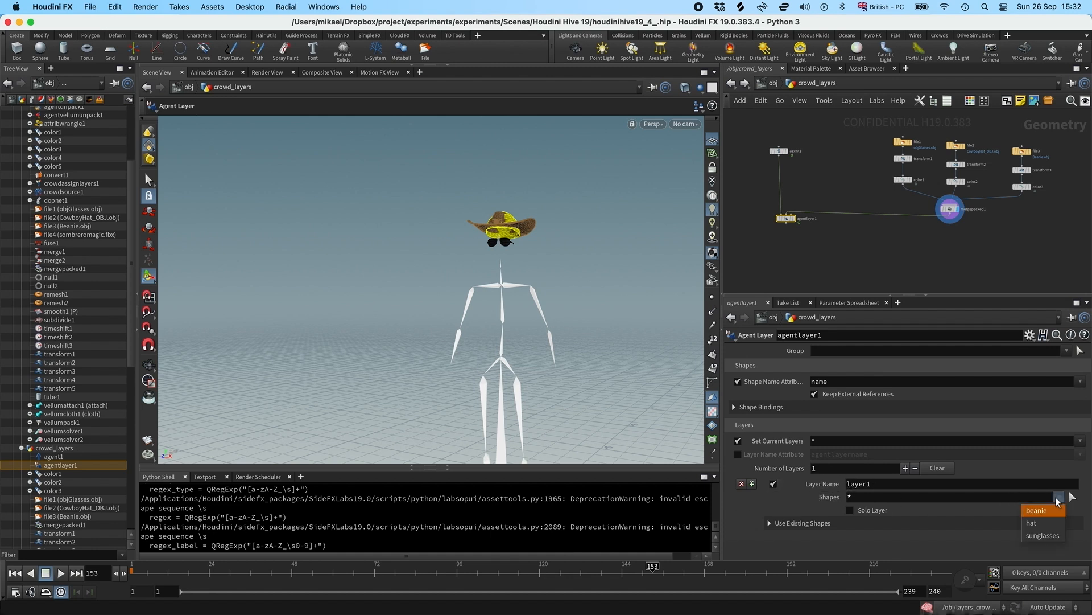
pyautogui.click(1029, 528)
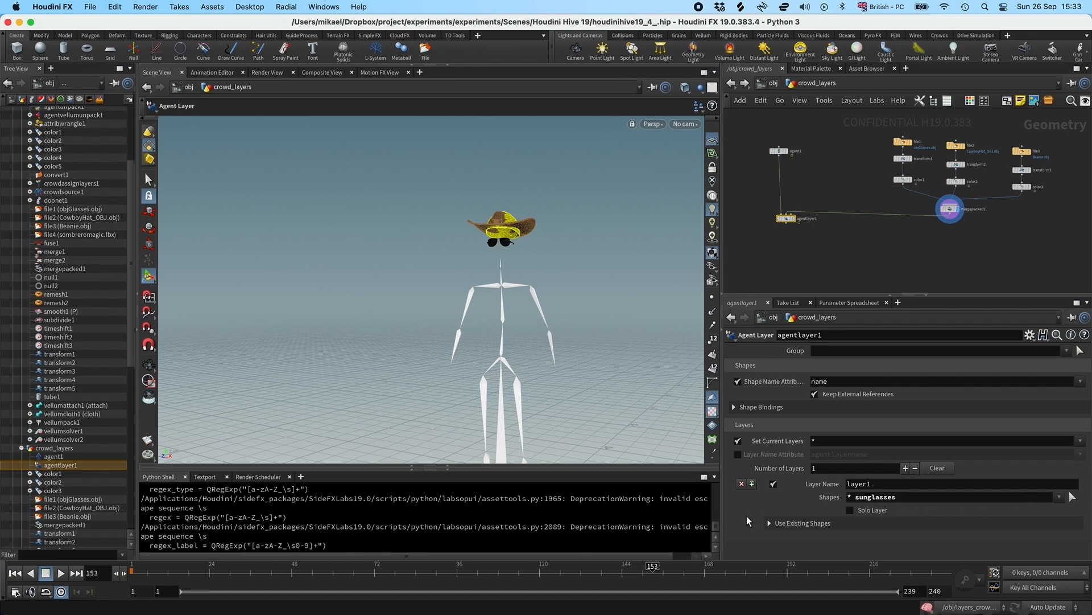
pyautogui.click(741, 483)
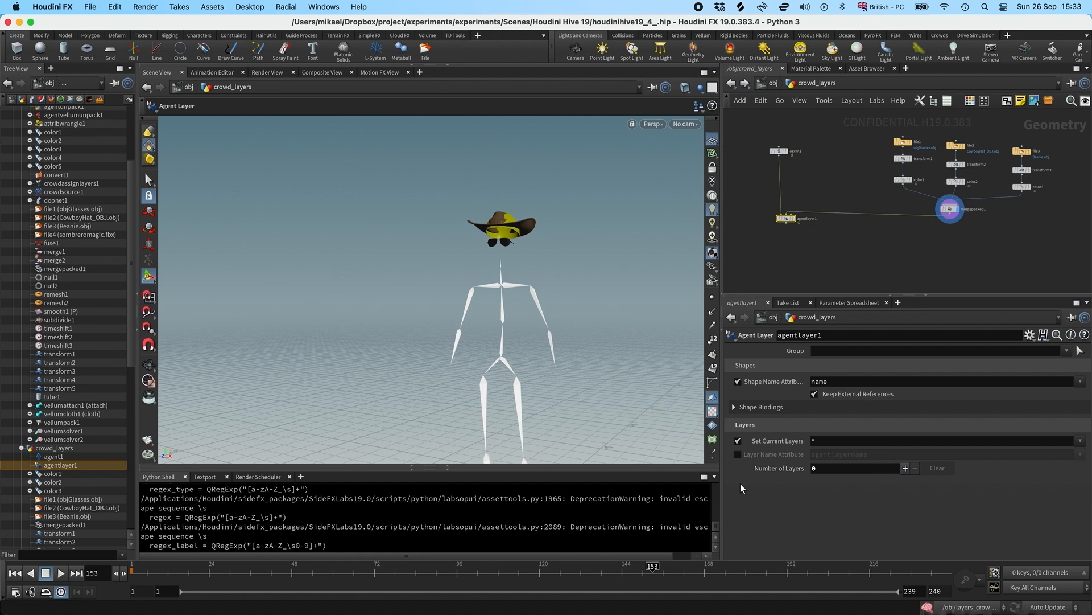
# Enable the Layer Name Attribute of agentlayer1 and set it to name
pyautogui.click(738, 455)
pyautogui.moveTo(890, 452); pyautogui.dragTo(792, 445)
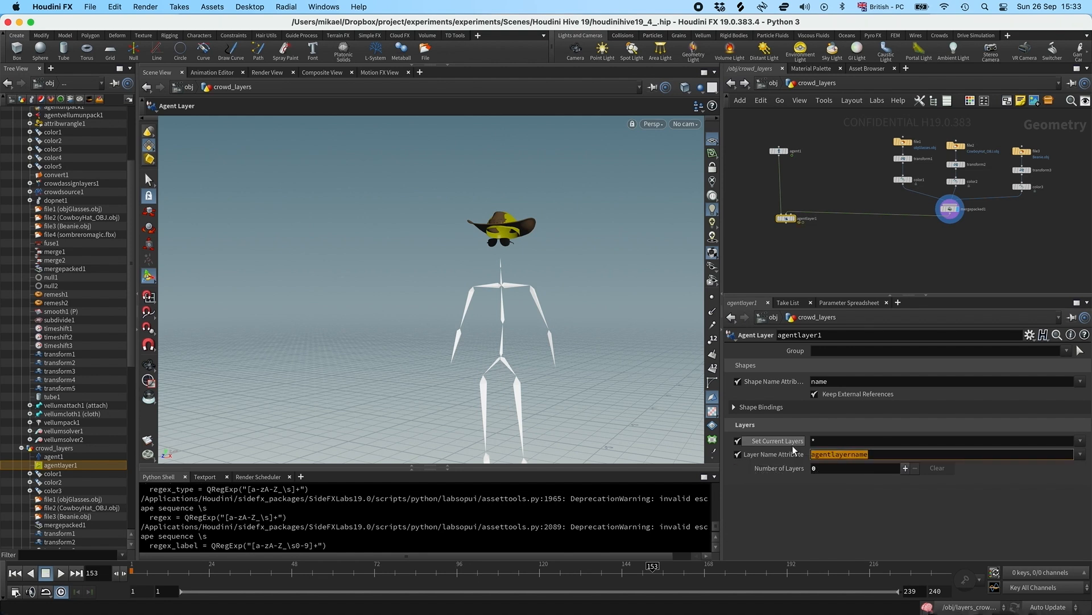
pyautogui.write('name')
pyautogui.press('Return')
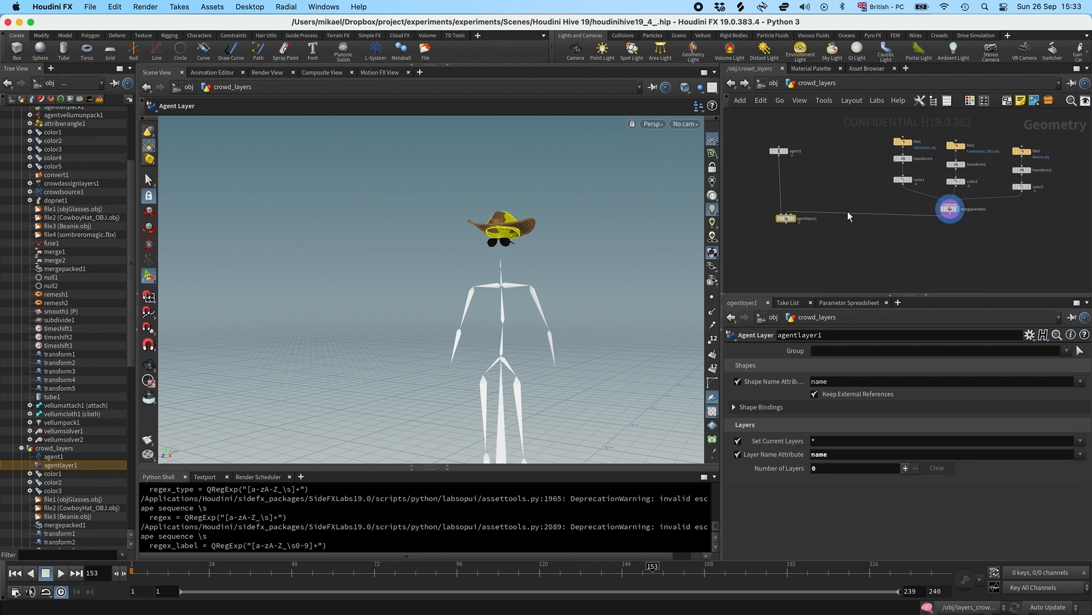
# Add an Agent Edit node after agentlayer1 and display its result in the viewport
pyautogui.scroll(-2, 790, 234)
pyautogui.press('Tab')
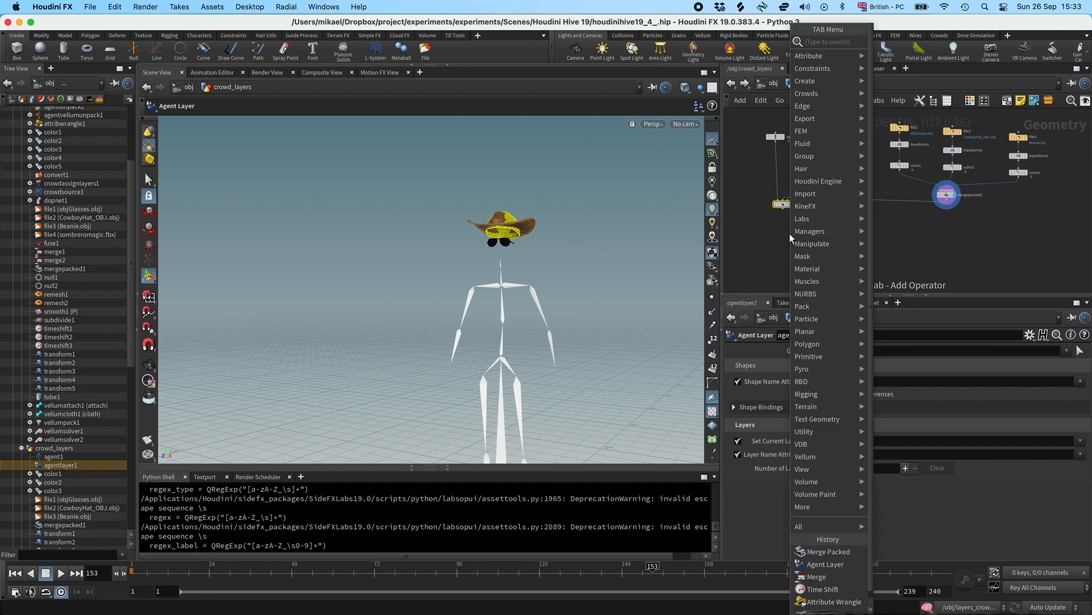
pyautogui.write('agent edi')
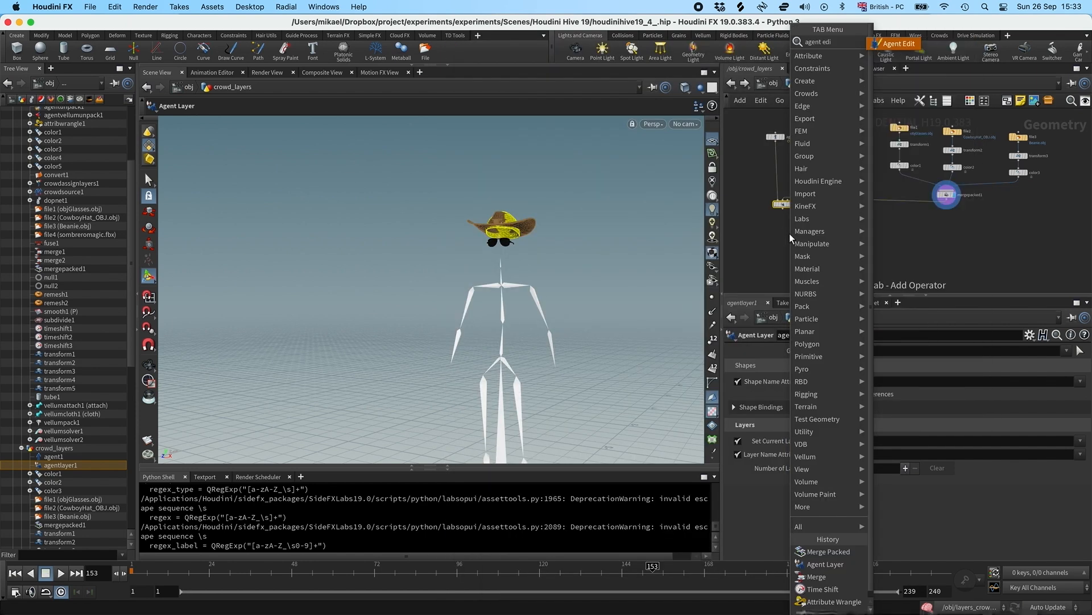
pyautogui.press('Return')
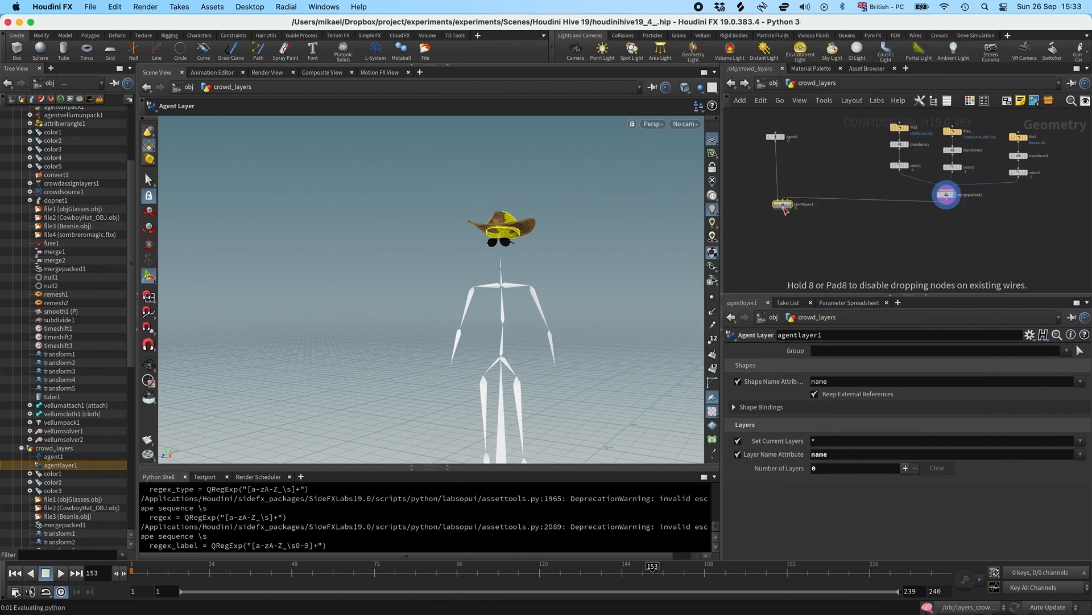
pyautogui.click(783, 221)
pyautogui.click(794, 229)
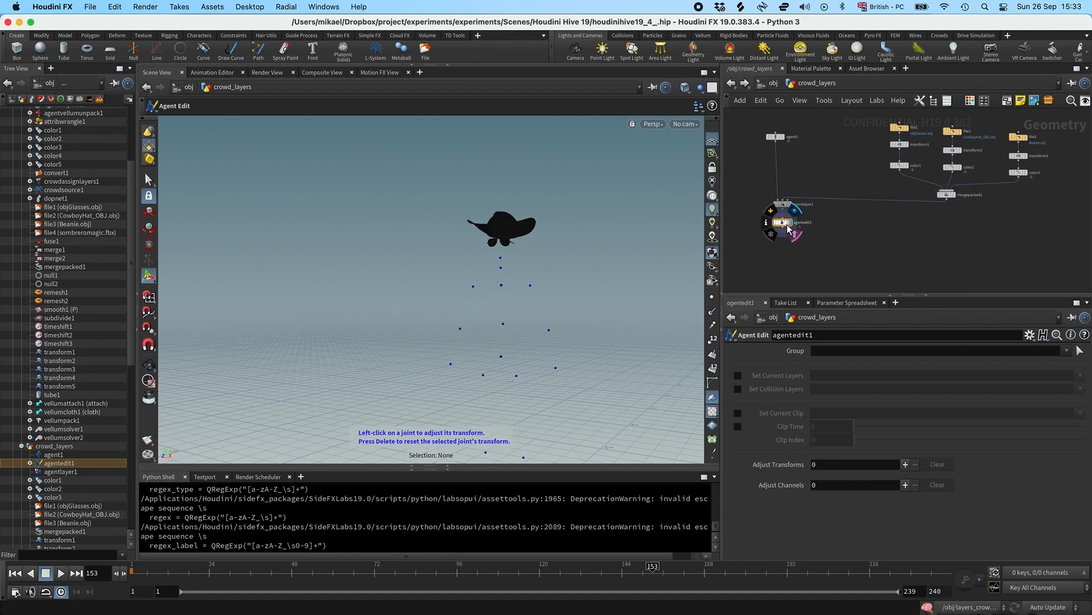
# Enable Set Current Layers on agentedit1 and choose the default, hat and sunglasses layers
pyautogui.click(738, 375)
pyautogui.click(1080, 375)
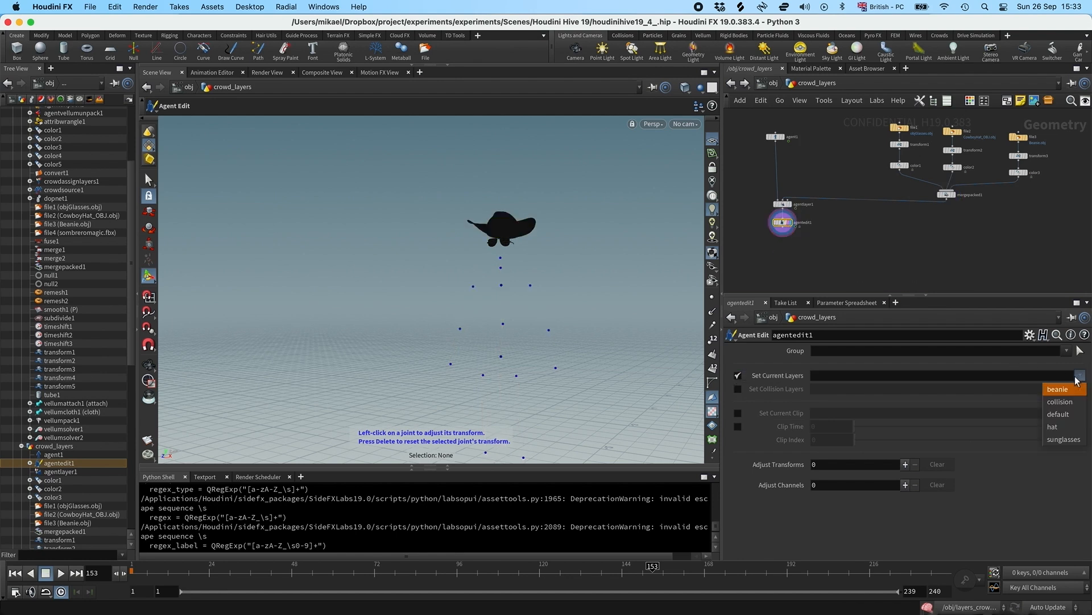
pyautogui.click(1062, 416)
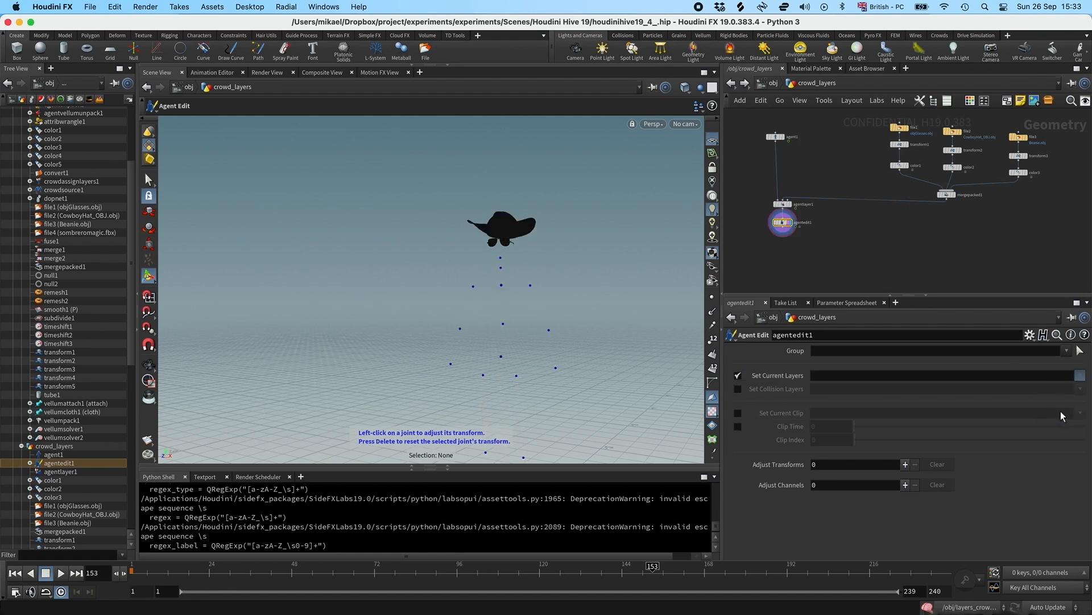
pyautogui.click(777, 137)
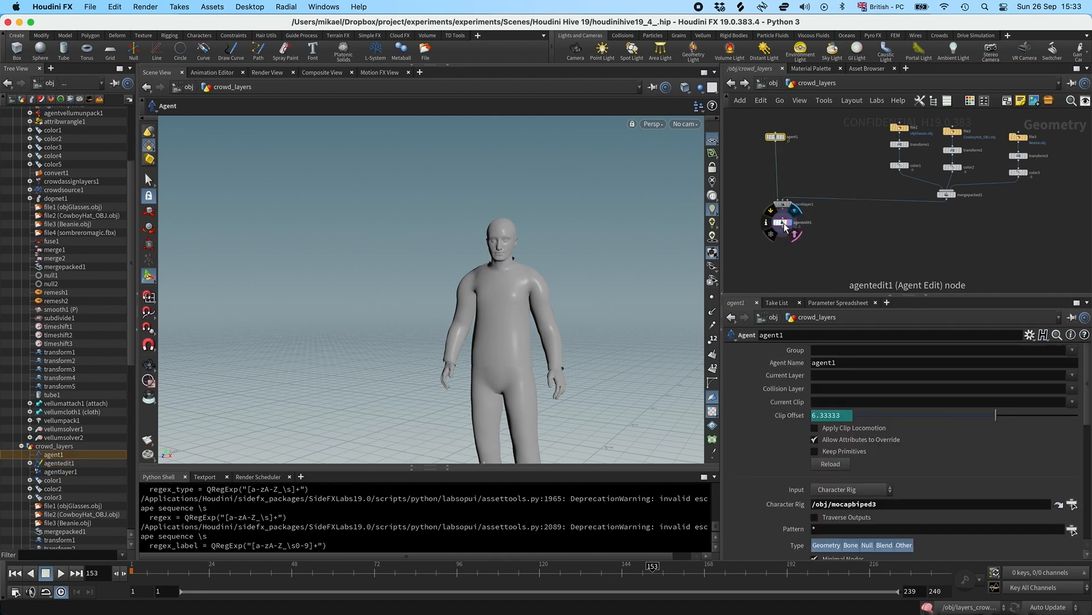
pyautogui.click(783, 223)
pyautogui.click(1079, 375)
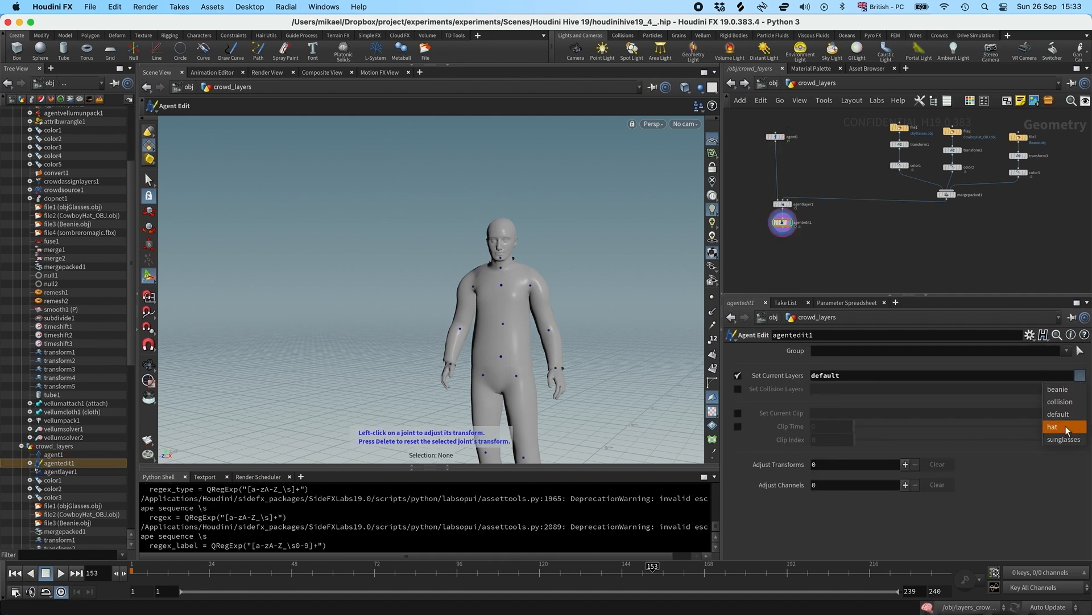
pyautogui.click(1066, 428)
pyautogui.click(1079, 375)
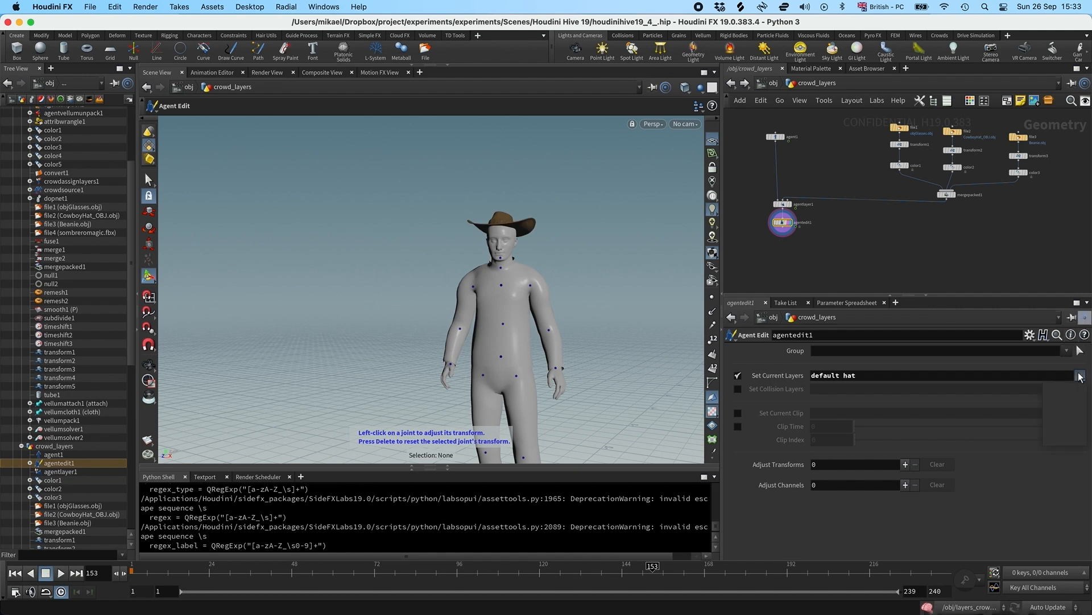
pyautogui.click(1059, 441)
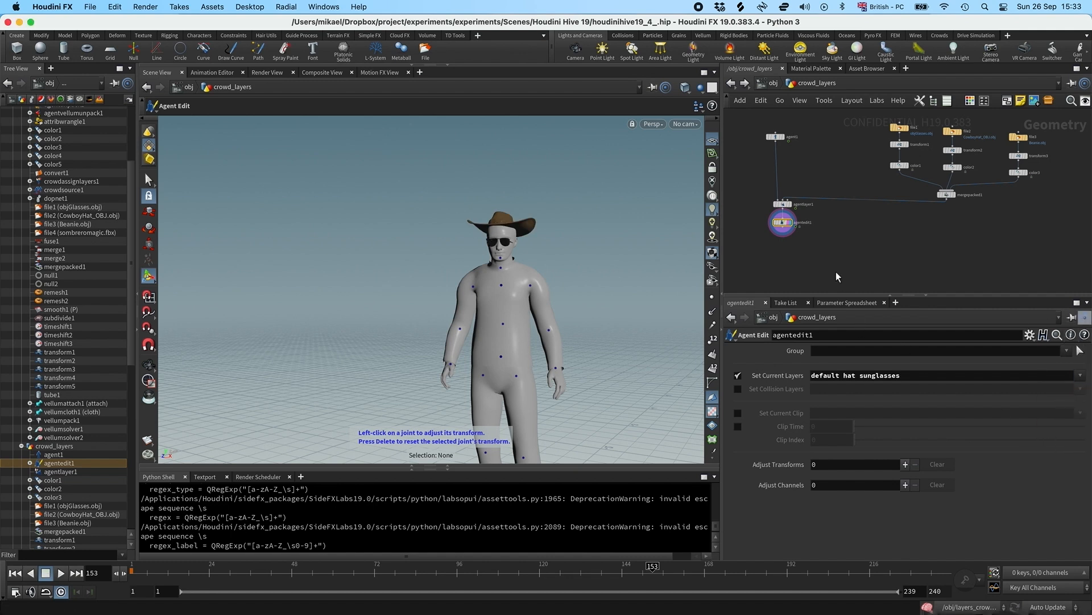
# Add an Agent Clip node after agentedit1 and choose /obj/run_17 as its character rig
pyautogui.scroll(3, 819, 245)
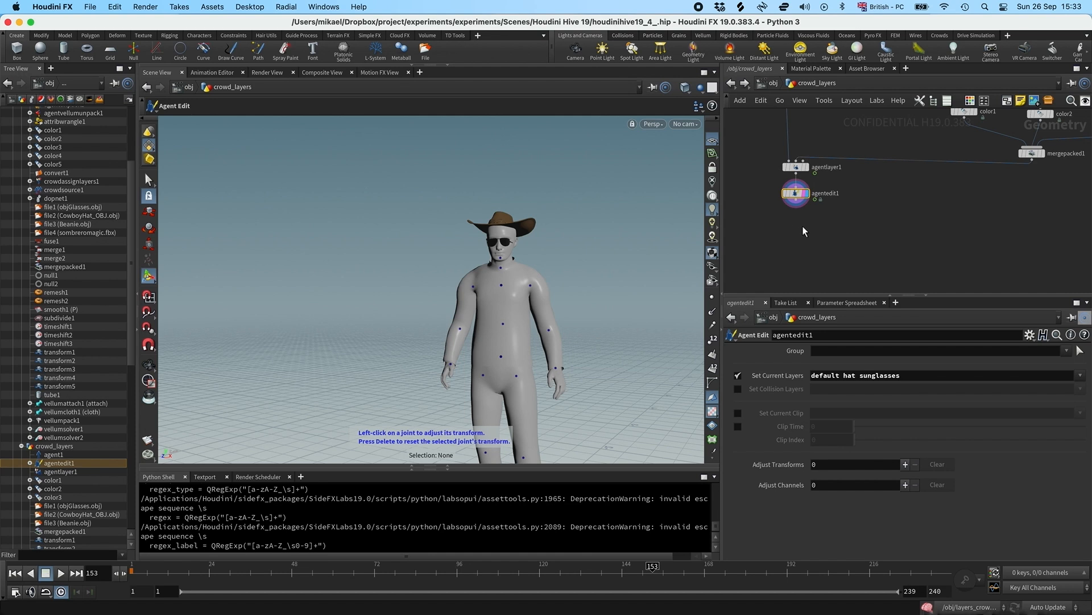
pyautogui.press('Tab')
pyautogui.write('agent cl')
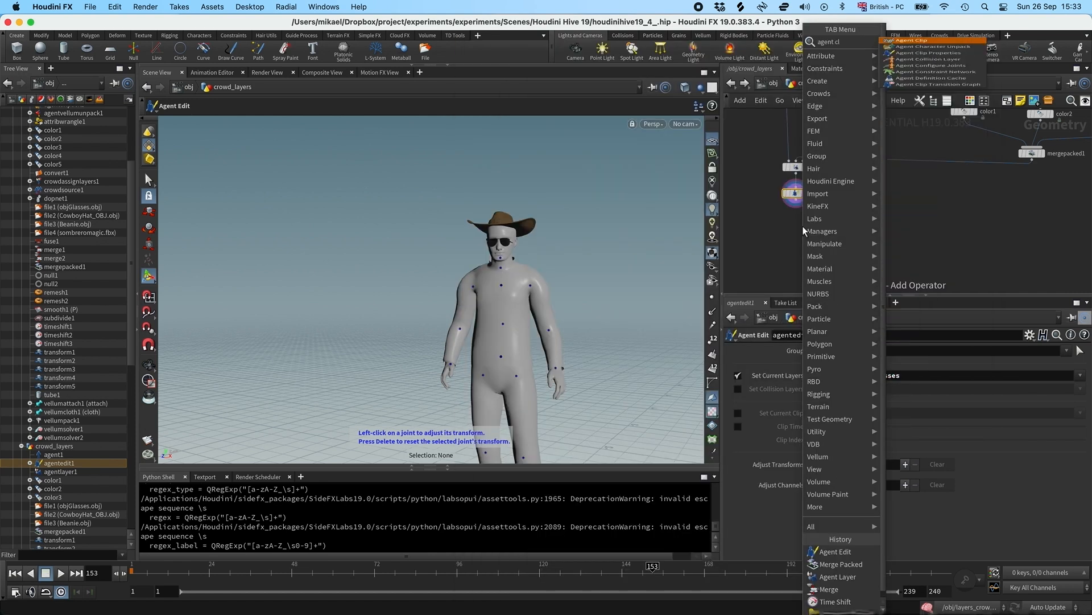
pyautogui.press('Return')
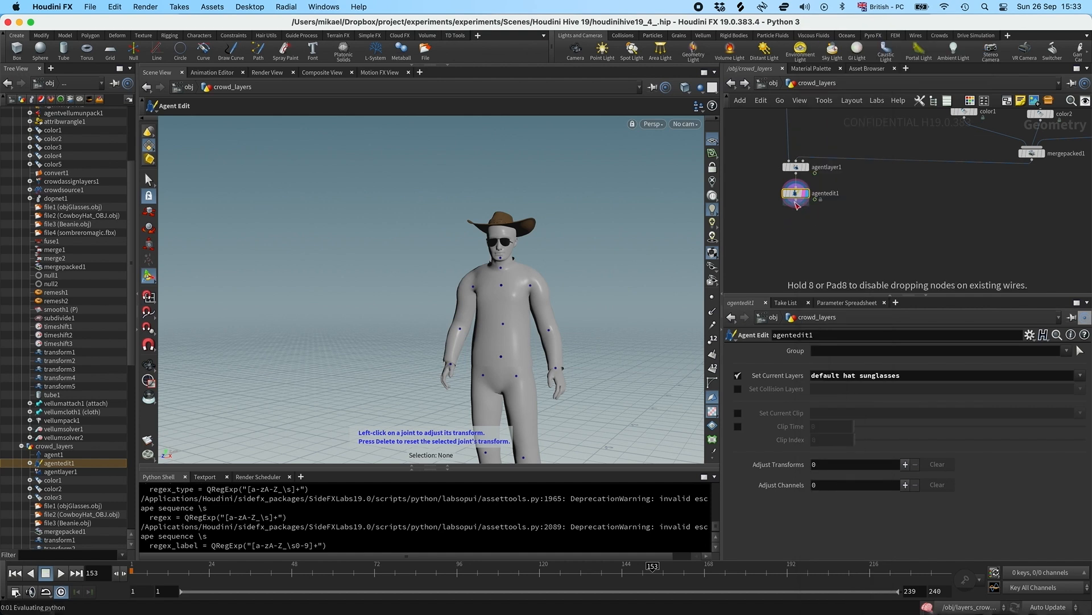
pyautogui.click(797, 218)
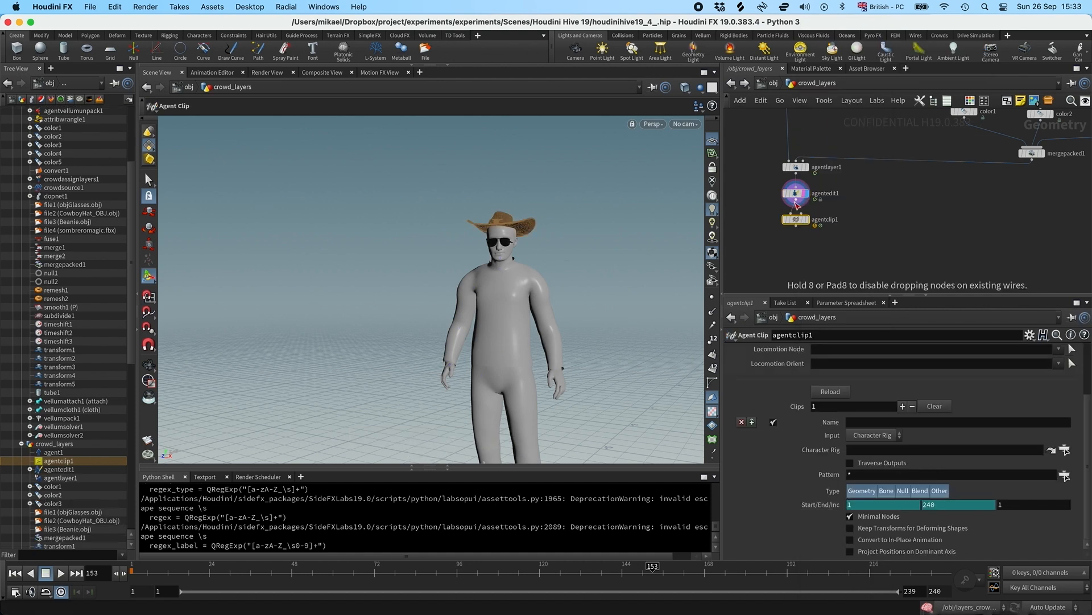
pyautogui.click(1065, 449)
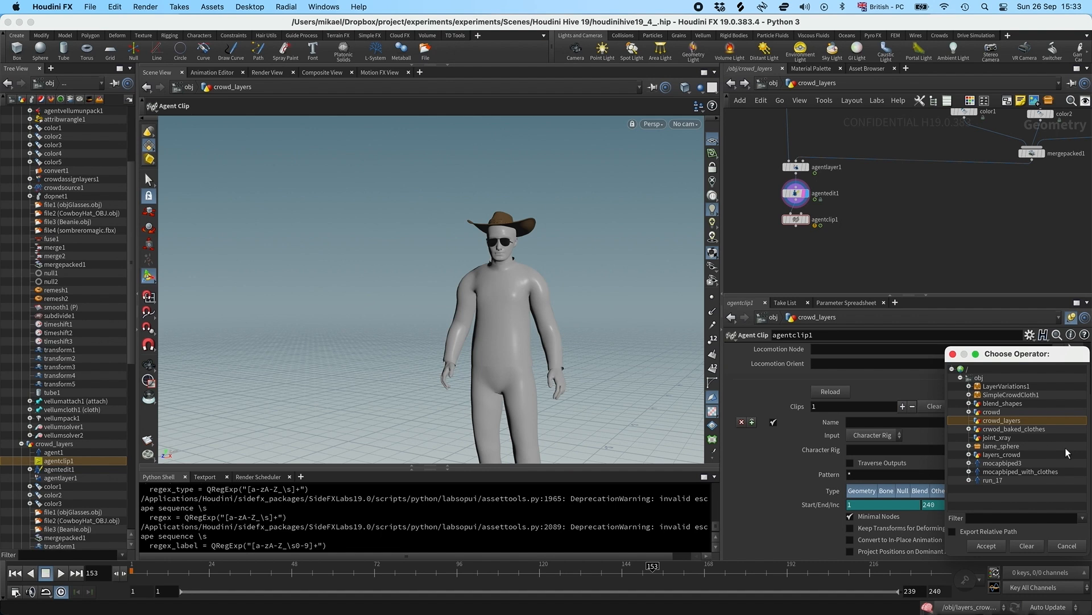
pyautogui.doubleClick(996, 480)
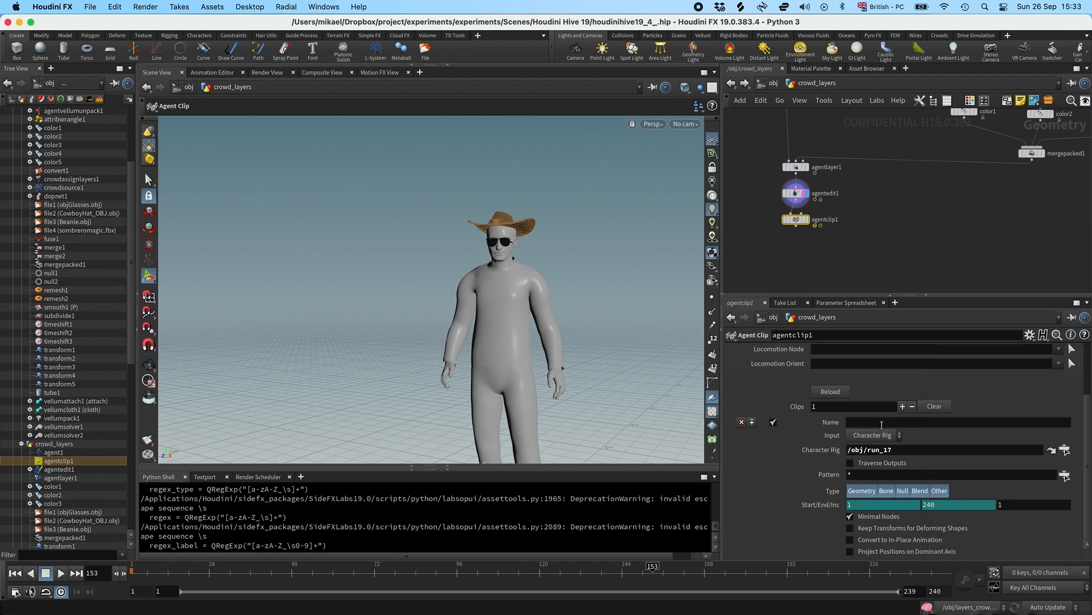
# Set the clip's end frame to 17 and name the clip run
pyautogui.click(953, 505)
pyautogui.press('Return')
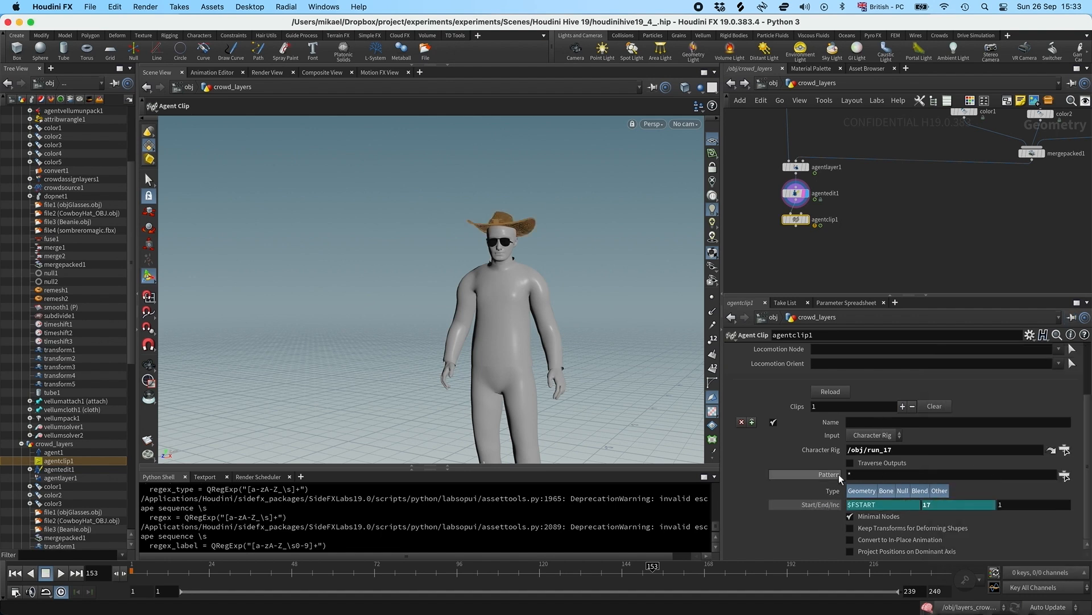
pyautogui.click(872, 422)
pyautogui.write('run')
pyautogui.press('Return')
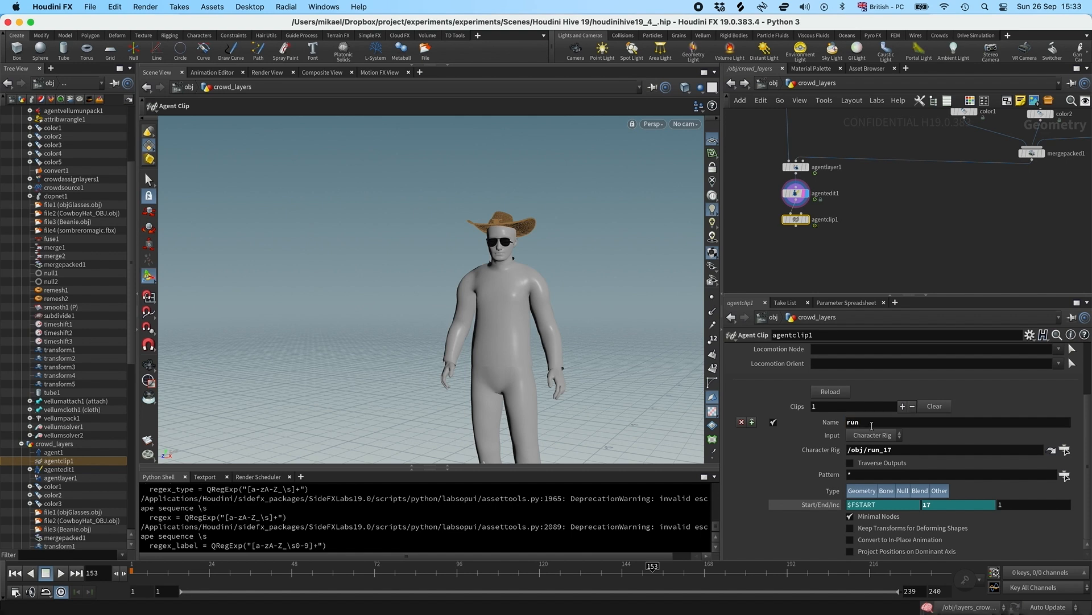
# Set the locomotion node of agentclip1 to Hips
pyautogui.scroll(2, 872, 426)
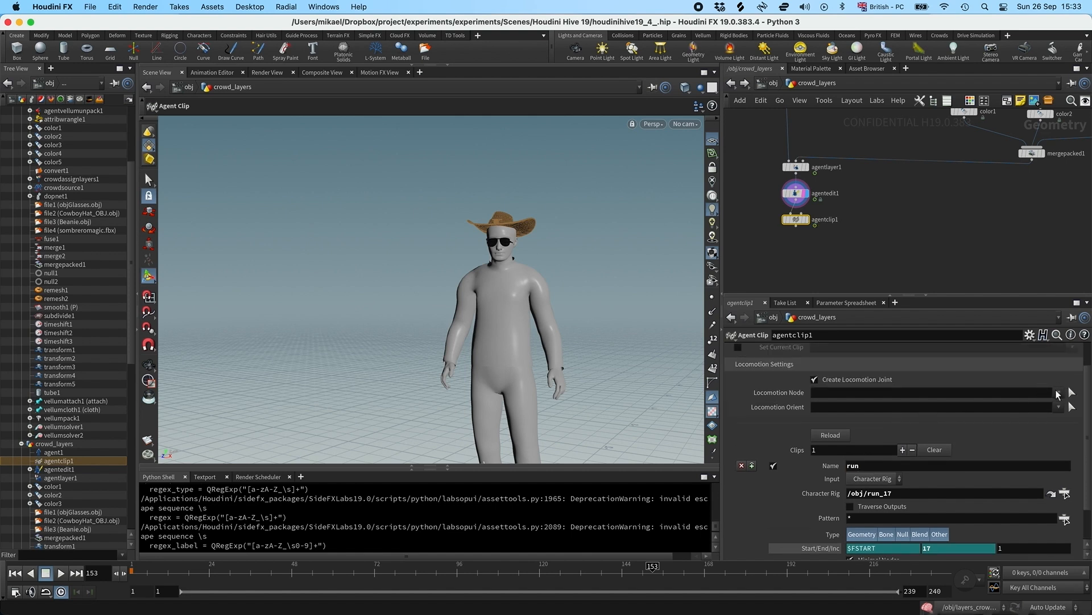
pyautogui.click(1058, 394)
pyautogui.click(954, 83)
pyautogui.scroll(-2, 1036, 536)
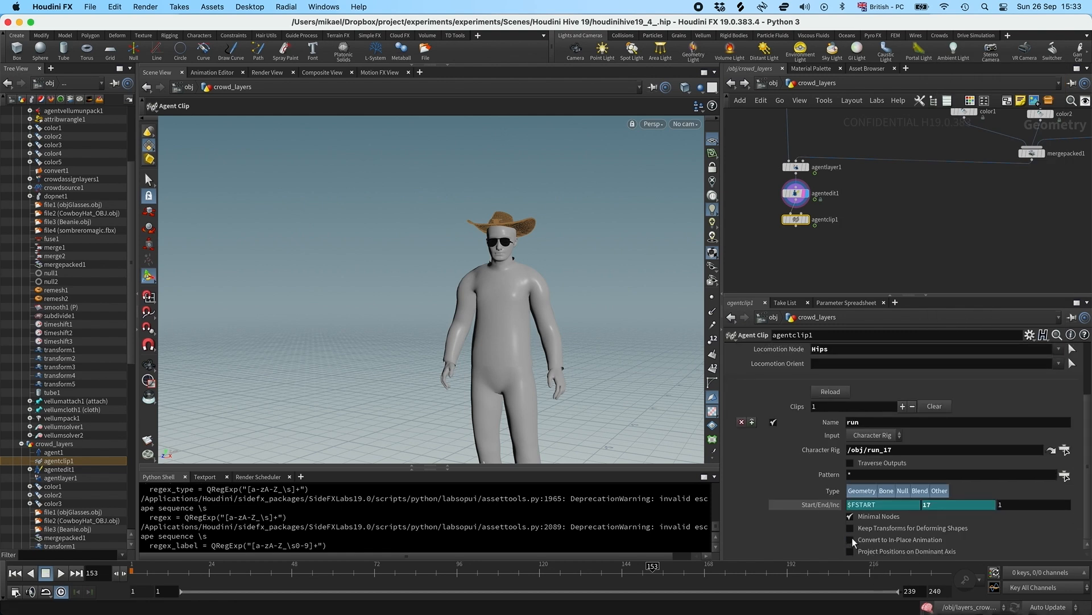
# Enable Set Current Clip on agentclip1 with the run clip, and display that node
pyautogui.scroll(5, 759, 427)
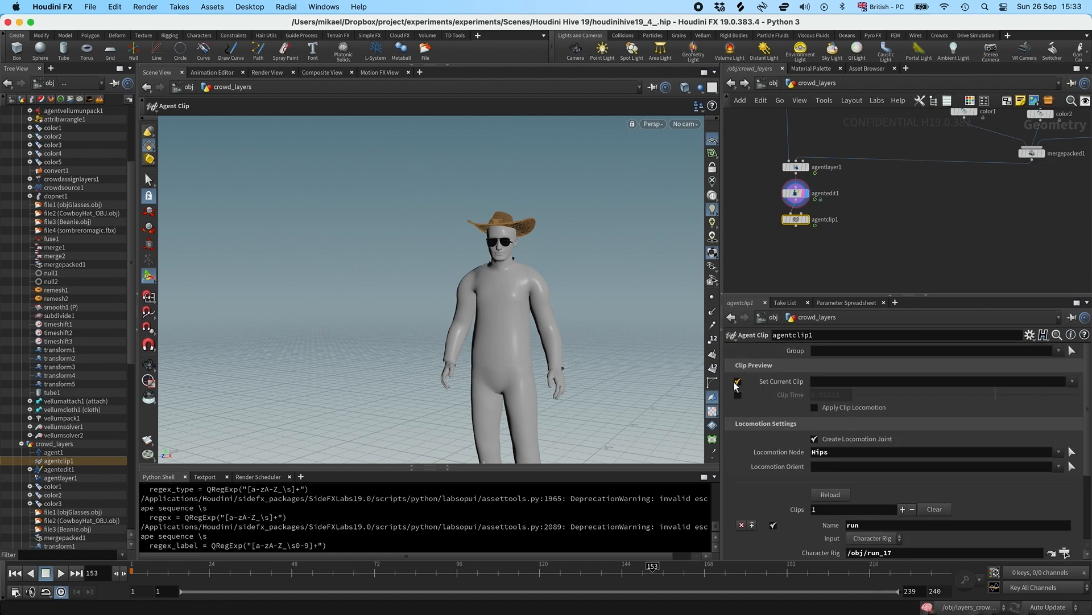
pyautogui.click(1072, 381)
pyautogui.click(1081, 402)
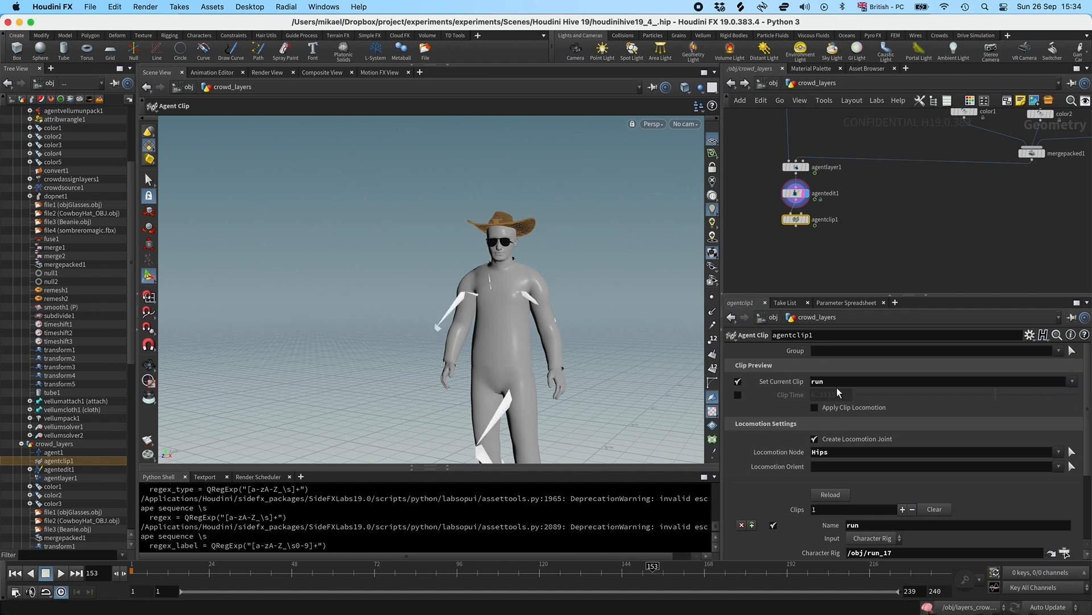
pyautogui.click(806, 219)
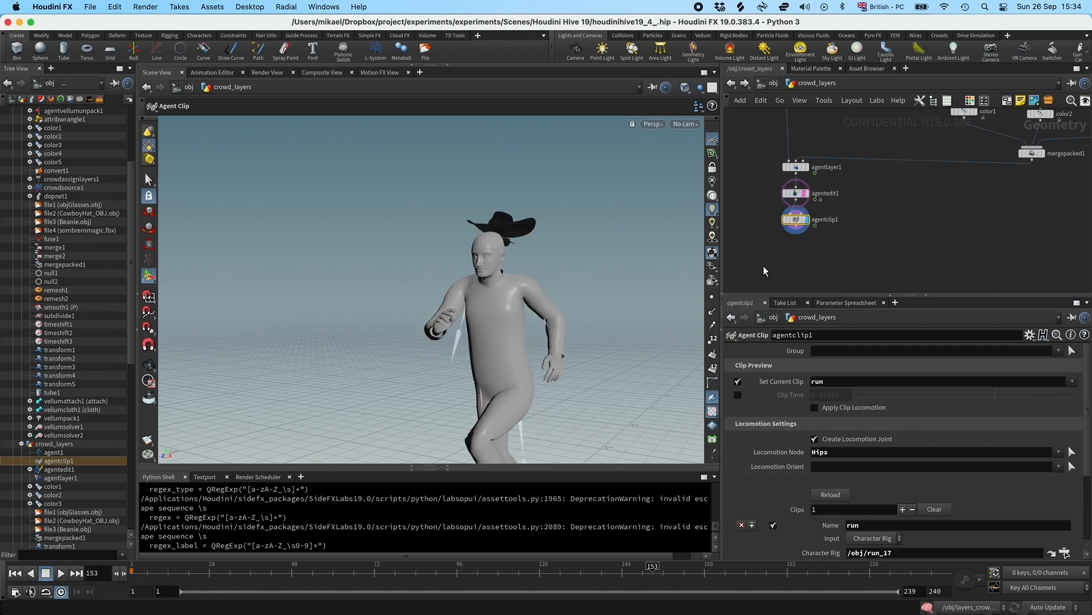
# Scrub the timeline to frame 78 and examine how the hat follows the running agent's head
pyautogui.moveTo(269, 570); pyautogui.dragTo(392, 544)
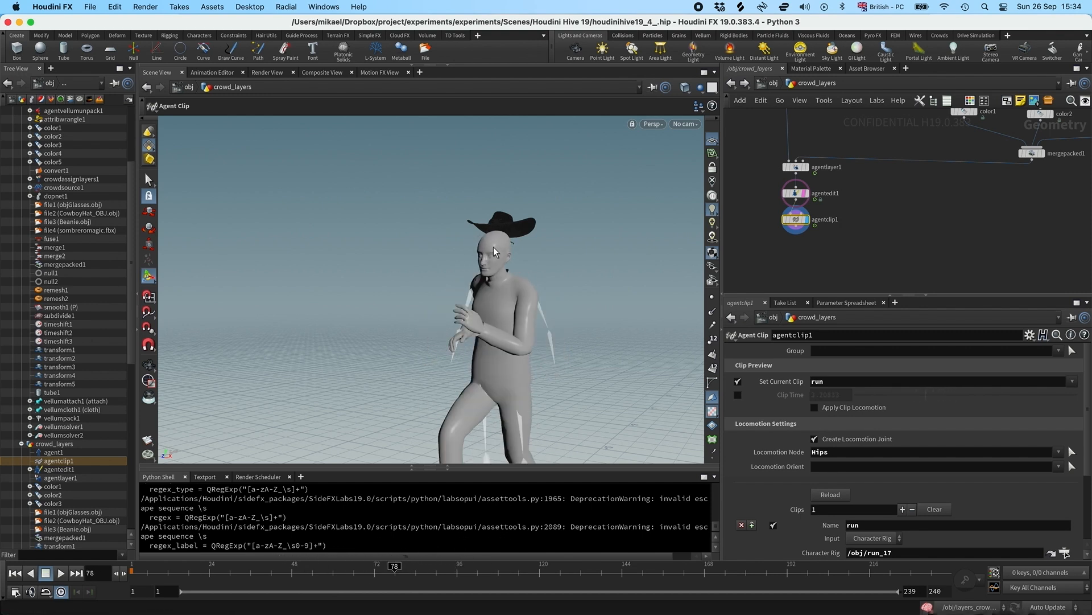
pyautogui.press('Escape')
pyautogui.moveTo(524, 245); pyautogui.dragTo(589, 261)
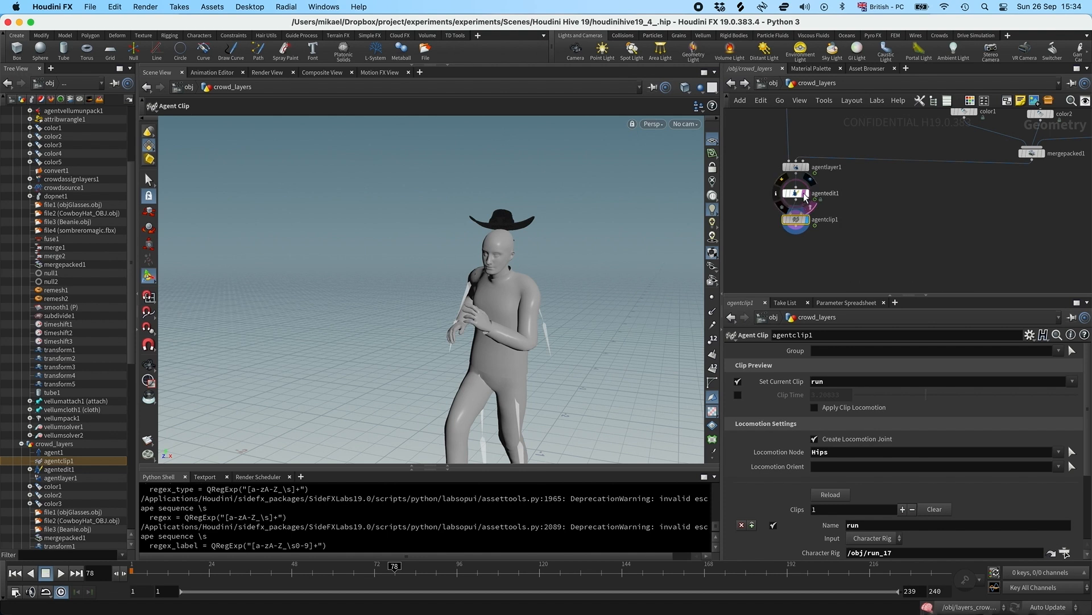
# Set the shape bindings' Transform Name on agentlayer1 to Head_To_HeadEnd
pyautogui.click(804, 193)
pyautogui.click(794, 166)
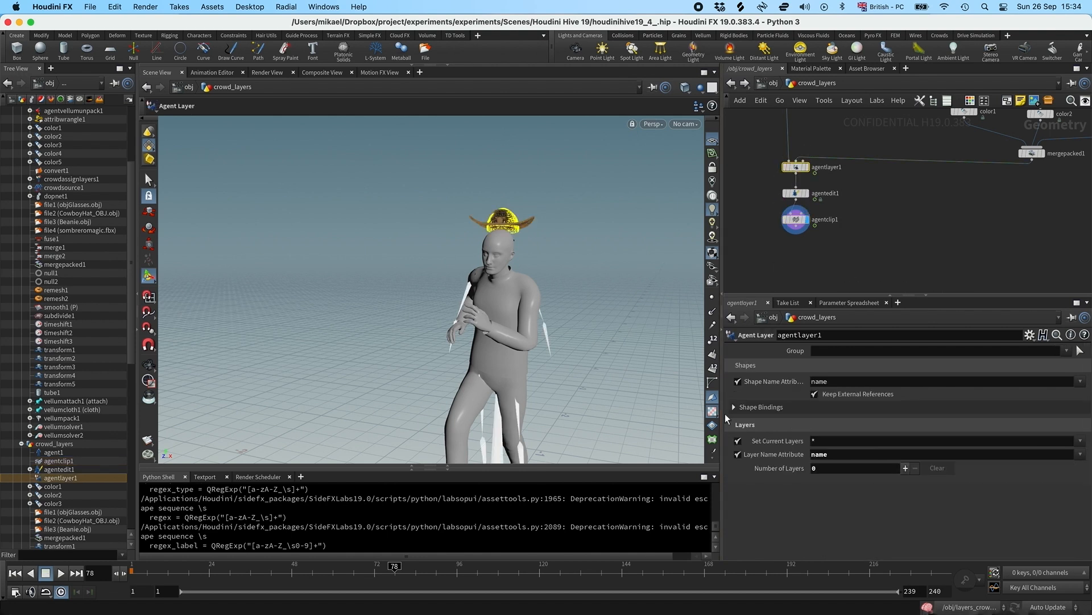
pyautogui.click(736, 408)
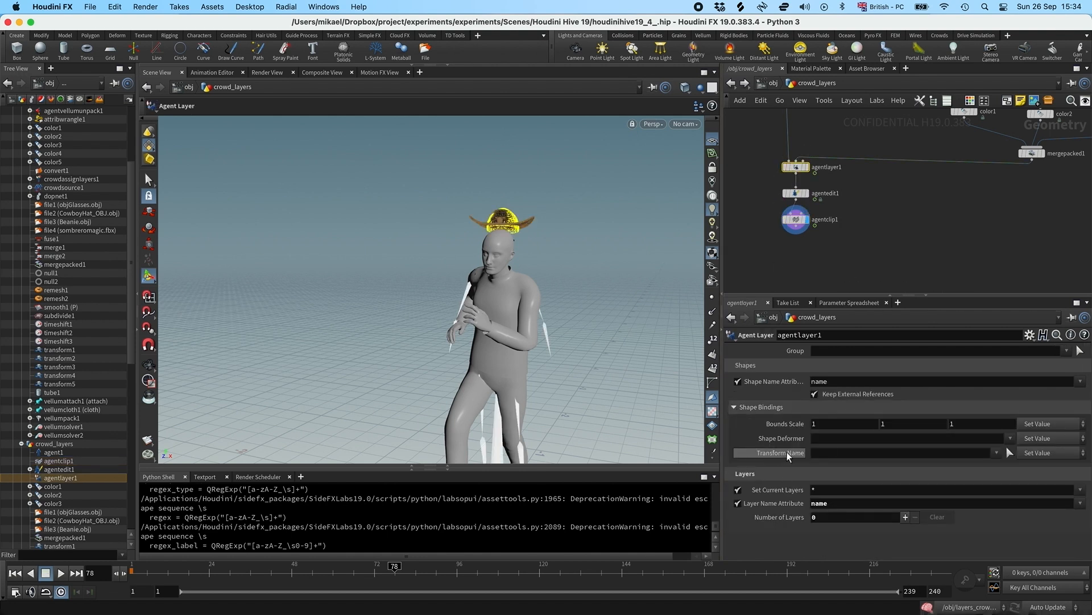
pyautogui.click(996, 452)
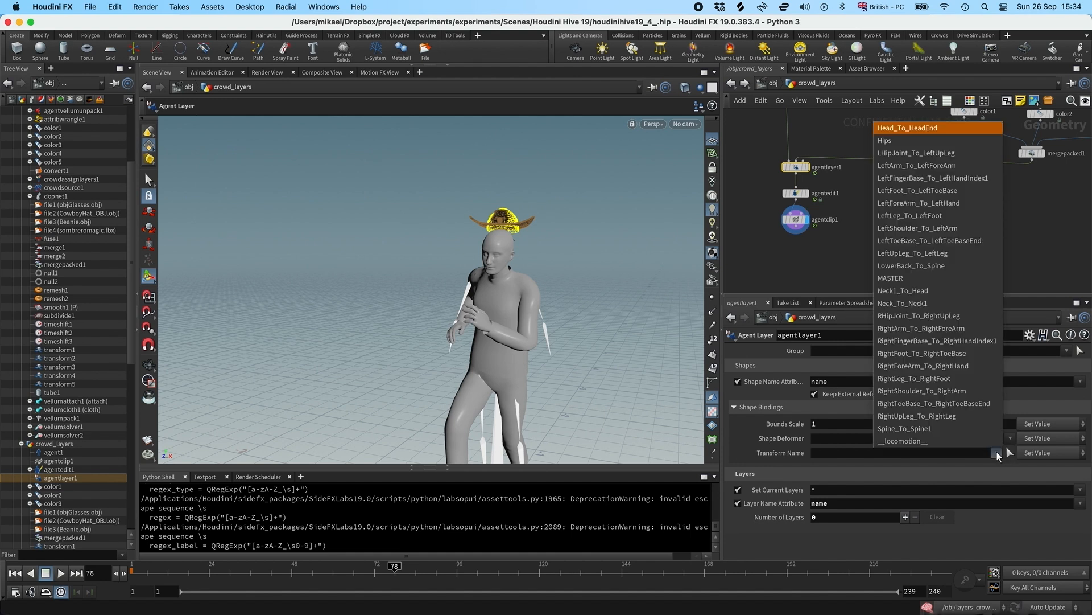
pyautogui.click(910, 129)
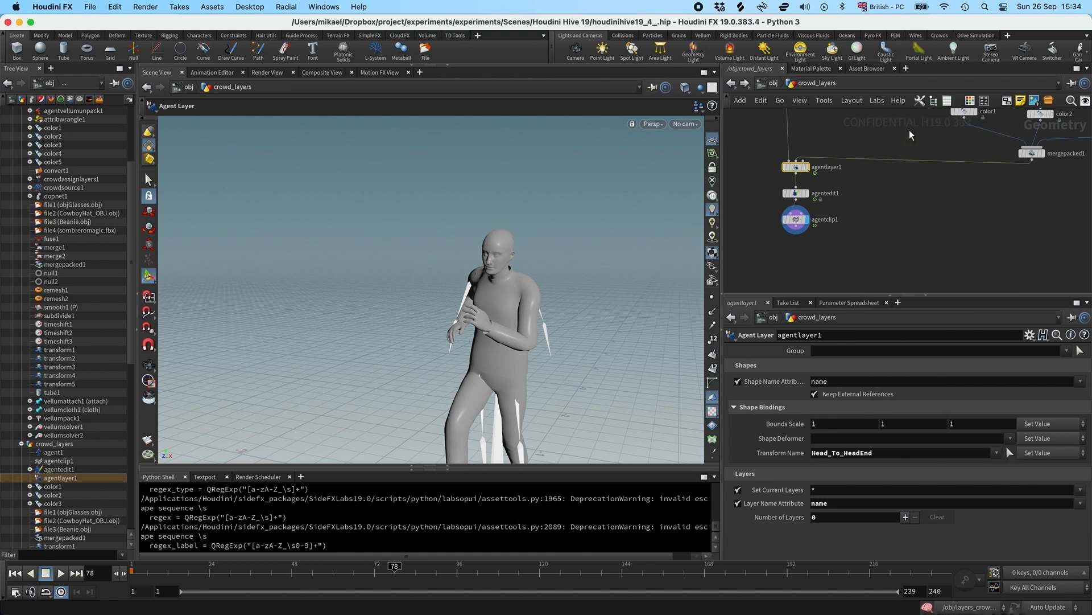
# Examine where the accessories sit on the agentclip1 agent up close and while scrubbing the timeline
pyautogui.click(796, 225)
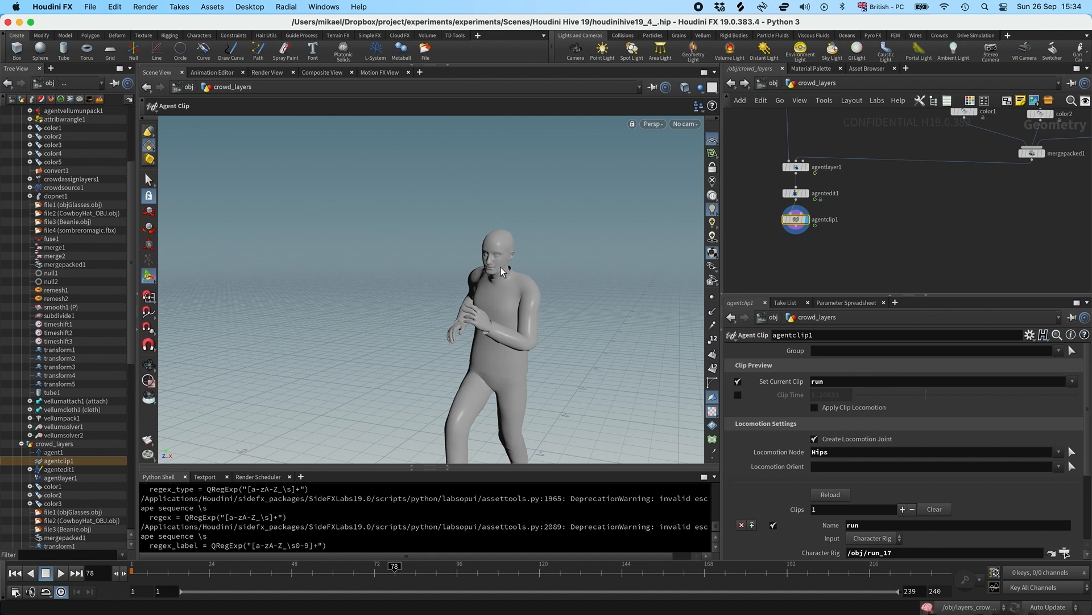
pyautogui.keyDown('alt'); pyautogui.moveTo(501, 268); pyautogui.dragTo(546, 254); pyautogui.keyUp('alt')
pyautogui.keyDown('alt'); pyautogui.moveTo(547, 254); pyautogui.dragTo(691, 203, button='right'); pyautogui.keyUp('alt')
pyautogui.moveTo(548, 295); pyautogui.dragTo(615, 271, button='right')
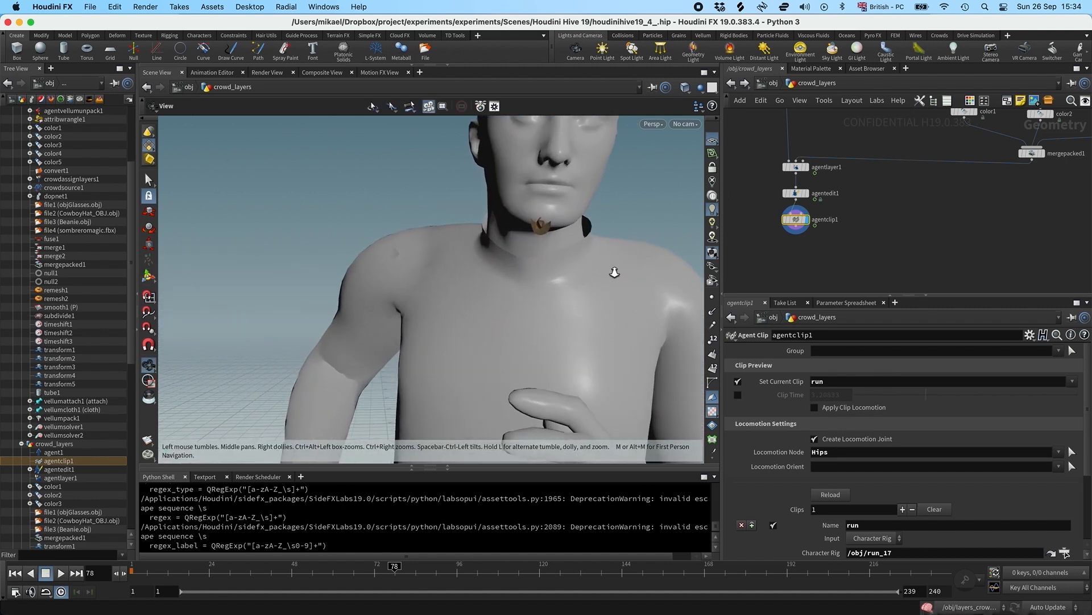
pyautogui.moveTo(614, 271); pyautogui.dragTo(519, 270)
pyautogui.moveTo(540, 276); pyautogui.dragTo(546, 262, button='middle')
pyautogui.moveTo(546, 262); pyautogui.dragTo(477, 299)
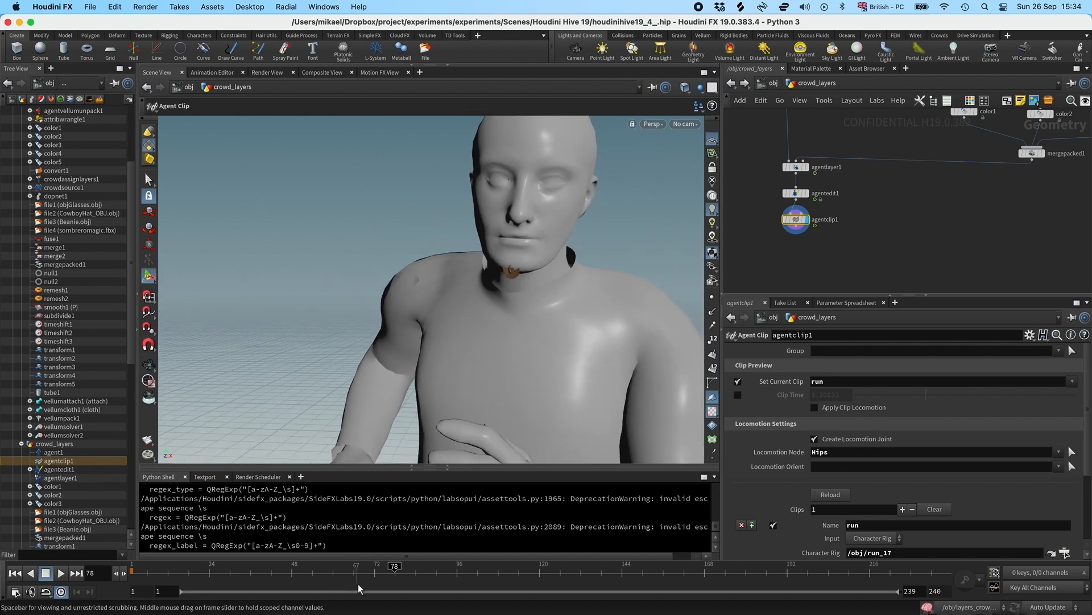
pyautogui.click(409, 565)
pyautogui.moveTo(395, 566); pyautogui.dragTo(335, 567)
# Insert an Attribute Wrangle between mergepacked1 and agentlayer1, and wire agent1 into the wrangle's second input
pyautogui.click(795, 167)
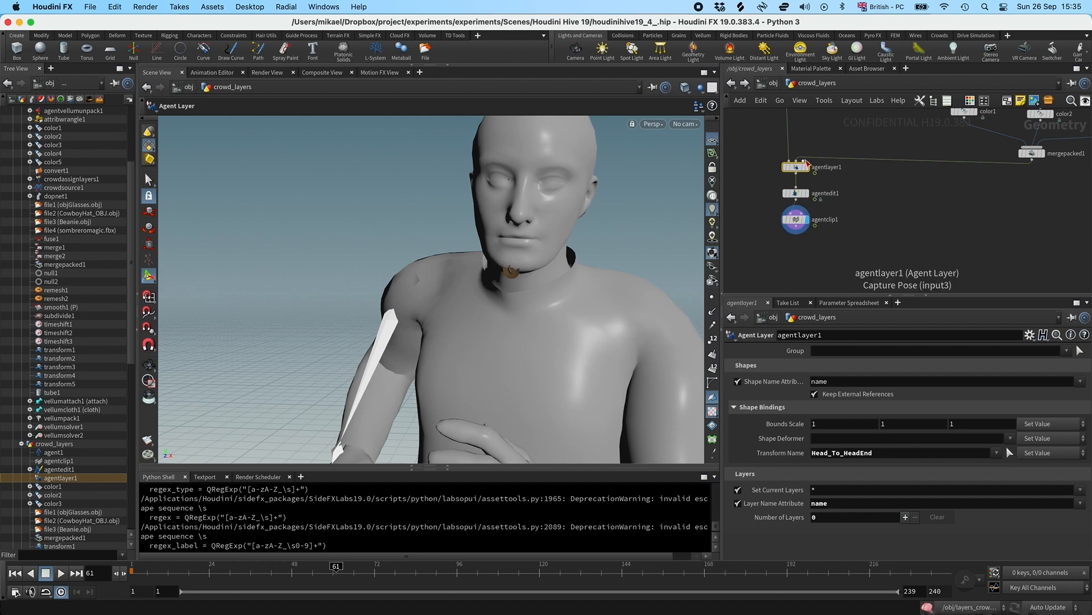
pyautogui.scroll(5, 832, 135)
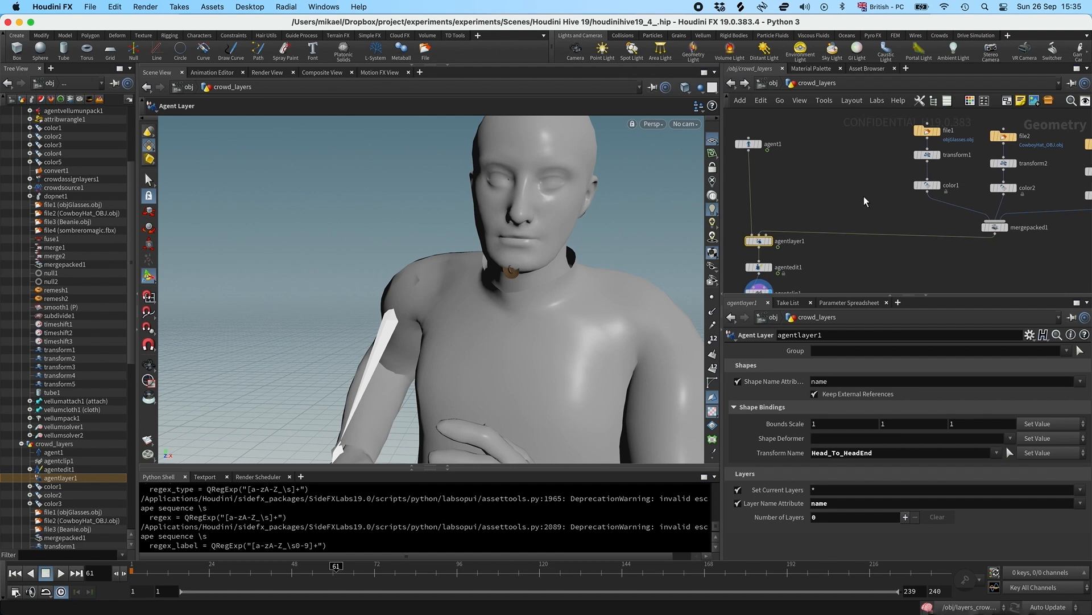
pyautogui.press('Tab')
pyautogui.write('wran')
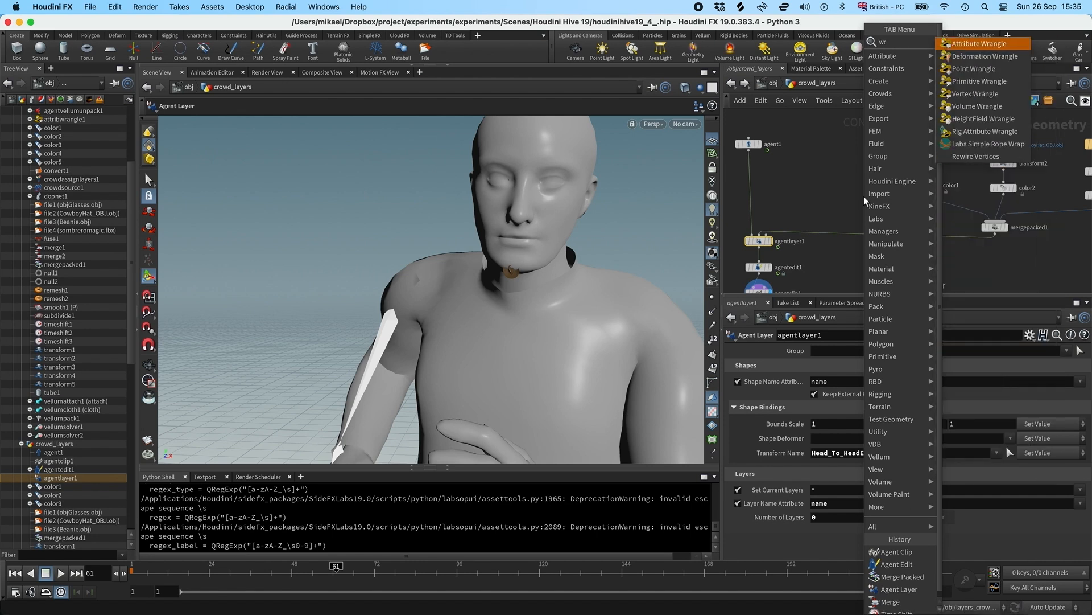
pyautogui.press('Return')
pyautogui.click(864, 197)
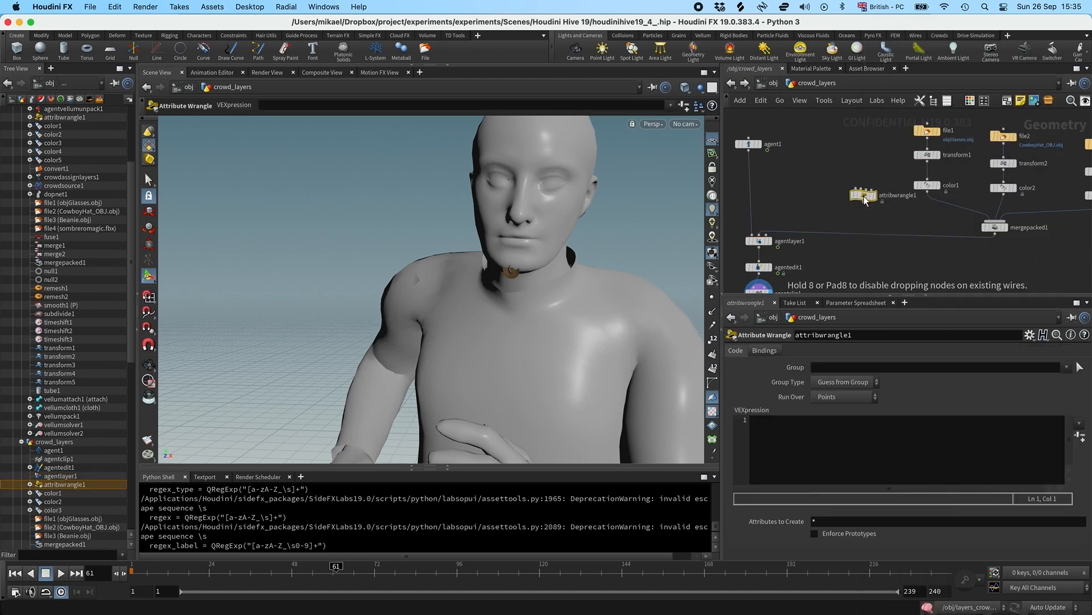
pyautogui.moveTo(864, 196); pyautogui.dragTo(750, 143)
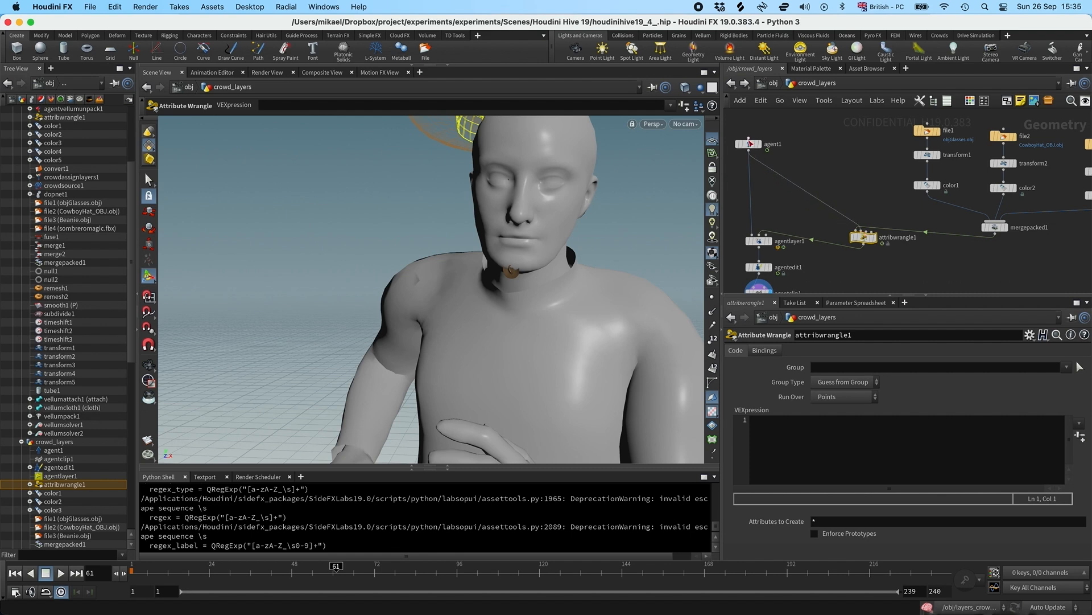
# Tidy the placement of agent1 and the new wrangle, and rename the wrangle as convert_coordinate_space
pyautogui.click(748, 144)
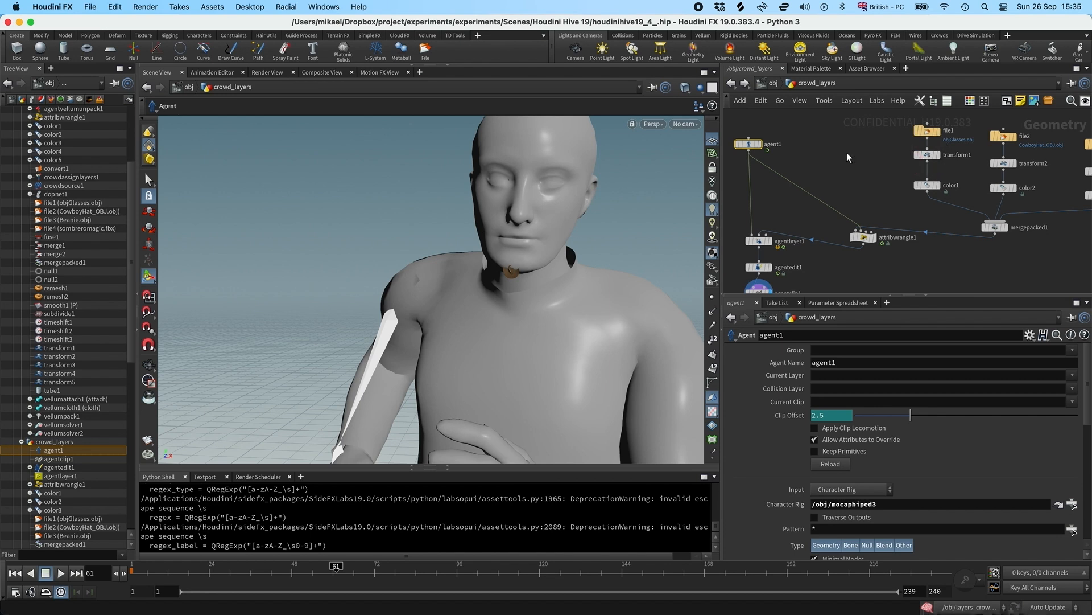
pyautogui.moveTo(749, 146); pyautogui.dragTo(749, 138)
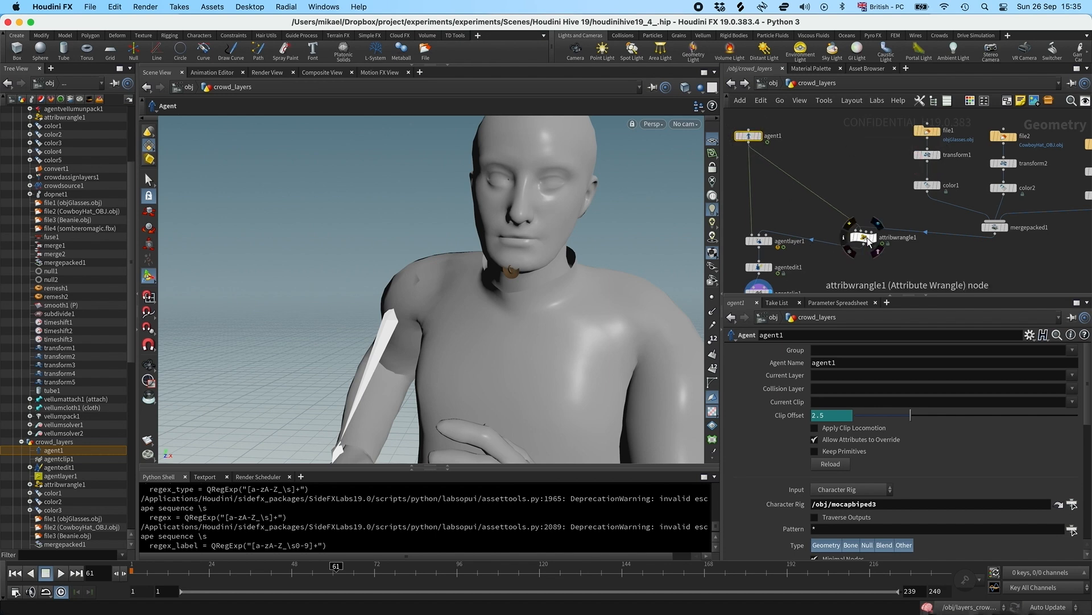
pyautogui.moveTo(864, 237); pyautogui.dragTo(864, 228)
pyautogui.doubleClick(891, 227)
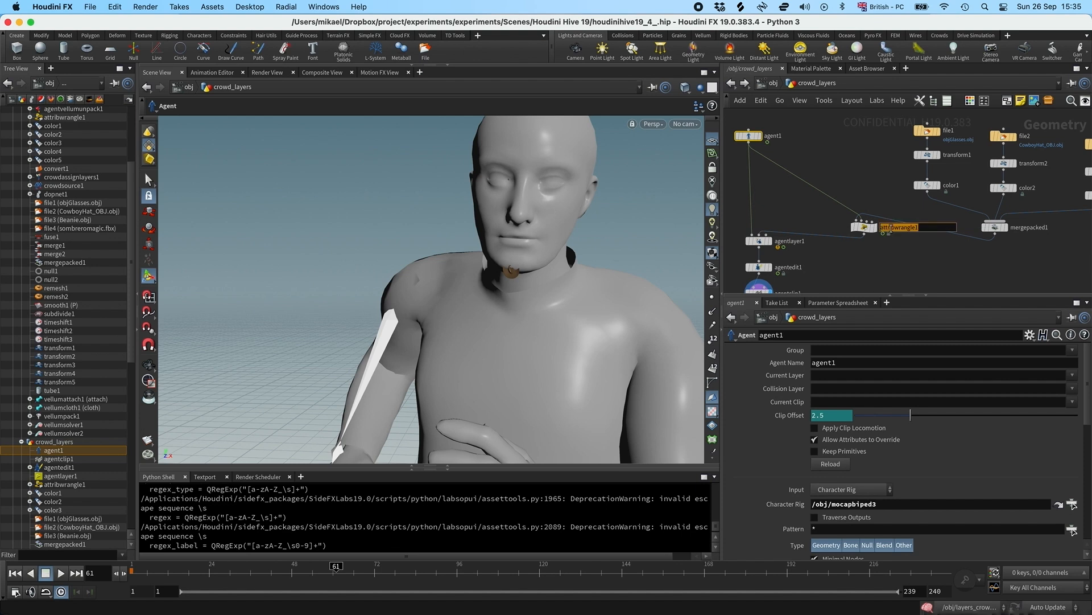
pyautogui.write('convert_coordinate_space')
pyautogui.press('Return')
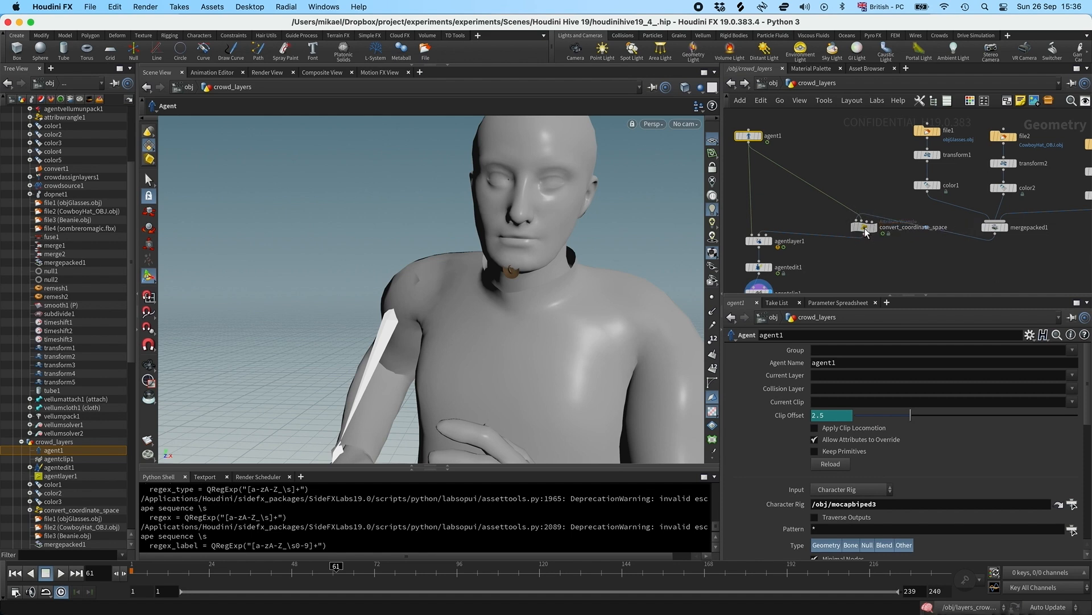
pyautogui.moveTo(867, 229); pyautogui.dragTo(862, 225)
# In convert_coordinate_space, write the VEX line int headId=agentrigfind(1,0,"Head_To_HeadEnd"); reusing the transform name from agentlayer1
pyautogui.click(780, 441)
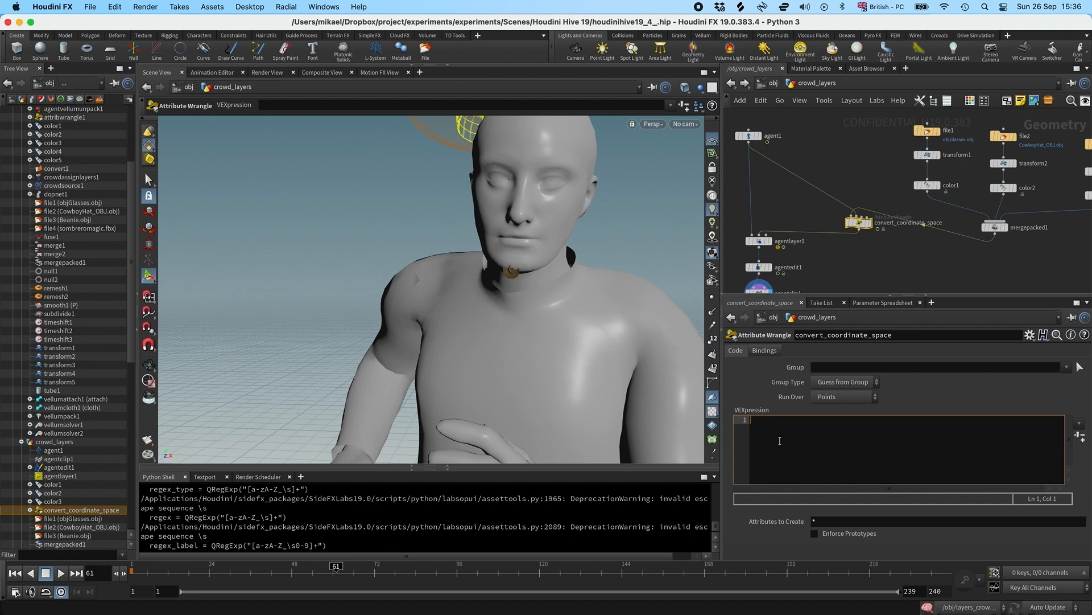
pyautogui.write('int headId=agent')
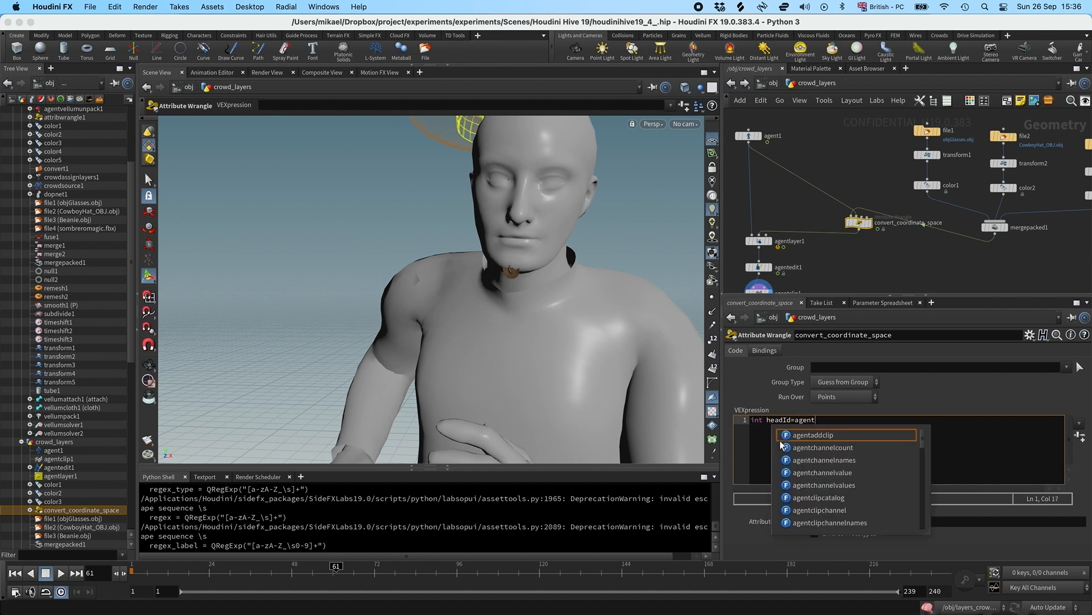
pyautogui.write('rigfind(')
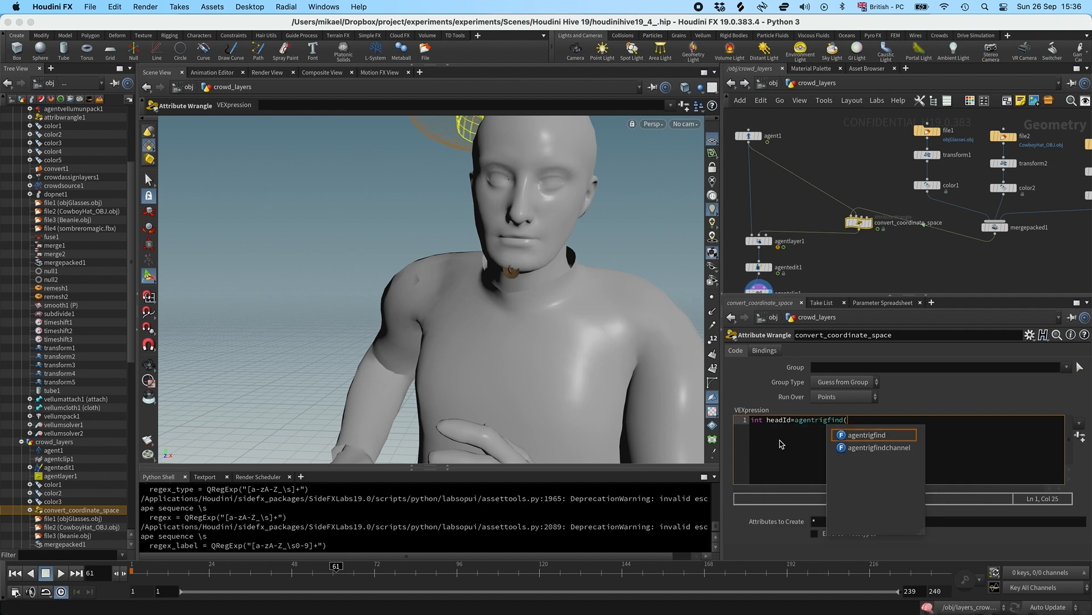
pyautogui.write('1,0,"')
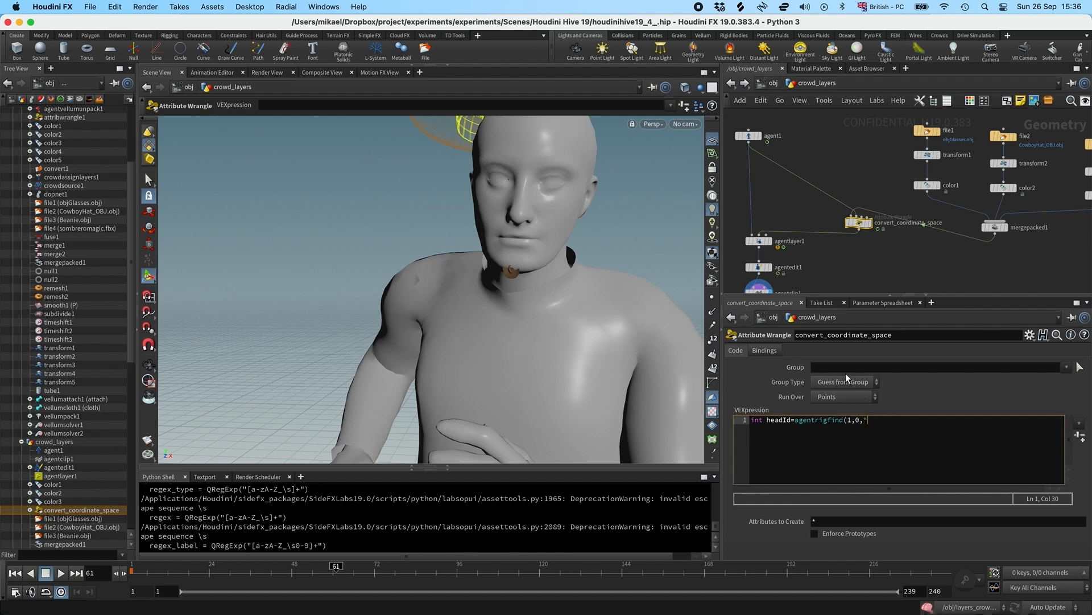
pyautogui.click(760, 241)
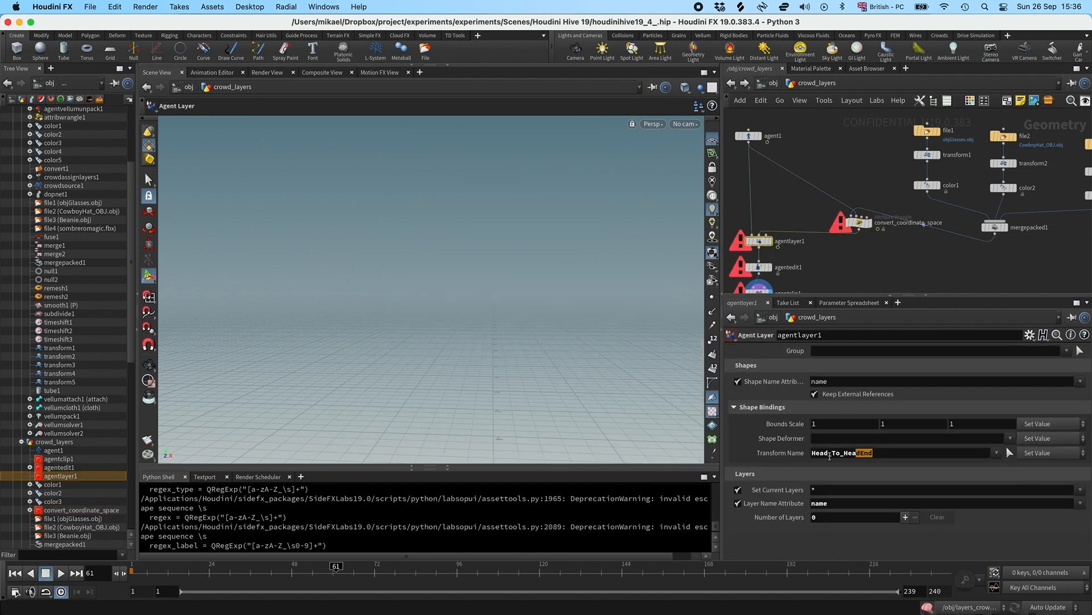
pyautogui.doubleClick(848, 452)
pyautogui.press('super+c')
pyautogui.click(862, 226)
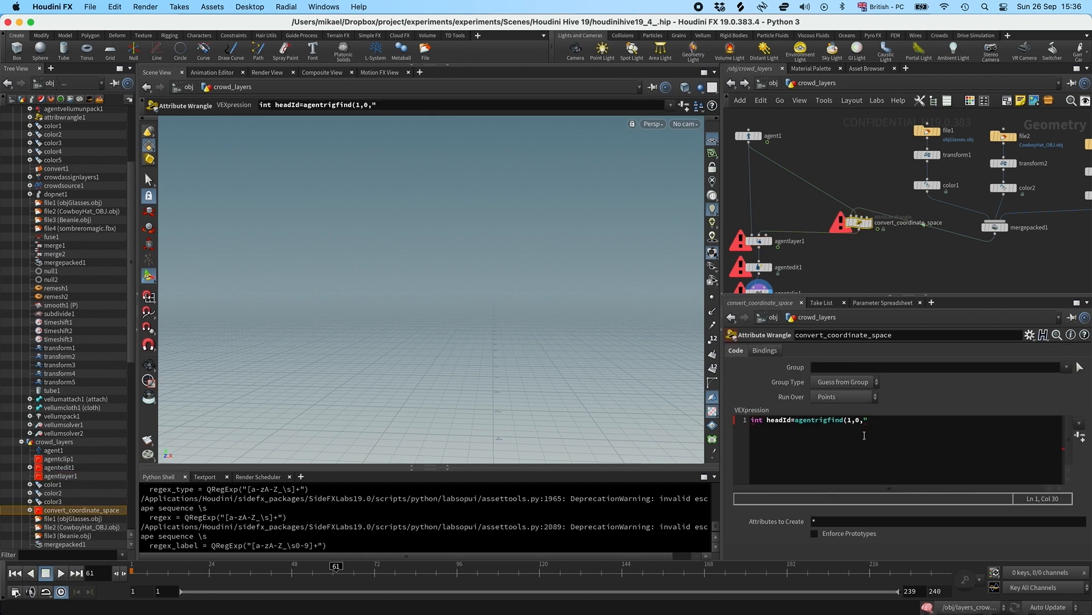
pyautogui.click(879, 422)
pyautogui.press('super+v')
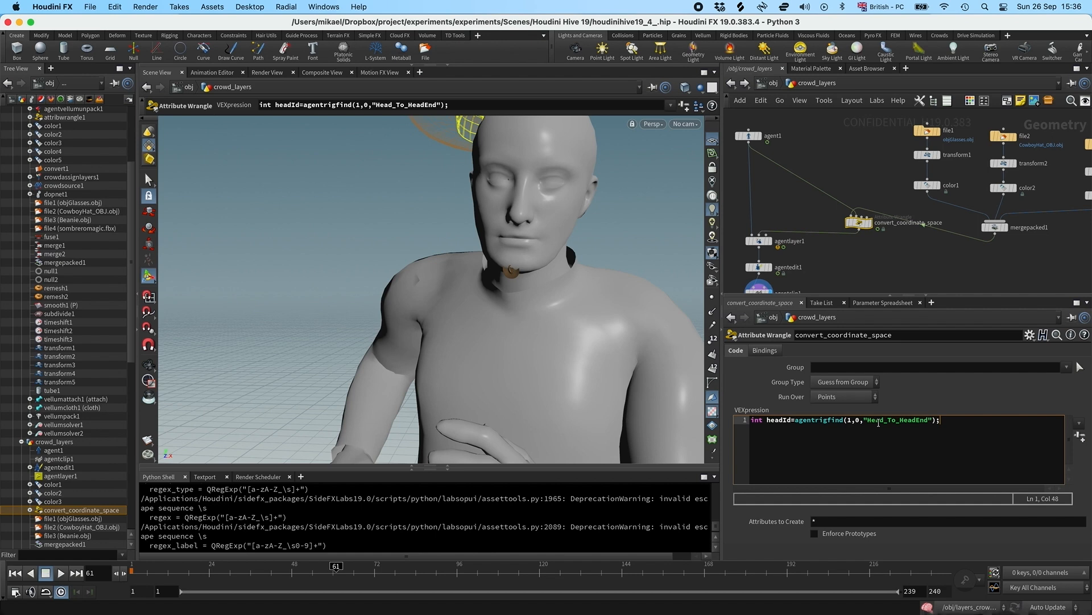
# Add the second VEX line matrix head_xform=agentworldtransform(1,0,headId); to the wrangle
pyautogui.press('Return')
pyautogui.write('matr')
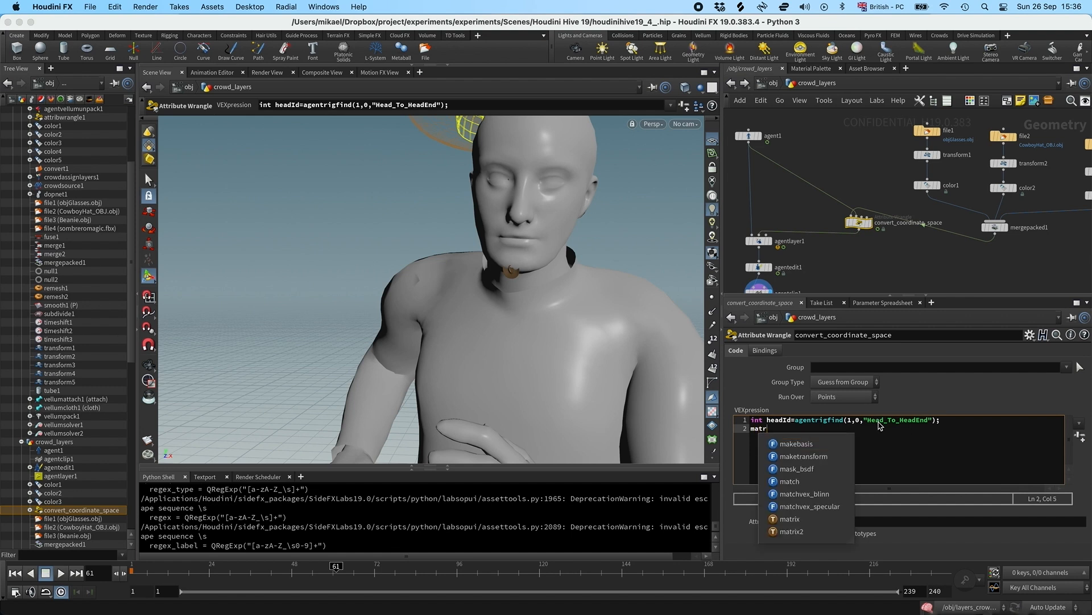
pyautogui.write('ix head')
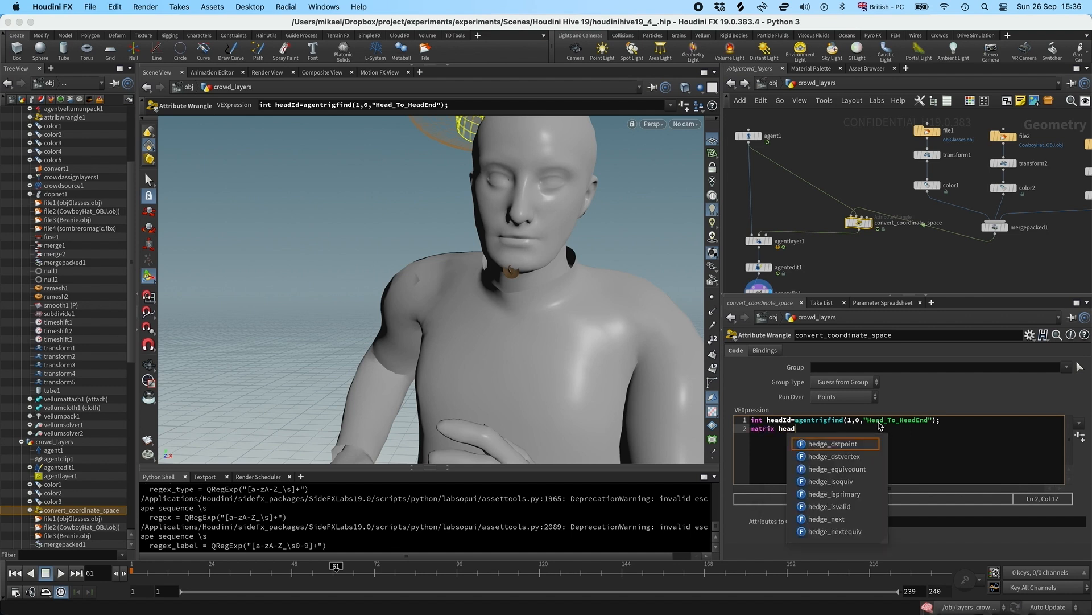
pyautogui.write('_xform=')
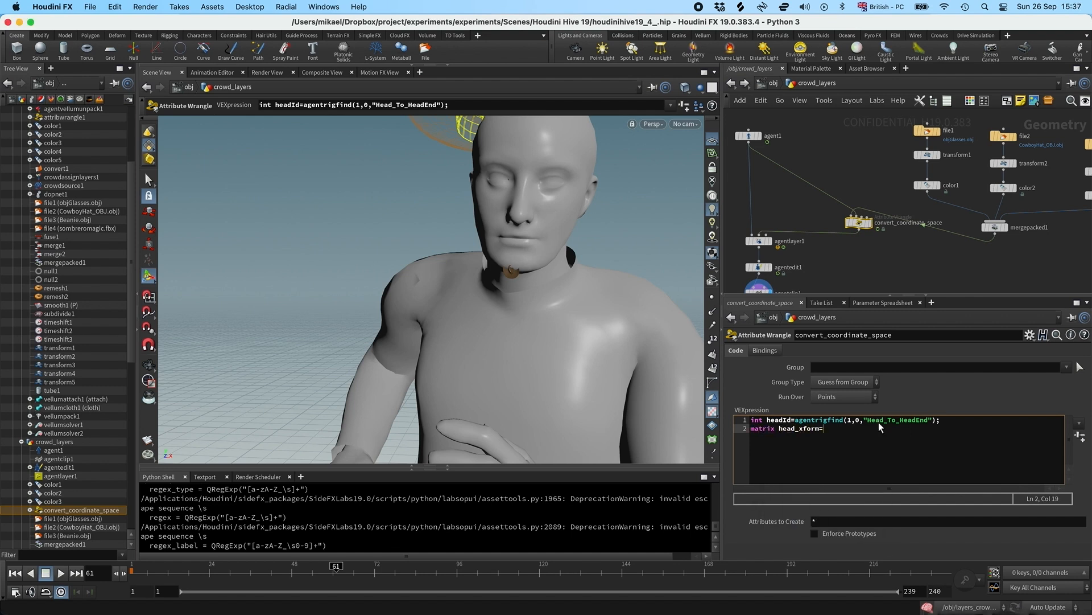
pyautogui.write('agentworl')
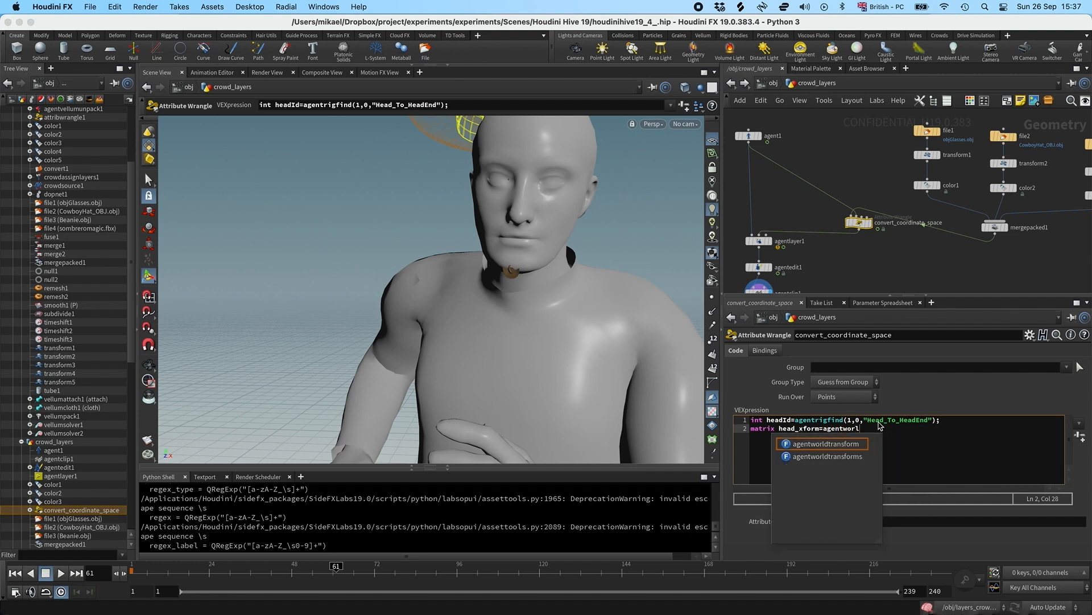
pyautogui.write('dtransform')
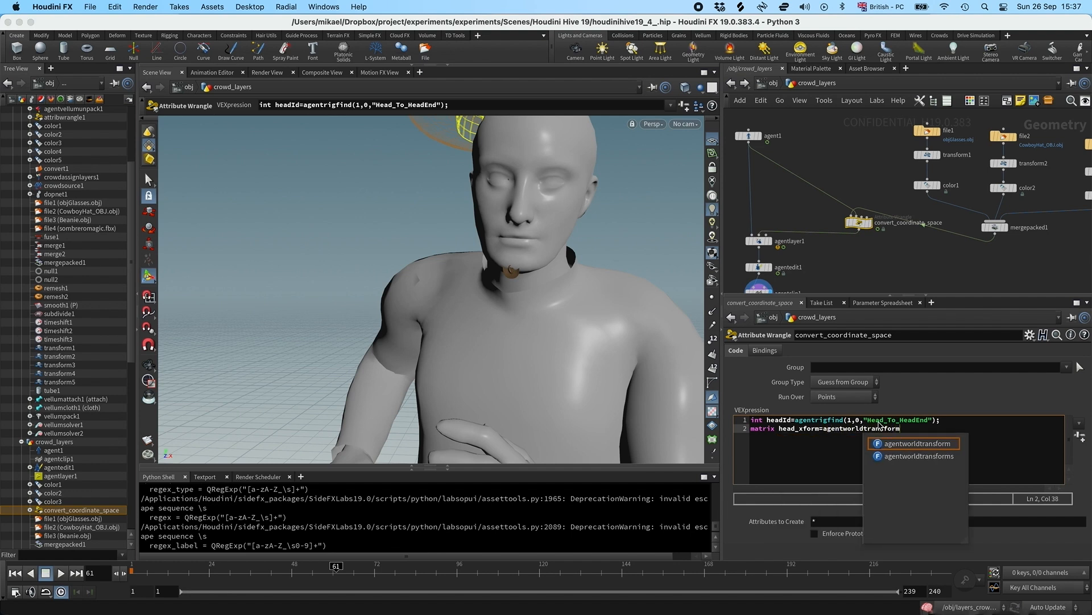
pyautogui.write('(1,0,')
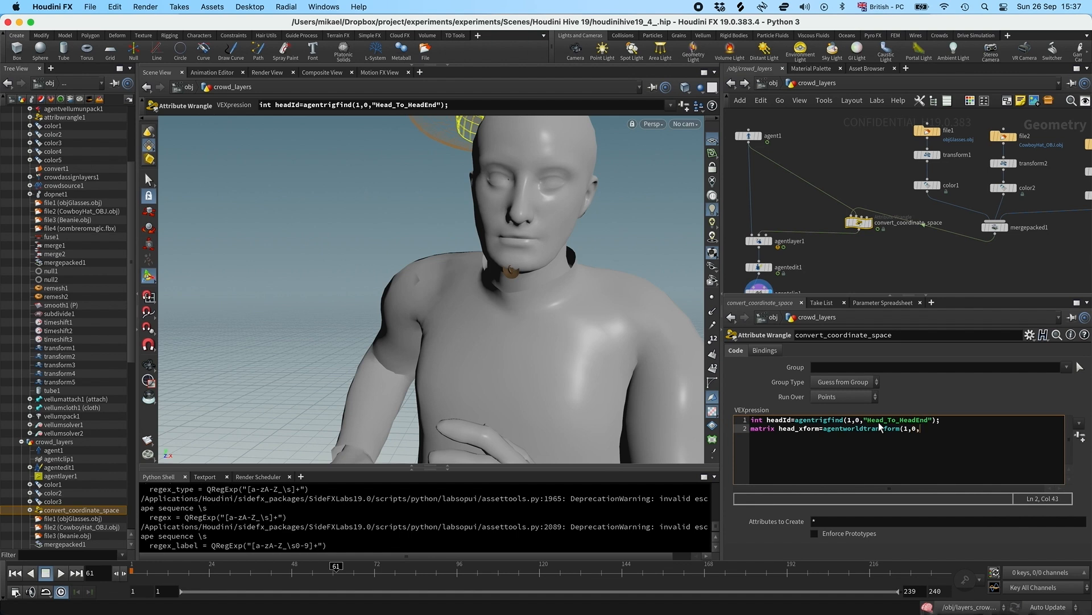
pyautogui.write('headId);')
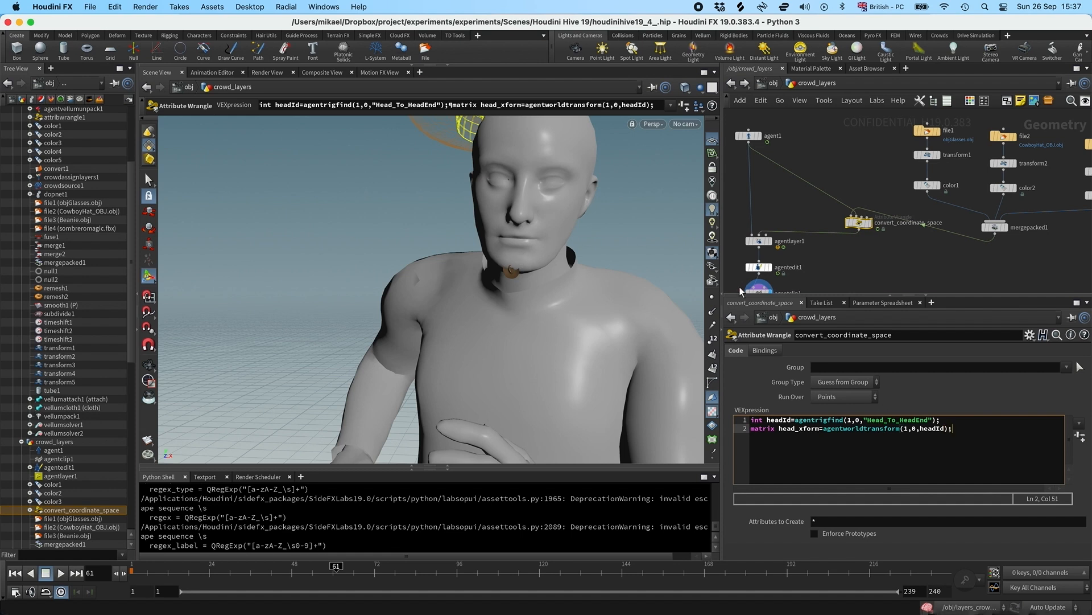
pyautogui.press('Return')
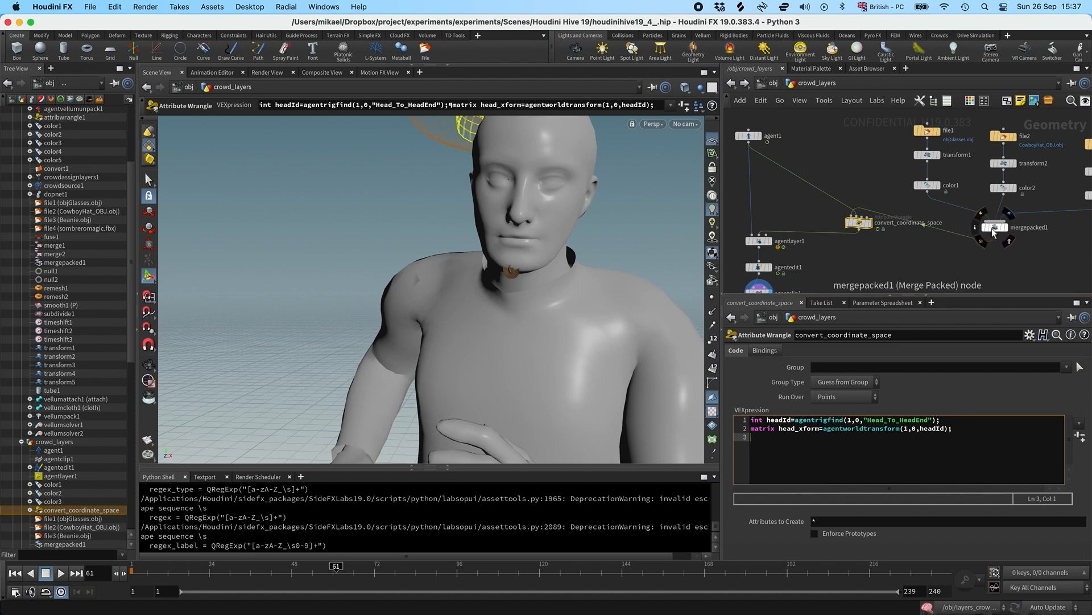
pyautogui.moveTo(995, 229); pyautogui.dragTo(990, 219)
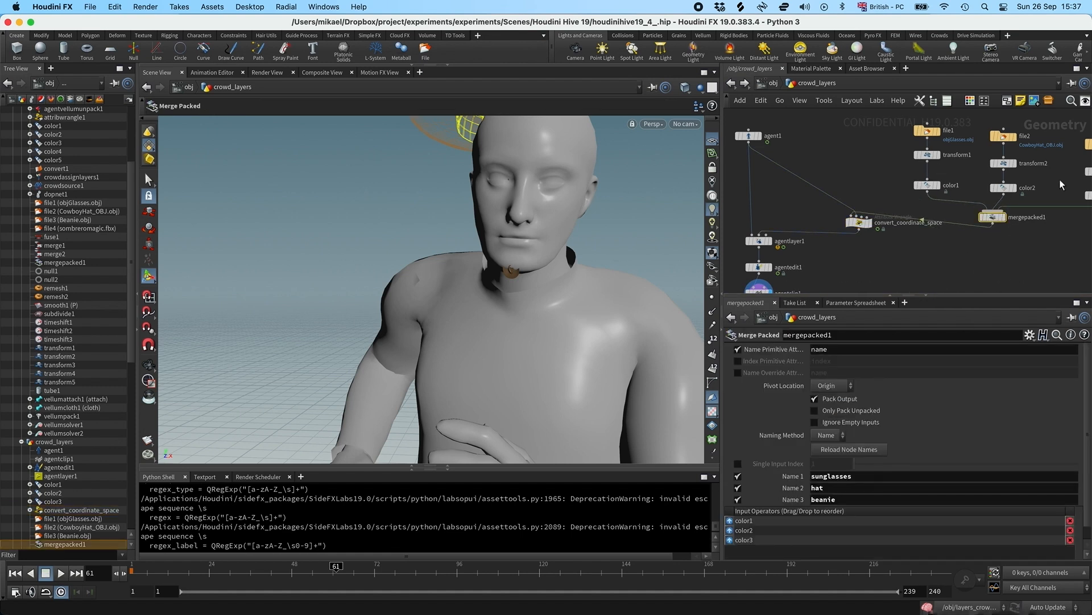
pyautogui.click(859, 225)
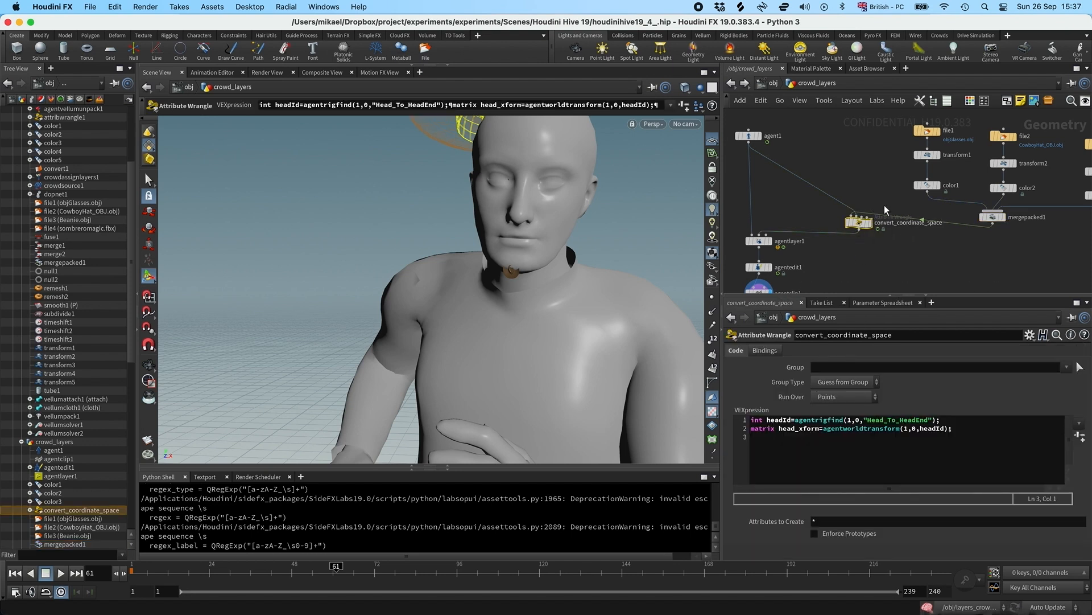
pyautogui.click(992, 217)
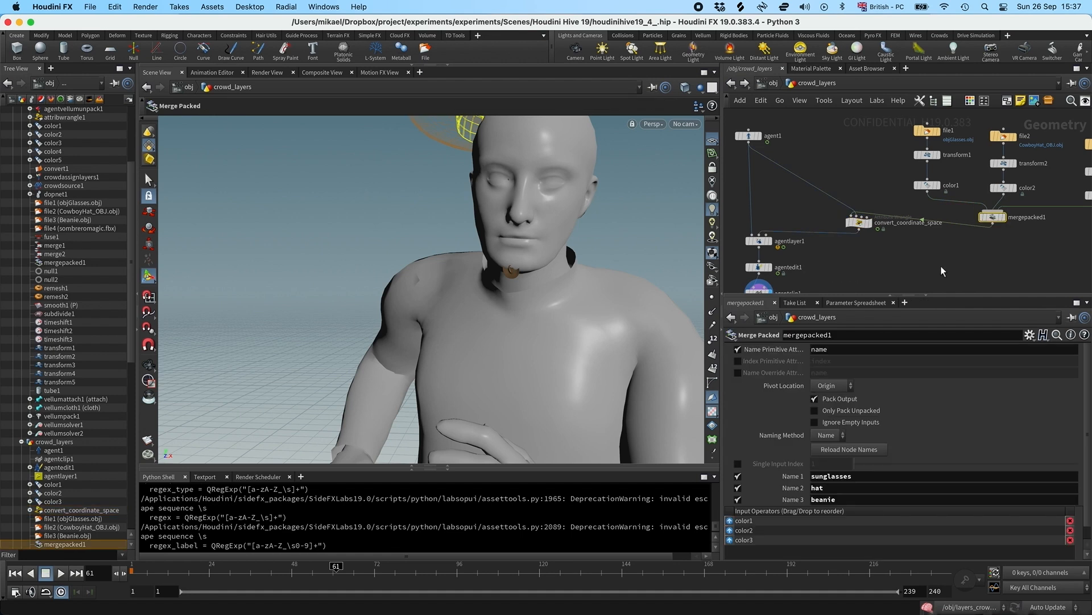
pyautogui.click(858, 222)
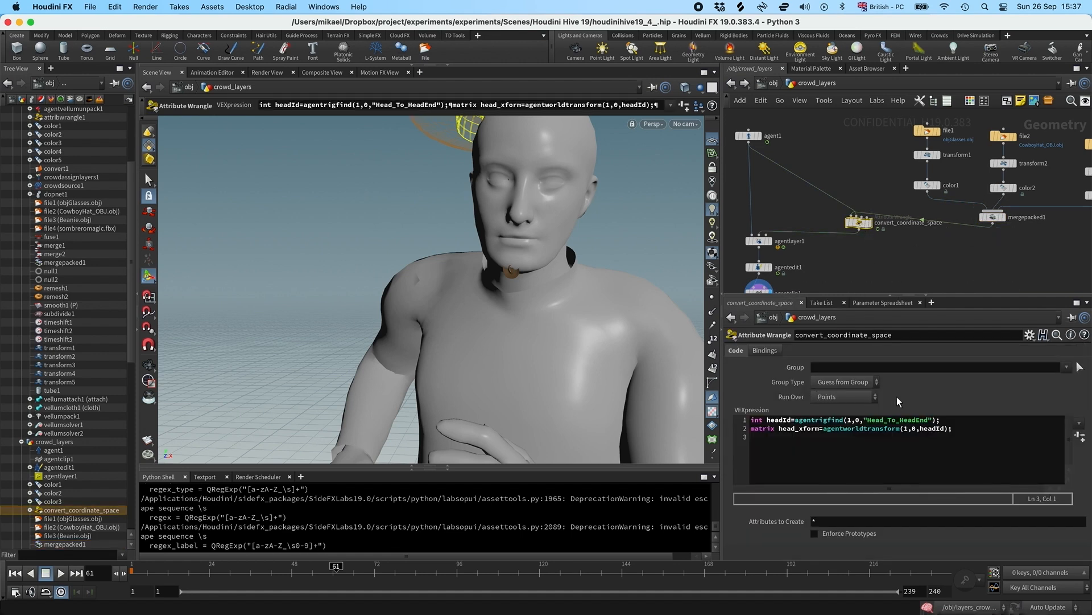
pyautogui.click(951, 428)
pyautogui.press('Return')
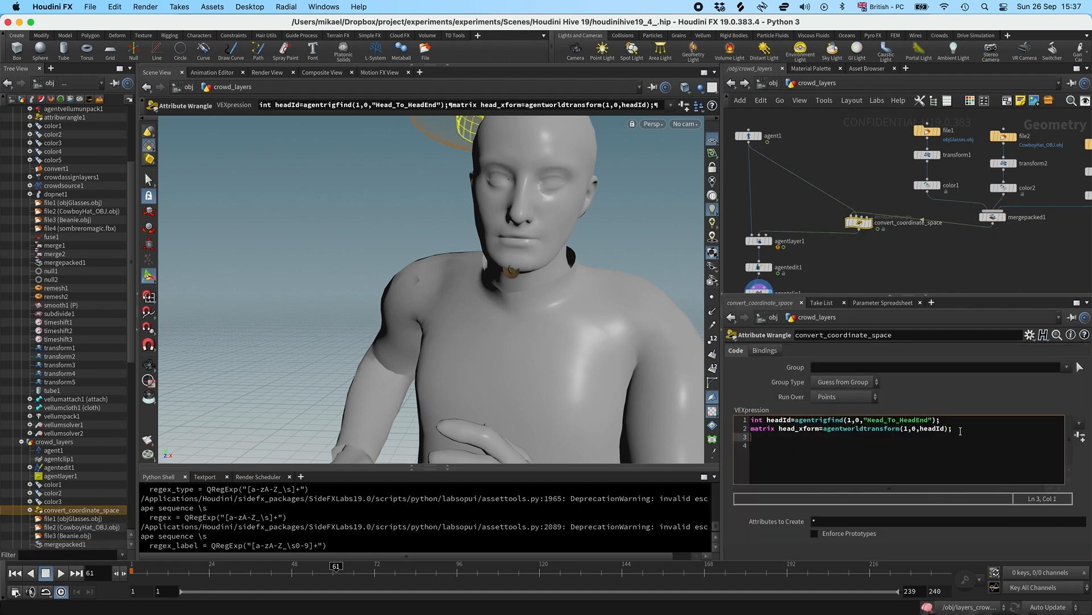
pyautogui.write('matrix ')
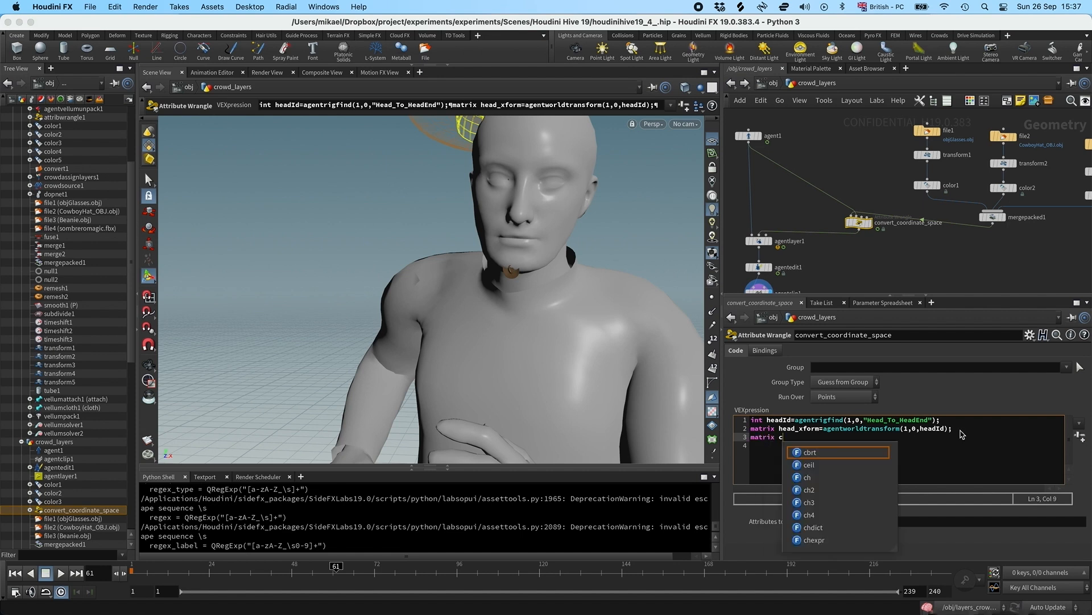
pyautogui.write('xform=p')
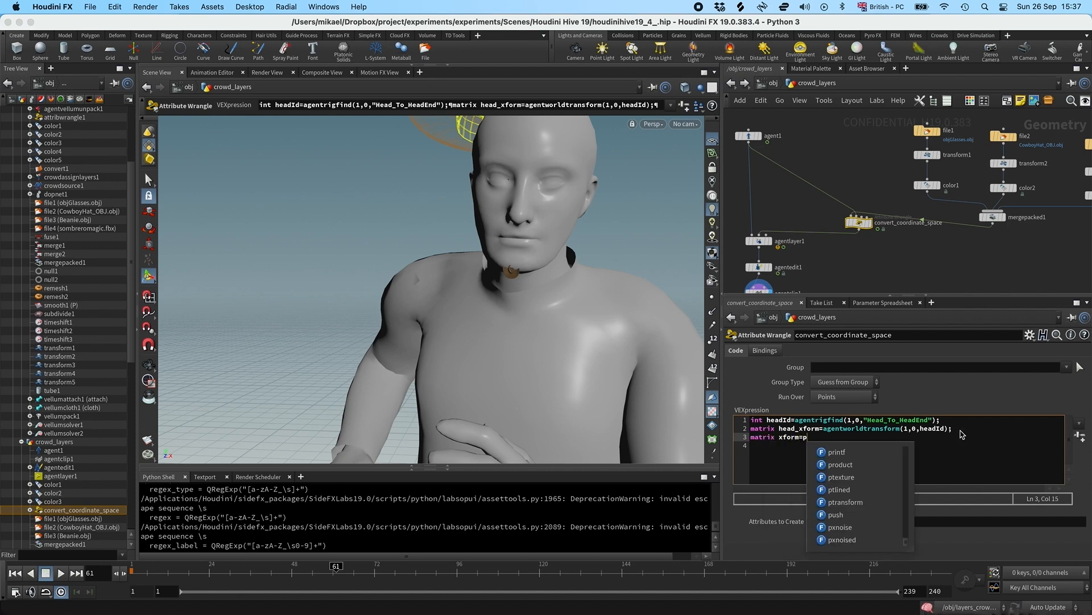
pyautogui.press('BackSpace')
pyautogui.write('getpacke')
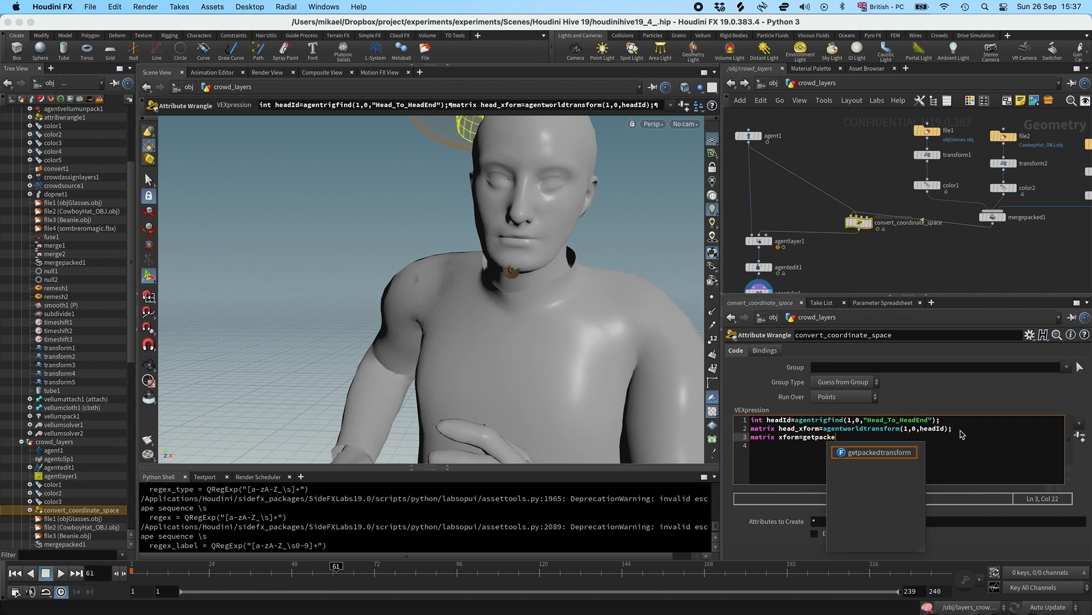
pyautogui.write('dtransform(')
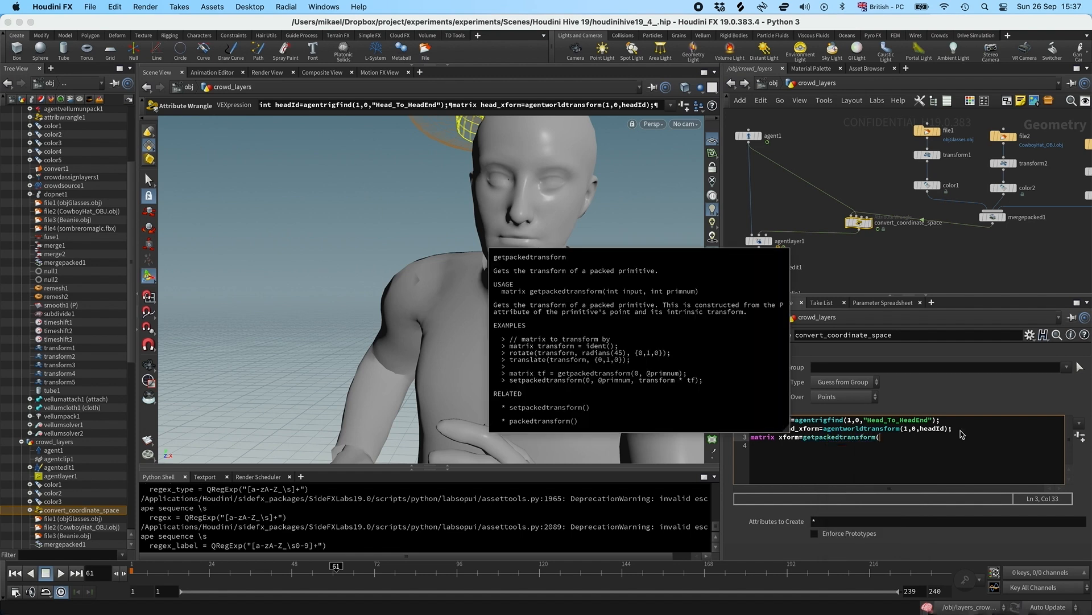
pyautogui.write('0,@ptnum);')
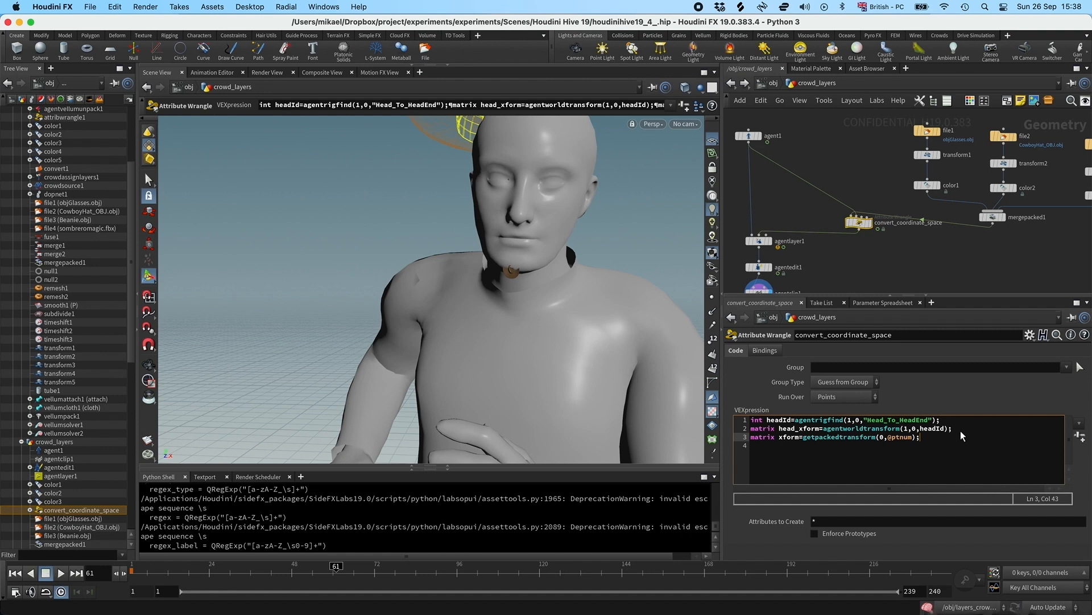
# Add the fourth VEX line xform*=invert(head_xform); to the convert_coordinate_space wrangle
pyautogui.press('Return')
pyautogui.write('xform*=in')
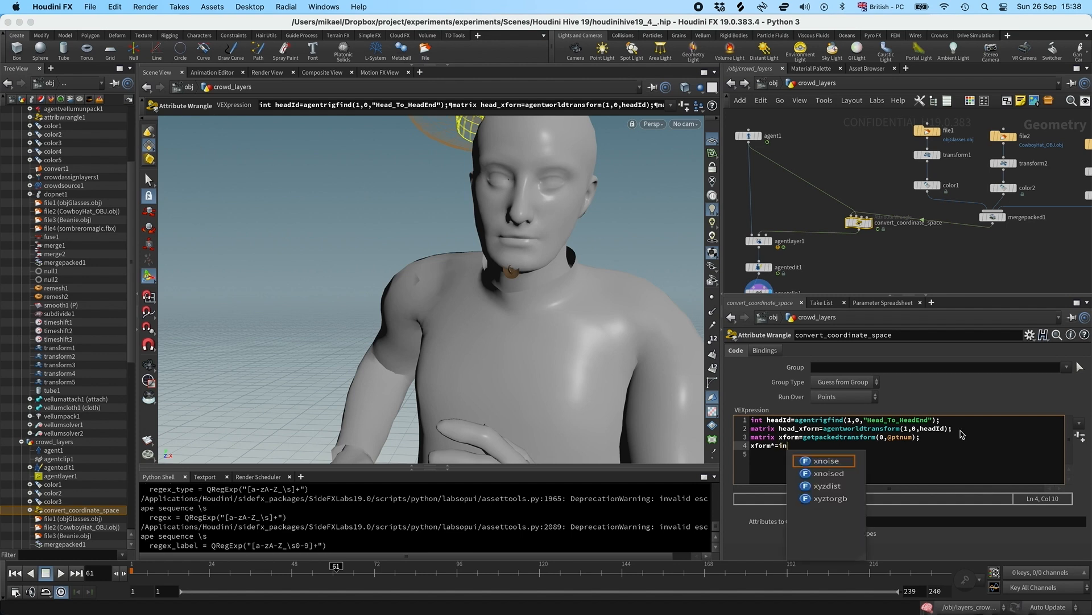
pyautogui.write('vert(')
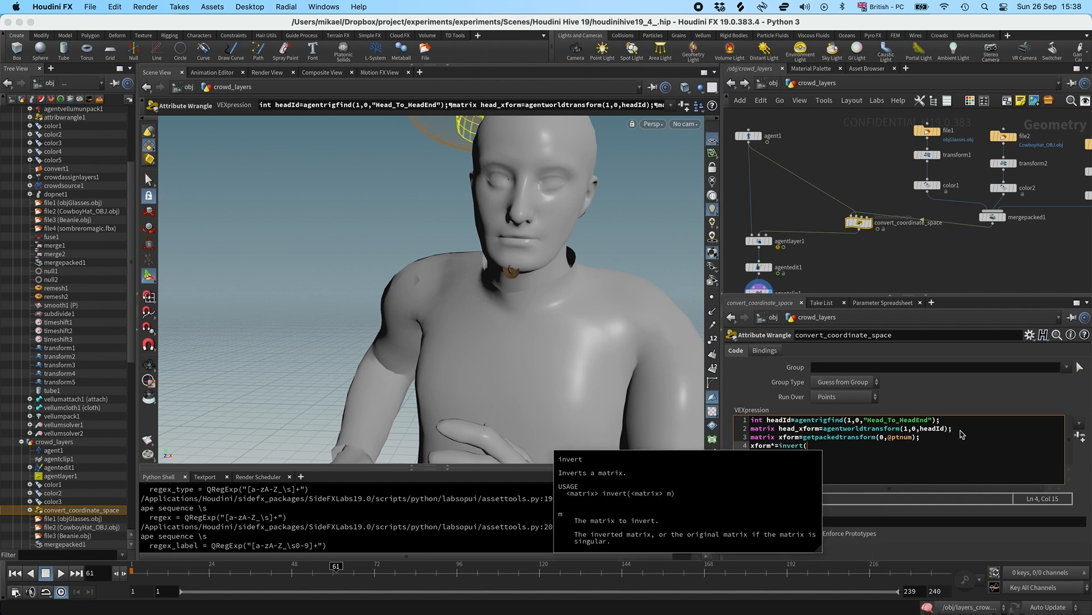
pyautogui.write('head_x')
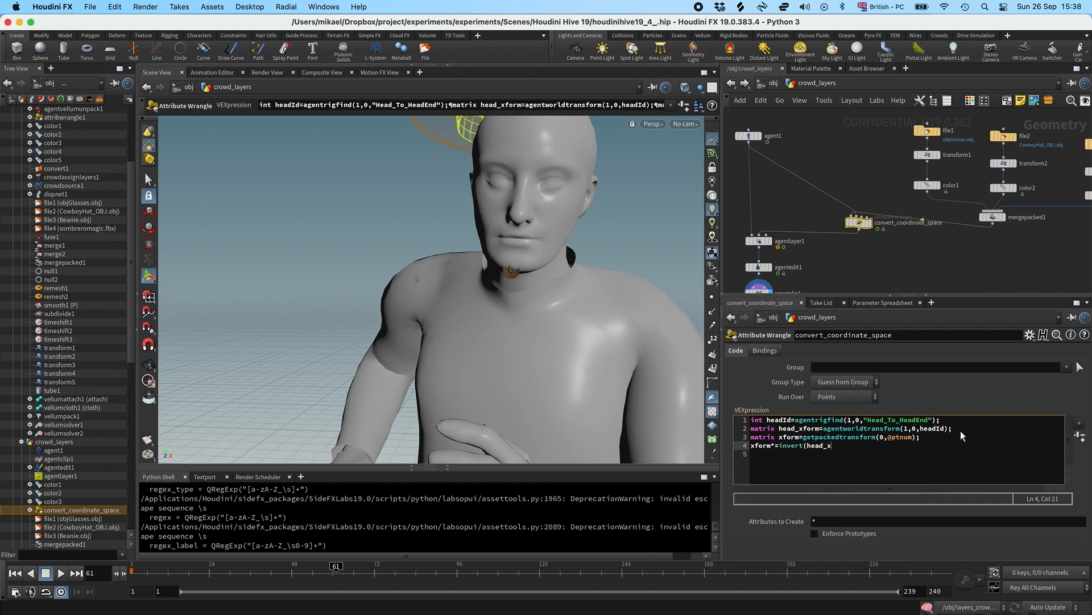
pyautogui.write('form);')
pyautogui.press('Return')
pyautogui.write('set')
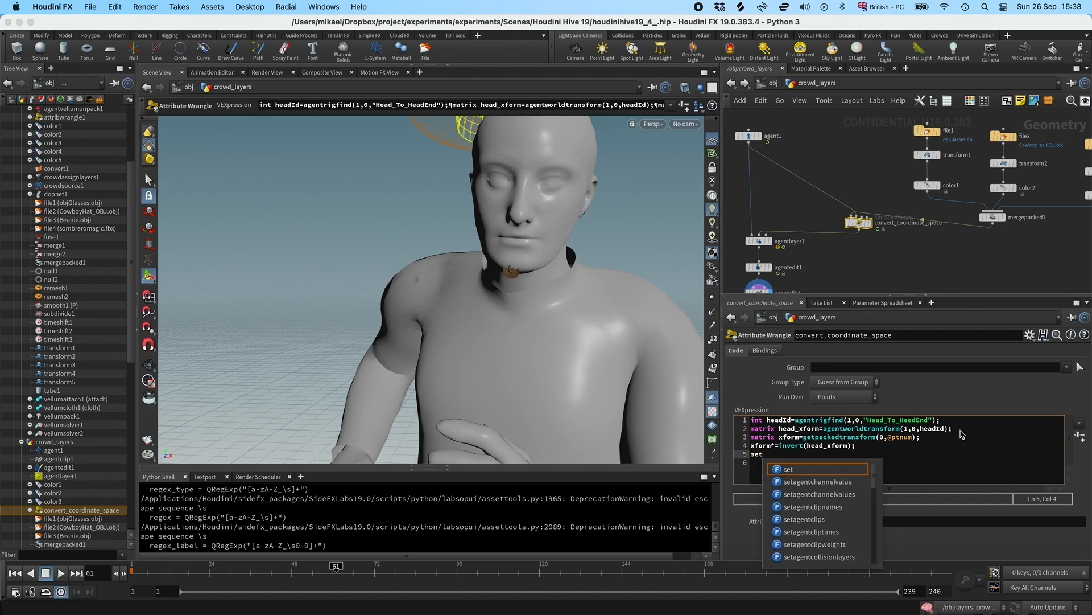
pyautogui.write('packedtra')
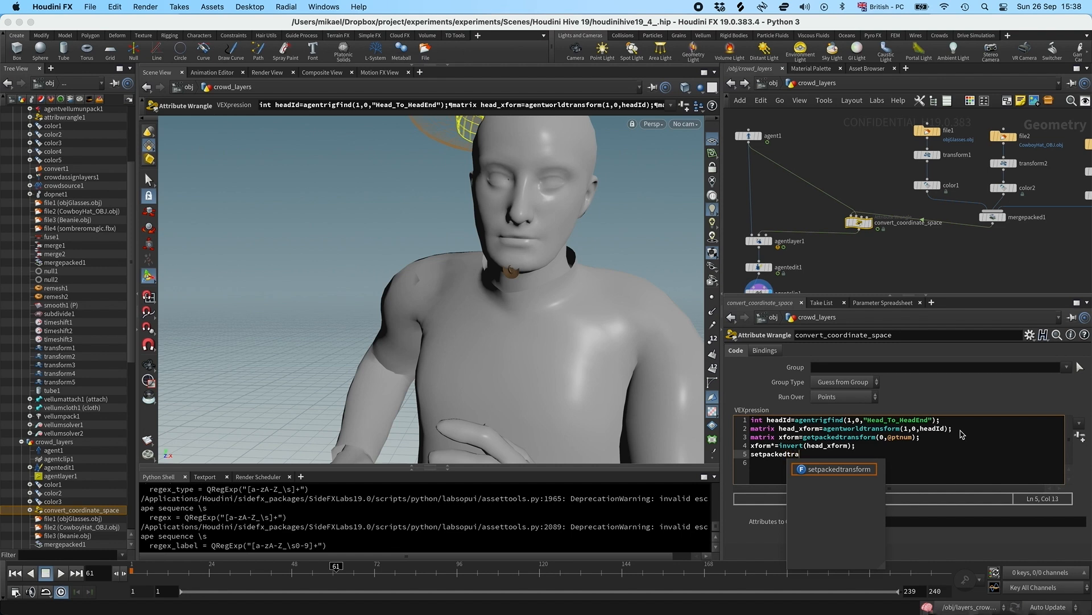
pyautogui.write('nsform(')
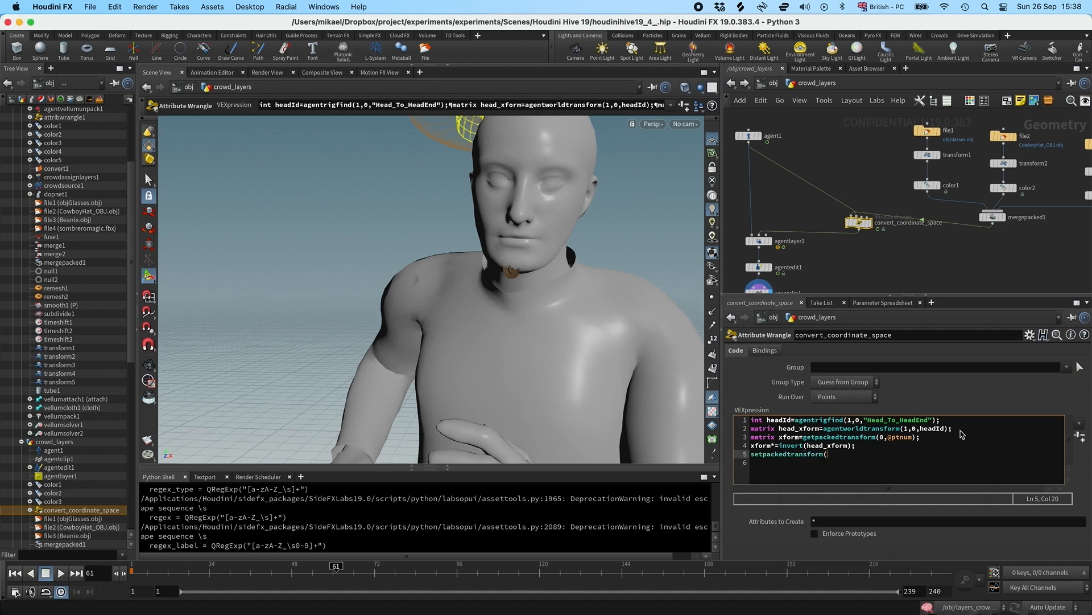
pyautogui.write('0,@ptnum,xform);')
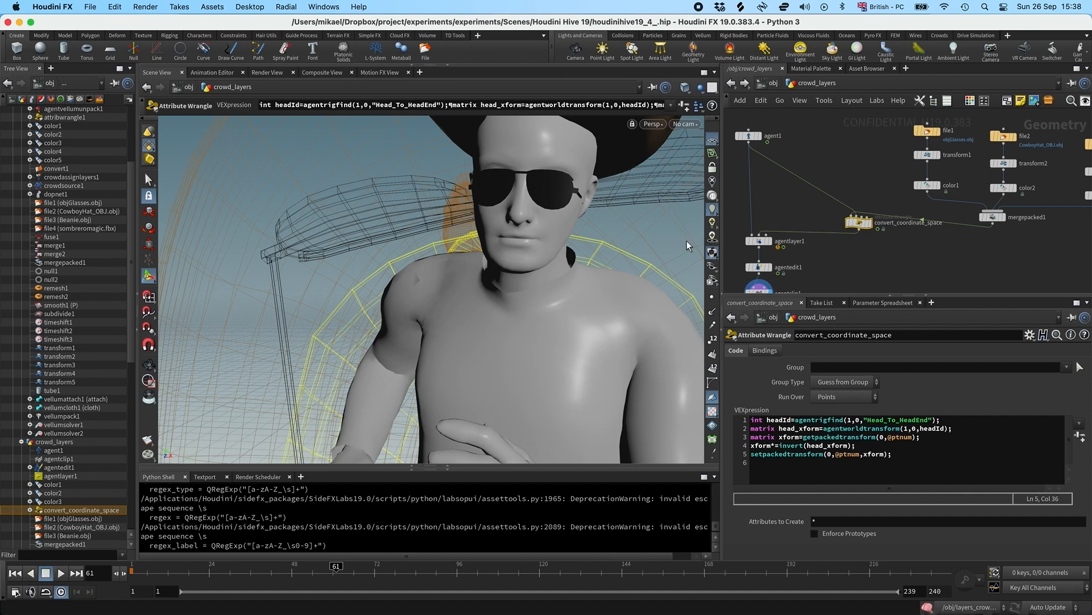
# Compare the output of mergepacked1 with that of convert_coordinate_space by displaying each one in the viewport
pyautogui.keyDown('alt'); pyautogui.moveTo(644, 217); pyautogui.dragTo(398, 267, button='right'); pyautogui.keyUp('alt')
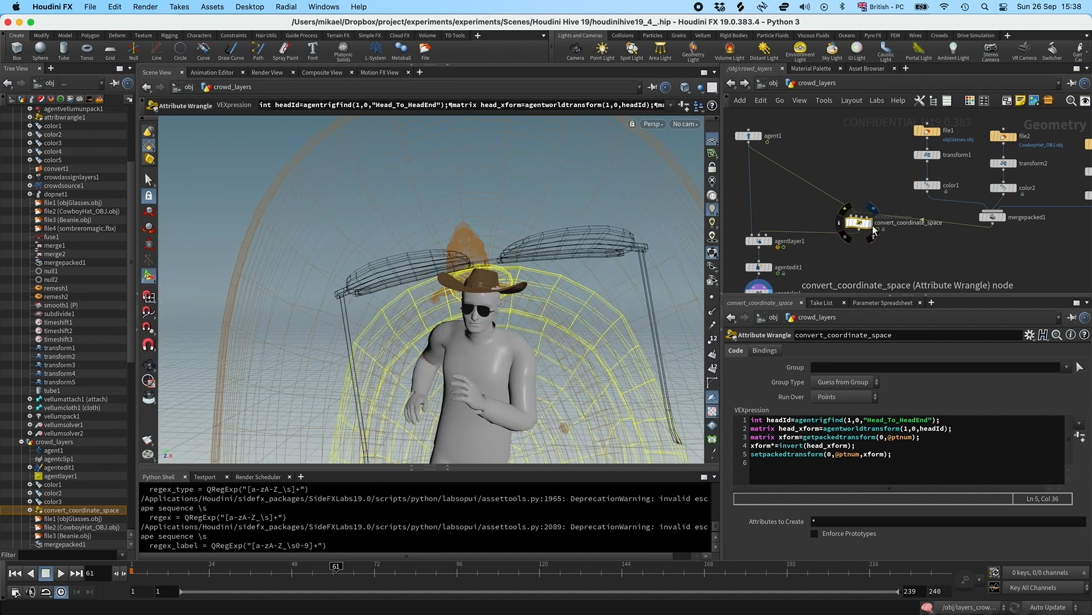
pyautogui.click(872, 210)
pyautogui.keyDown('alt'); pyautogui.moveTo(603, 264); pyautogui.dragTo(335, 347, button='right'); pyautogui.keyUp('alt')
pyautogui.click(1002, 217)
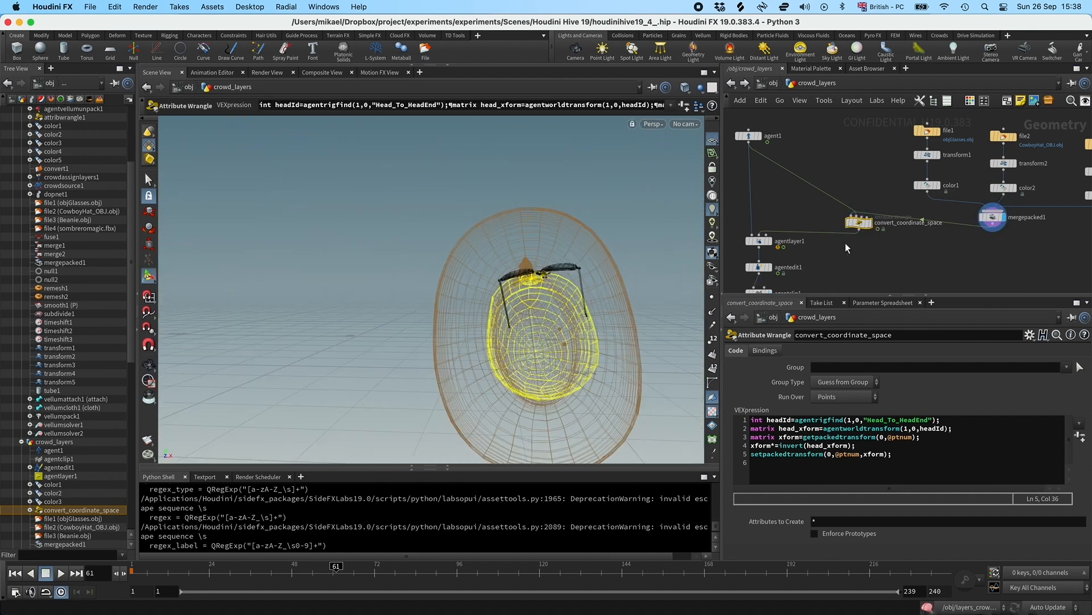
pyautogui.click(974, 228)
pyautogui.click(869, 224)
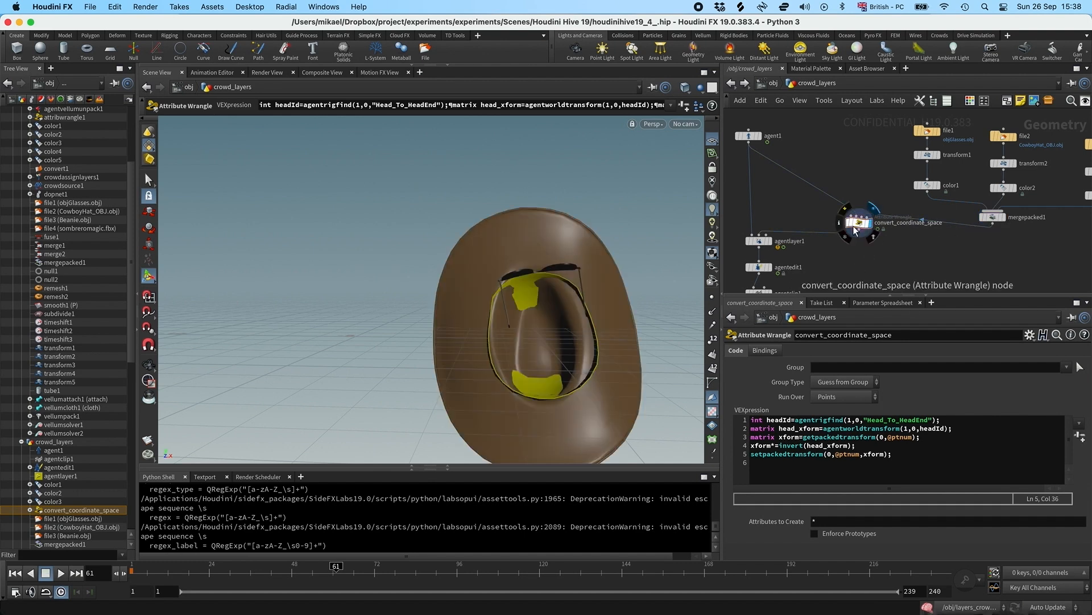
pyautogui.click(859, 225)
pyautogui.scroll(-2, 871, 236)
pyautogui.moveTo(548, 307)
pyautogui.keyDown('alt'); pyautogui.mouseDown()
pyautogui.moveTo(681, 295)
pyautogui.moveTo(528, 313)
pyautogui.mouseUp(); pyautogui.keyUp('alt')
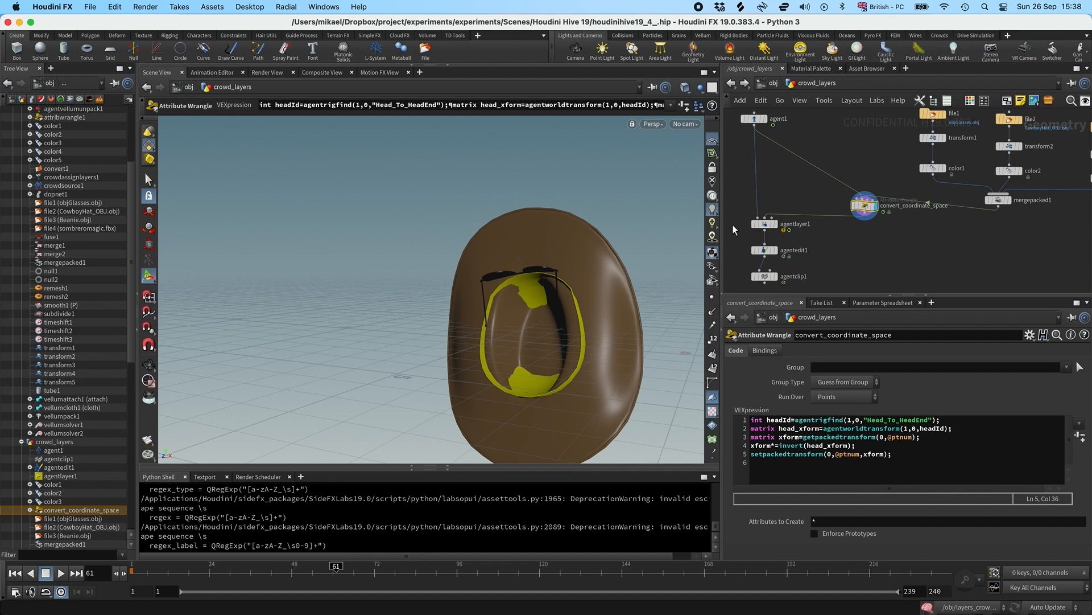
# Display the agentclip1 result with agentedit1 selected, and examine how the hat and sunglasses sit on the running agent
pyautogui.click(775, 224)
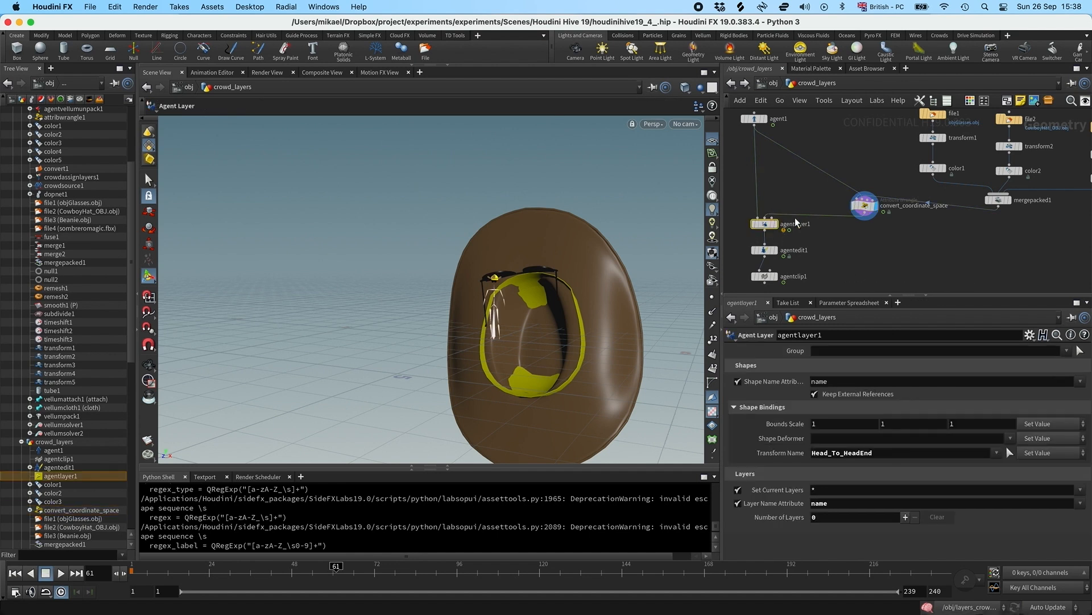
pyautogui.click(764, 250)
pyautogui.click(775, 278)
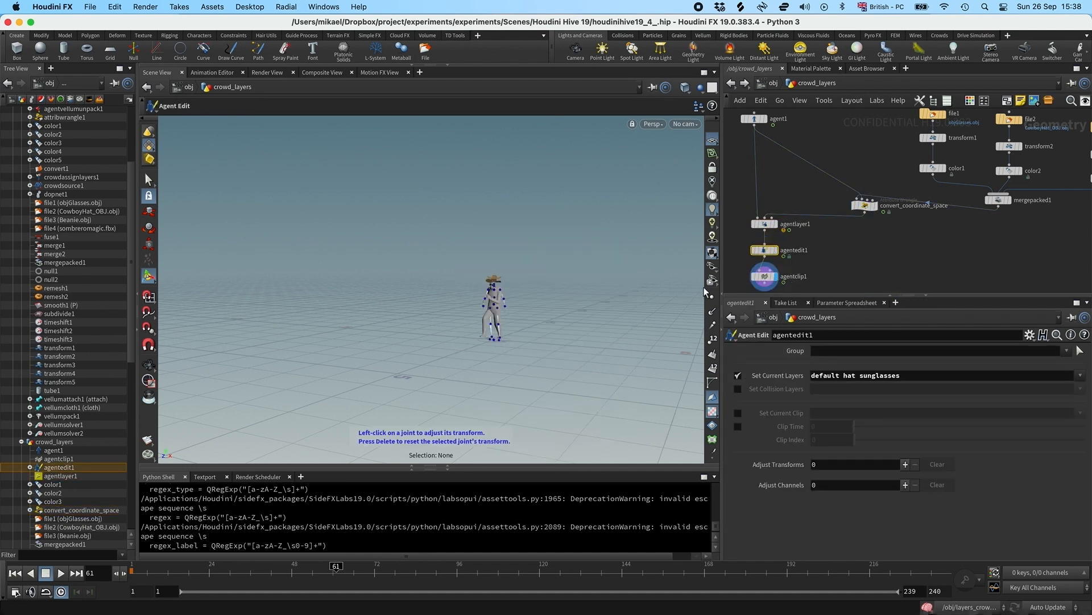
pyautogui.scroll(5, 481, 303)
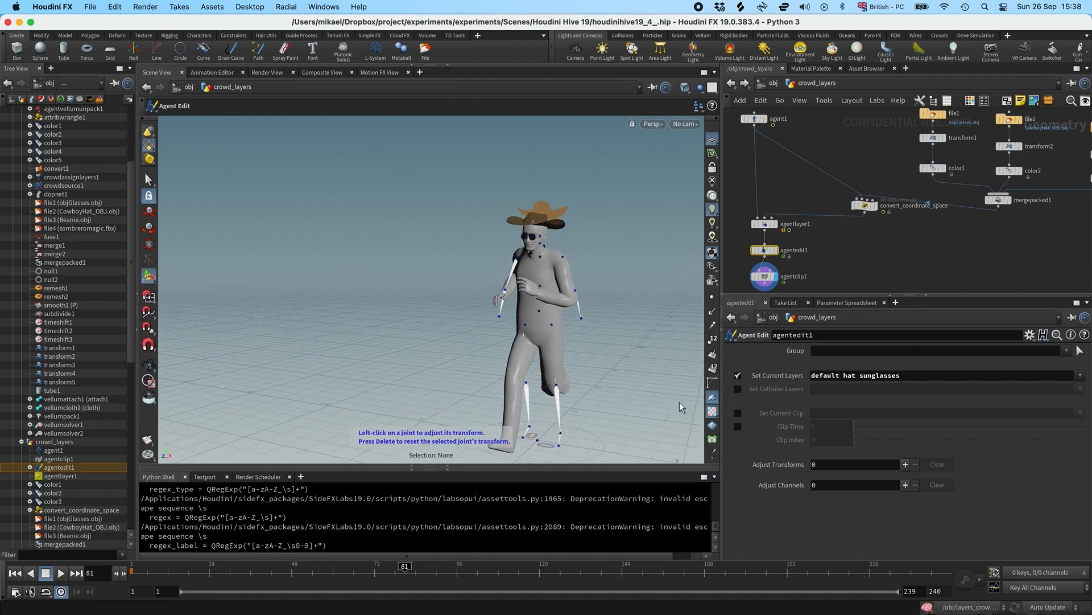
pyautogui.scroll(3, 839, 233)
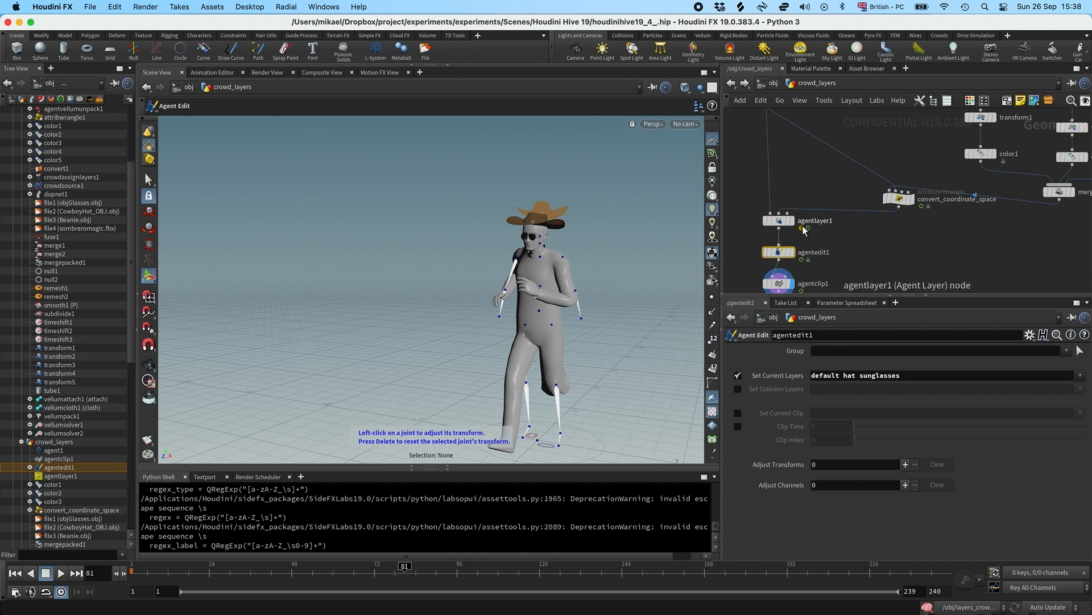
# Read the warning details in agentlayer1's node information, and close the information window
pyautogui.click(778, 221)
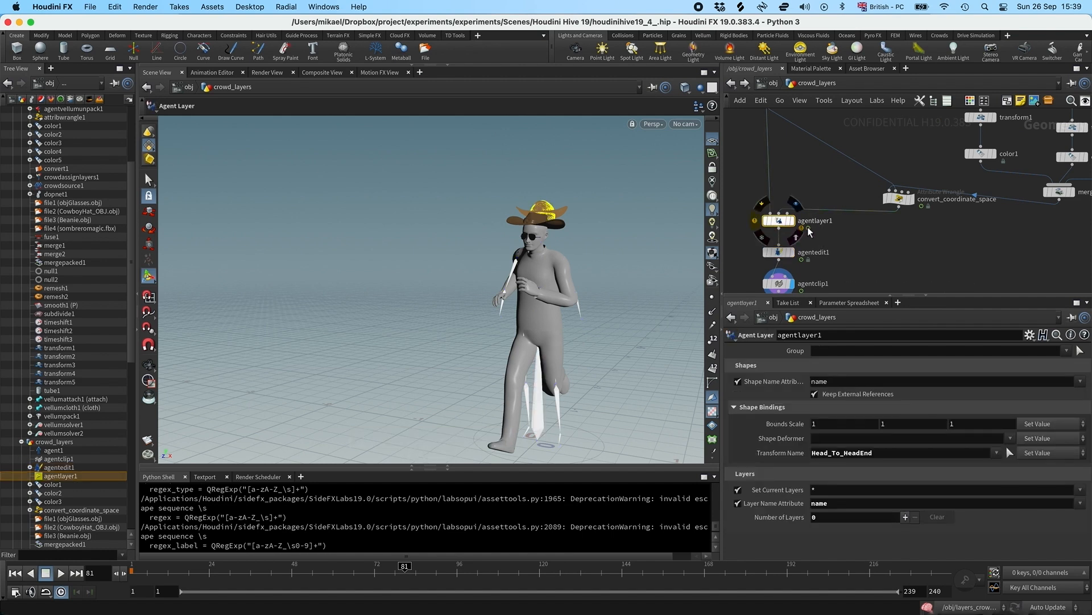
pyautogui.click(755, 221)
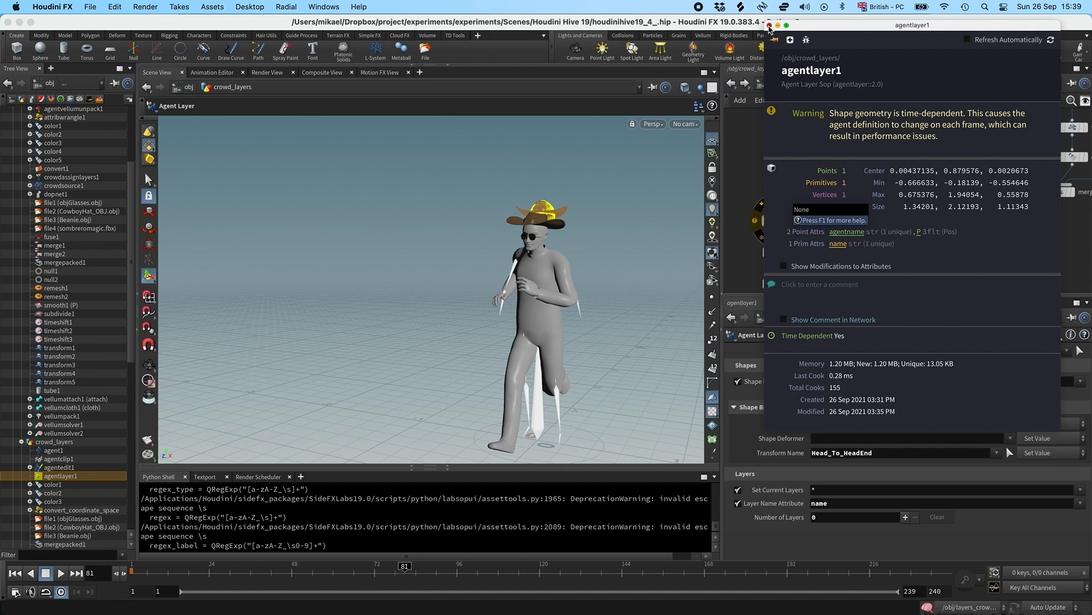
pyautogui.click(769, 25)
# Show the parameters of agent1, the source agent feeding agentlayer1 and the wrangle
pyautogui.moveTo(812, 156); pyautogui.dragTo(811, 194, button='middle')
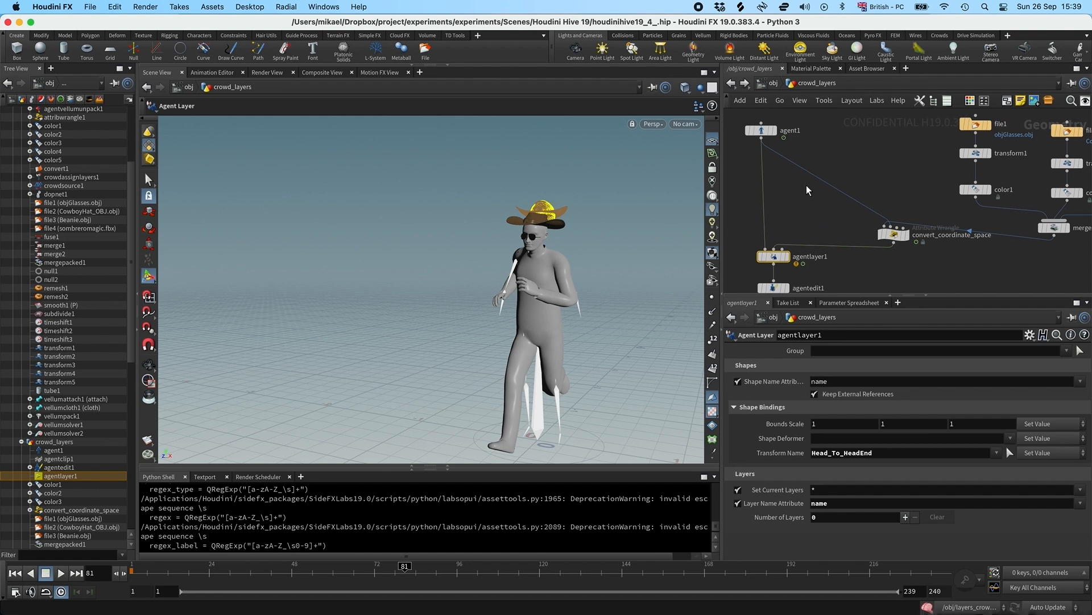
pyautogui.click(764, 131)
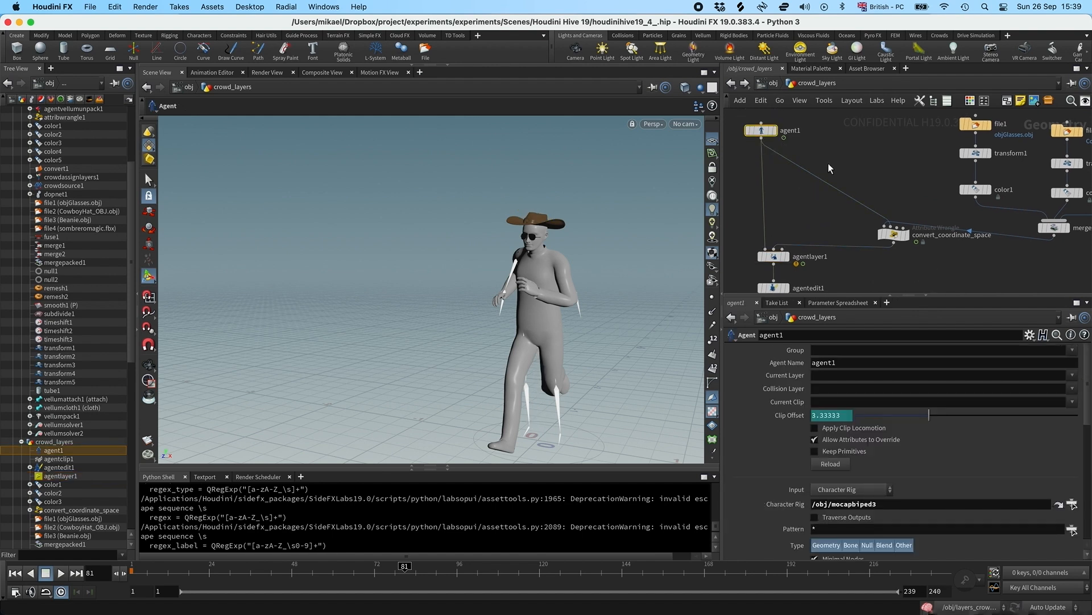
# Insert a Time Shift node directly after agent1, ahead of the agentlayer1 and convert_coordinate_space branches
pyautogui.press('Tab')
pyautogui.write('tim')
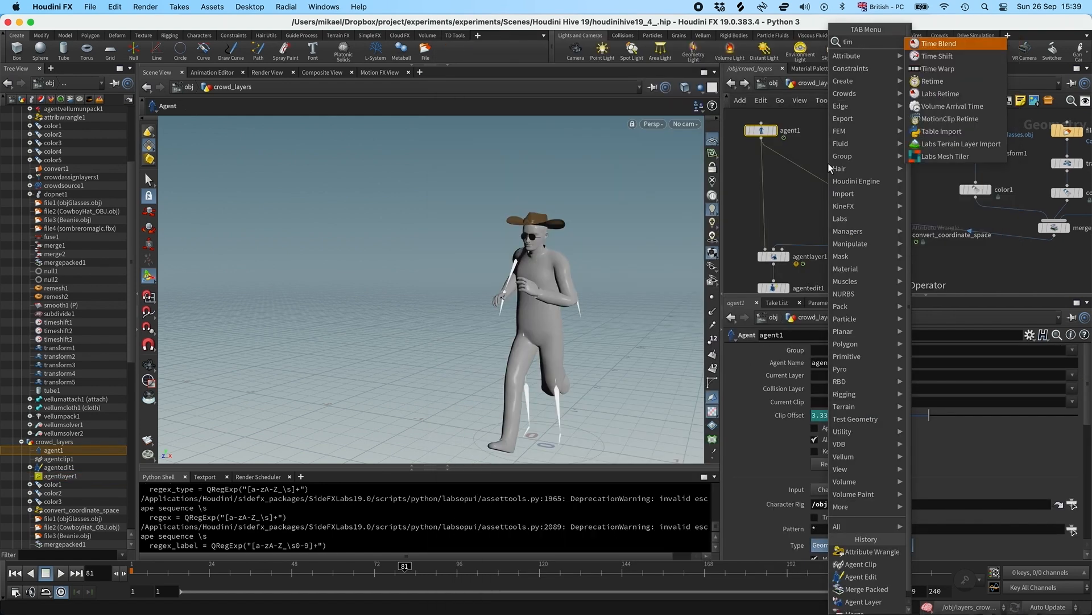
pyautogui.press('Down')
pyautogui.press('Return')
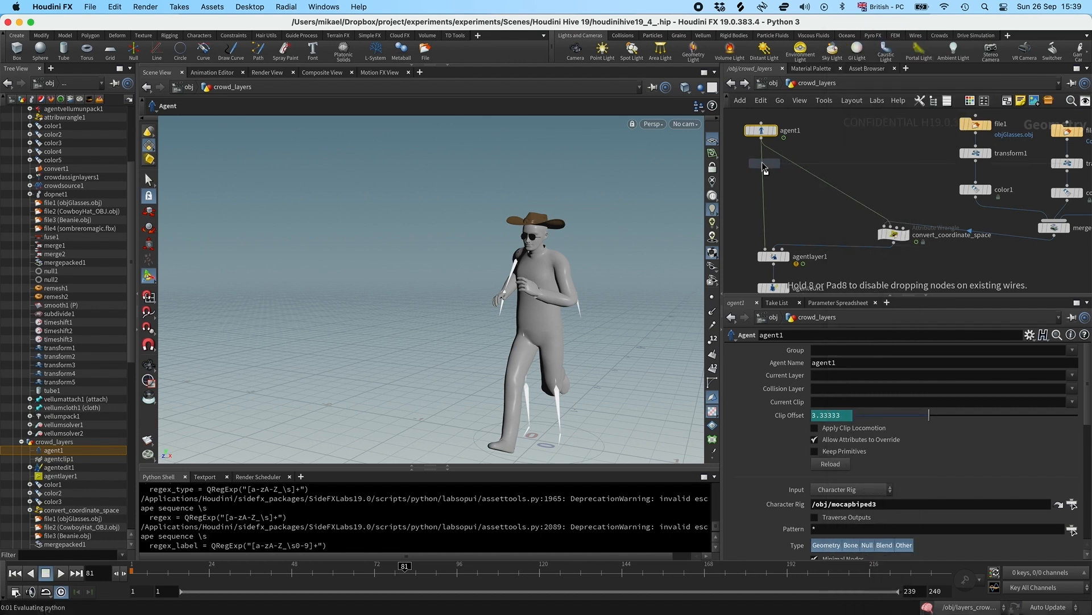
pyautogui.click(759, 159)
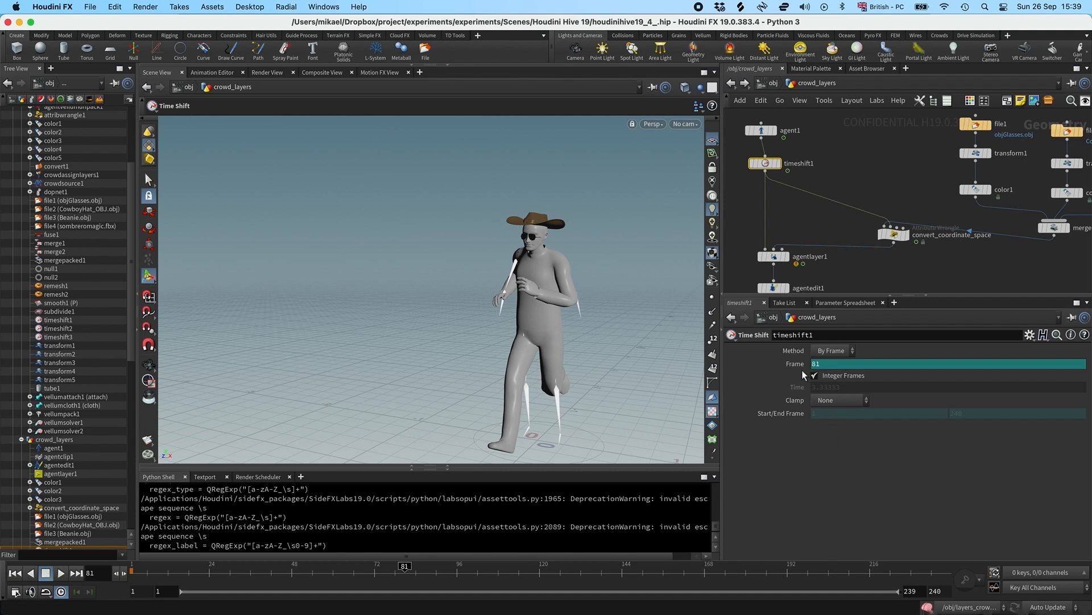
# Set timeshift1's Frame to $FSTART and scrub the timeline to check the agent's motion
pyautogui.click(835, 363)
pyautogui.write('START')
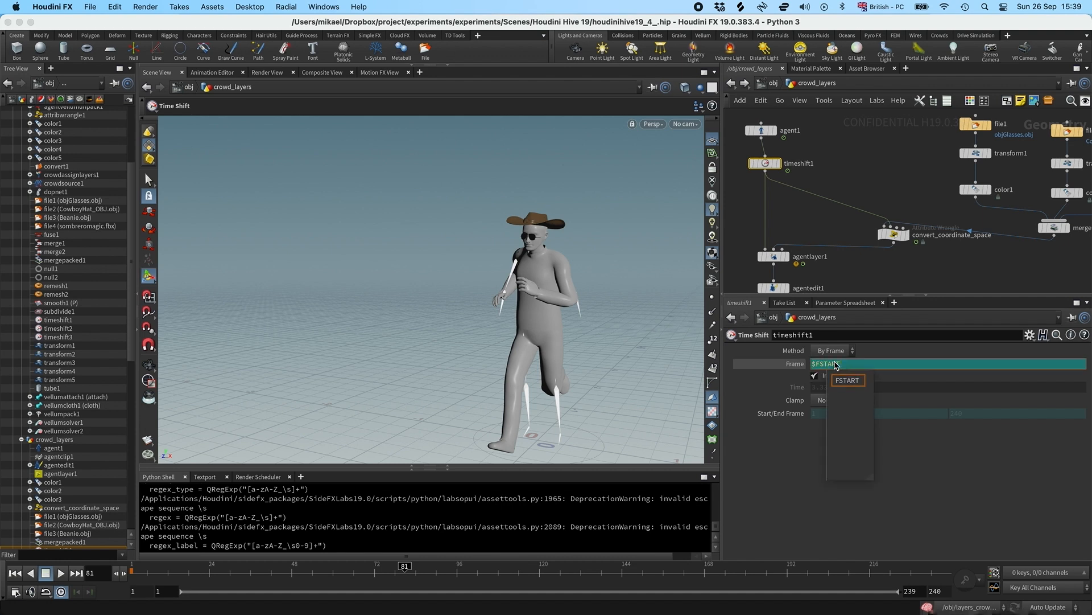
pyautogui.press('Return')
pyautogui.middleClick(772, 186)
pyautogui.moveTo(778, 210); pyautogui.dragTo(793, 171, button='middle')
pyautogui.moveTo(256, 575); pyautogui.dragTo(359, 574)
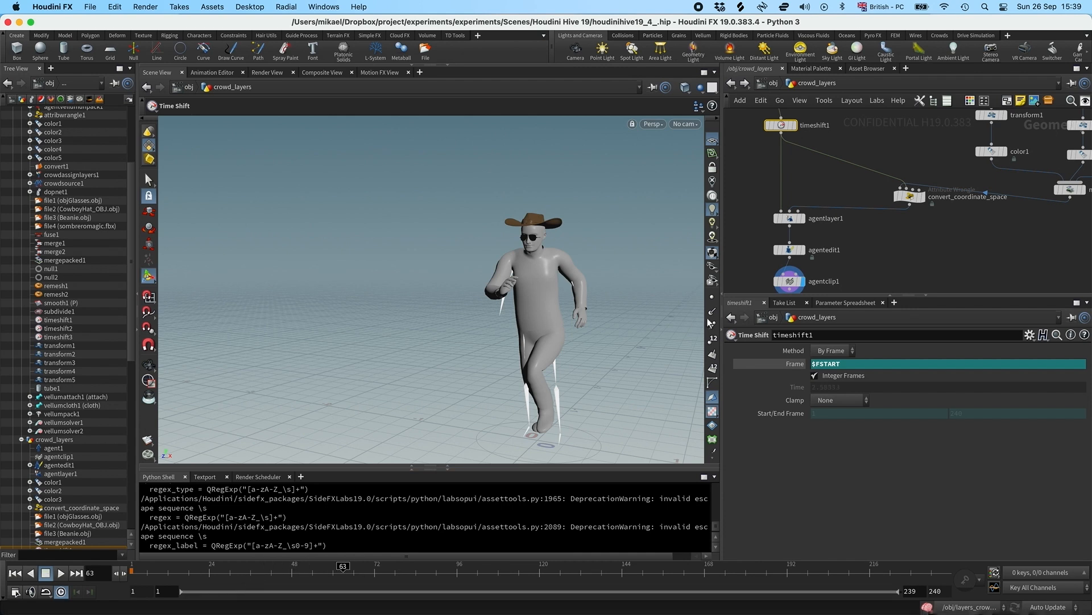
# Enable Clip Time on agentedit1, set it to $T, and scrub the timeline to check the animation
pyautogui.middleClick(796, 247)
pyautogui.click(791, 250)
pyautogui.moveTo(850, 264); pyautogui.dragTo(841, 242, button='middle')
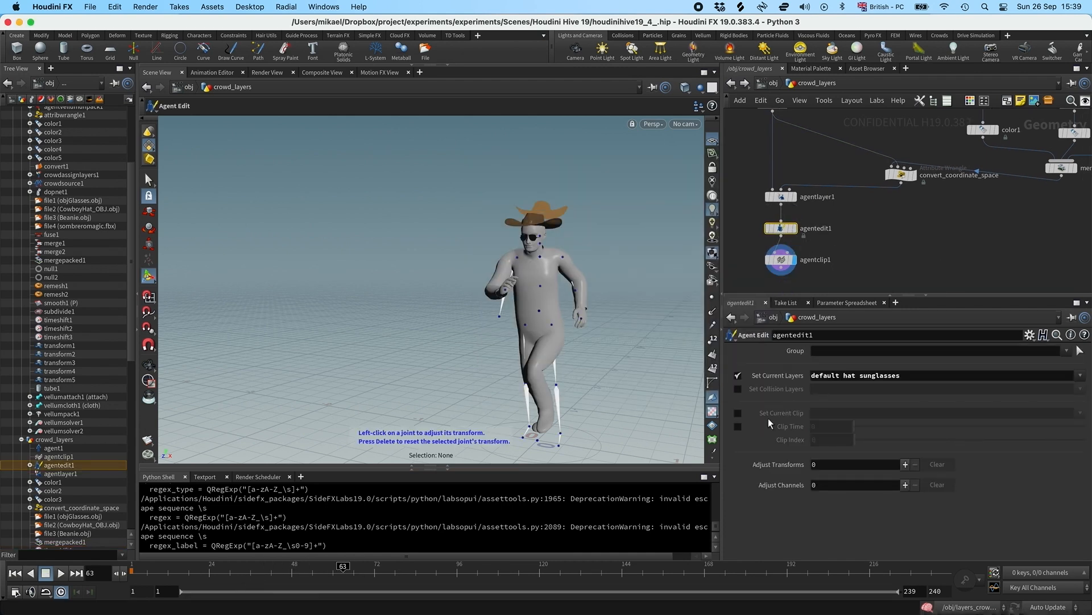
pyautogui.click(737, 425)
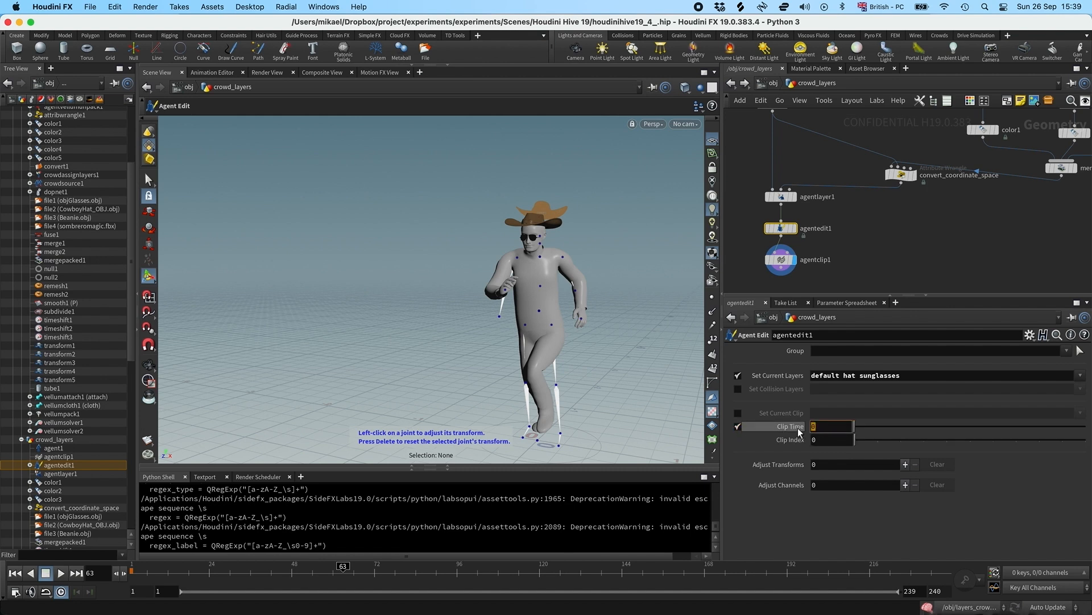
pyautogui.write('$T')
pyautogui.press('Return')
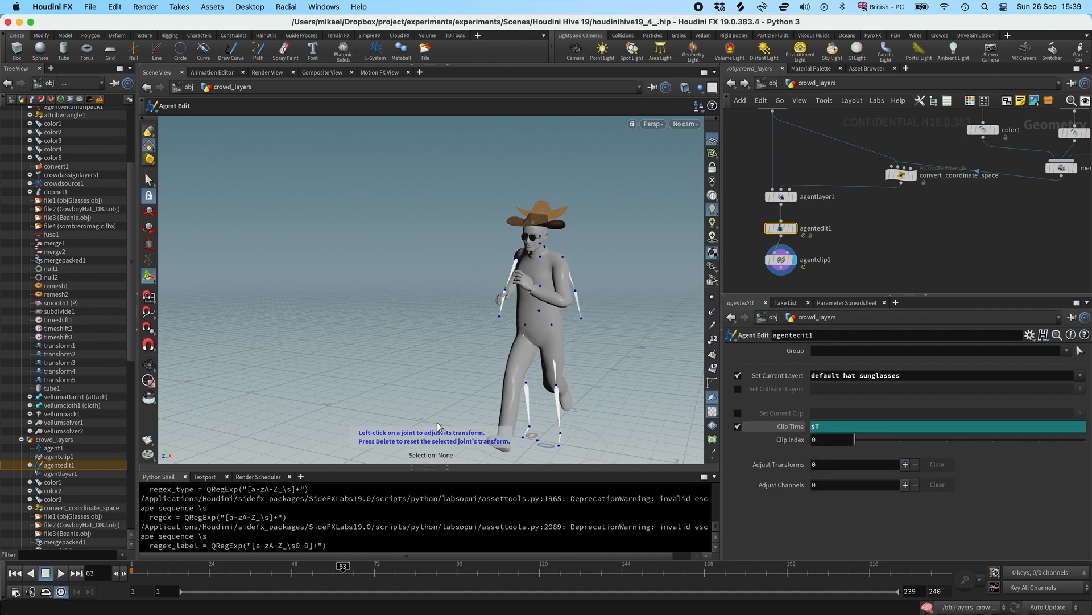
pyautogui.moveTo(226, 572); pyautogui.dragTo(332, 566)
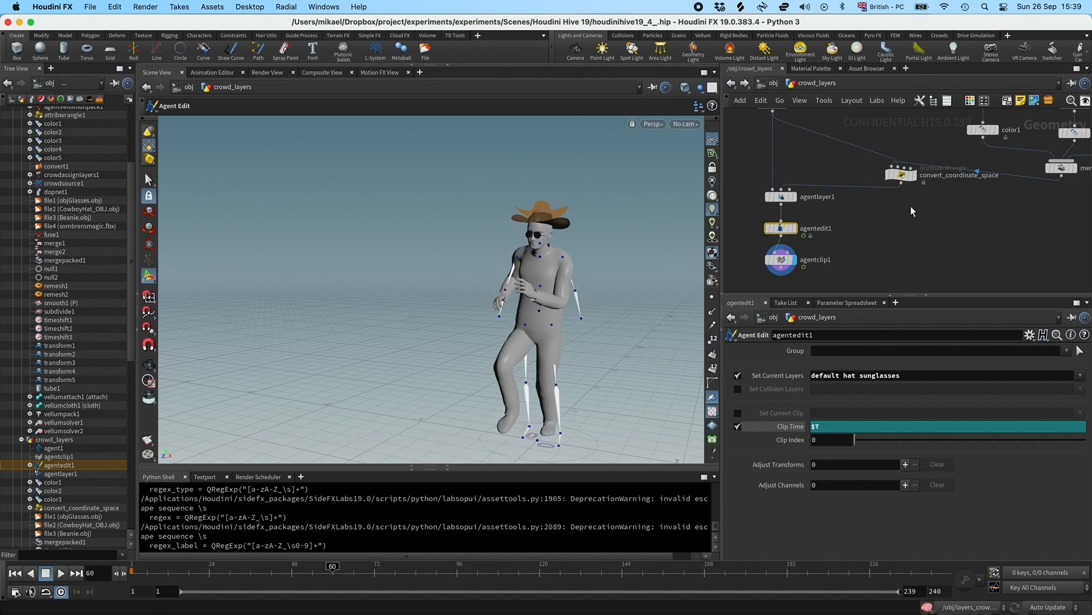
pyautogui.moveTo(995, 208); pyautogui.dragTo(975, 200, button='middle')
pyautogui.moveTo(993, 197)
pyautogui.mouseDown(button='right')
pyautogui.moveTo(941, 216)
pyautogui.moveTo(1007, 201)
pyautogui.mouseUp(button='right')
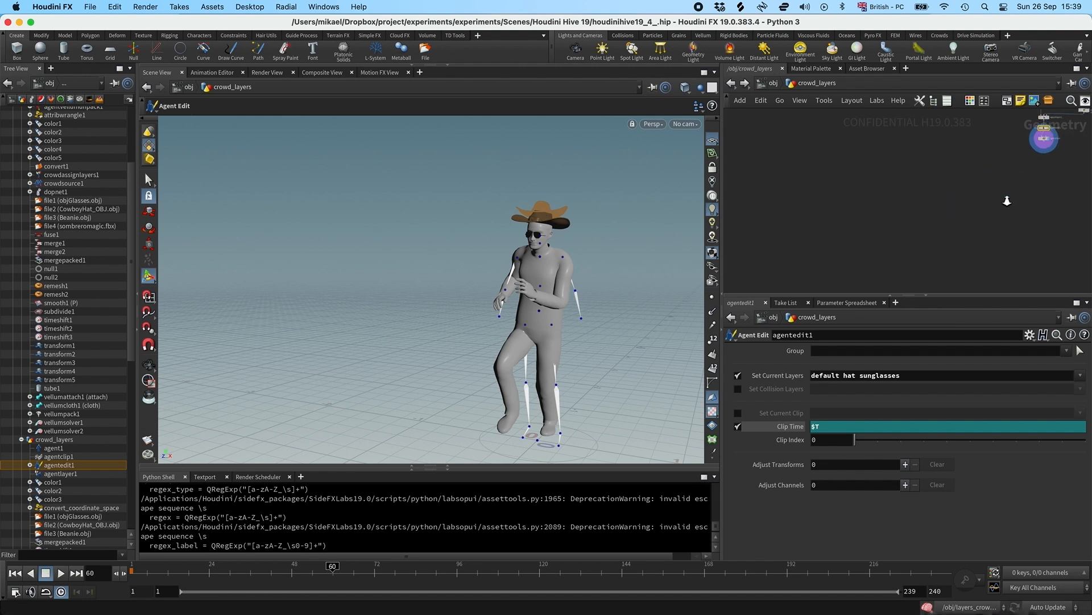
pyautogui.press('h')
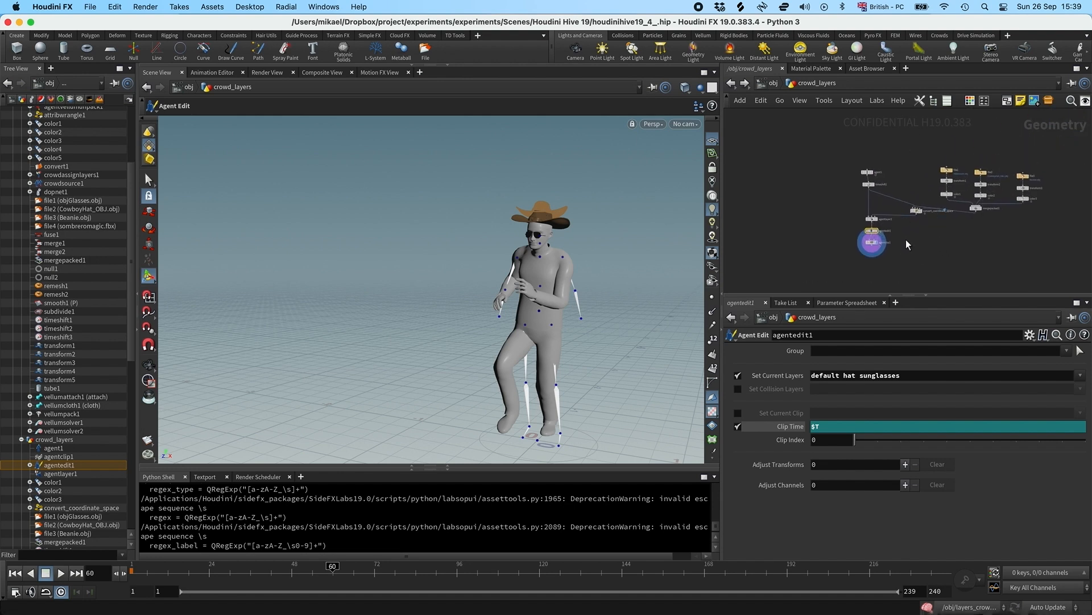
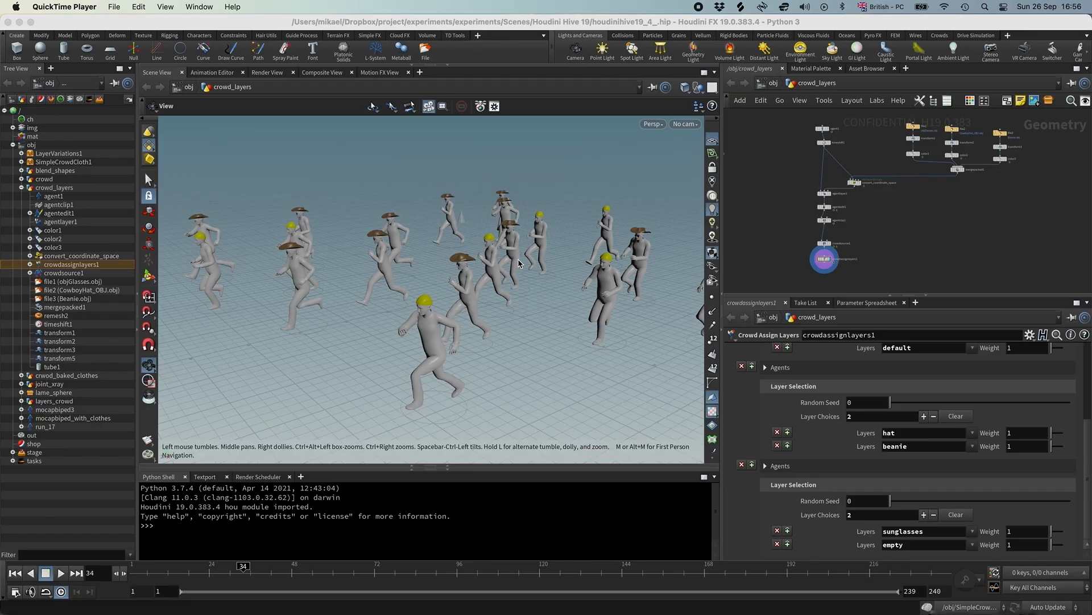
# Select crowdassignlayers1 and examine the crowd's hat and beanie variations from several angles
pyautogui.moveTo(486, 291); pyautogui.dragTo(523, 274)
pyautogui.scroll(3, 832, 224)
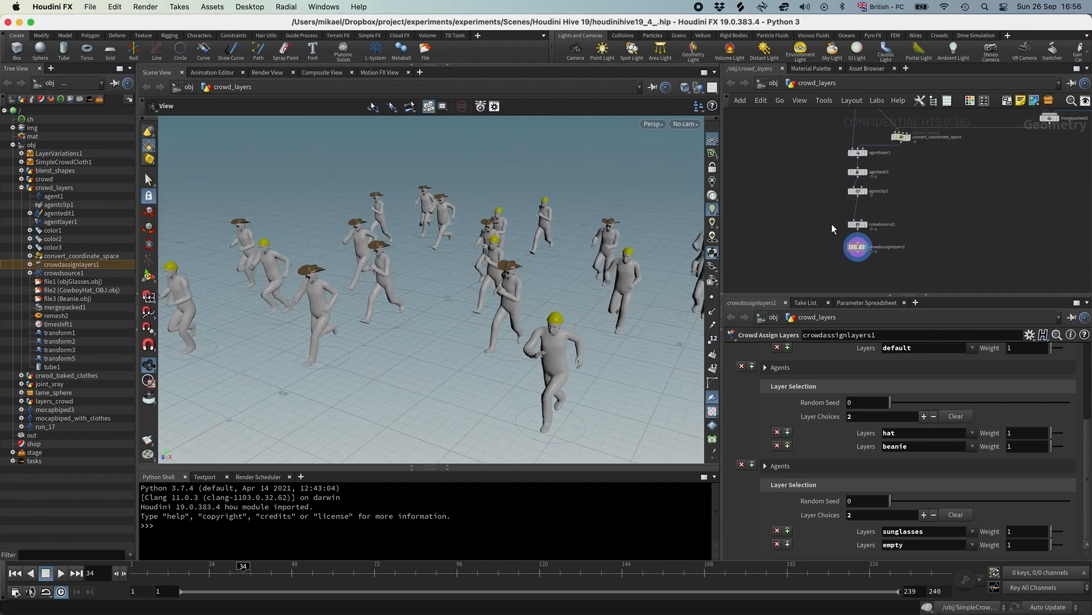
pyautogui.click(857, 247)
pyautogui.moveTo(501, 250); pyautogui.dragTo(514, 243)
pyautogui.moveTo(514, 243); pyautogui.dragTo(456, 261, button='right')
pyautogui.moveTo(456, 261); pyautogui.dragTo(433, 264)
pyautogui.moveTo(821, 172); pyautogui.dragTo(769, 216, button='middle')
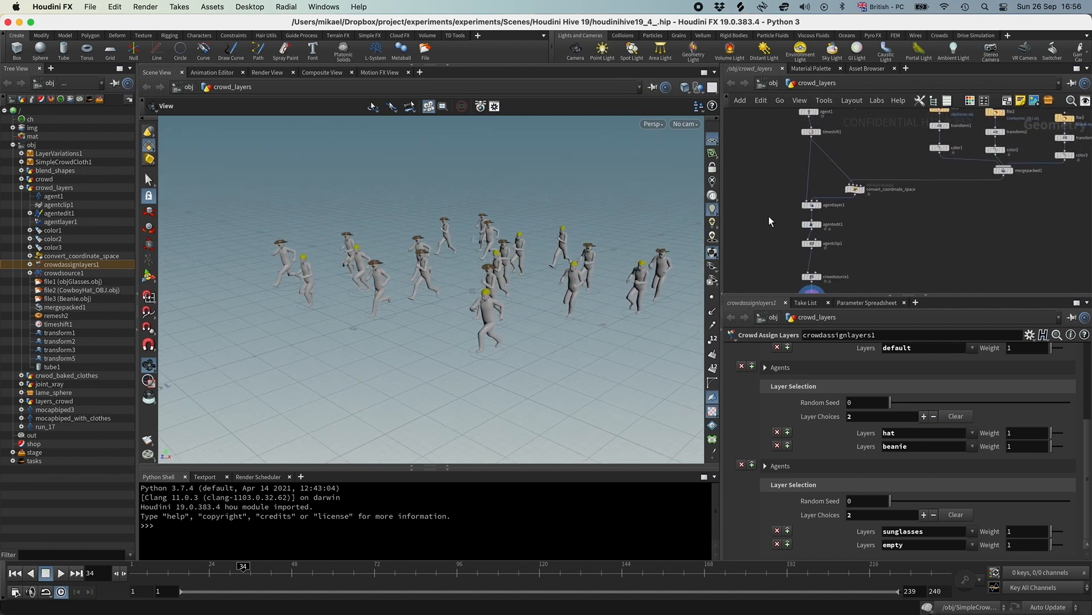
# Display transform5 at the end of the tube1 branch and frame its cone hat for inspection
pyautogui.press('h')
pyautogui.scroll(4, 818, 213)
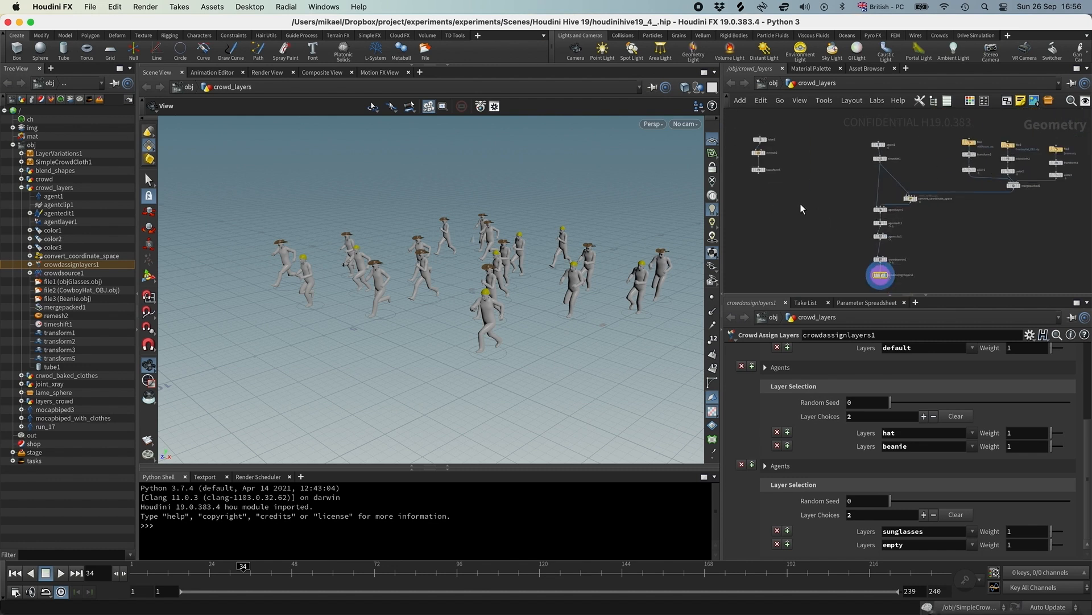
pyautogui.scroll(2, 807, 225)
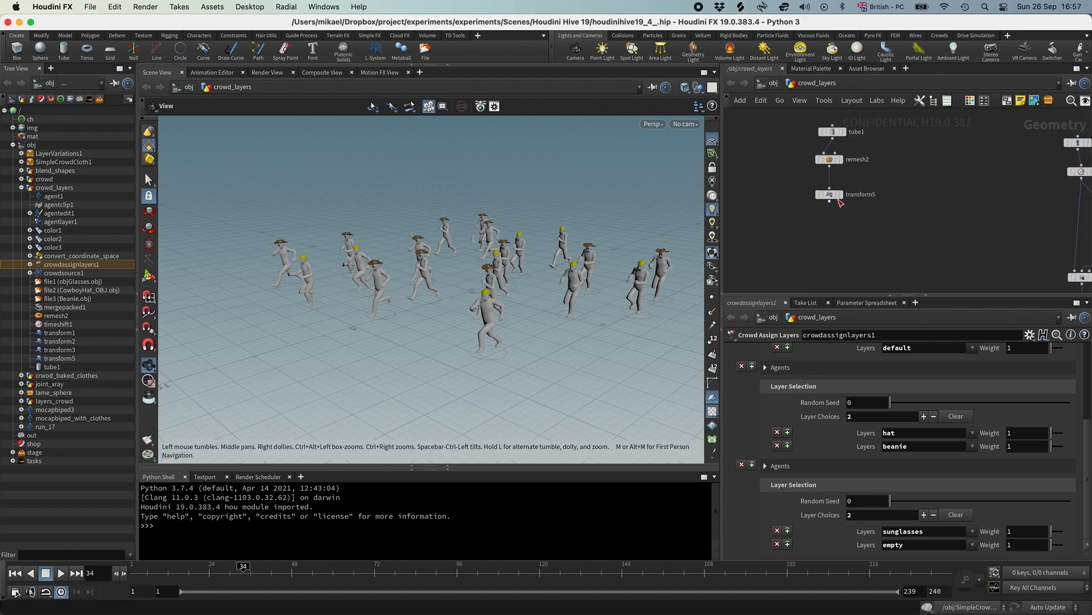
pyautogui.click(843, 197)
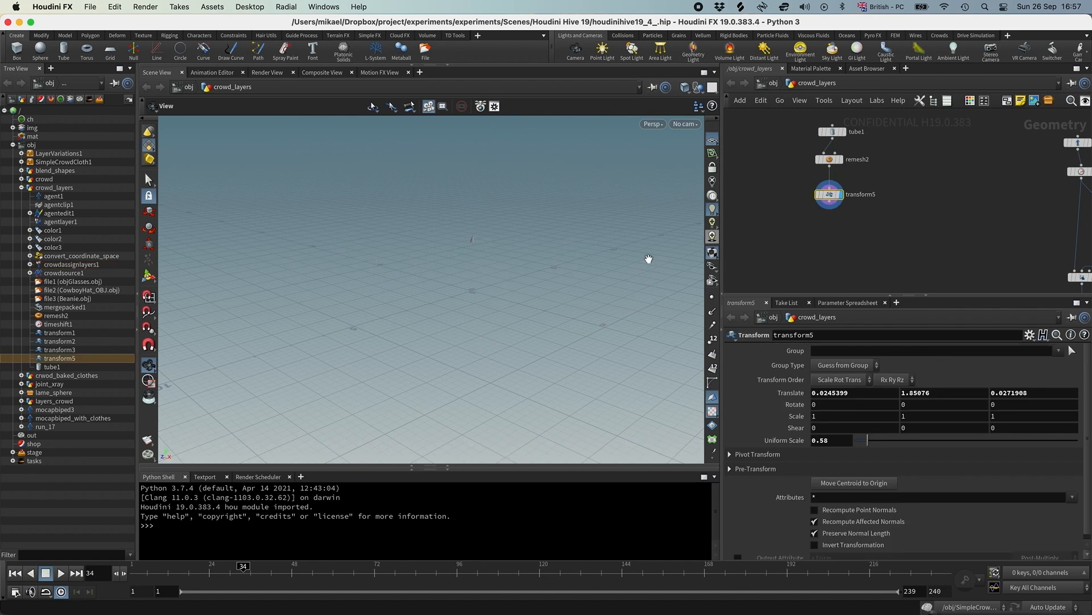
pyautogui.hotkey('space', 'g')
pyautogui.moveTo(448, 259); pyautogui.dragTo(404, 268)
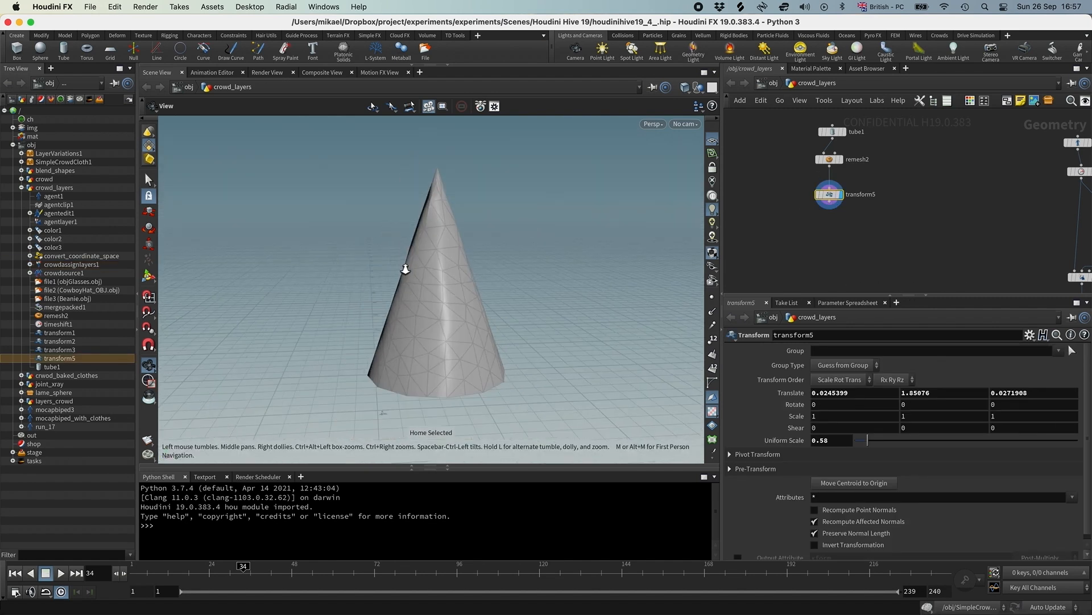
pyautogui.moveTo(404, 268); pyautogui.dragTo(434, 247, button='right')
pyautogui.moveTo(955, 182); pyautogui.dragTo(907, 190, button='middle')
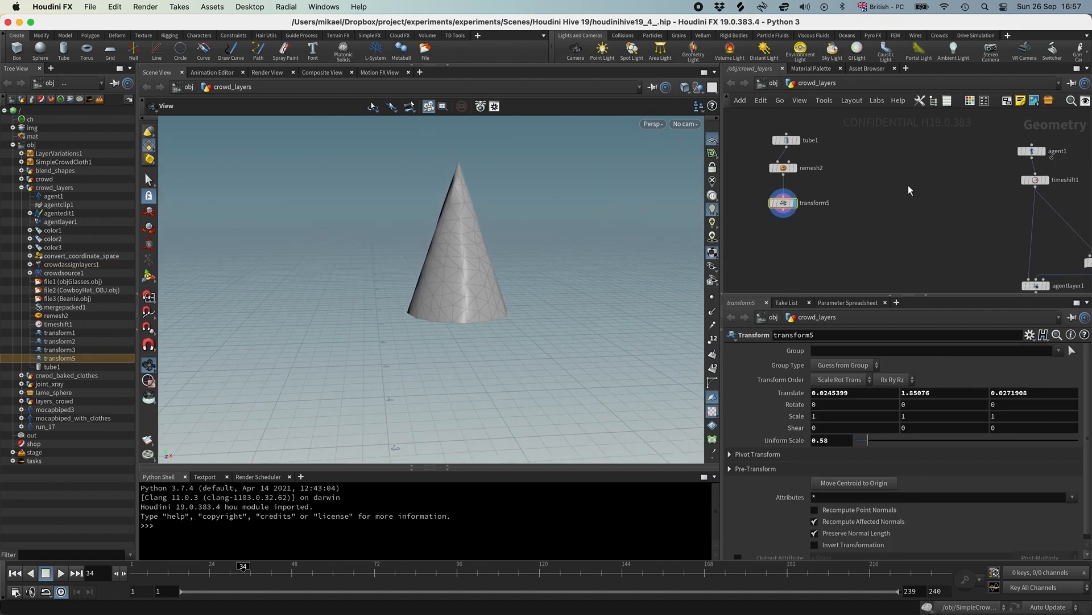
pyautogui.click(1031, 154)
pyautogui.scroll(-3, 946, 219)
pyautogui.moveTo(1017, 208); pyautogui.dragTo(937, 211, button='middle')
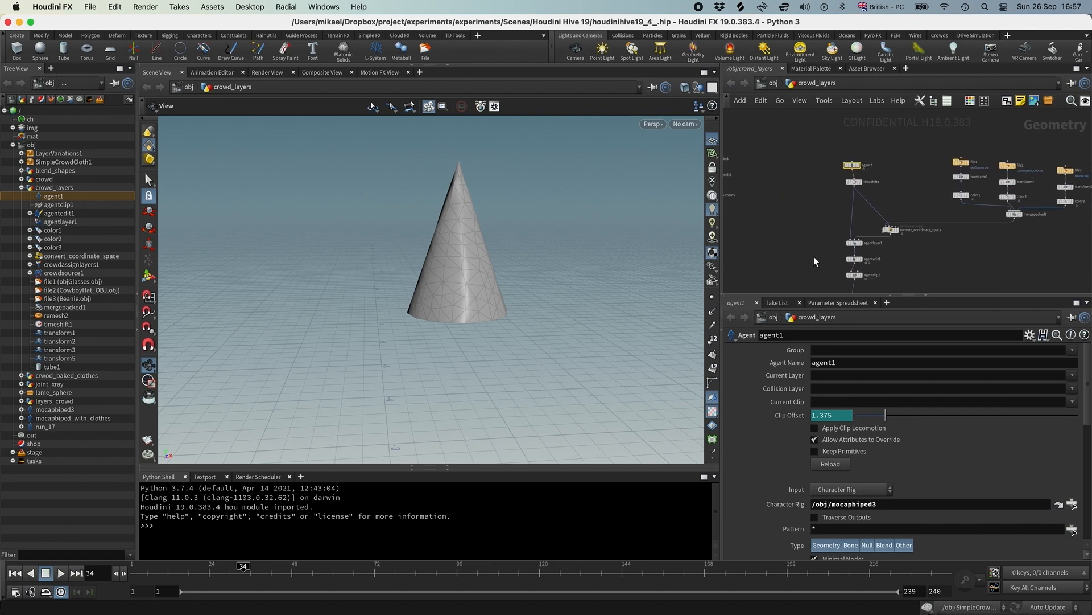
# Add a Vellum Configure Cloth node below transform5, wired to its output
pyautogui.moveTo(797, 241); pyautogui.dragTo(847, 246, button='middle')
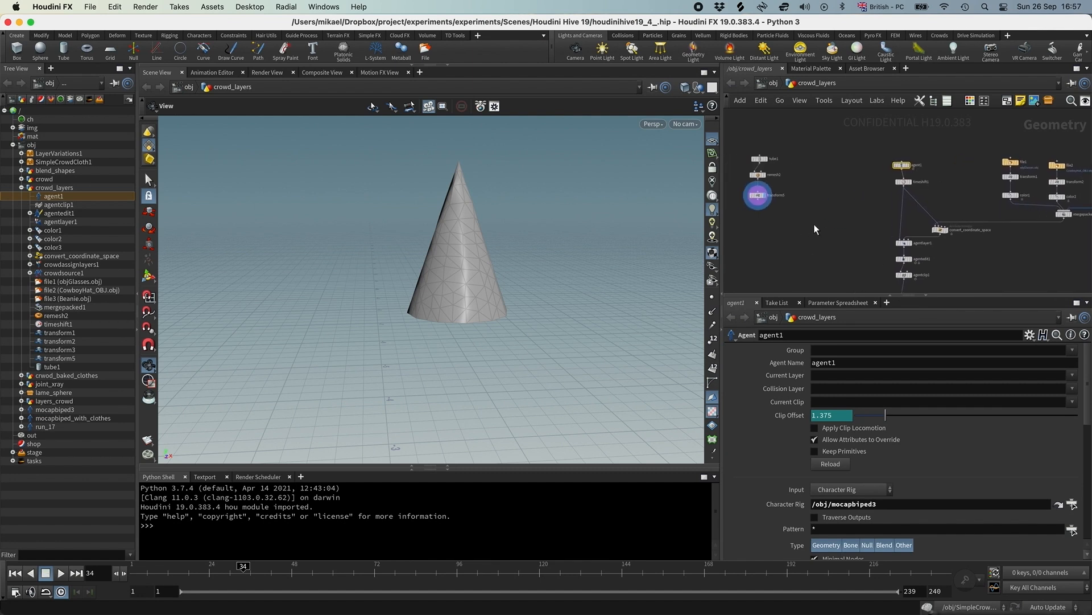
pyautogui.press('Tab')
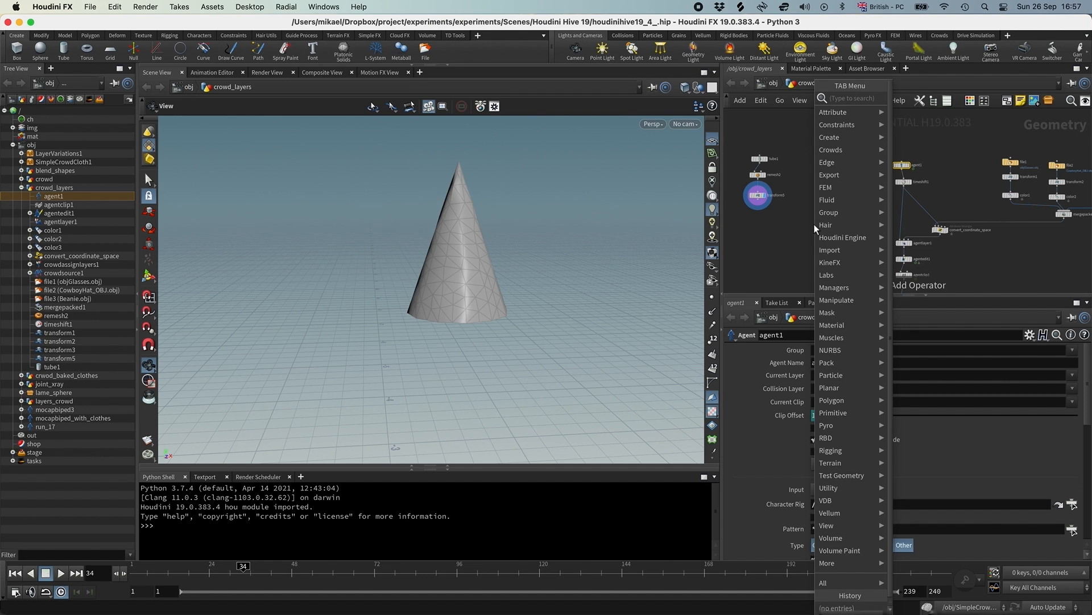
pyautogui.write('vellum')
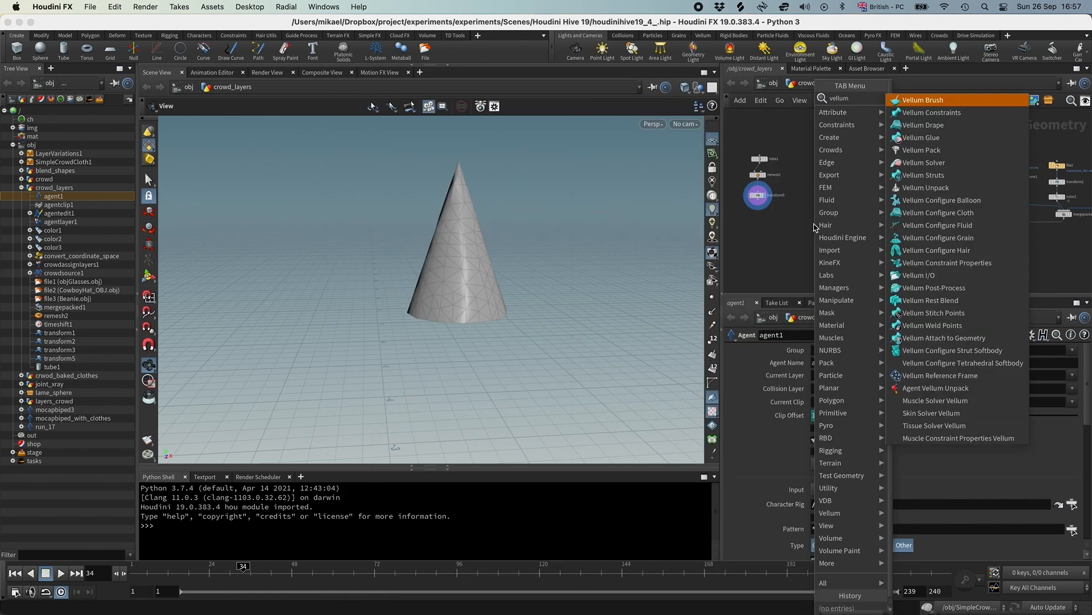
pyautogui.write(' c')
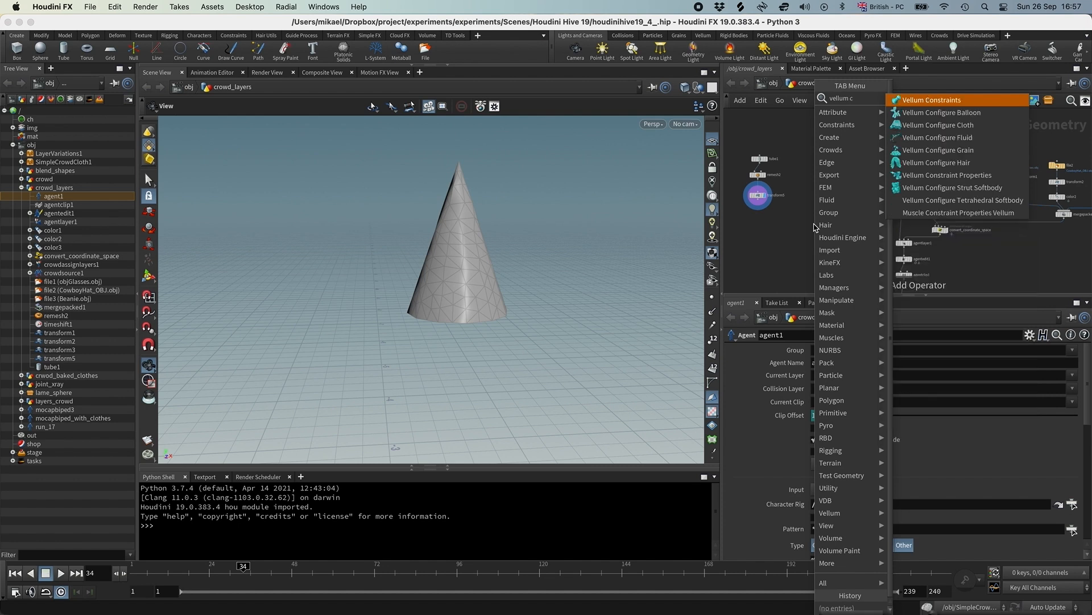
pyautogui.write('onfcl')
pyautogui.press('Return')
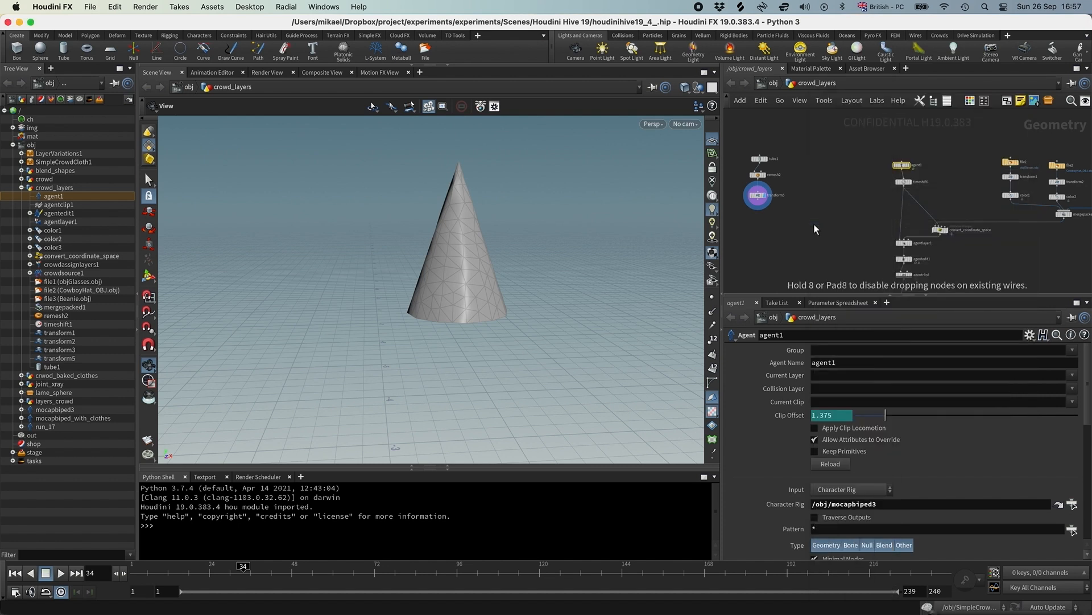
pyautogui.click(749, 222)
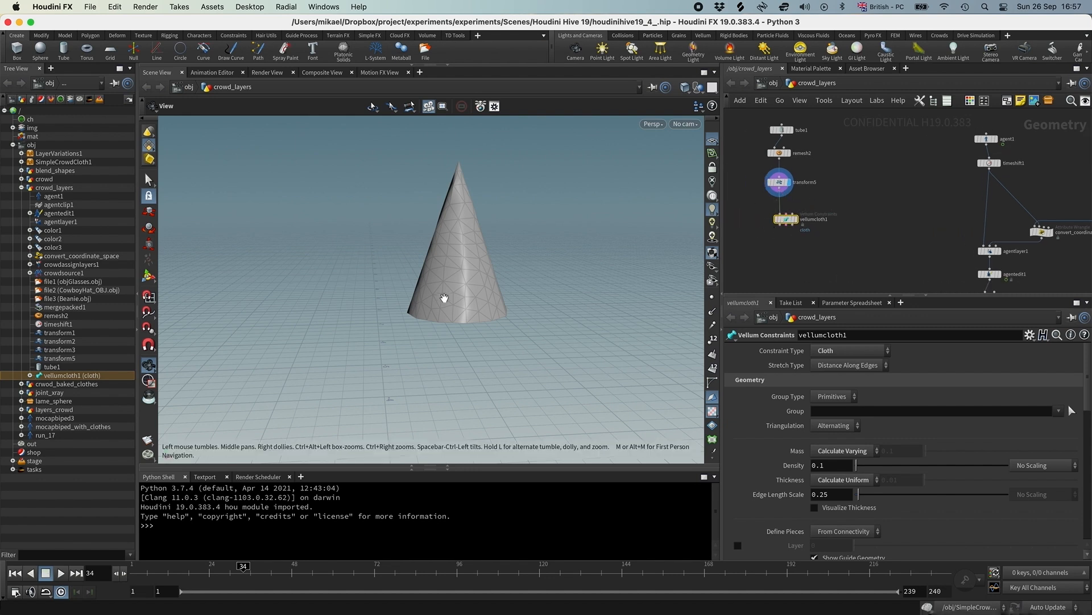
# Add an Unpack node fed by agent1, wire its output into vellumcloth1's collision geometry input, and display vellumcloth1
pyautogui.moveTo(966, 152); pyautogui.dragTo(954, 164, button='middle')
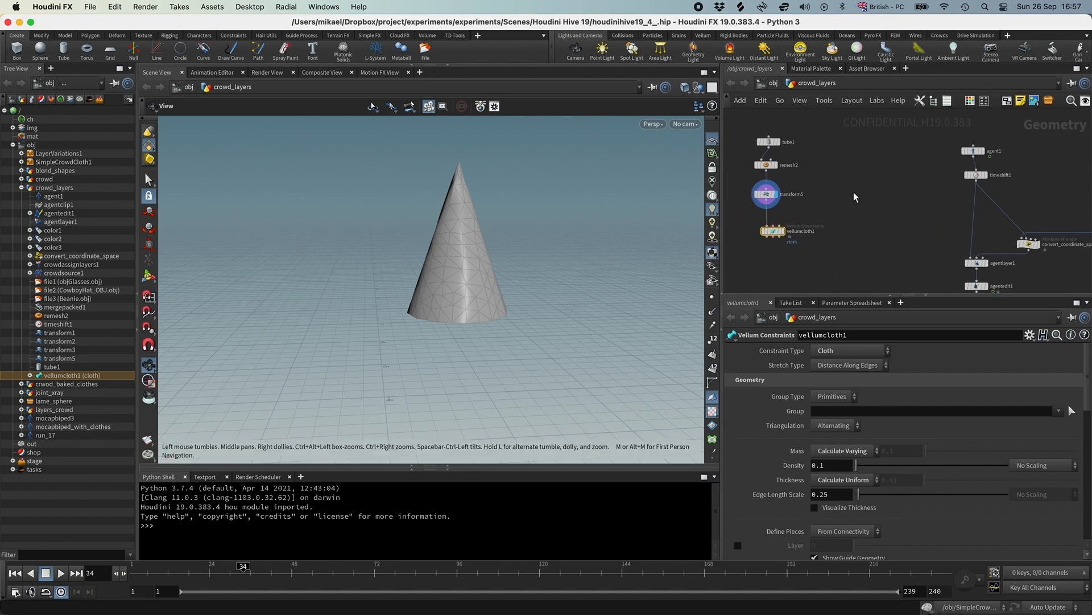
pyautogui.press('Tab')
pyautogui.write('unpack')
pyautogui.press('Return')
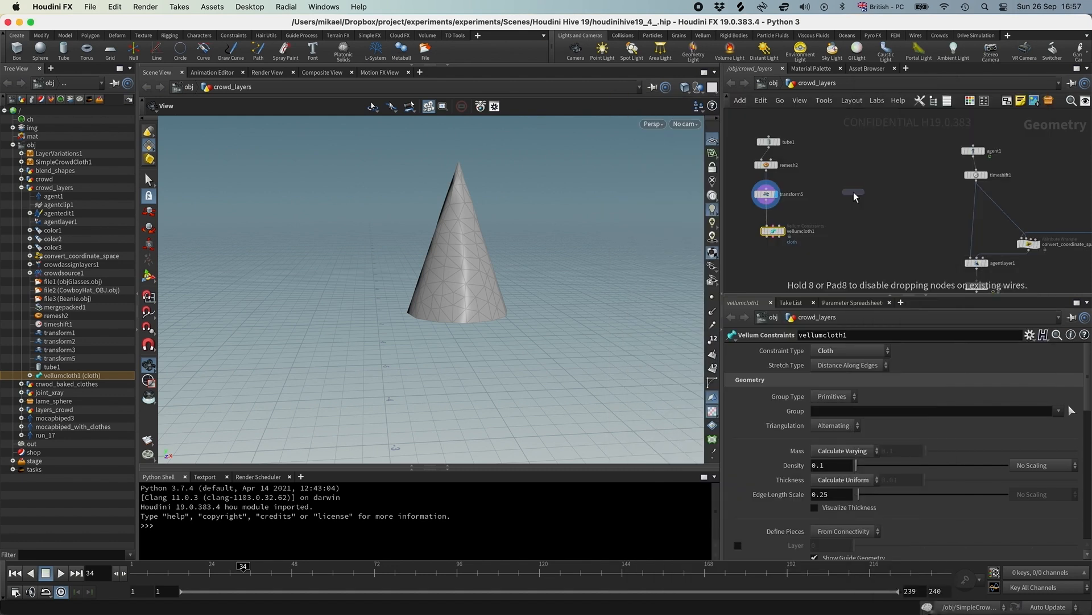
pyautogui.click(852, 195)
pyautogui.moveTo(781, 226); pyautogui.dragTo(973, 157)
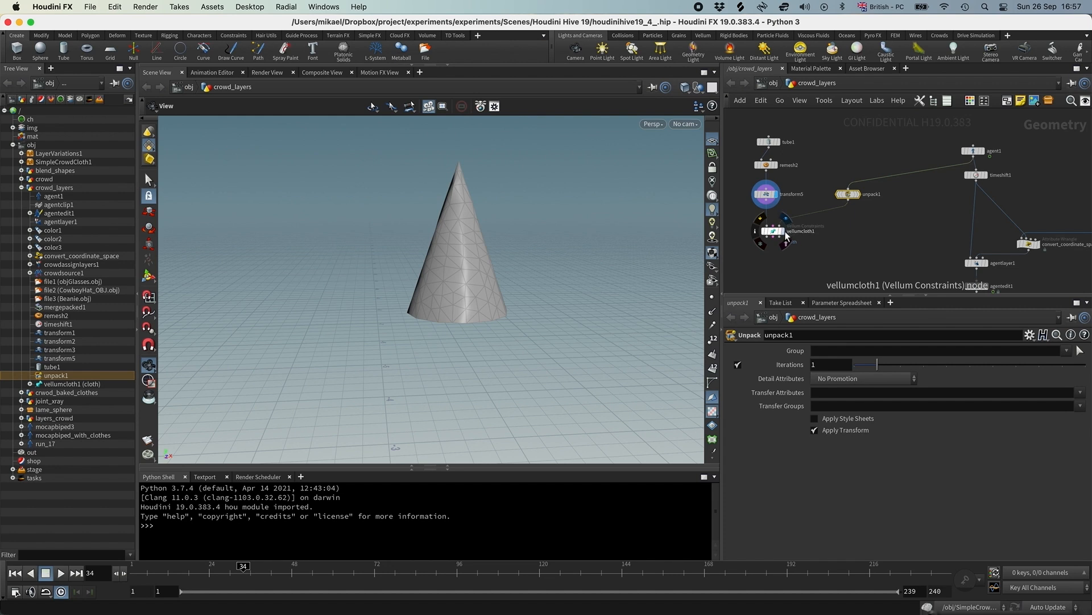
pyautogui.click(785, 234)
# Add a Vellum Attach to Geometry constraint after vellumcloth1, display it on the cone hat, and review its Closest Point and Stretch settings
pyautogui.moveTo(819, 263); pyautogui.dragTo(827, 244, button='middle')
pyautogui.press('Tab')
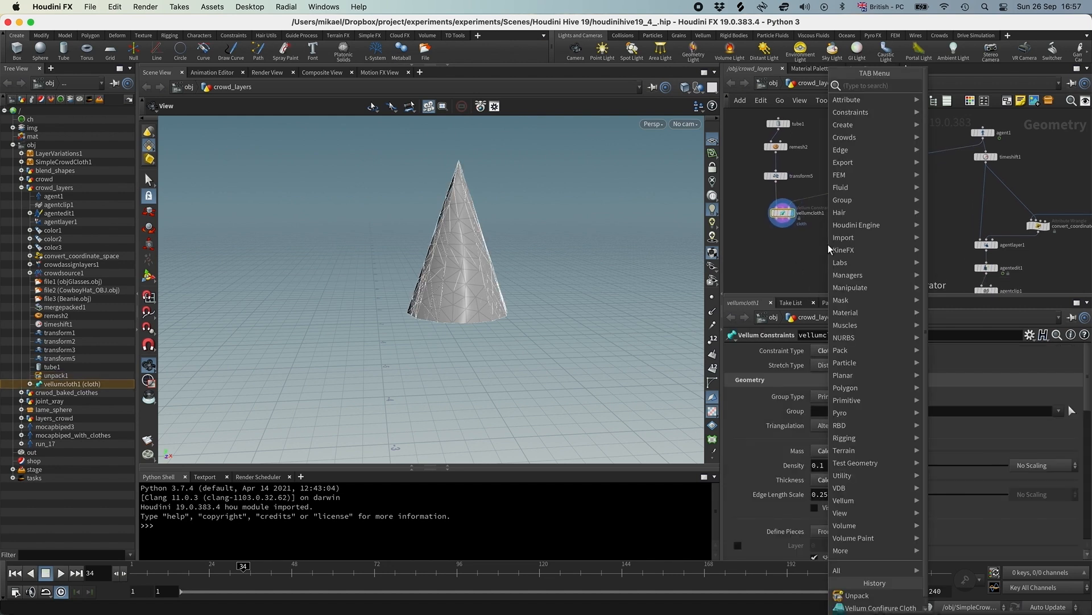
pyautogui.write('attach')
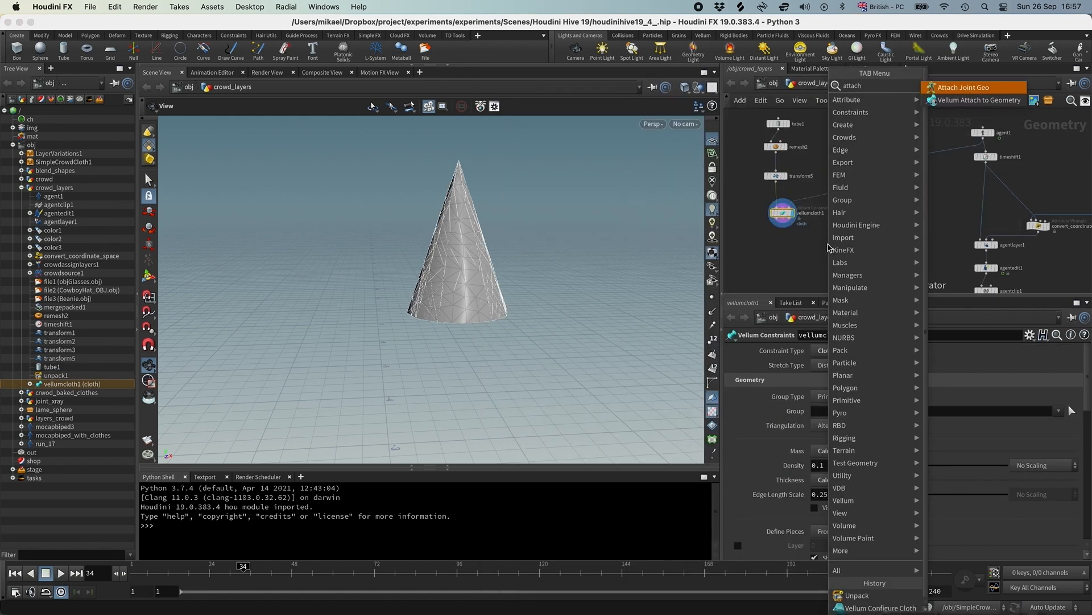
pyautogui.press('Return')
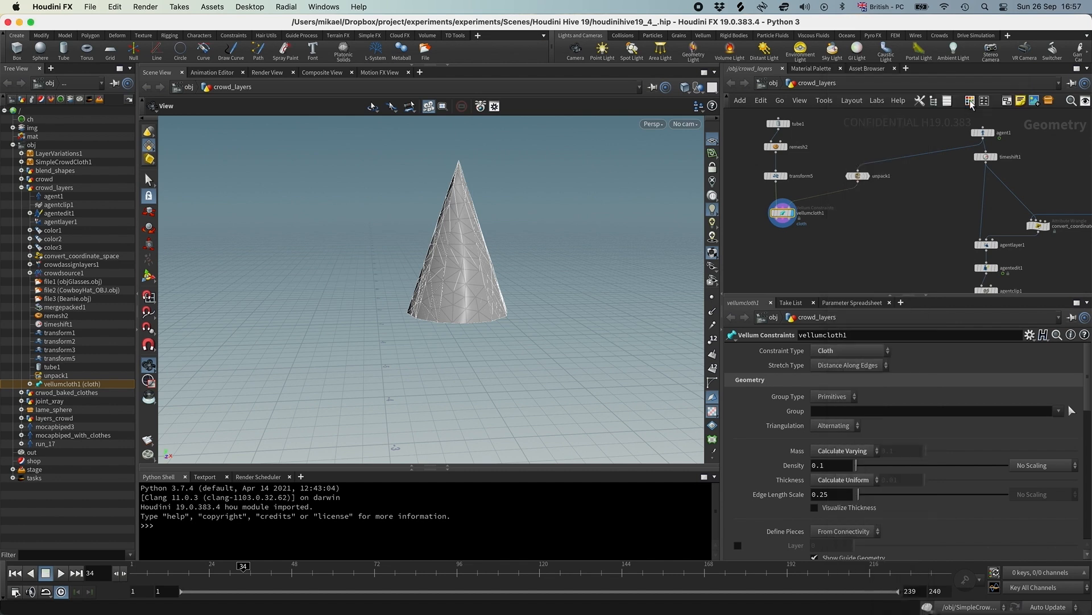
pyautogui.click(785, 223)
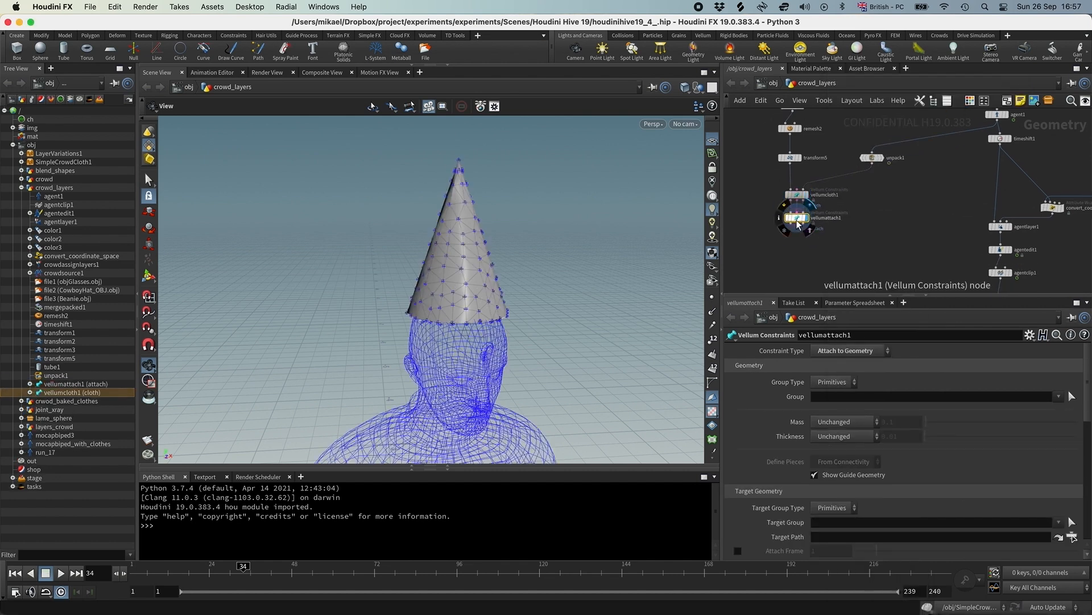
pyautogui.moveTo(447, 217); pyautogui.dragTo(425, 212)
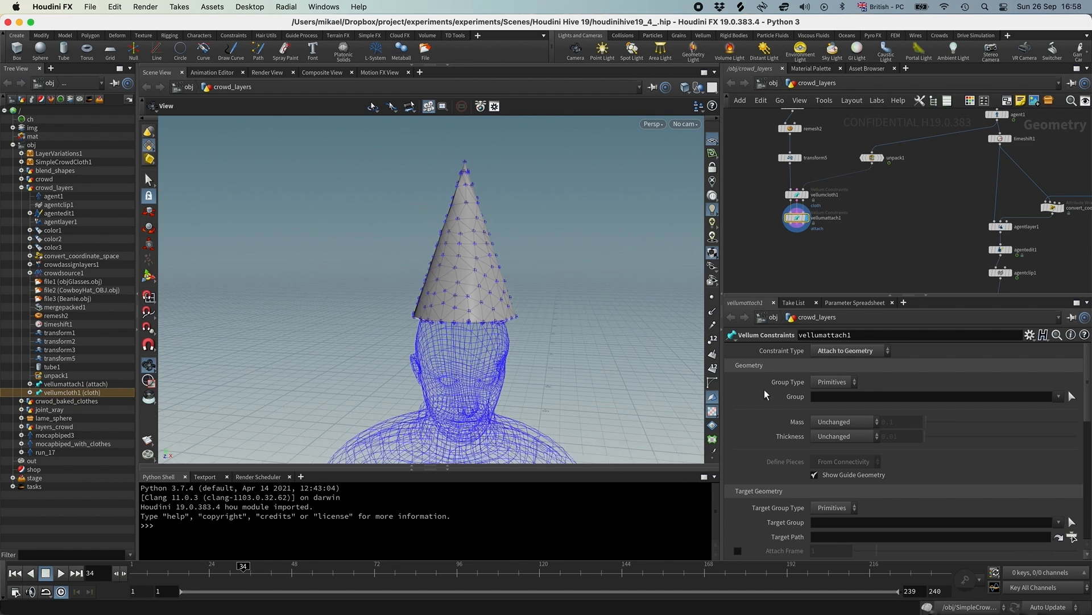
pyautogui.scroll(-5, 850, 450)
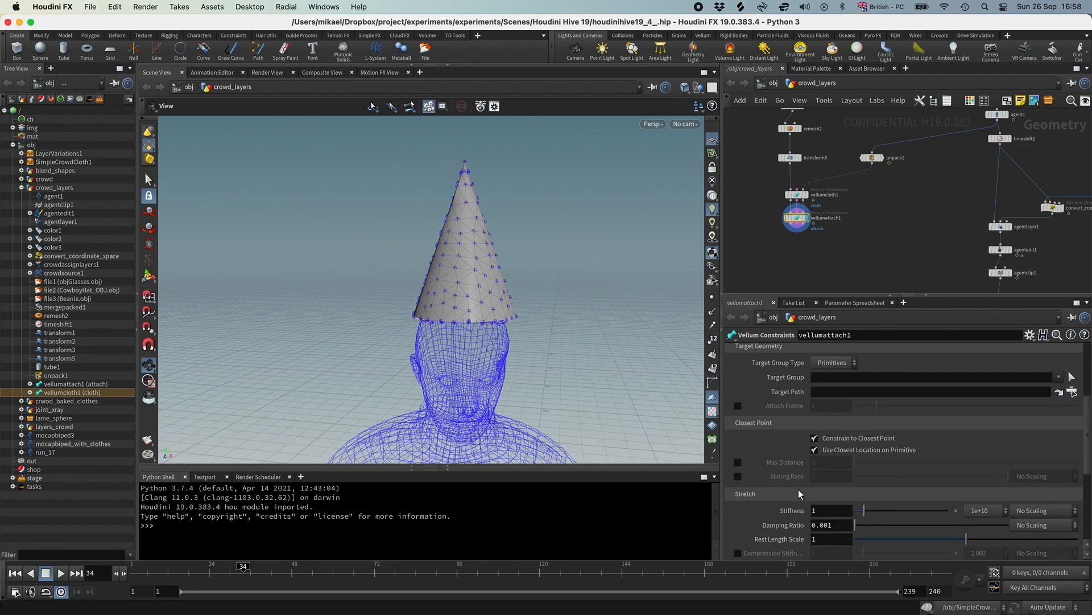
# Enable the Max Distance limit on vellumattach1 and set it to 0.025
pyautogui.click(738, 463)
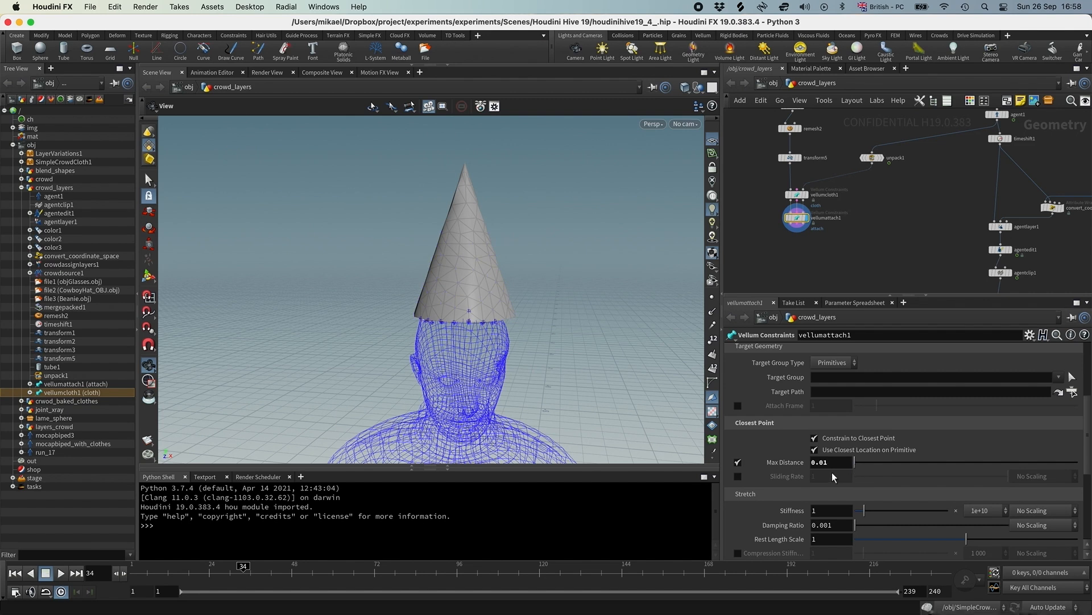
pyautogui.moveTo(823, 463); pyautogui.dragTo(858, 466)
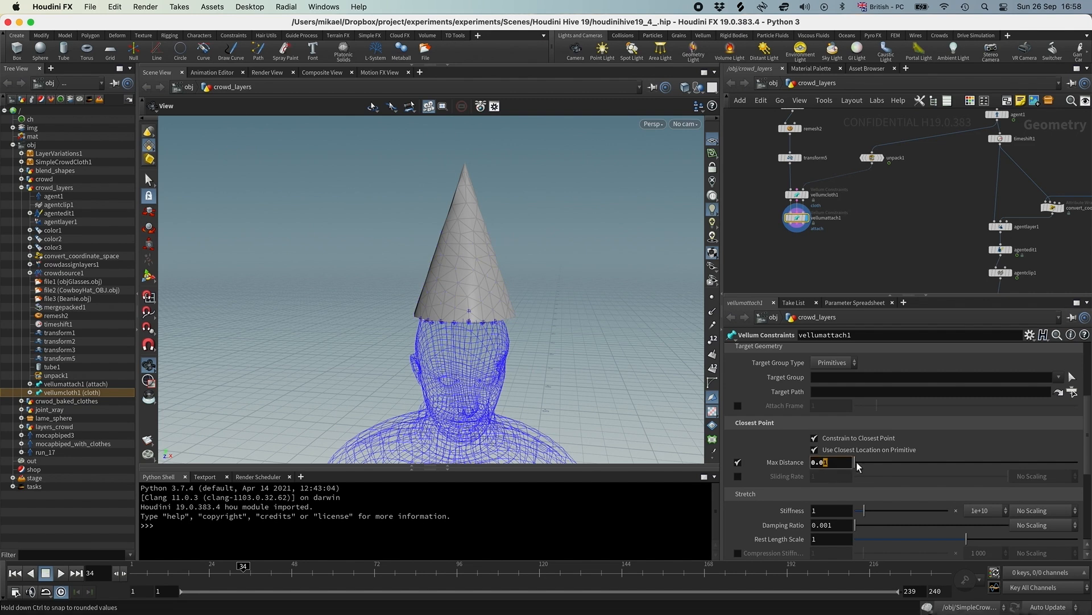
pyautogui.moveTo(520, 316); pyautogui.dragTo(480, 298)
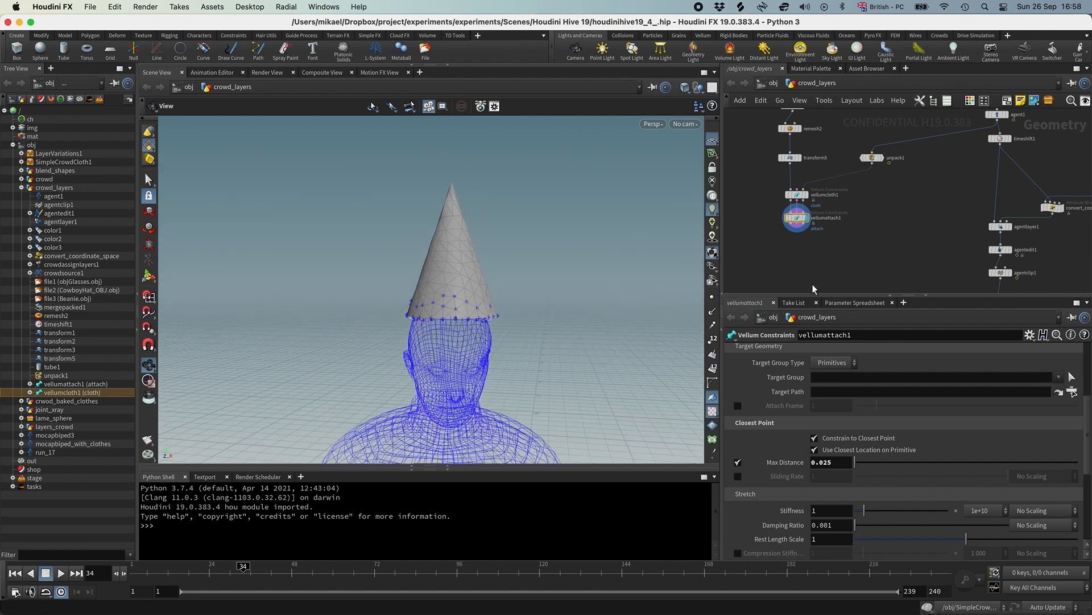
# Add a Vellum Solver wired below vellumattach1, display it, and play the hat simulation from the first frame
pyautogui.moveTo(815, 290); pyautogui.dragTo(823, 261, button='middle')
pyautogui.press('Tab')
pyautogui.write('vellum s')
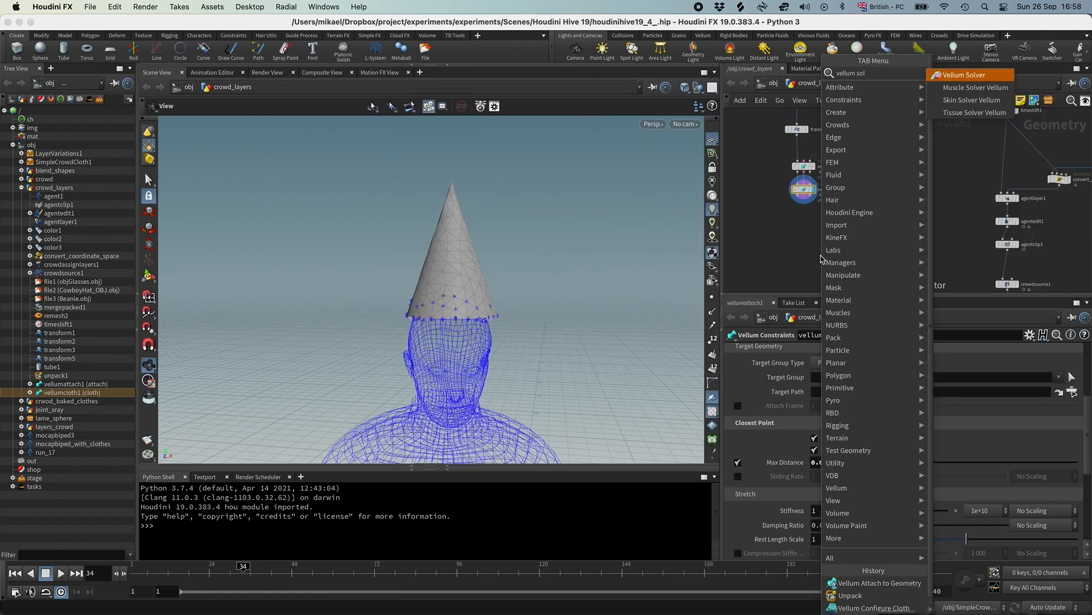
pyautogui.press('Return')
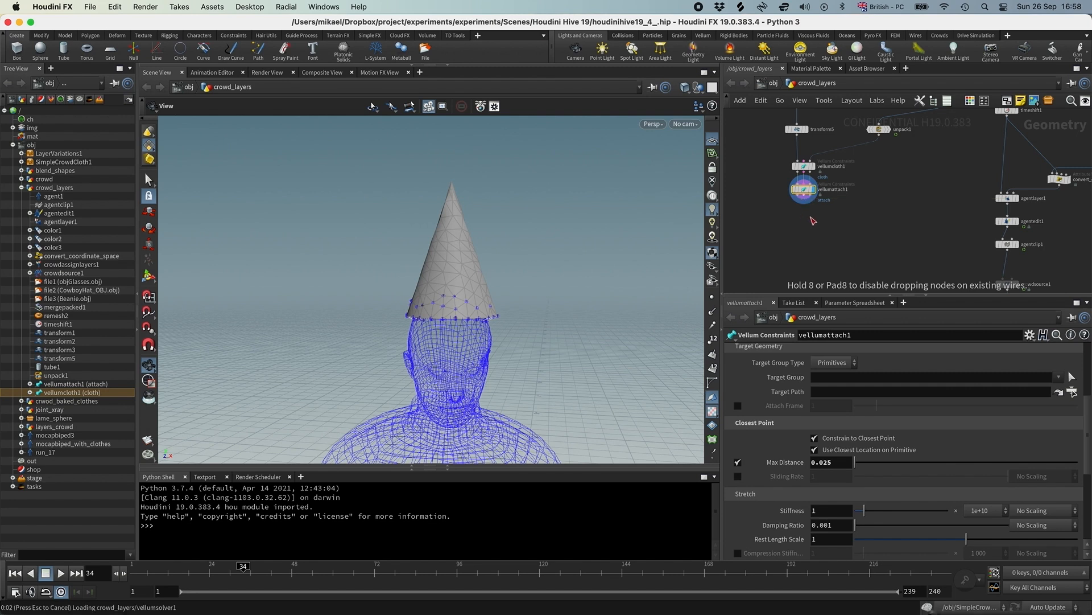
pyautogui.click(817, 217)
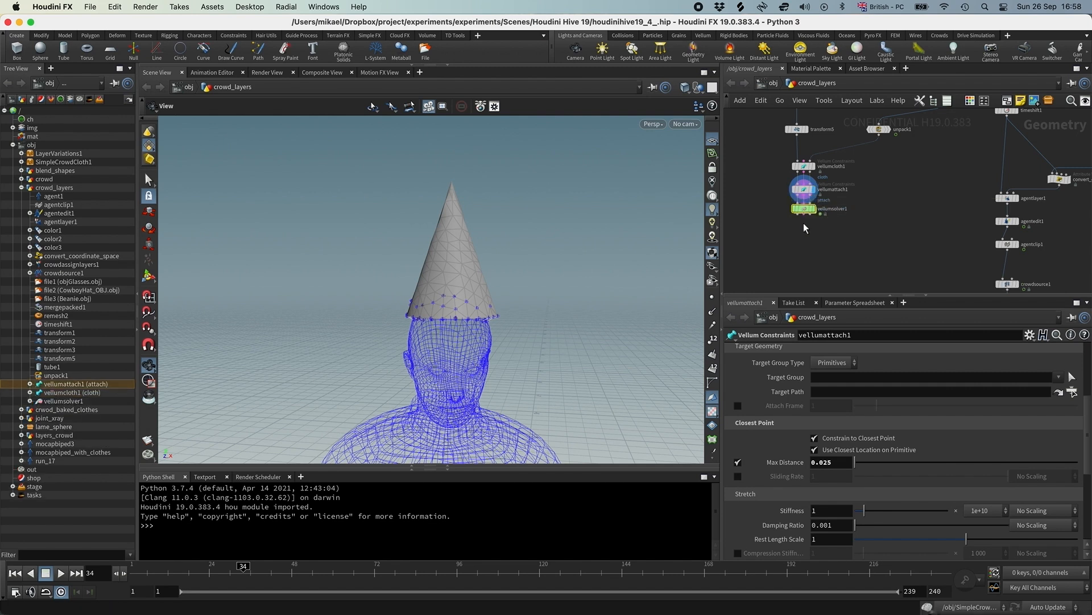
pyautogui.click(15, 573)
pyautogui.click(61, 573)
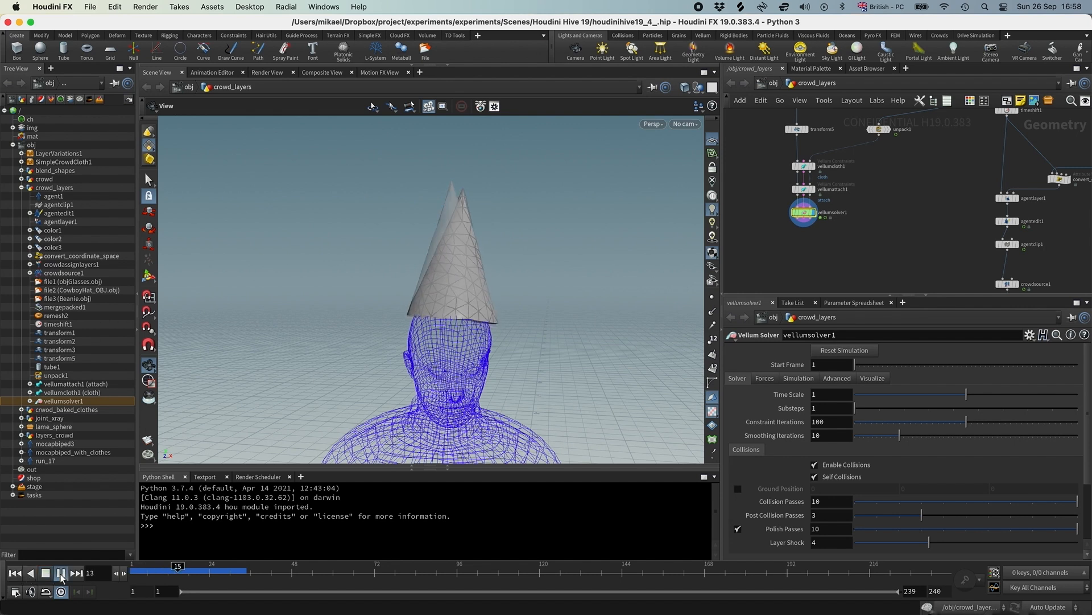
pyautogui.moveTo(142, 574); pyautogui.dragTo(117, 578)
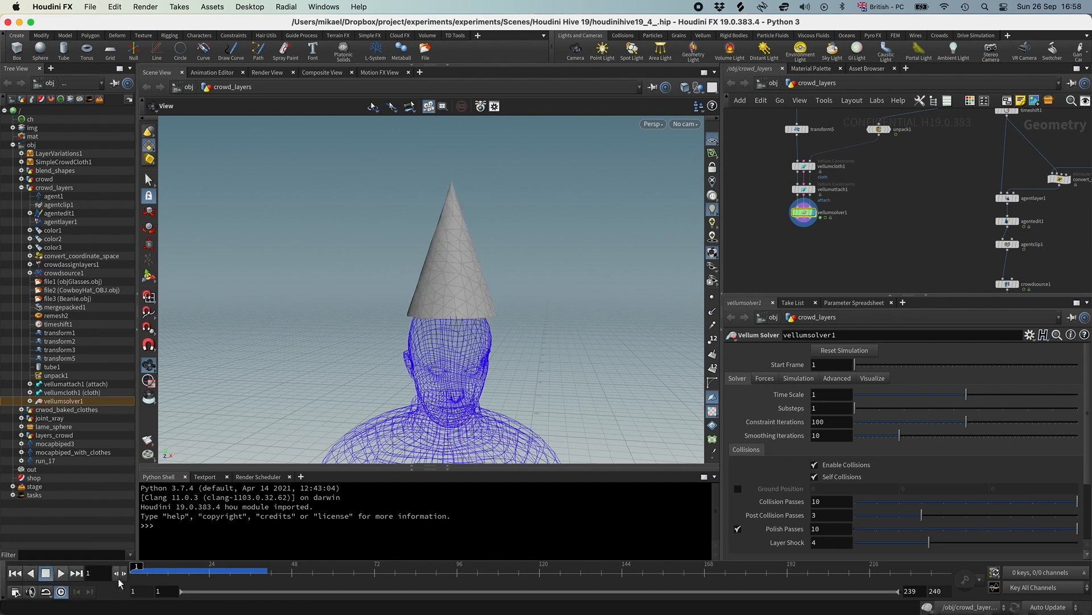
# Set the Bend Stiffness of vellumcloth1 to 0.15
pyautogui.click(804, 166)
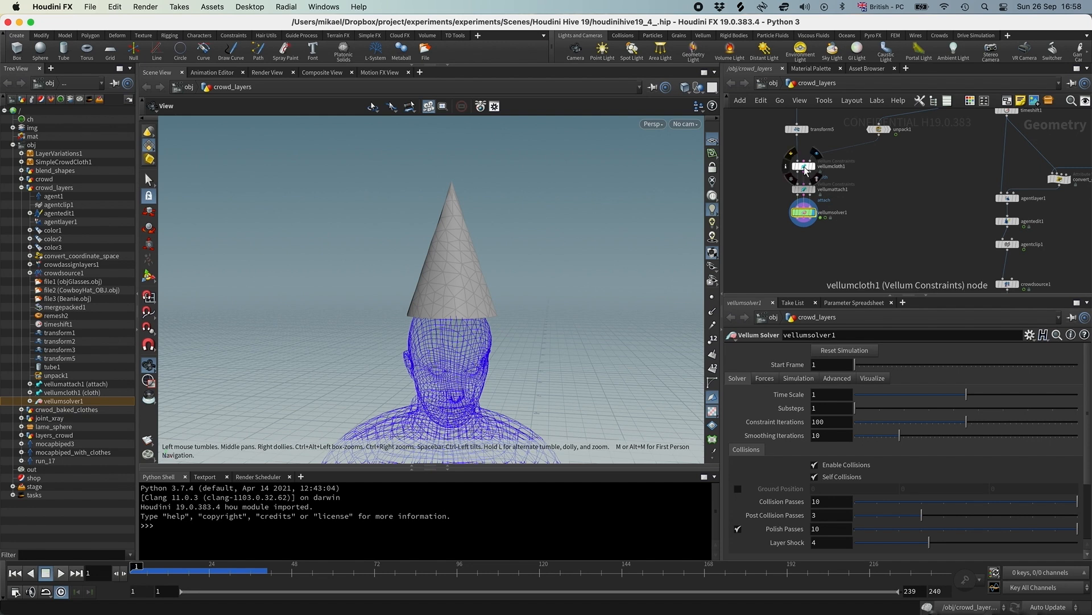
pyautogui.scroll(-3, 846, 536)
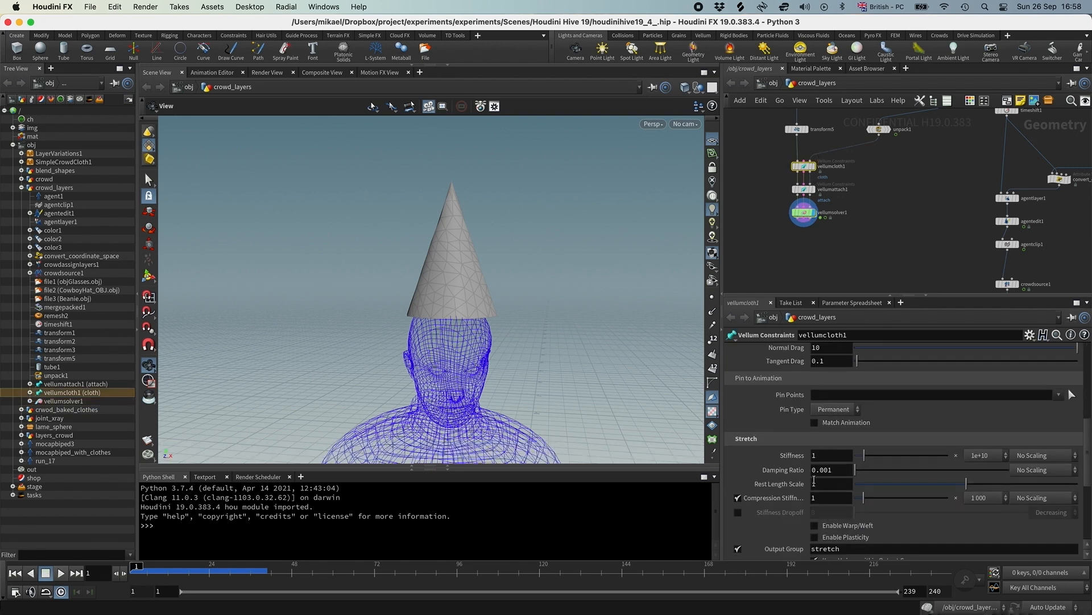
pyautogui.scroll(-5, 837, 458)
pyautogui.click(825, 491)
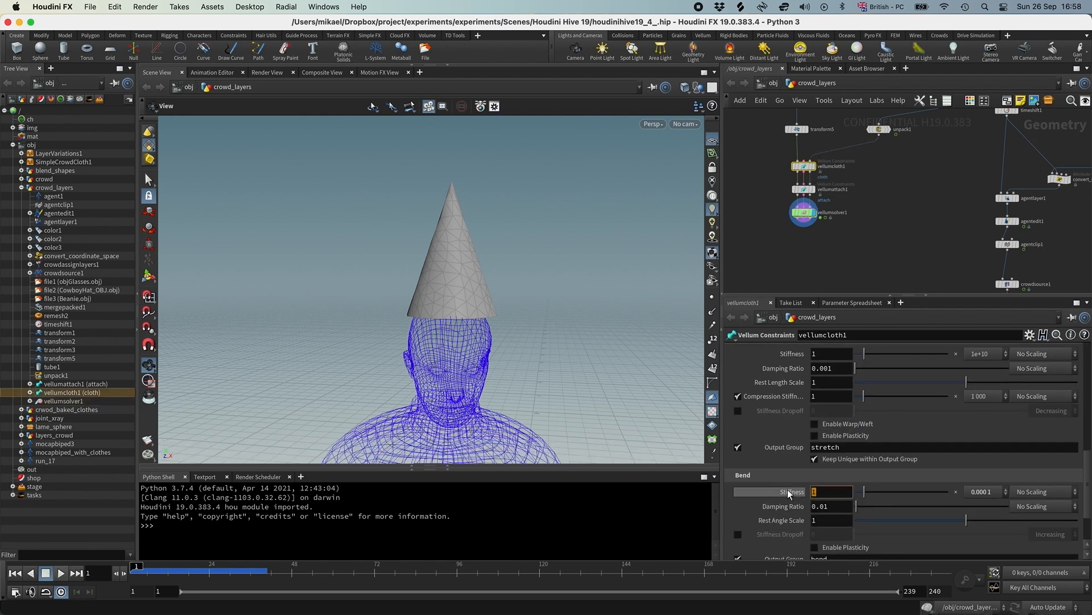
pyautogui.write('0.15')
pyautogui.press('Return')
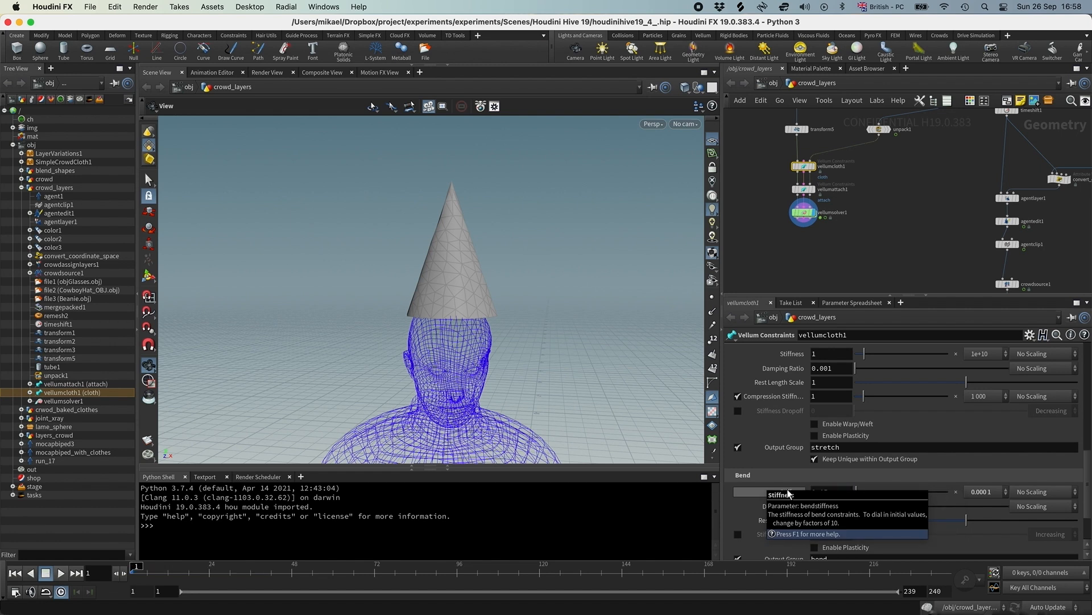
# Play the simulation and examine the cloth hat's movement from the side of the head, then return to the start
pyautogui.click(61, 573)
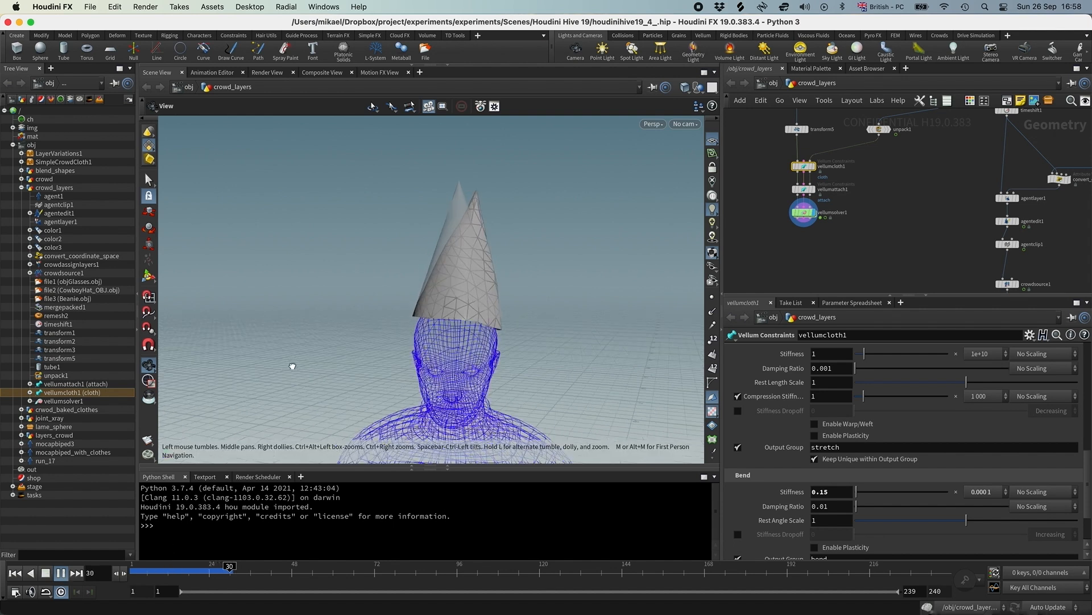
pyautogui.moveTo(281, 368); pyautogui.dragTo(419, 349)
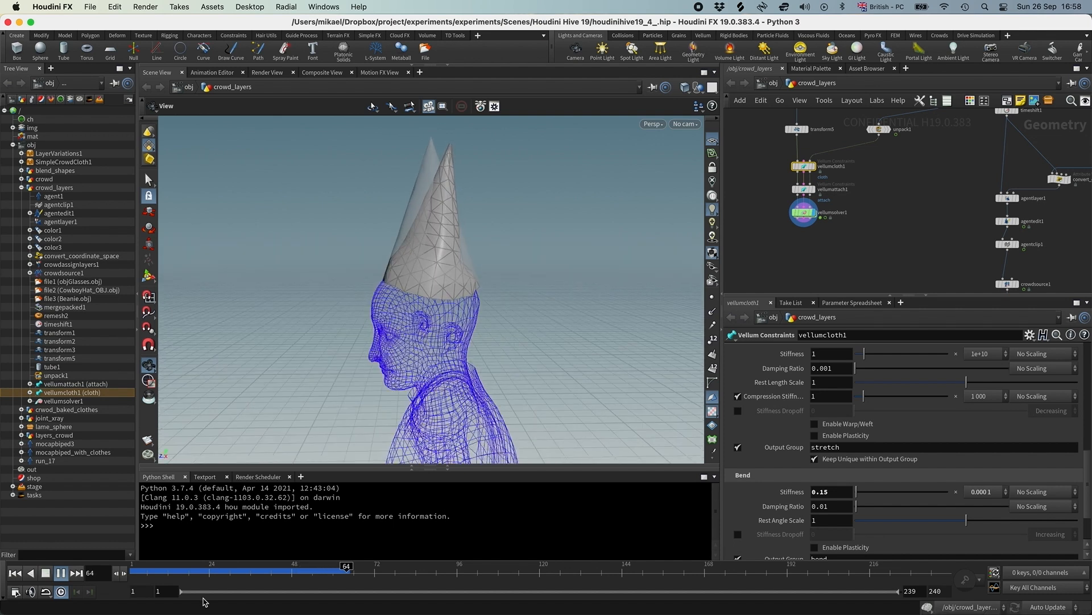
pyautogui.click(136, 570)
# Delete the vellumsolver1 node from the hat branch
pyautogui.moveTo(848, 215)
pyautogui.mouseDown(button='middle')
pyautogui.moveTo(834, 227)
pyautogui.moveTo(864, 206)
pyautogui.mouseUp(button='middle')
pyautogui.scroll(-2, 864, 207)
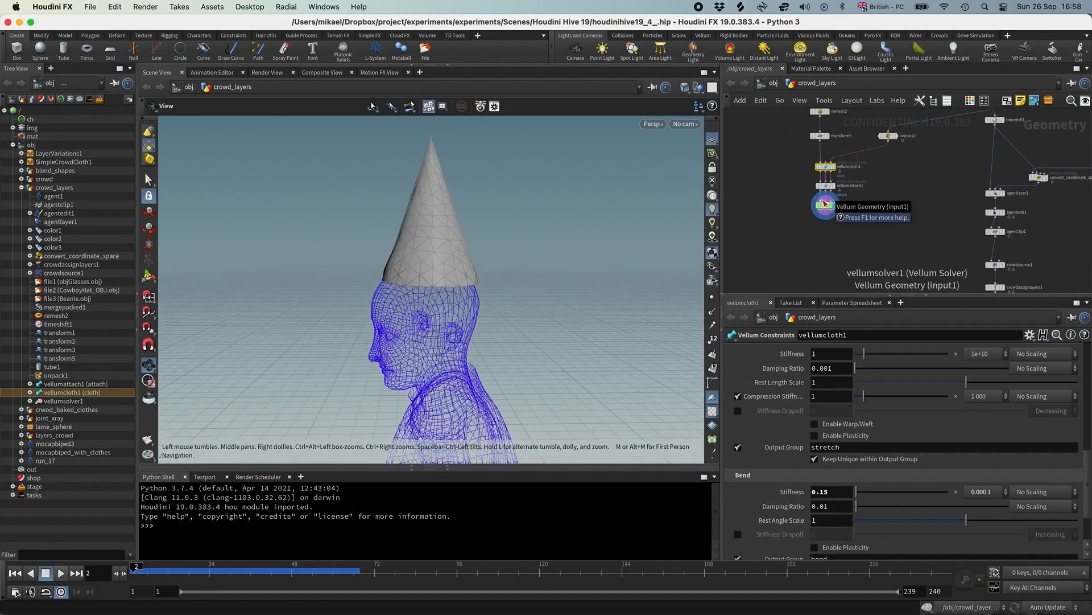
pyautogui.moveTo(825, 203); pyautogui.dragTo(758, 211)
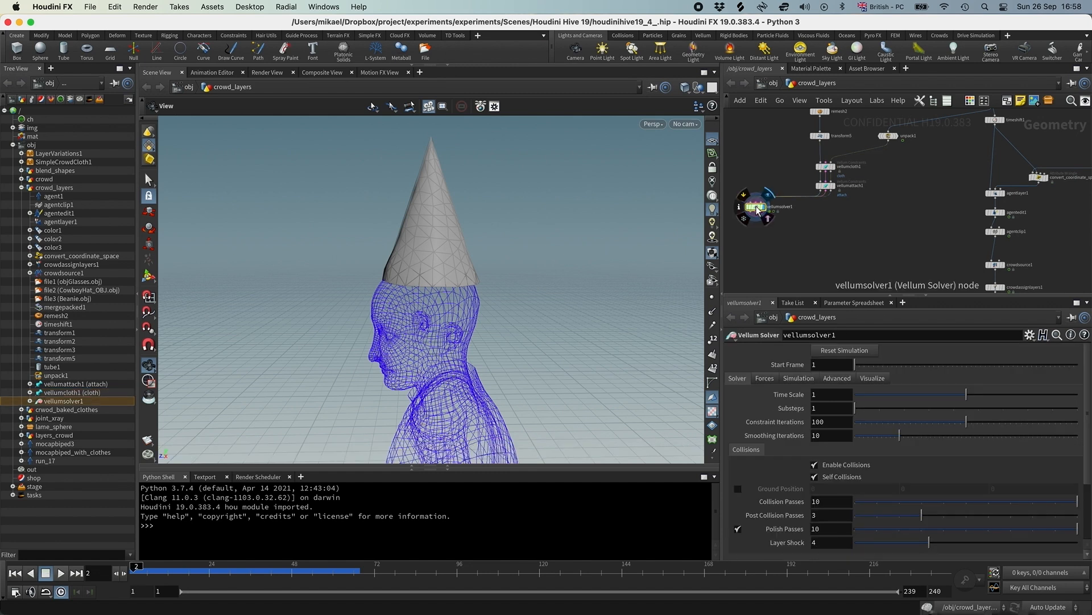
pyautogui.press('Delete')
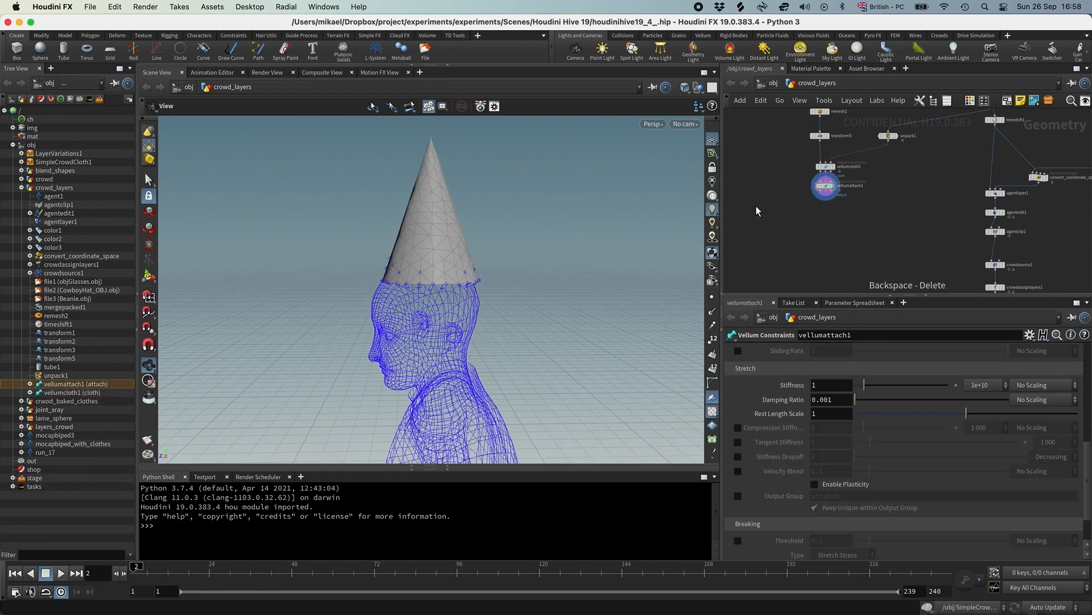
# Add a Vellum Pack node wired below vellumattach1 and display it
pyautogui.moveTo(1037, 197); pyautogui.dragTo(999, 217, button='middle')
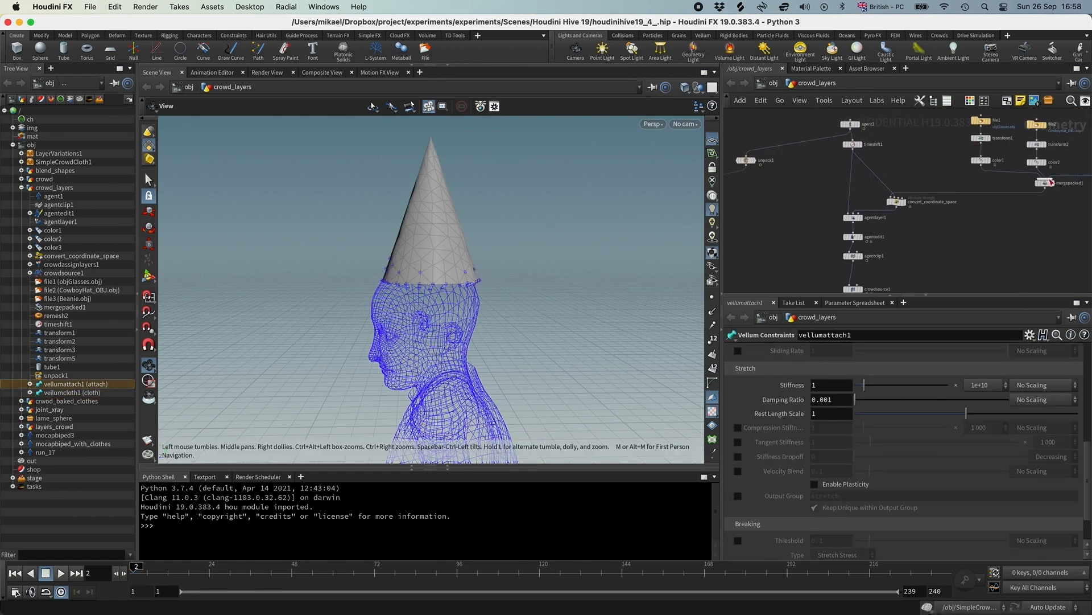
pyautogui.moveTo(790, 247); pyautogui.dragTo(866, 237, button='middle')
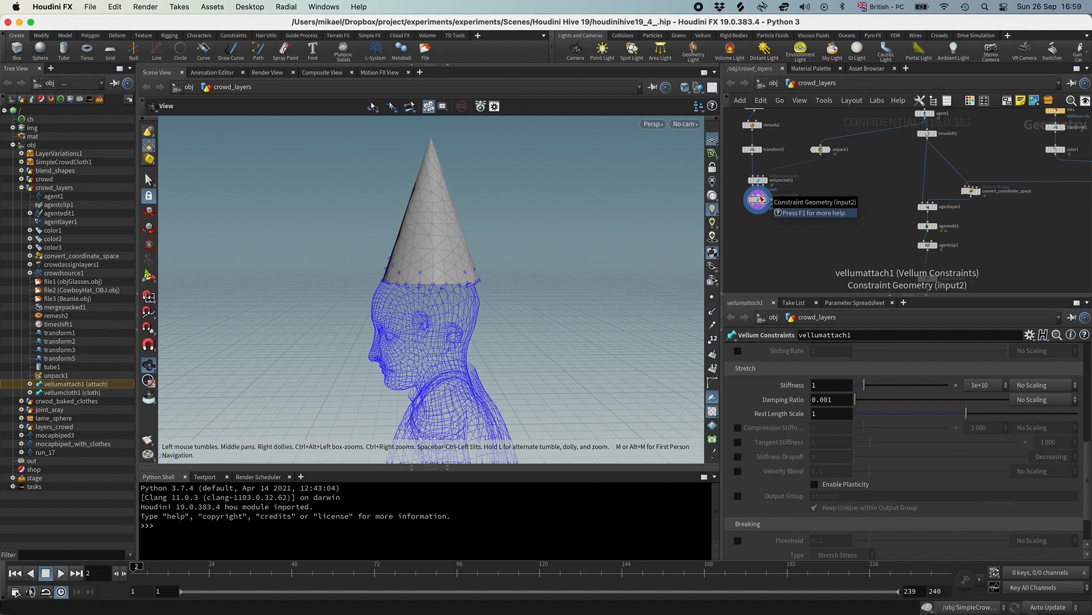
pyautogui.press('Tab')
pyautogui.write('vell')
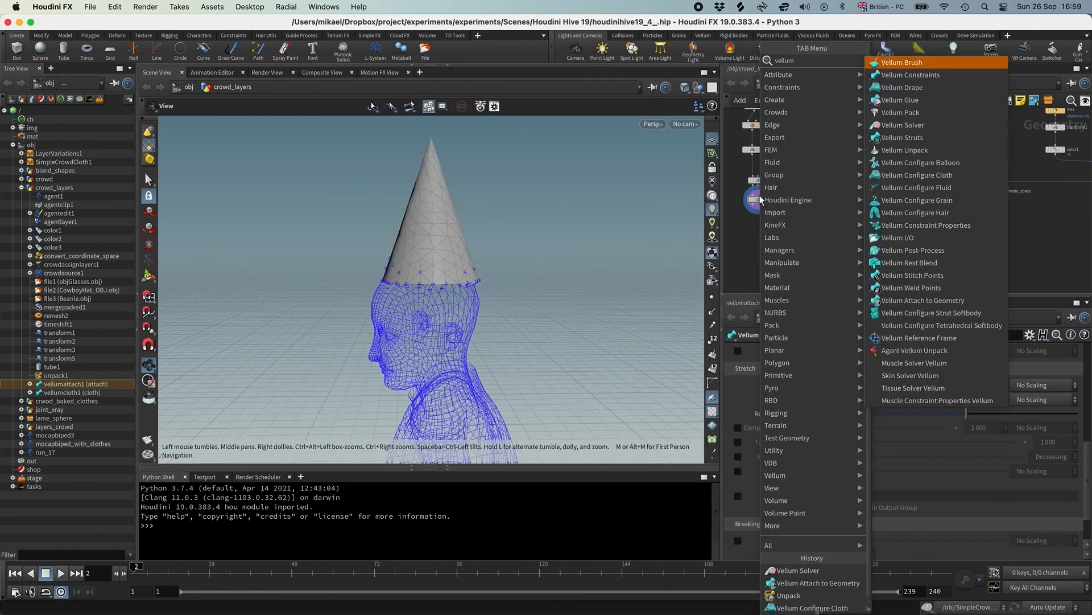
pyautogui.write('um pac')
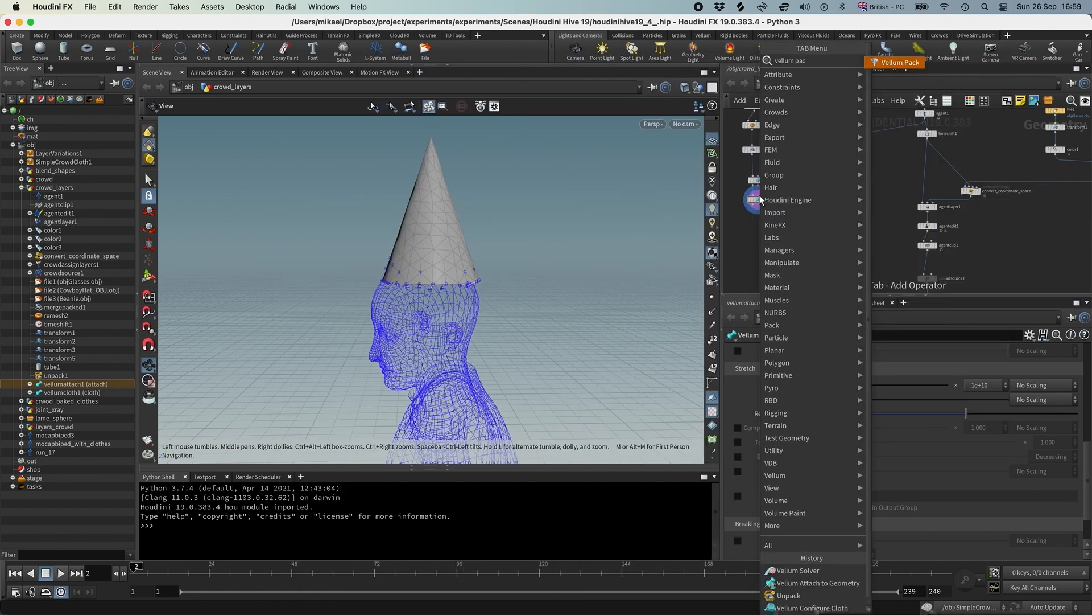
pyautogui.press('Return')
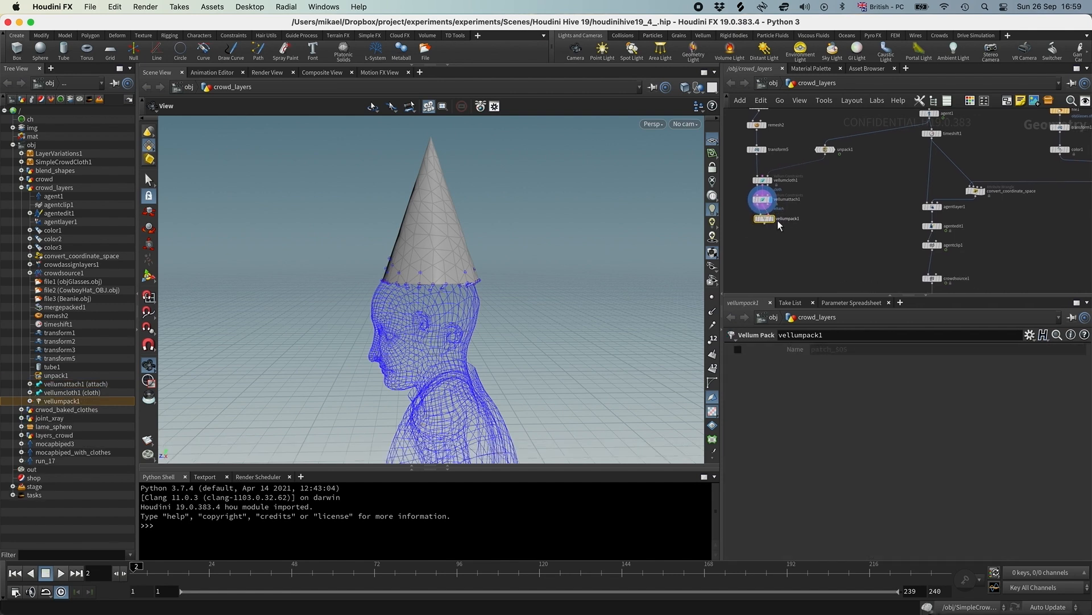
pyautogui.moveTo(766, 229)
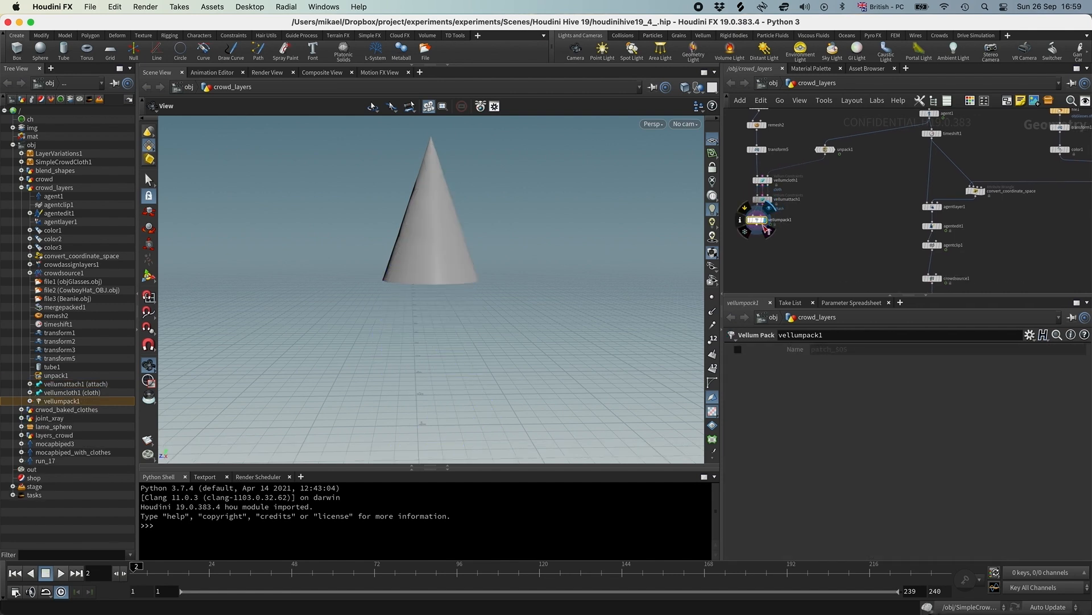
# Enable the Name option on vellumpack1, check the shape names in mergepacked1, and set the pack's name to party_hat
pyautogui.click(738, 349)
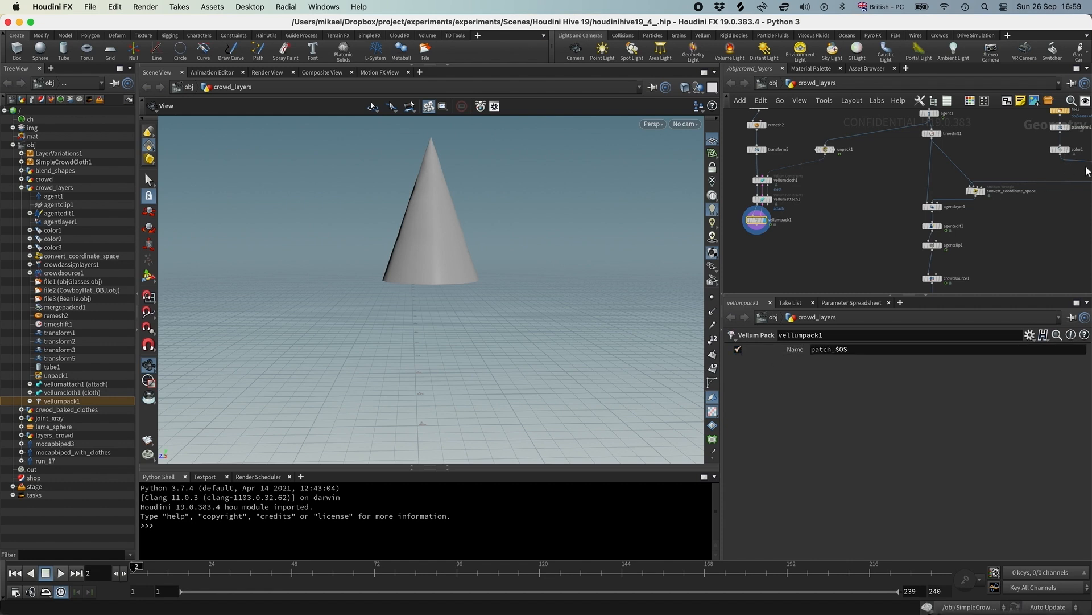
pyautogui.moveTo(1088, 170); pyautogui.dragTo(957, 194, button='middle')
pyautogui.click(1006, 173)
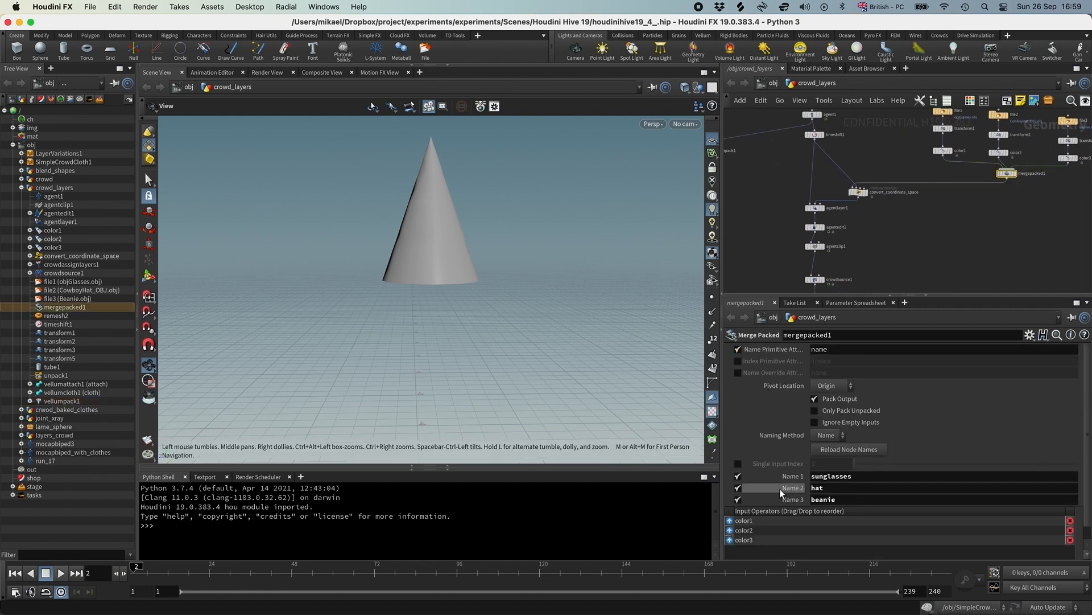
pyautogui.hscroll(-3, 795, 230)
pyautogui.click(736, 217)
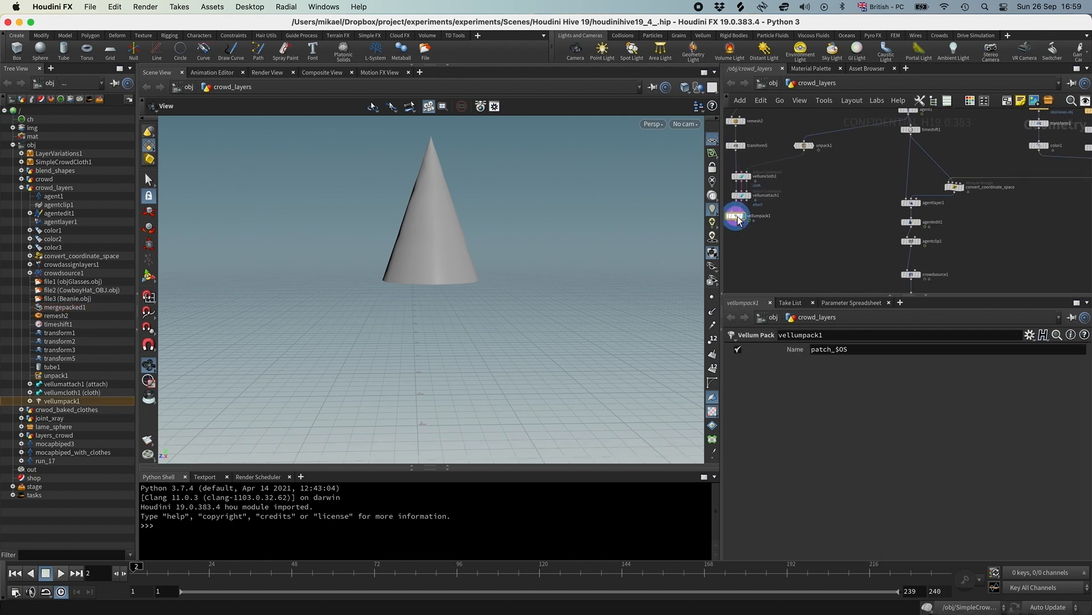
pyautogui.moveTo(865, 349); pyautogui.dragTo(771, 342)
pyautogui.write('pa')
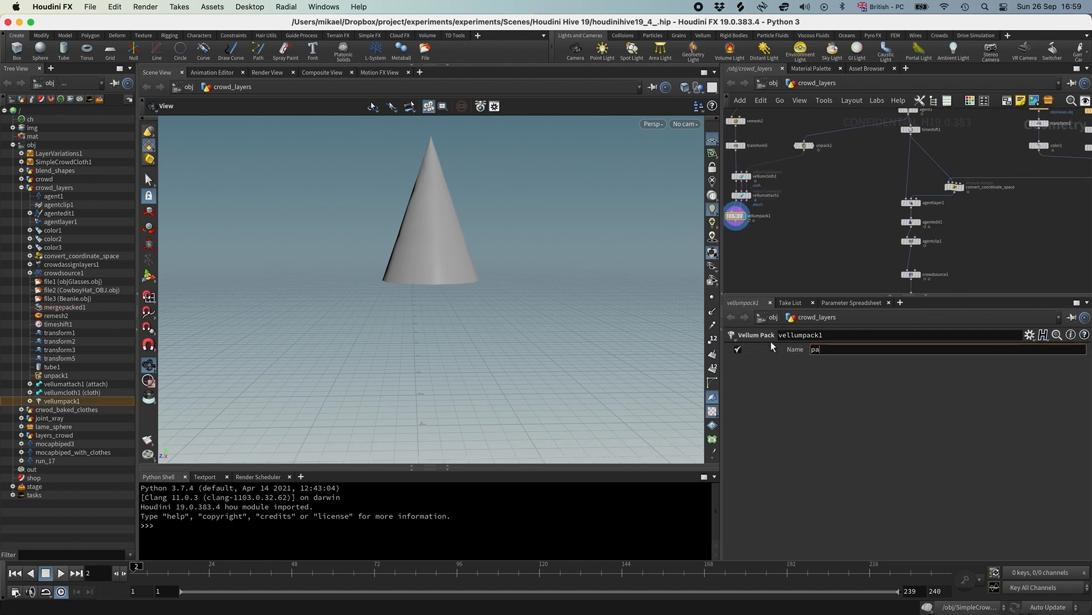
pyautogui.write('rty_hat')
pyautogui.press('Return')
# Insert a Merge node on the wire between mergepacked1 and convert_coordinate_space
pyautogui.hscroll(-3, 842, 247)
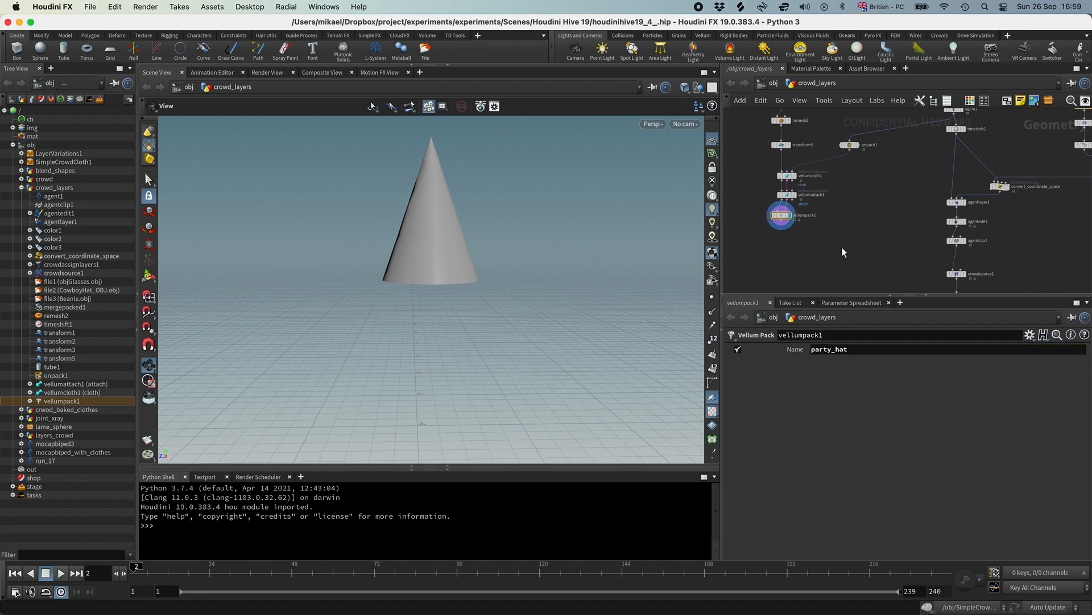
pyautogui.scroll(-3, 825, 230)
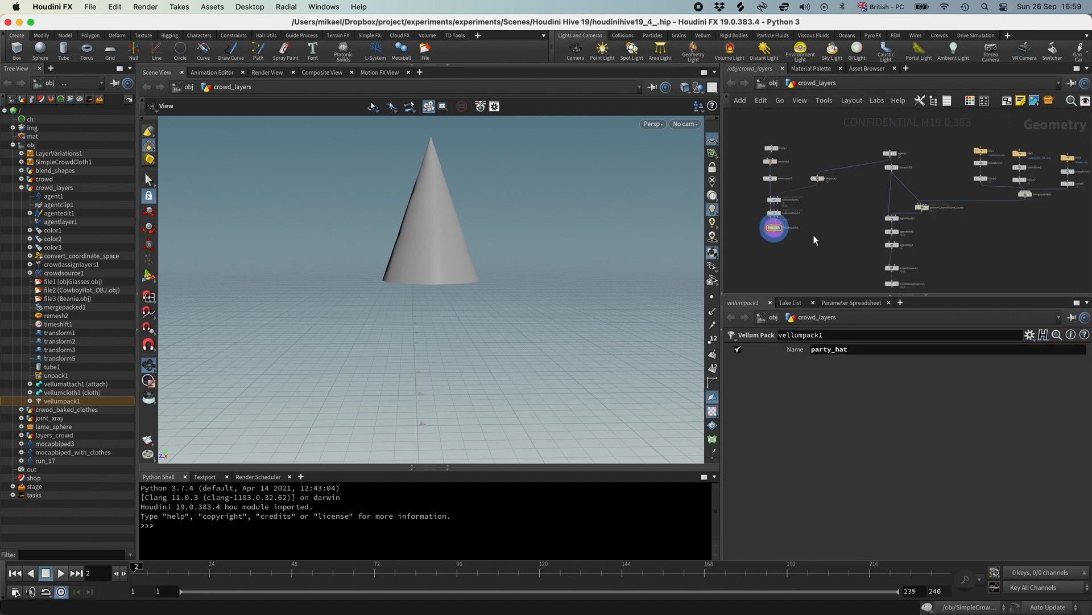
pyautogui.scroll(-2, 813, 234)
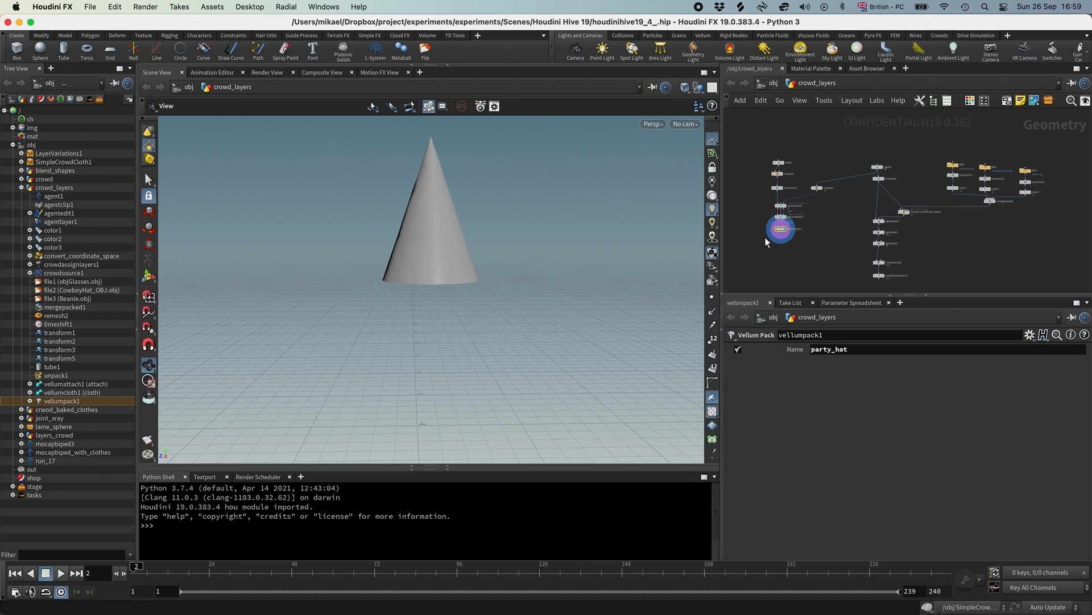
pyautogui.scroll(2, 933, 229)
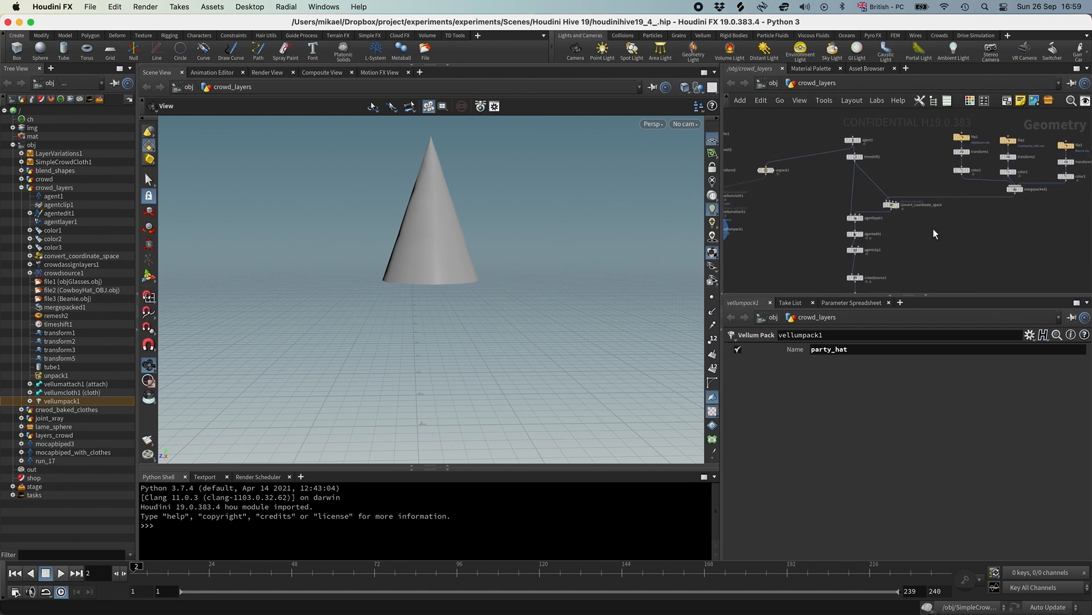
pyautogui.press('Tab')
pyautogui.write('merge')
pyautogui.press('Return')
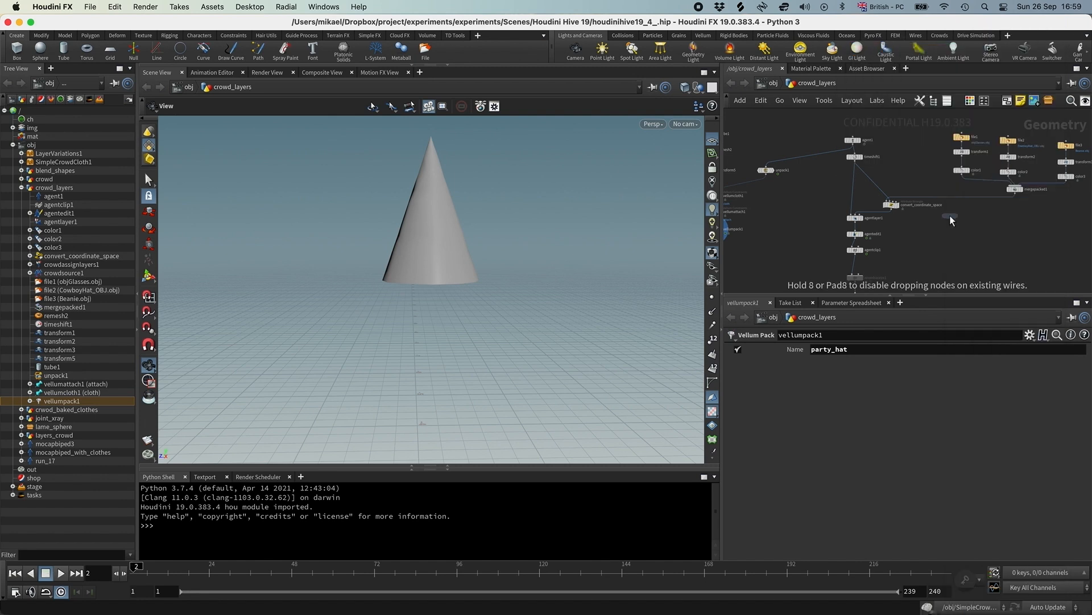
pyautogui.click(957, 194)
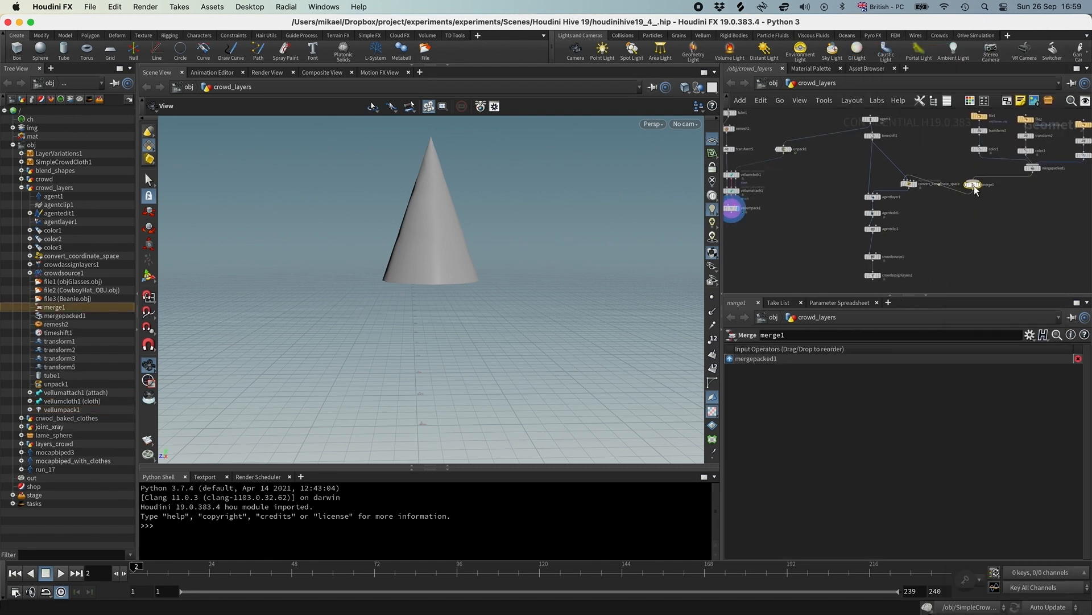
pyautogui.moveTo(974, 186); pyautogui.dragTo(973, 176)
# Wire the output of vellumpack1 into merge1 as its second input
pyautogui.moveTo(762, 225); pyautogui.dragTo(767, 240, button='middle')
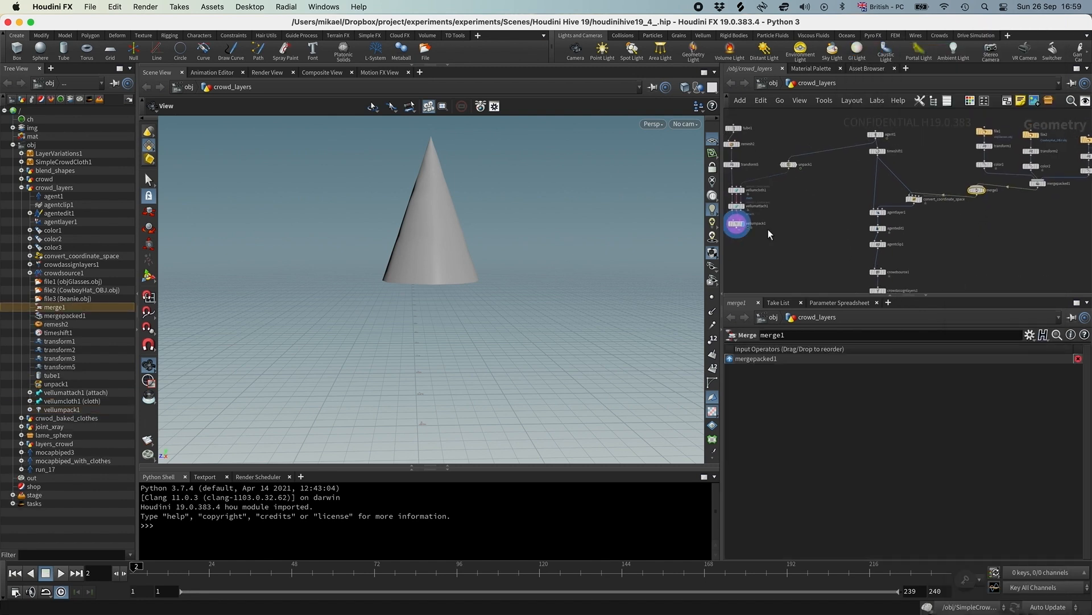
pyautogui.click(739, 230)
pyautogui.click(968, 180)
pyautogui.scroll(-2, 899, 226)
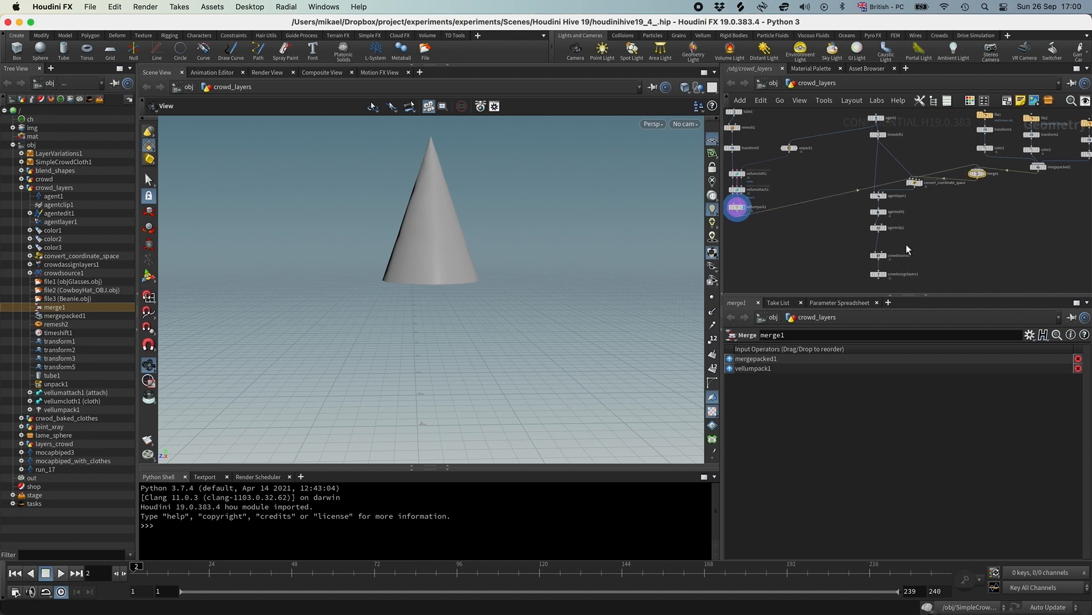
# Display the crowdassignlayers1 node at the end of the crowd chain and bring up its layer parameters
pyautogui.scroll(-2, 905, 242)
pyautogui.click(872, 171)
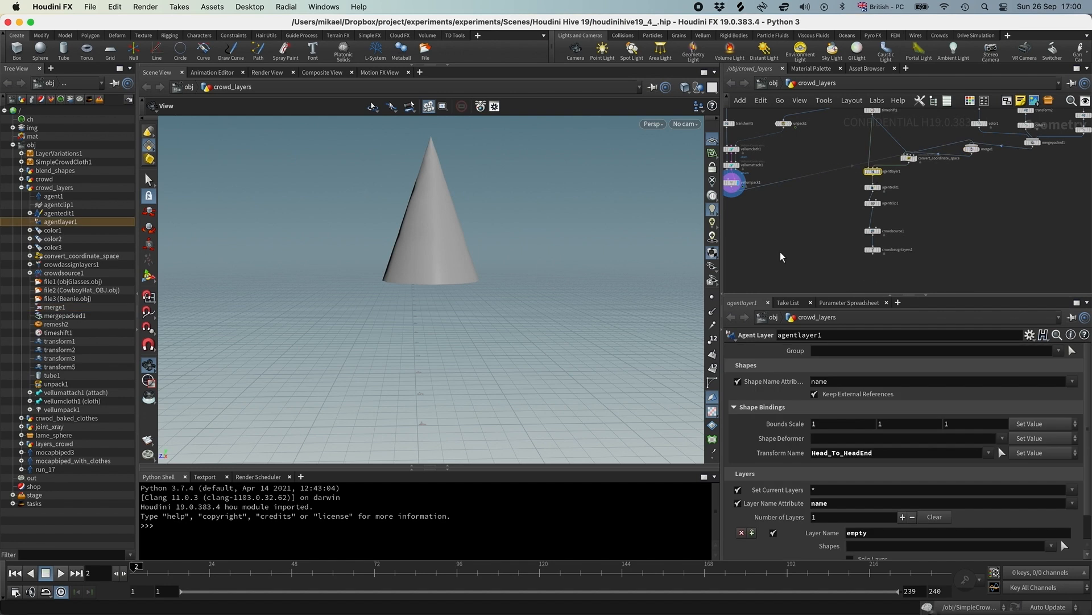
pyautogui.scroll(3, 887, 245)
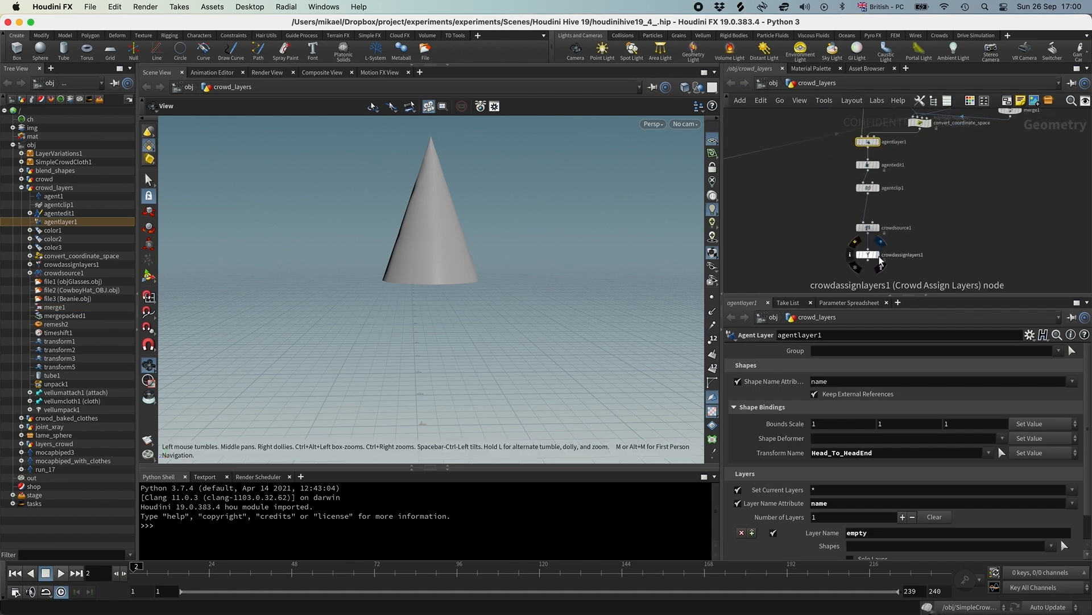
pyautogui.click(877, 254)
pyautogui.click(869, 254)
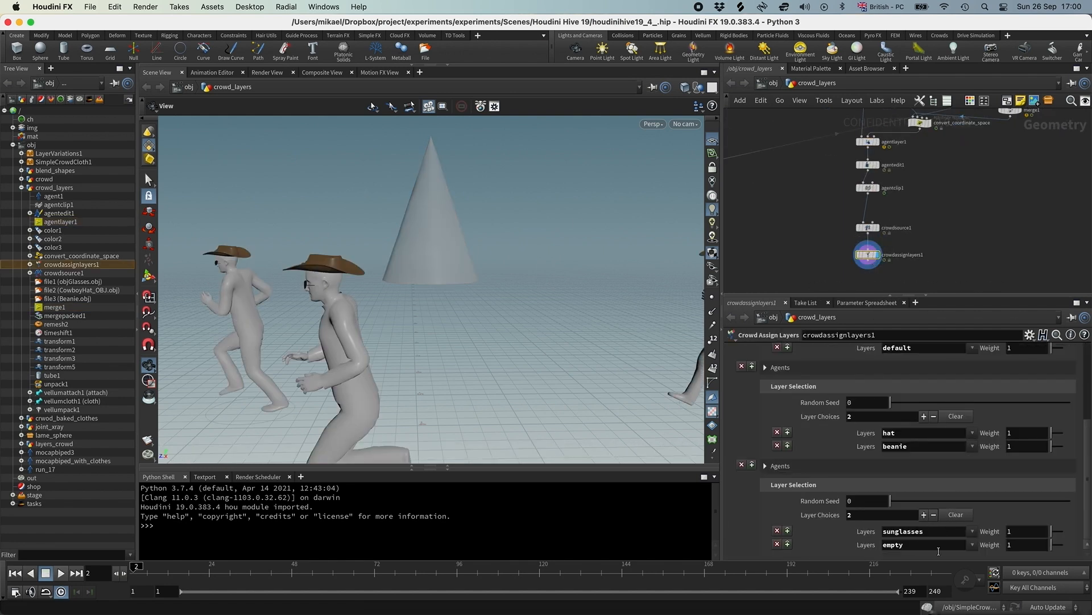
# Add a third layer choice to the hat and beanie group of crowdassignlayers1 and set it to party_hat
pyautogui.click(925, 418)
pyautogui.click(971, 445)
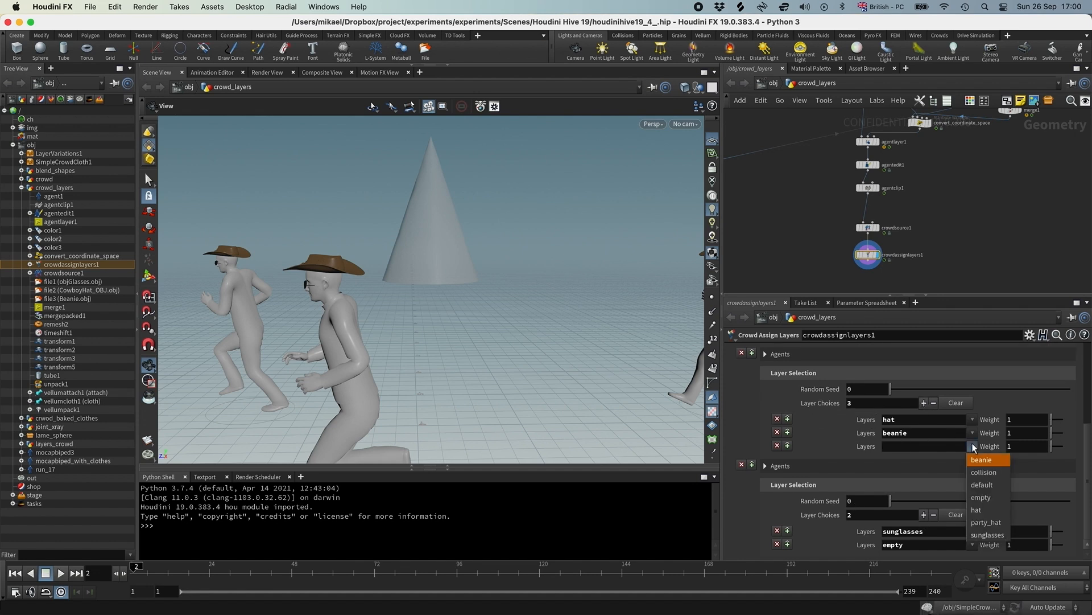
pyautogui.click(987, 526)
pyautogui.moveTo(518, 289); pyautogui.dragTo(405, 317, button='right')
pyautogui.moveTo(405, 317); pyautogui.dragTo(533, 313)
pyautogui.moveTo(548, 311); pyautogui.dragTo(481, 320, button='right')
pyautogui.moveTo(481, 320); pyautogui.dragTo(622, 308, button='middle')
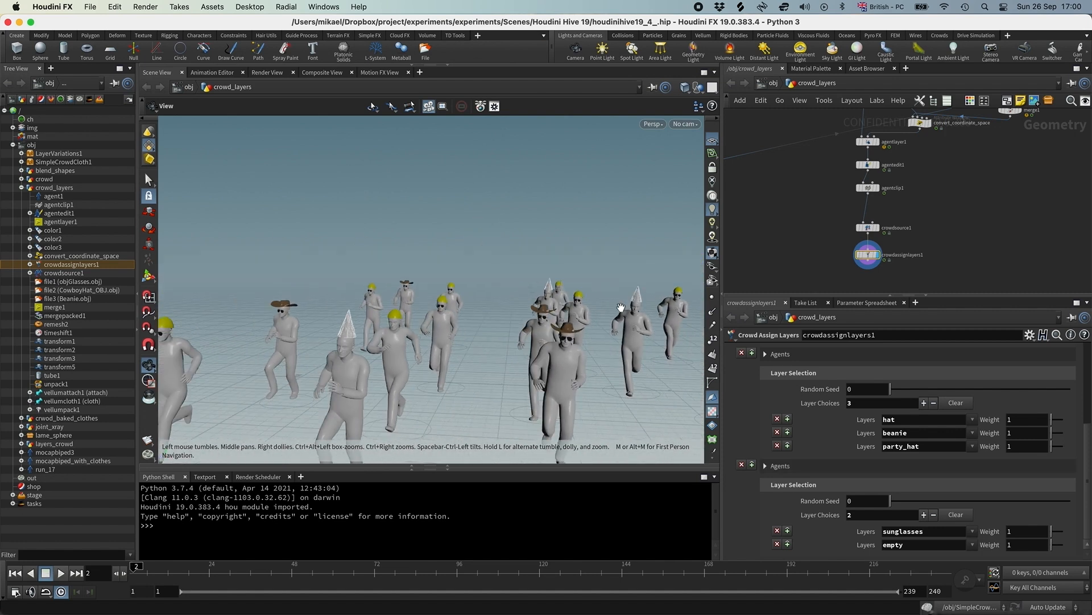
pyautogui.moveTo(621, 307); pyautogui.dragTo(592, 315, button='right')
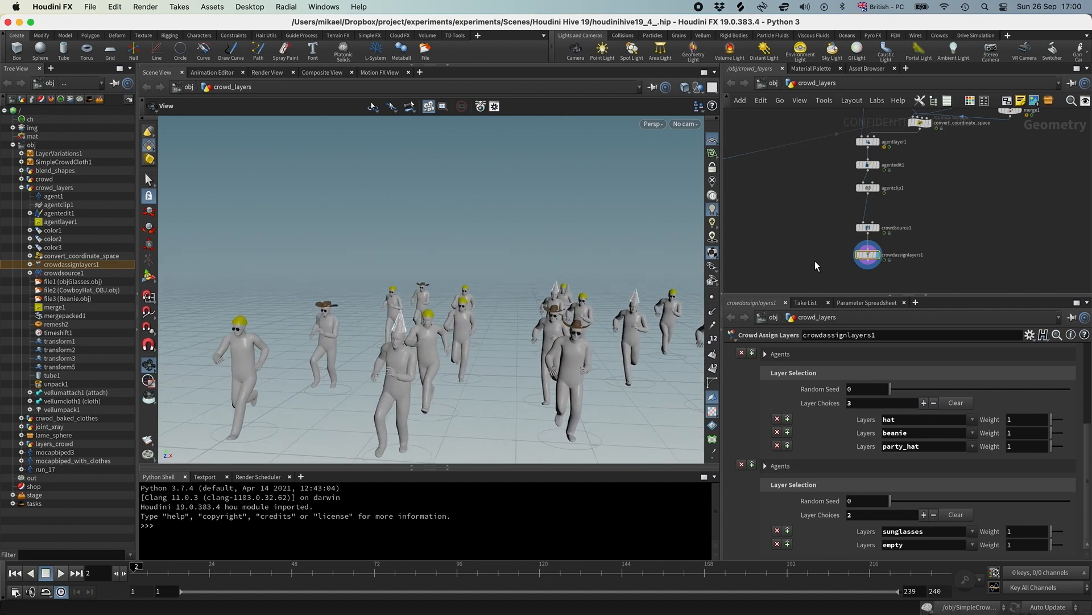
# Insert a Color node on the wire leading out of vellumpack1
pyautogui.moveTo(797, 223); pyautogui.dragTo(864, 244, button='middle')
pyautogui.press('Tab')
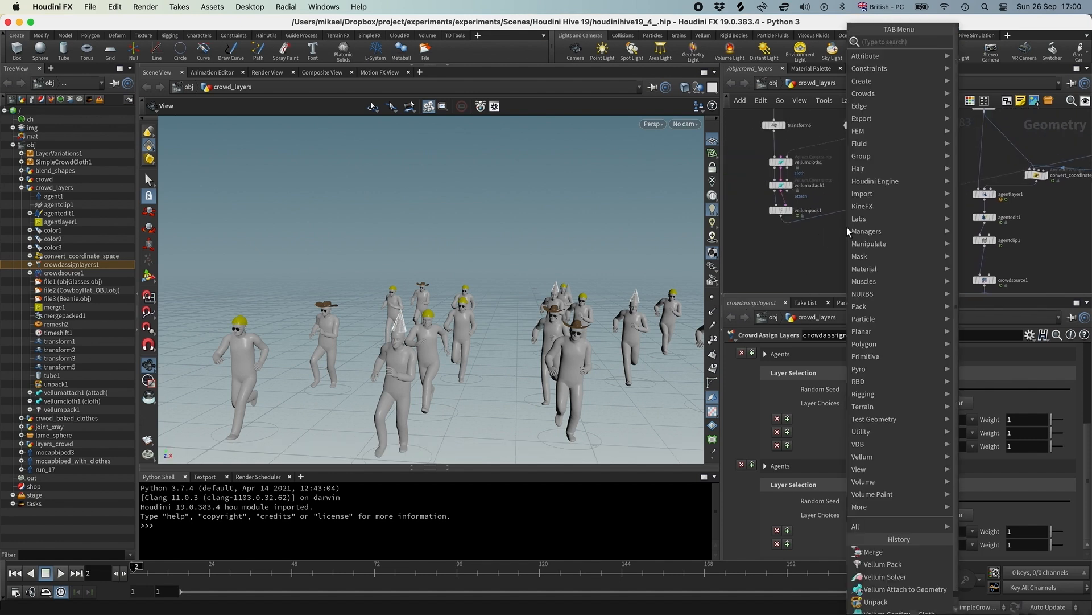
pyautogui.write('col')
pyautogui.press('Return')
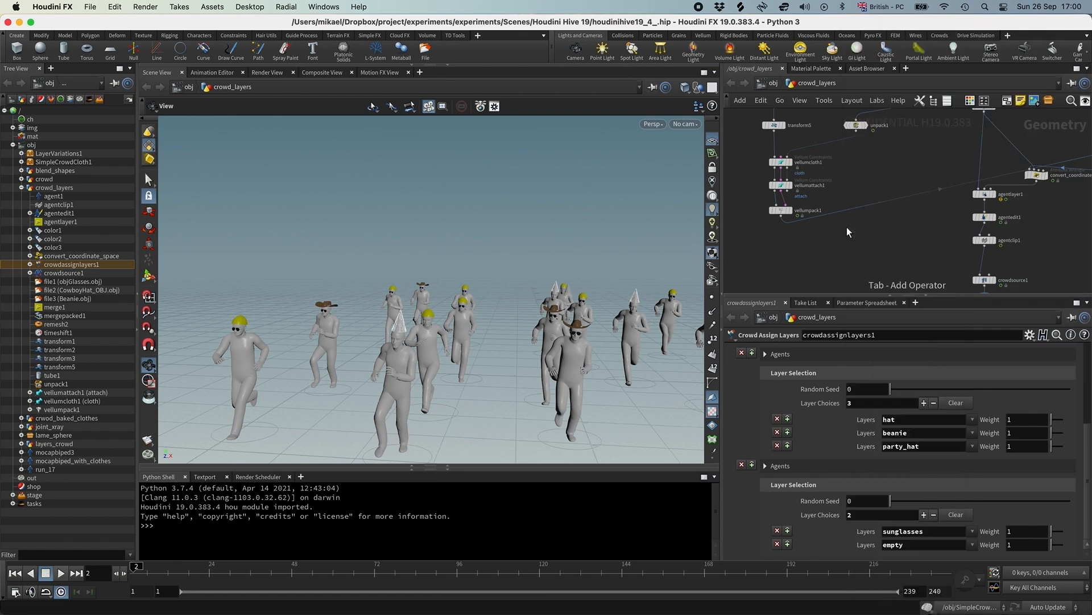
pyautogui.click(846, 227)
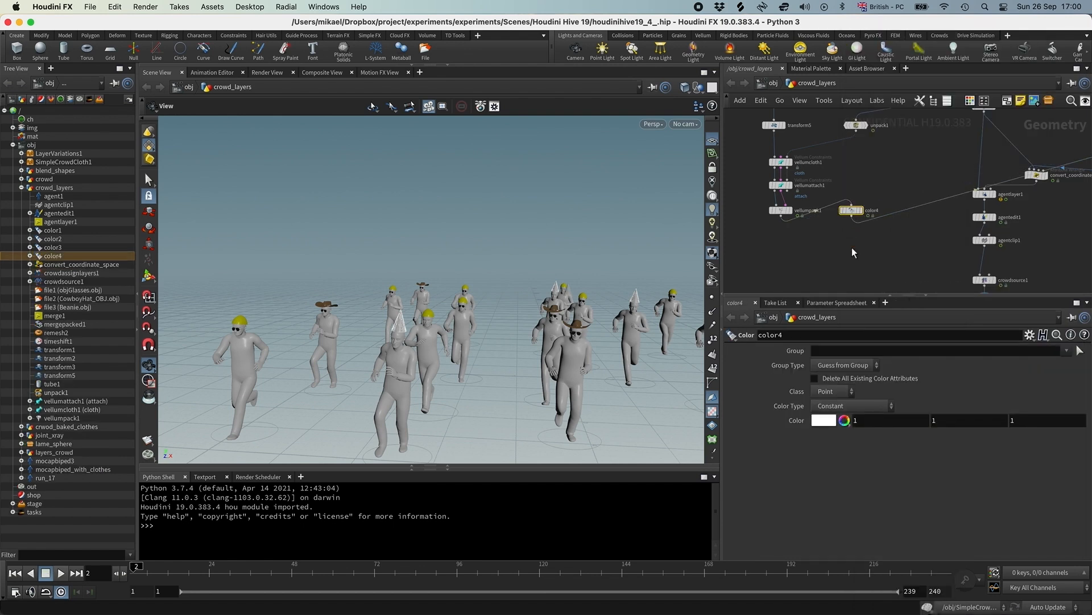
# Set the new Color node to pure red (FF0000) and move it onto the wire above vellumcloth1
pyautogui.click(831, 424)
pyautogui.click(788, 342)
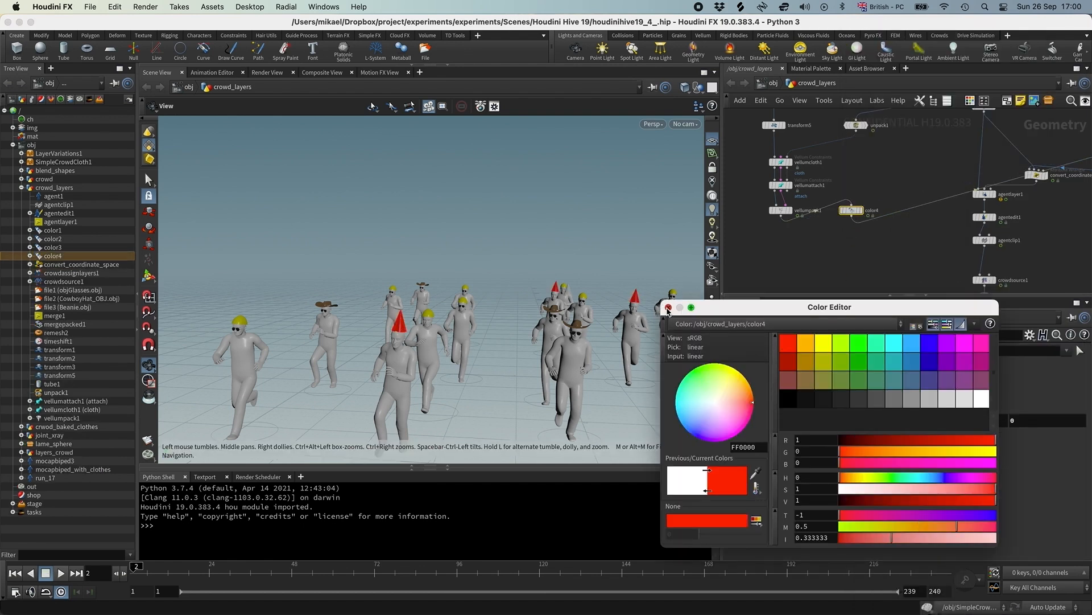
pyautogui.click(668, 307)
pyautogui.moveTo(850, 211); pyautogui.dragTo(778, 147)
pyautogui.moveTo(891, 251); pyautogui.dragTo(857, 225, button='middle')
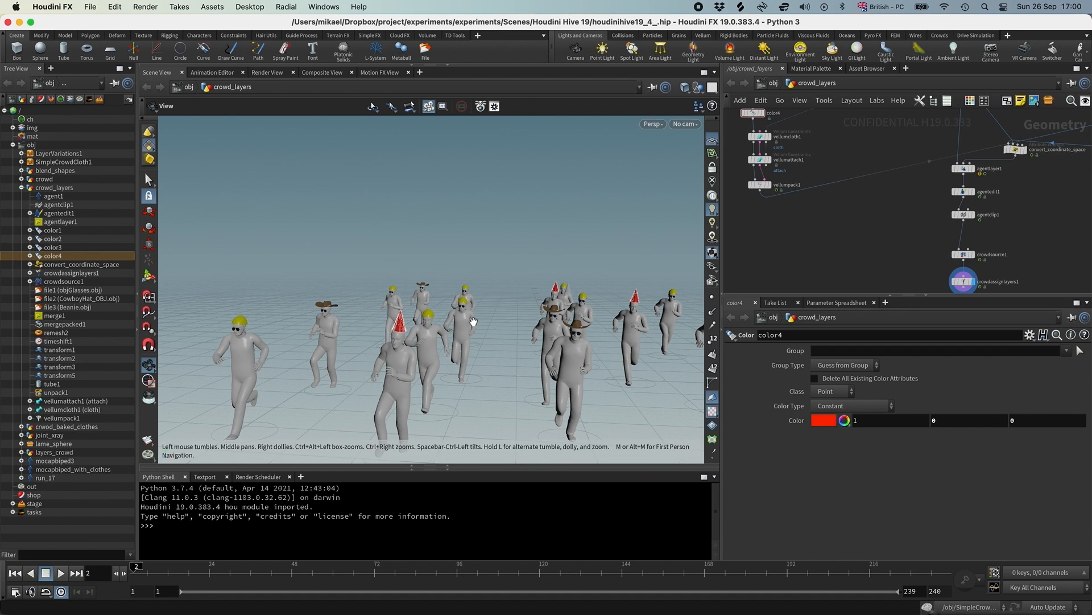
# Lower the weight of the party_hat layer in crowdassignlayers1, trying 0.5 and settling on 0.3
pyautogui.moveTo(1018, 223); pyautogui.dragTo(993, 174, button='middle')
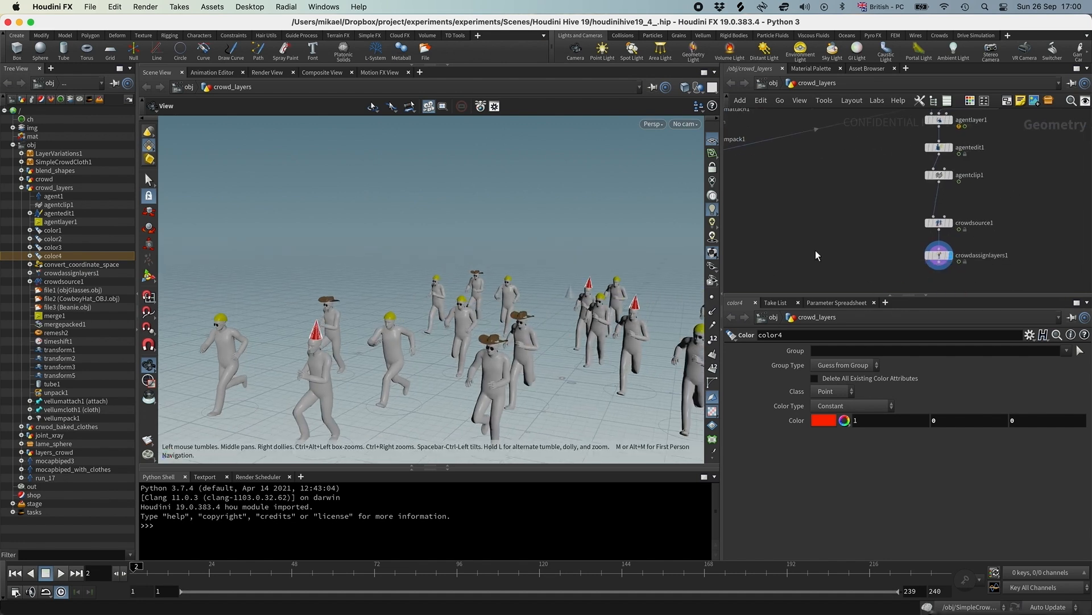
pyautogui.click(939, 255)
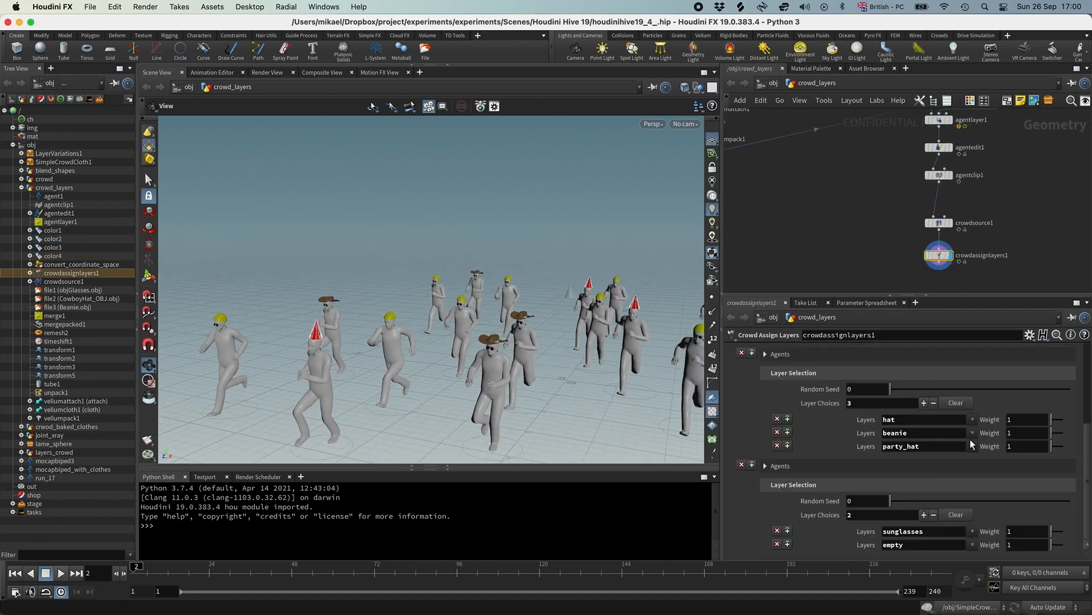
pyautogui.write('0.5')
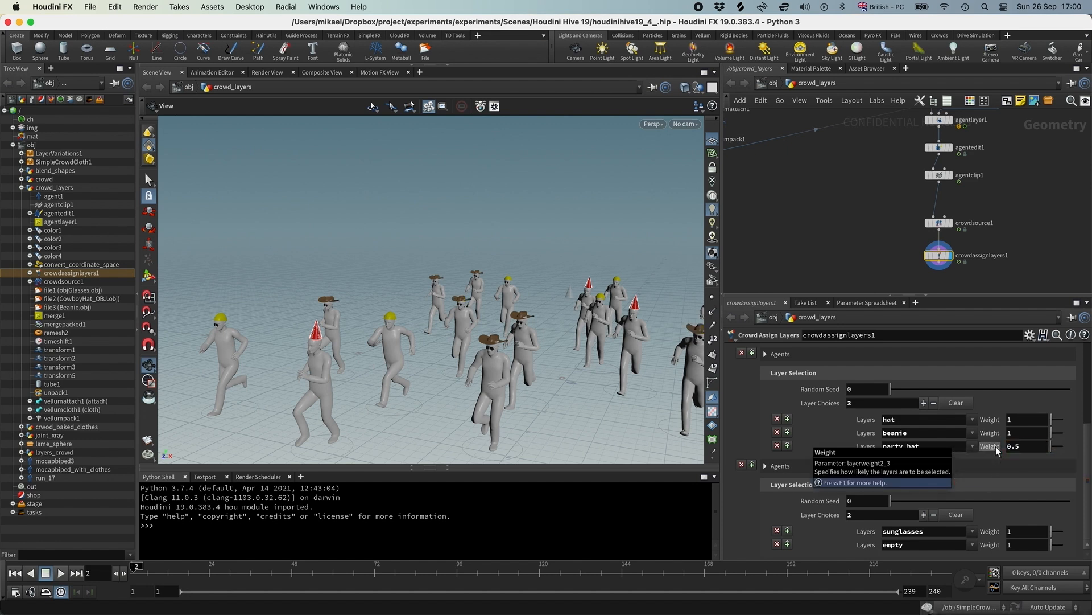
pyautogui.press('Return')
pyautogui.moveTo(558, 286); pyautogui.dragTo(620, 296, button='right')
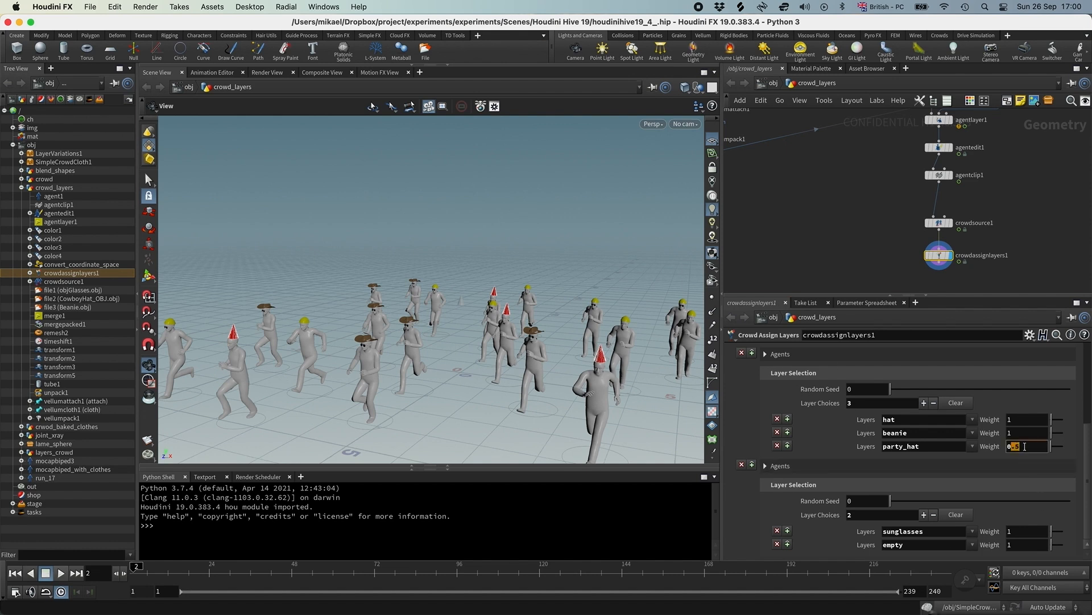
pyautogui.write('3')
pyautogui.press('Return')
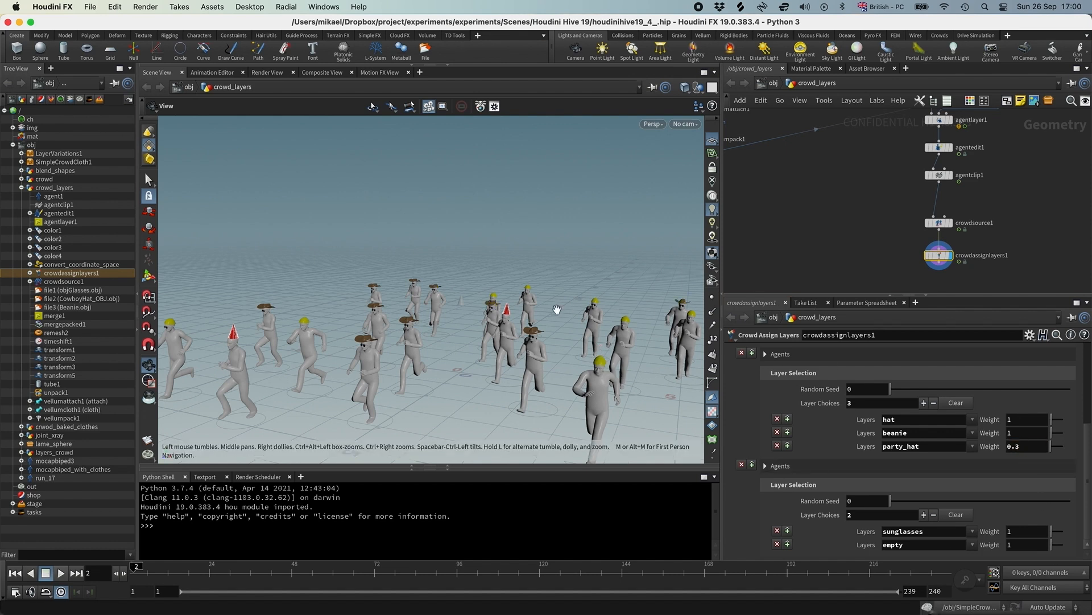
pyautogui.moveTo(556, 310); pyautogui.dragTo(568, 257)
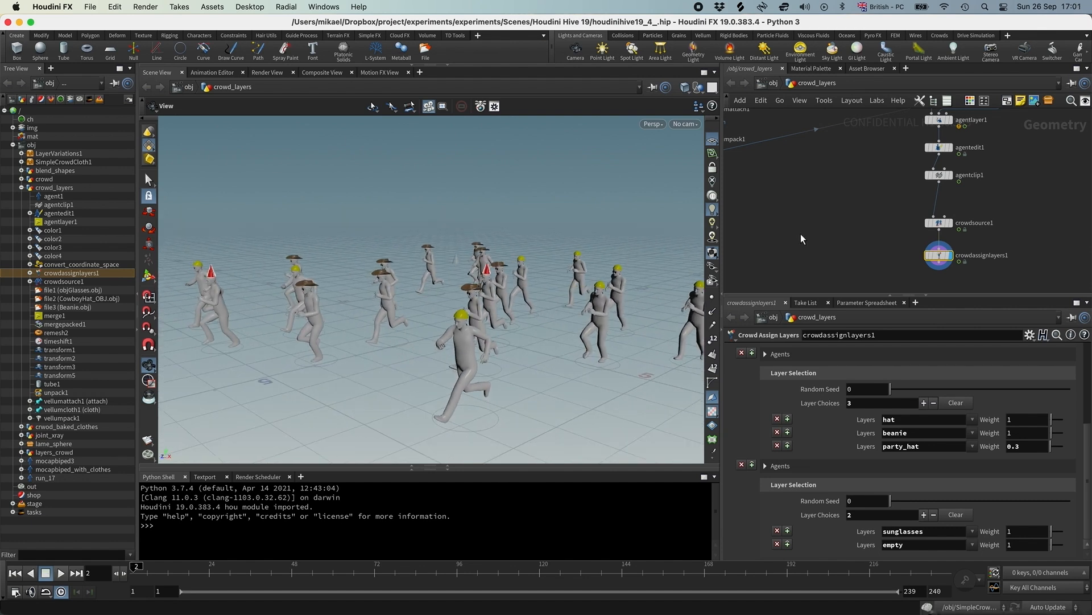
# Save the scene and add a DOP Network wired below crowdassignlayers1
pyautogui.moveTo(815, 206); pyautogui.dragTo(790, 171, button='middle')
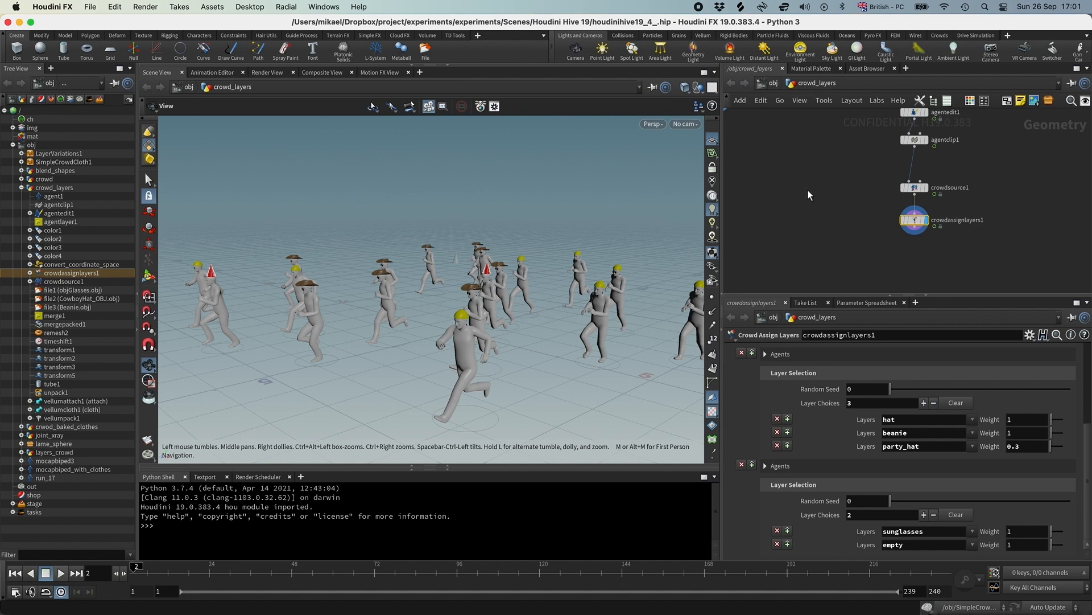
pyautogui.press('super+s')
pyautogui.press('Tab')
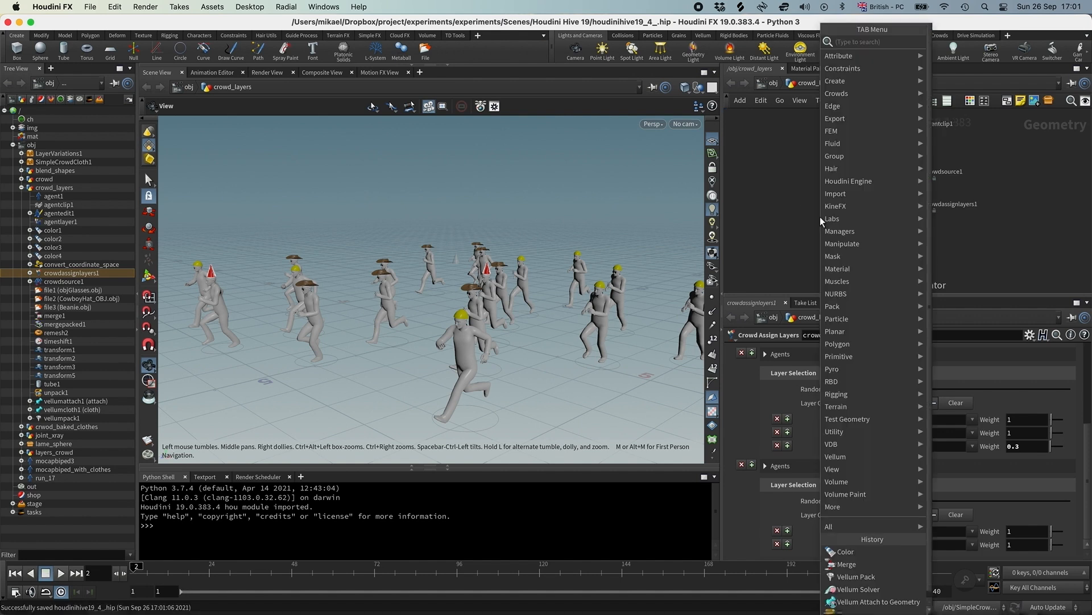
pyautogui.write('dopne')
pyautogui.press('Return')
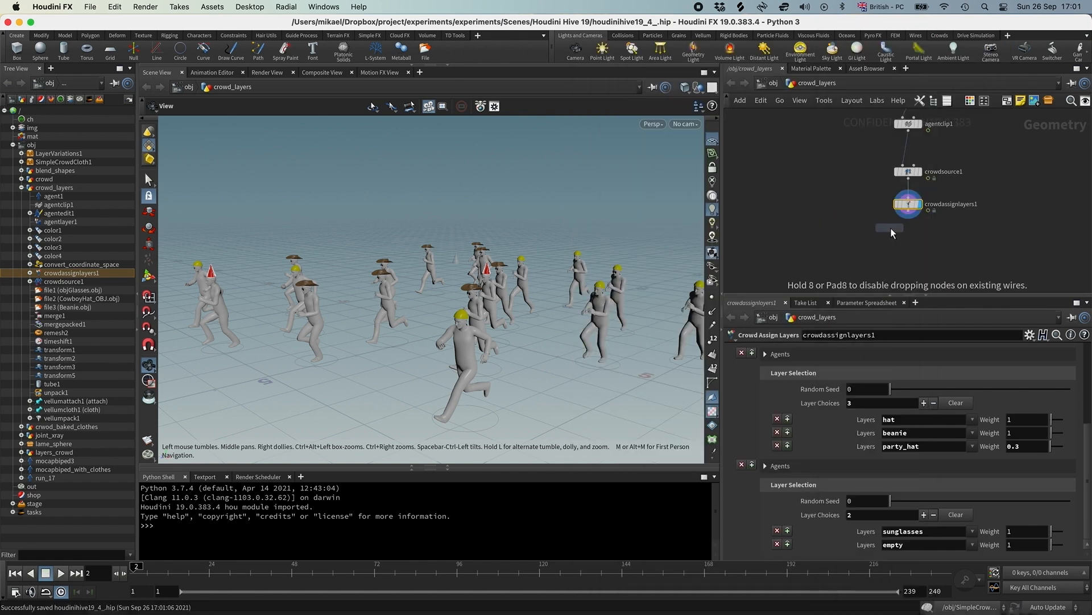
pyautogui.click(908, 236)
# Enter the new DOP Network and insert a Crowd Solver above its output node
pyautogui.doubleClick(910, 239)
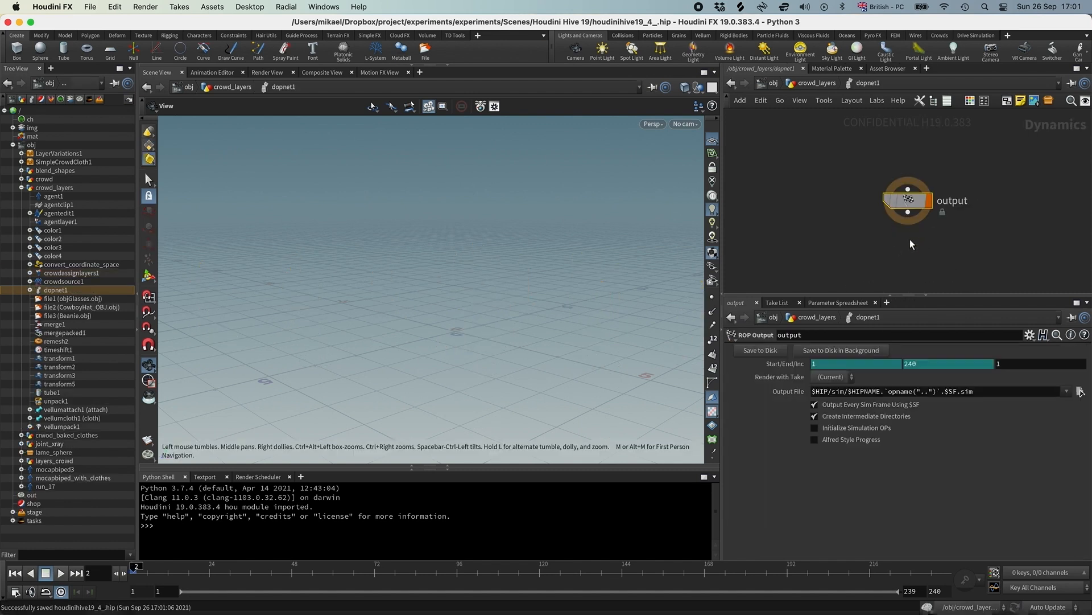
pyautogui.press('Tab')
pyautogui.write('crowd')
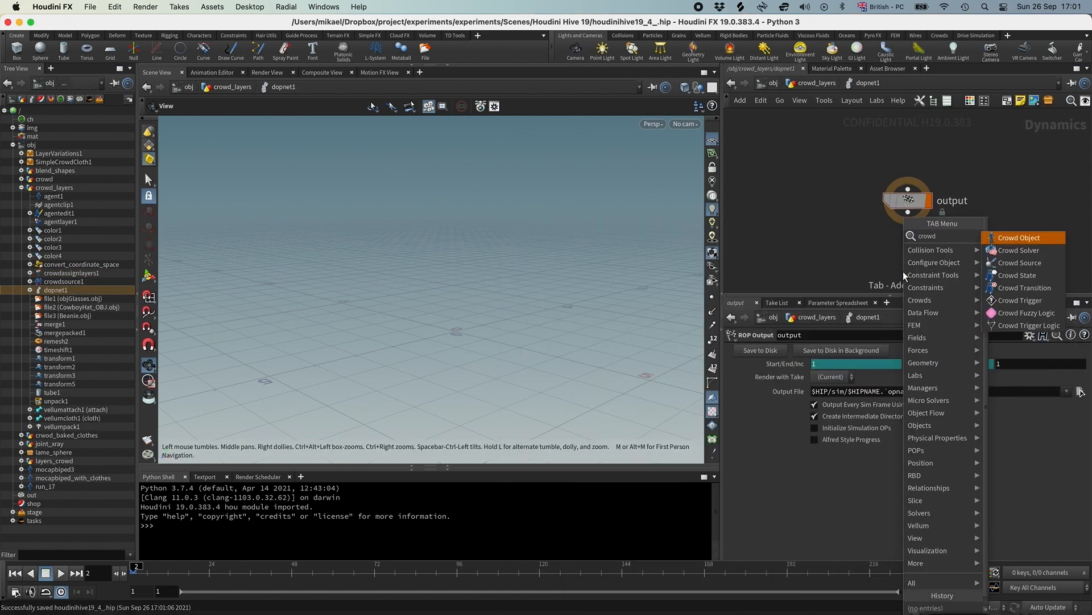
pyautogui.press('Return')
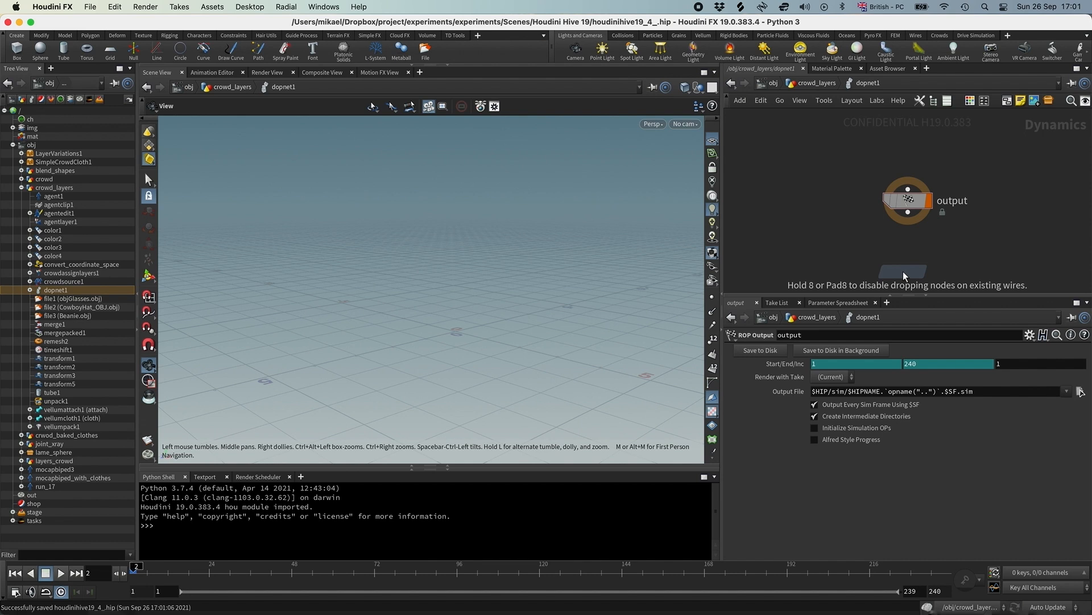
pyautogui.click(908, 188)
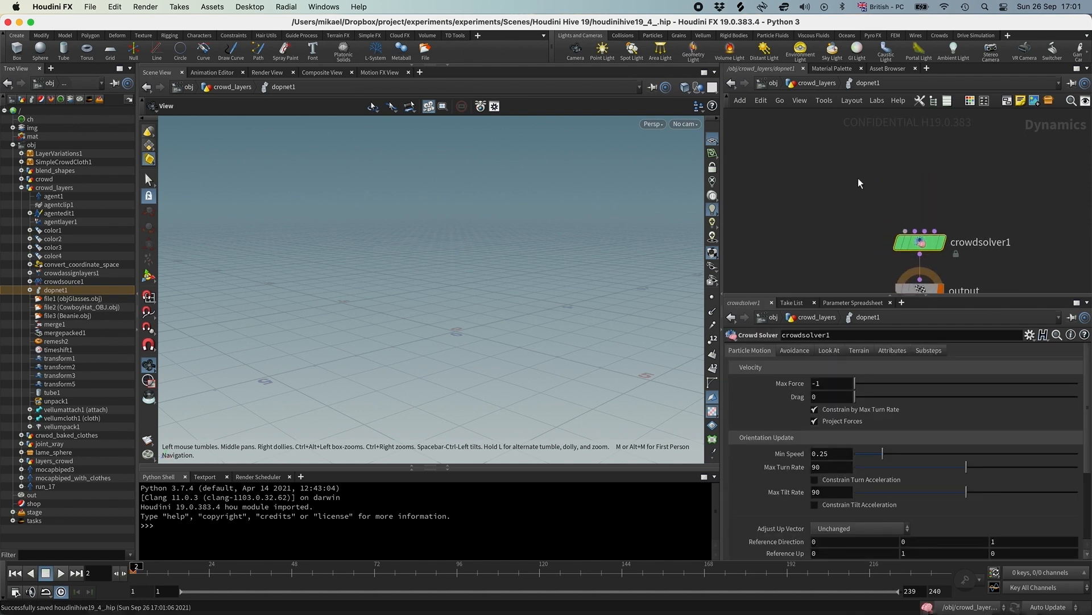
# Wire a Crowd Object into the solver's first input and set its Initial Geometry source to First Context Geometry
pyautogui.press('Tab')
pyautogui.write('crowdob')
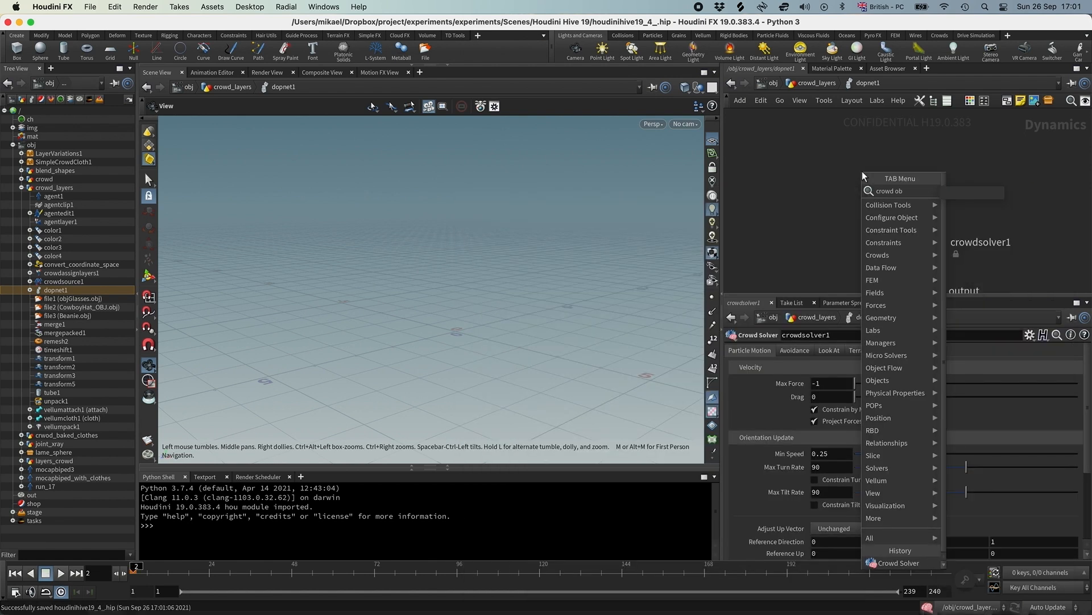
pyautogui.press('Return')
pyautogui.click(862, 171)
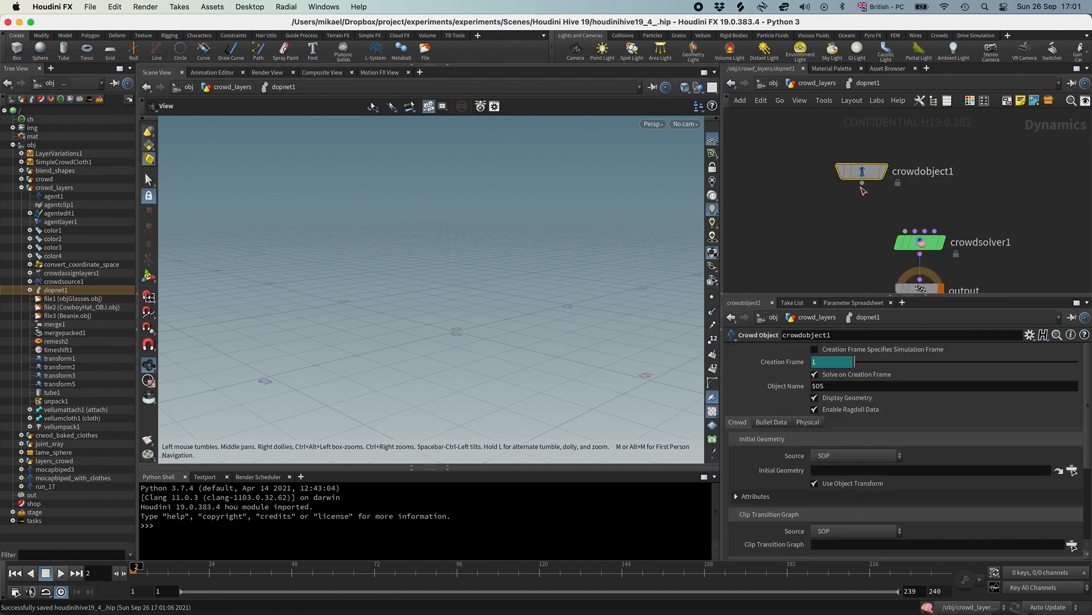
pyautogui.moveTo(862, 183); pyautogui.dragTo(906, 231)
pyautogui.click(828, 456)
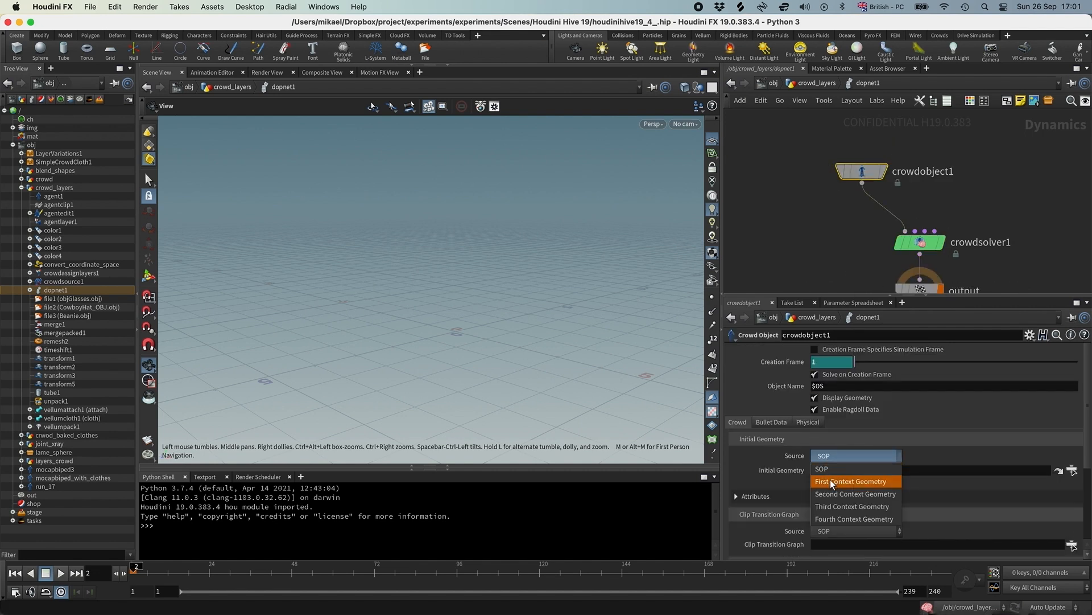
pyautogui.click(831, 479)
# Add a Crowd State node, wire it into the third input of crowdsolver1 and rename it run
pyautogui.moveTo(927, 200); pyautogui.dragTo(901, 206, button='middle')
pyautogui.press('Tab')
pyautogui.write('state')
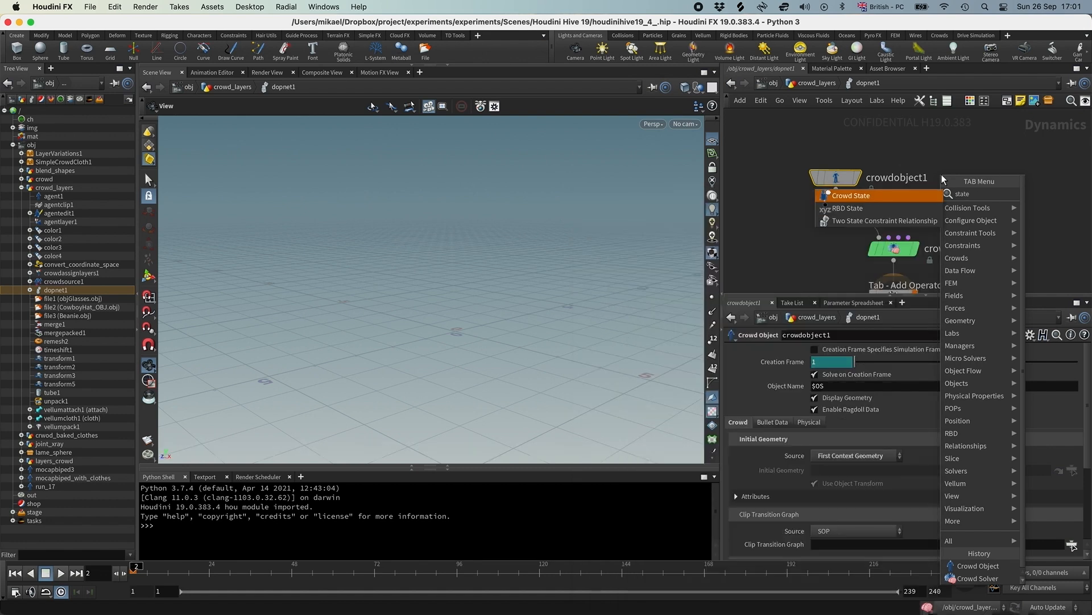
pyautogui.press('Return')
pyautogui.click(942, 175)
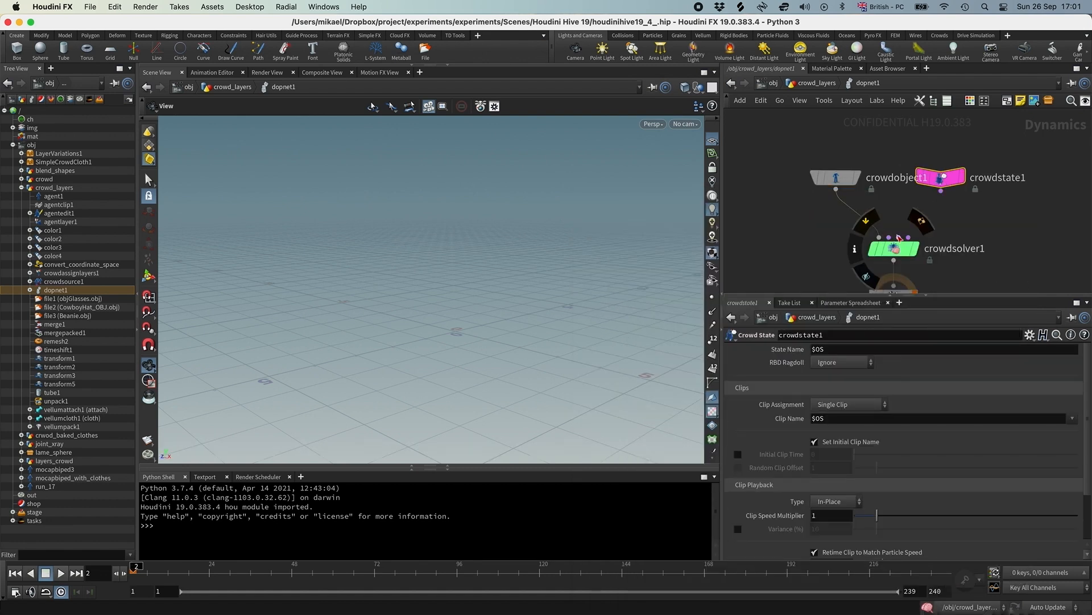
pyautogui.moveTo(898, 237); pyautogui.dragTo(939, 189)
pyautogui.doubleClick(998, 178)
pyautogui.write('run')
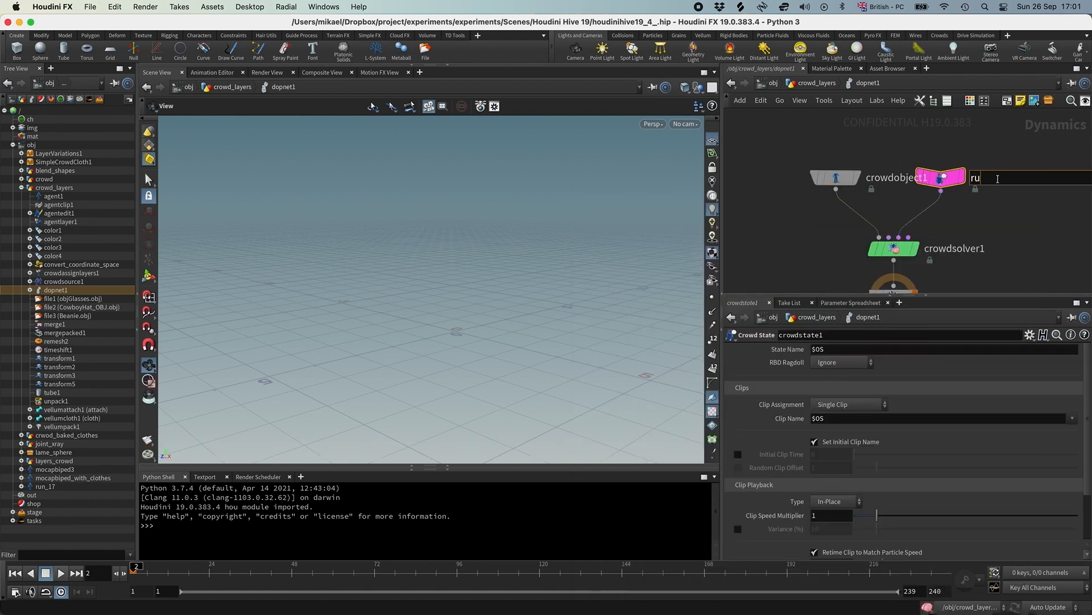
pyautogui.press('Return')
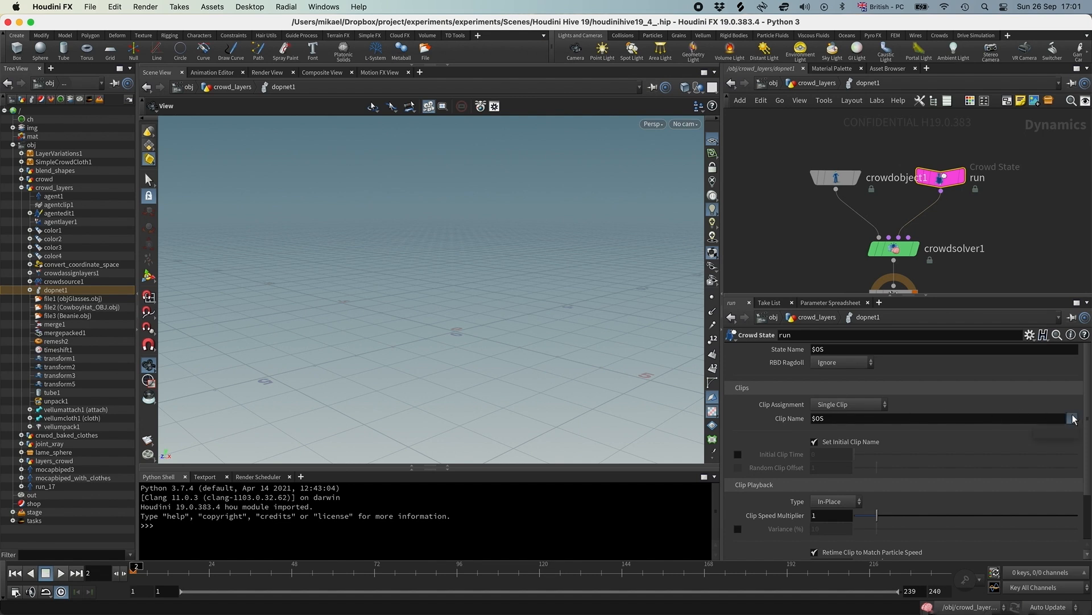
# With the timeline at frame 1, assign the run clip to the crowd state and return to the crowd_layers network
pyautogui.click(15, 572)
pyautogui.click(1072, 419)
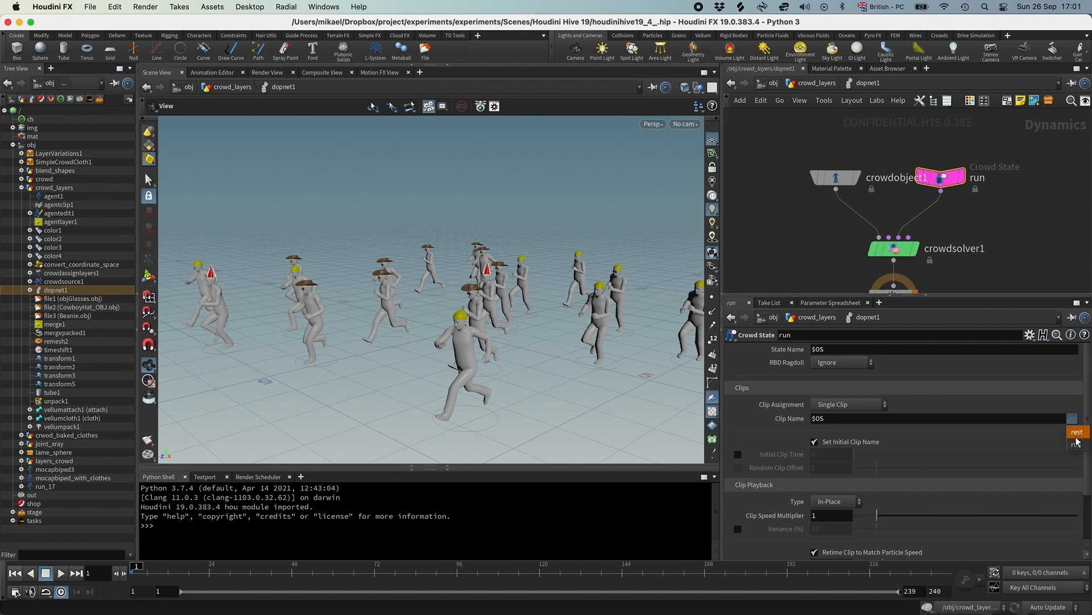
pyautogui.click(1073, 437)
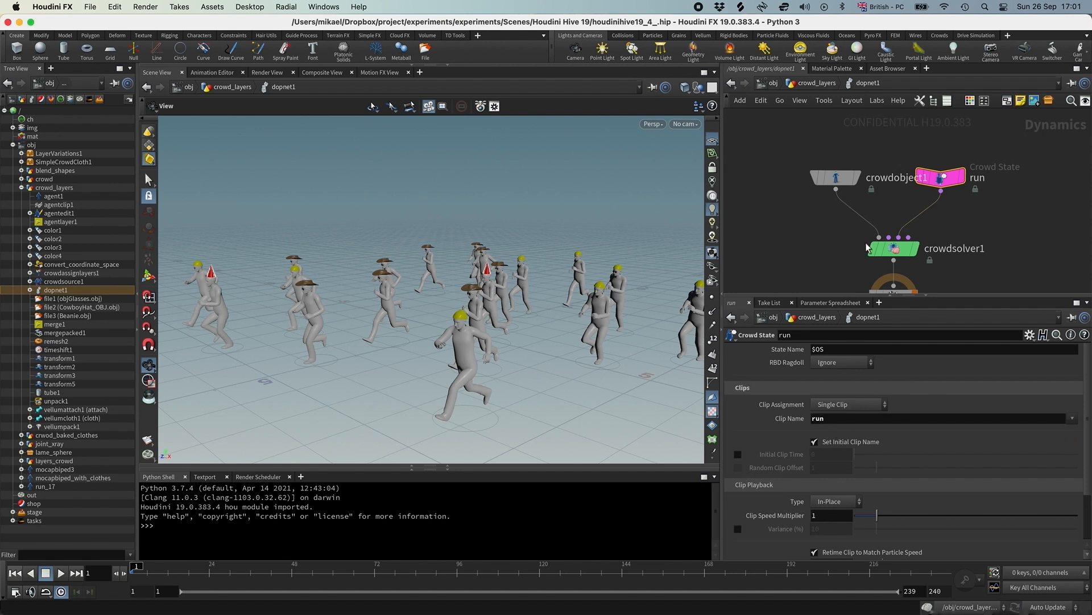
pyautogui.moveTo(819, 231); pyautogui.dragTo(810, 213, button='middle')
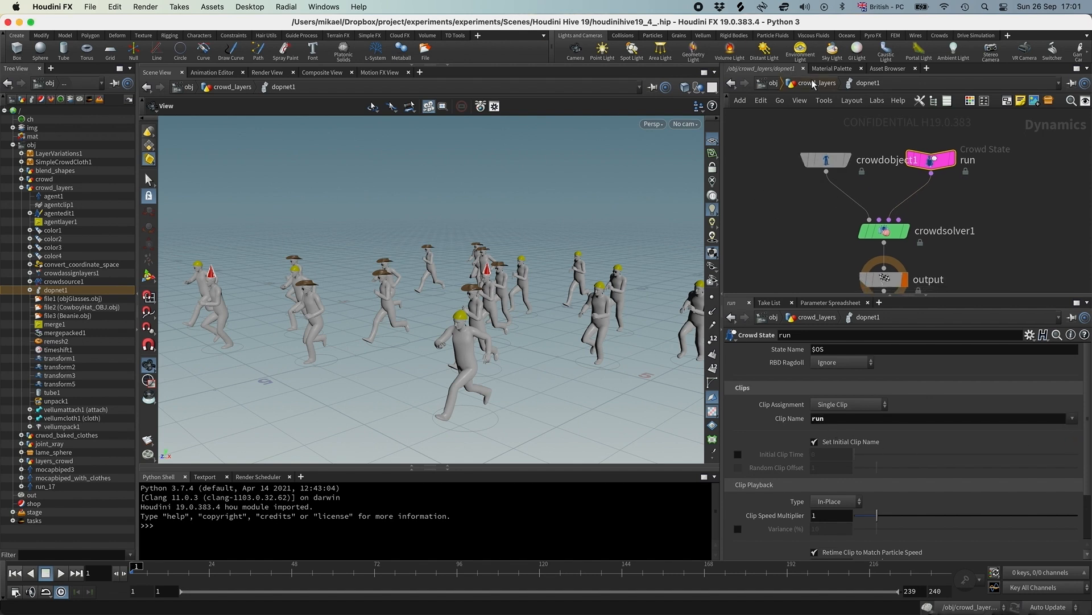
pyautogui.click(813, 84)
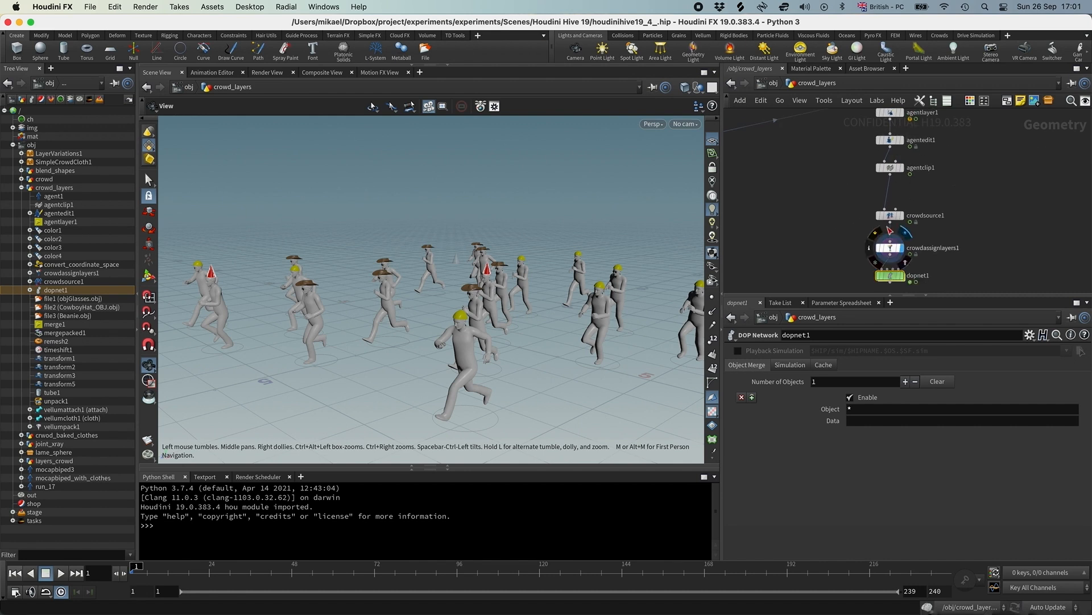
# Check the crowd source's initial state, set the run state's clip playback type to Locomotive inside dopnet1, and return to crowd_layers
pyautogui.click(890, 216)
pyautogui.click(736, 350)
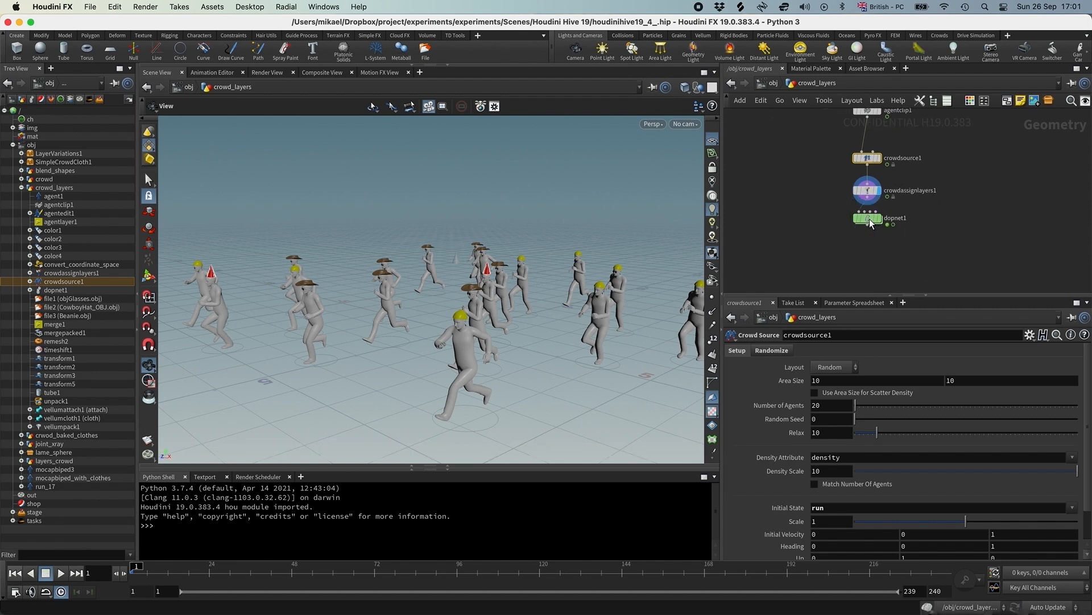
pyautogui.doubleClick(869, 218)
pyautogui.scroll(-3, 854, 433)
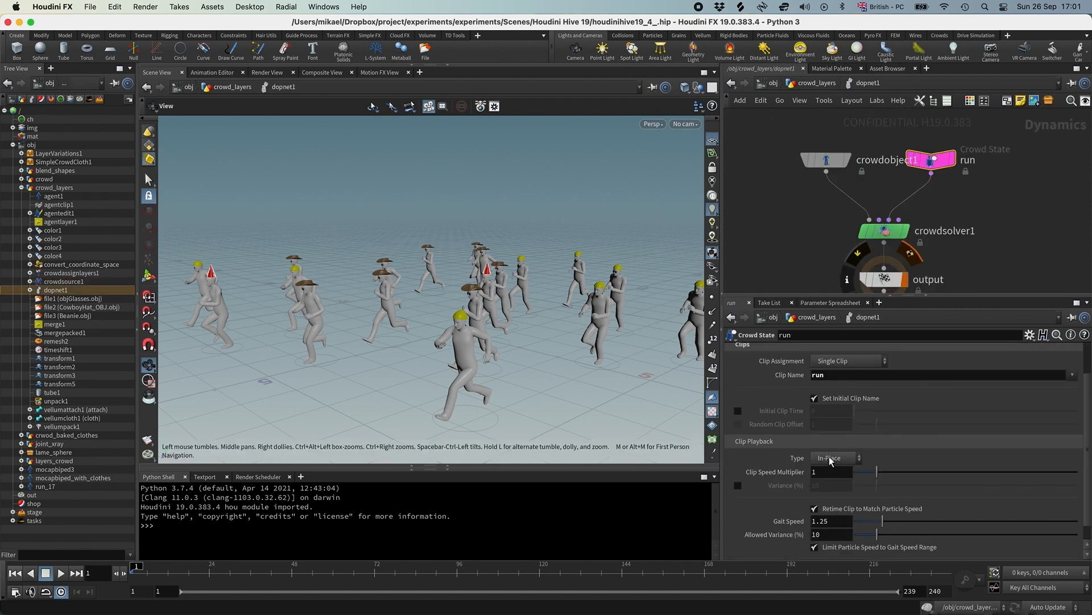
pyautogui.click(836, 458)
pyautogui.click(832, 483)
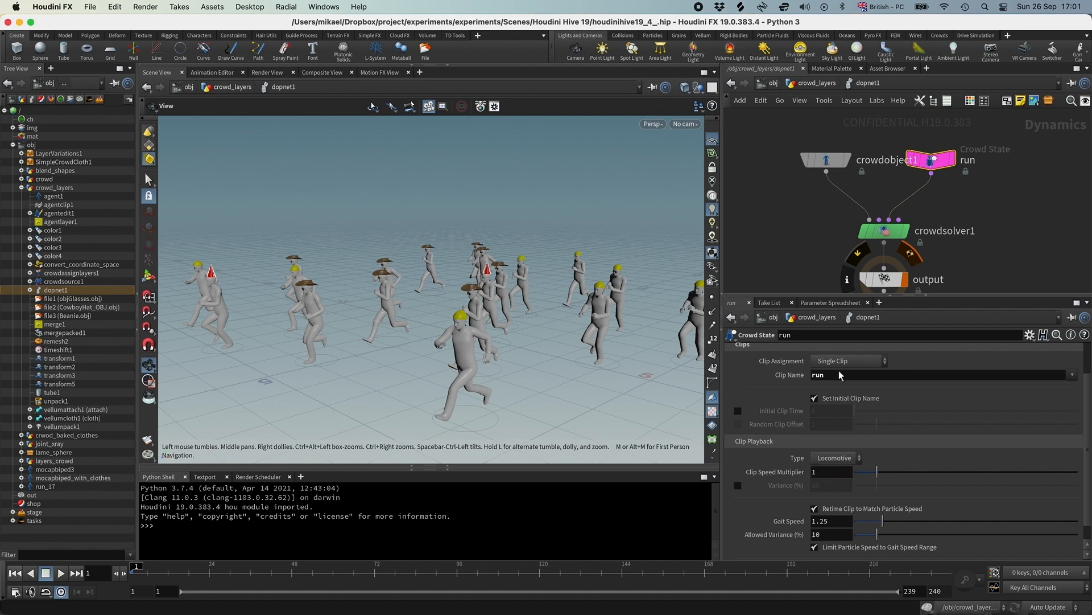
pyautogui.click(818, 82)
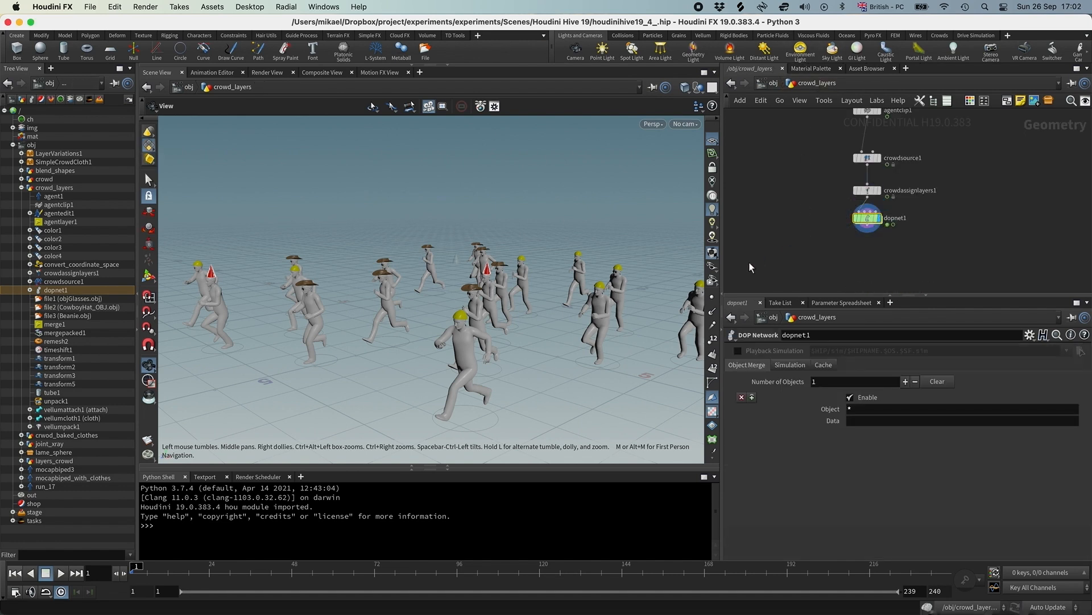
# Play the crowd simulation from frame 1 to examine how the agents run forward, and return to the first frame
pyautogui.moveTo(645, 244); pyautogui.dragTo(478, 300, button='right')
pyautogui.moveTo(477, 300); pyautogui.dragTo(420, 357, button='middle')
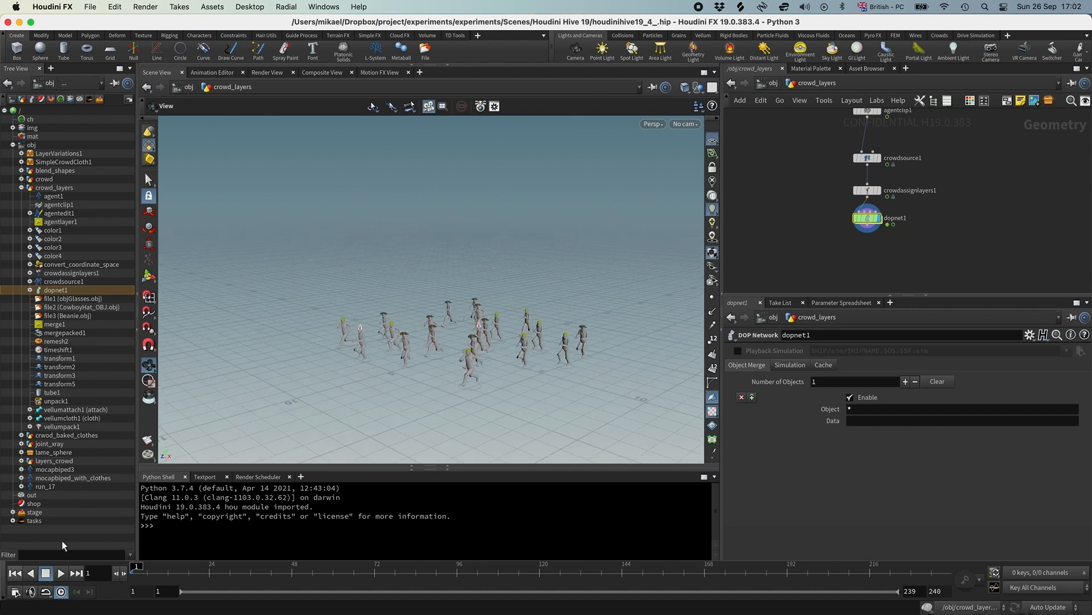
pyautogui.click(46, 574)
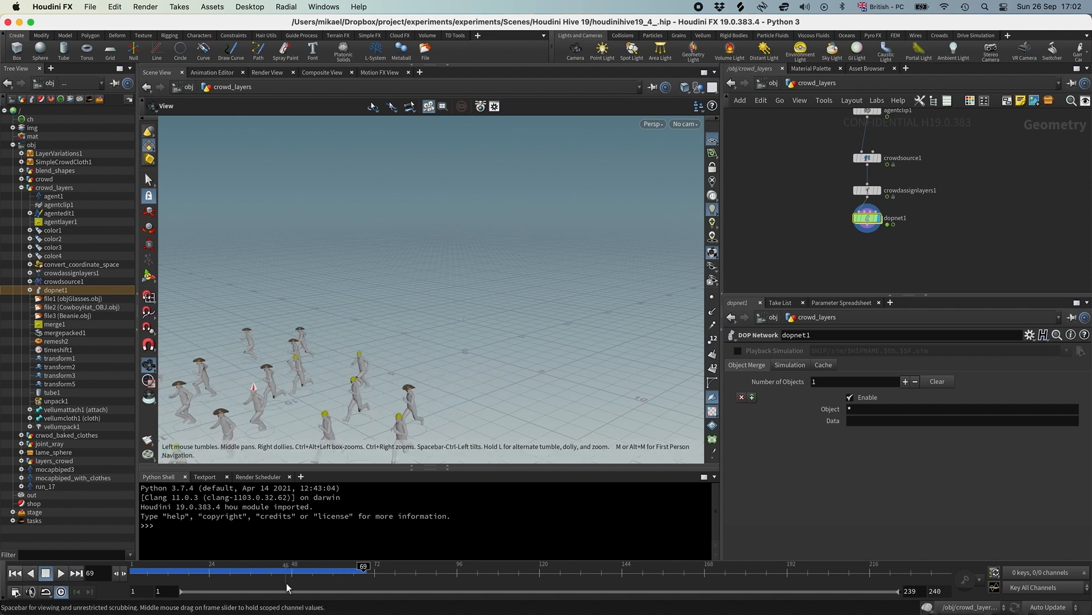
pyautogui.moveTo(790, 232); pyautogui.dragTo(772, 194, button='middle')
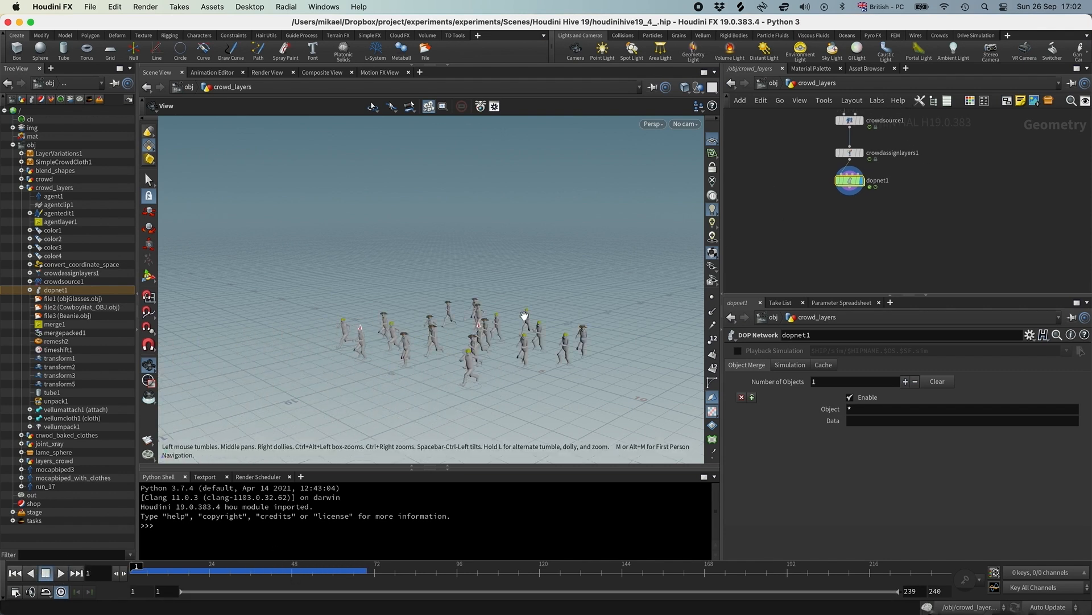
pyautogui.moveTo(472, 302); pyautogui.dragTo(468, 226)
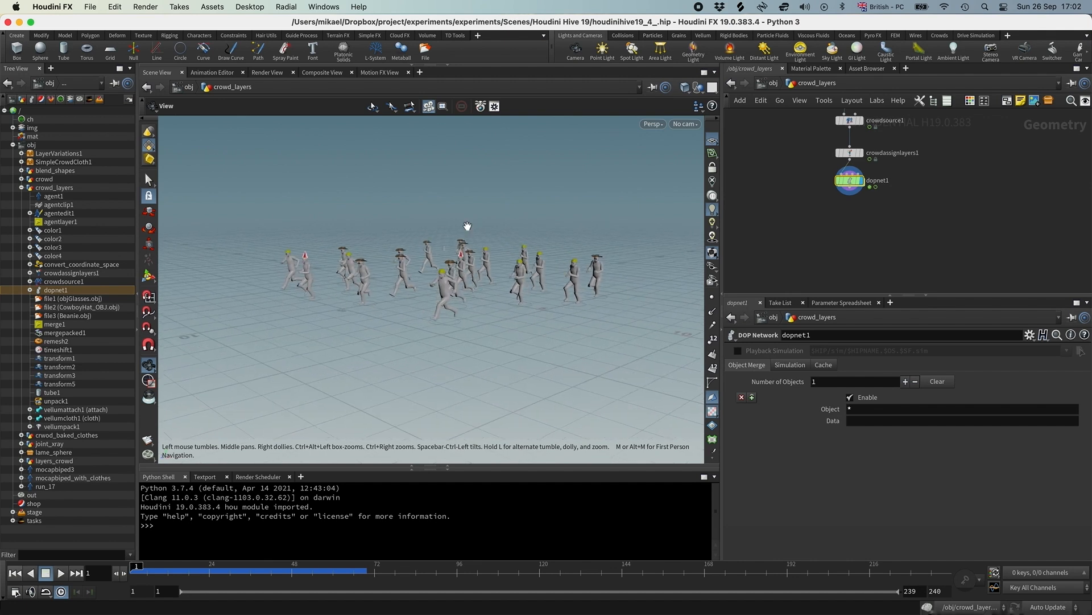
pyautogui.moveTo(459, 287); pyautogui.dragTo(469, 260)
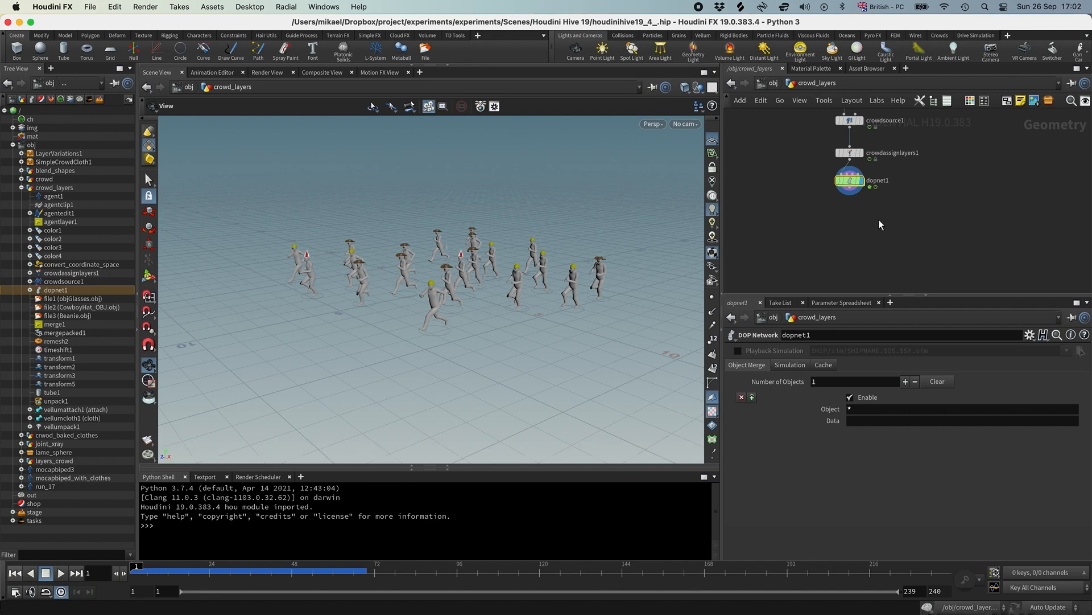
# Add an Agent Vellum Unpack node below dopnet1 and wire the DOP network's output into it
pyautogui.press('Tab')
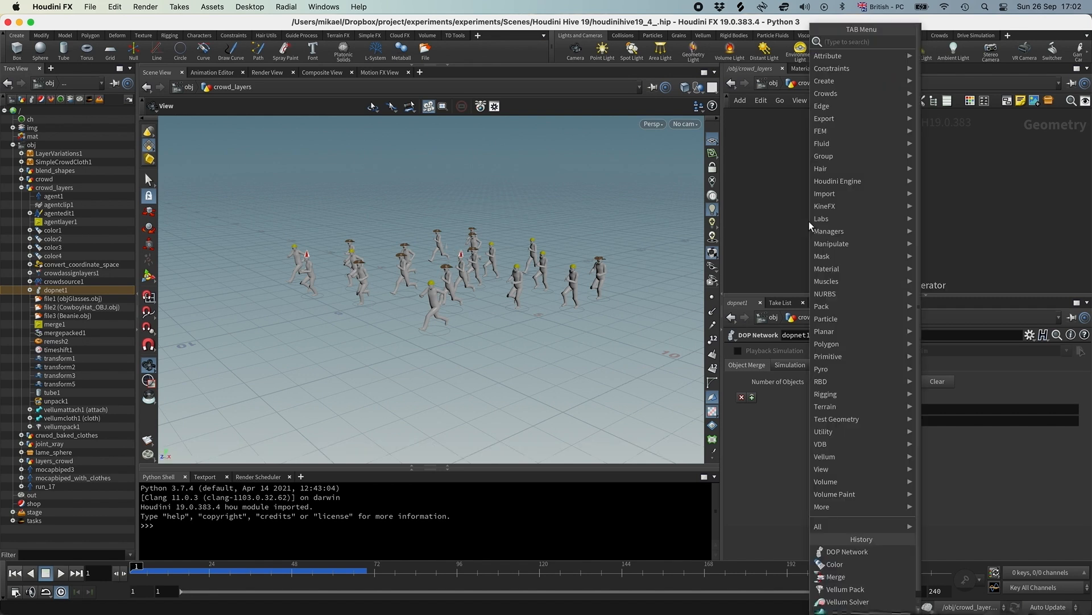
pyautogui.write('agent vel')
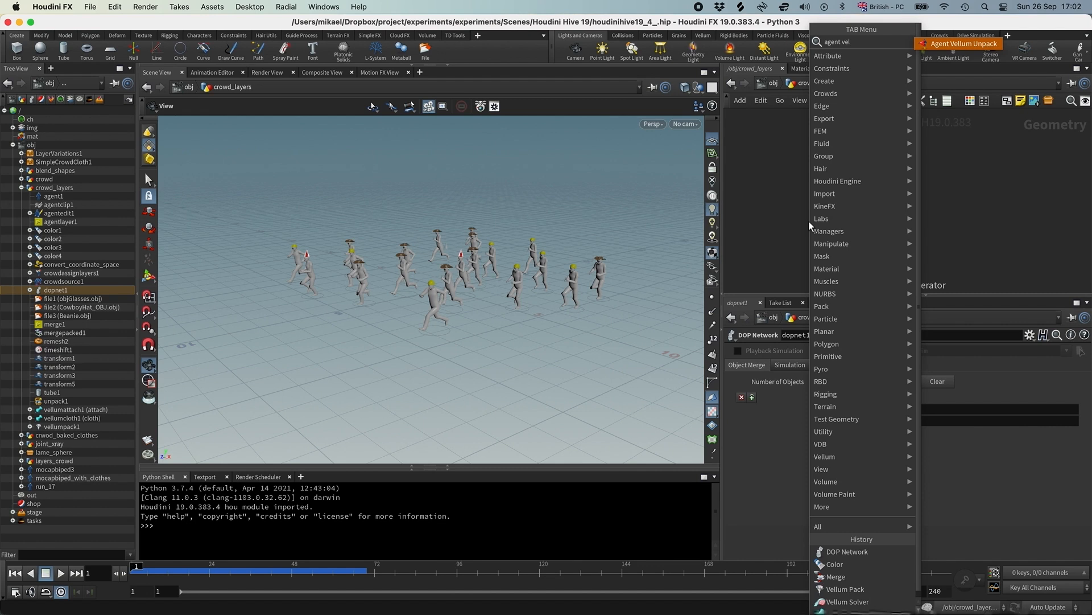
pyautogui.press('Return')
pyautogui.click(808, 221)
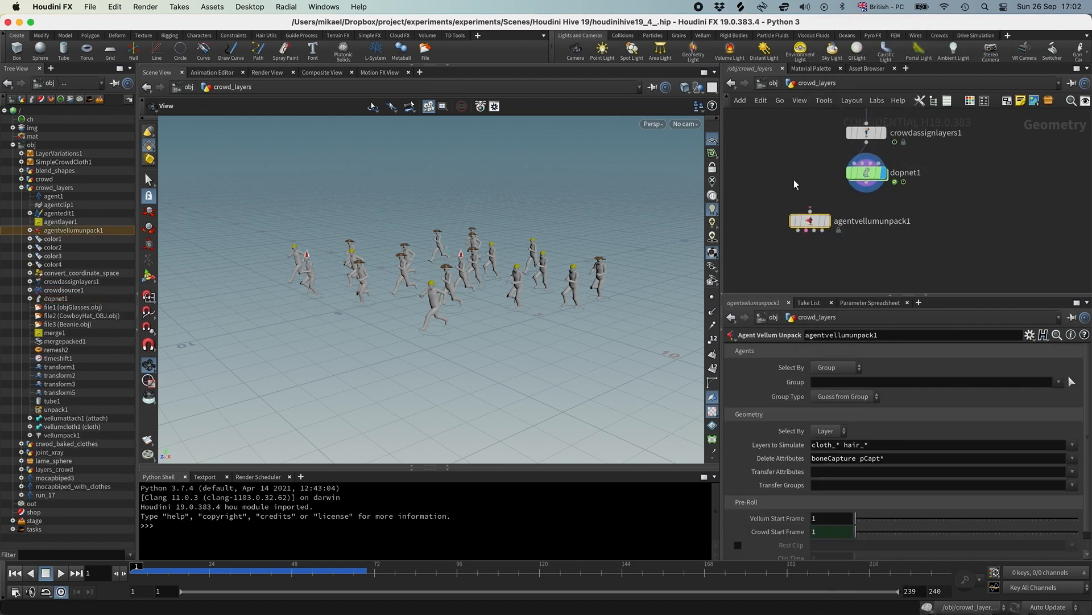
pyautogui.moveTo(866, 192); pyautogui.dragTo(810, 209)
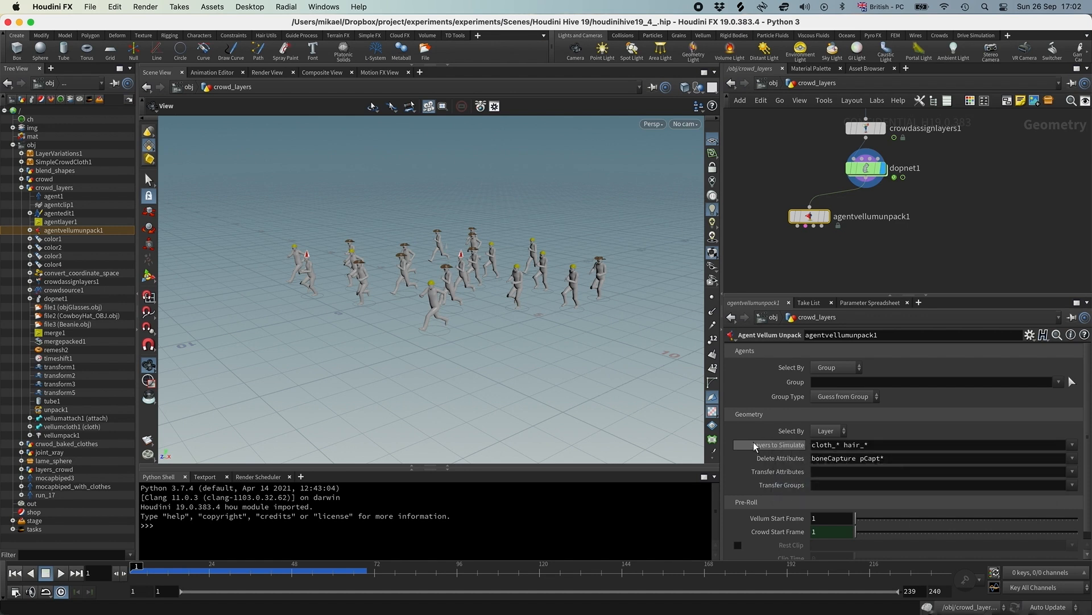
# Set the Agent Vellum Unpack node's Layers to Simulate to only party_hat and display the node
pyautogui.click(1072, 446)
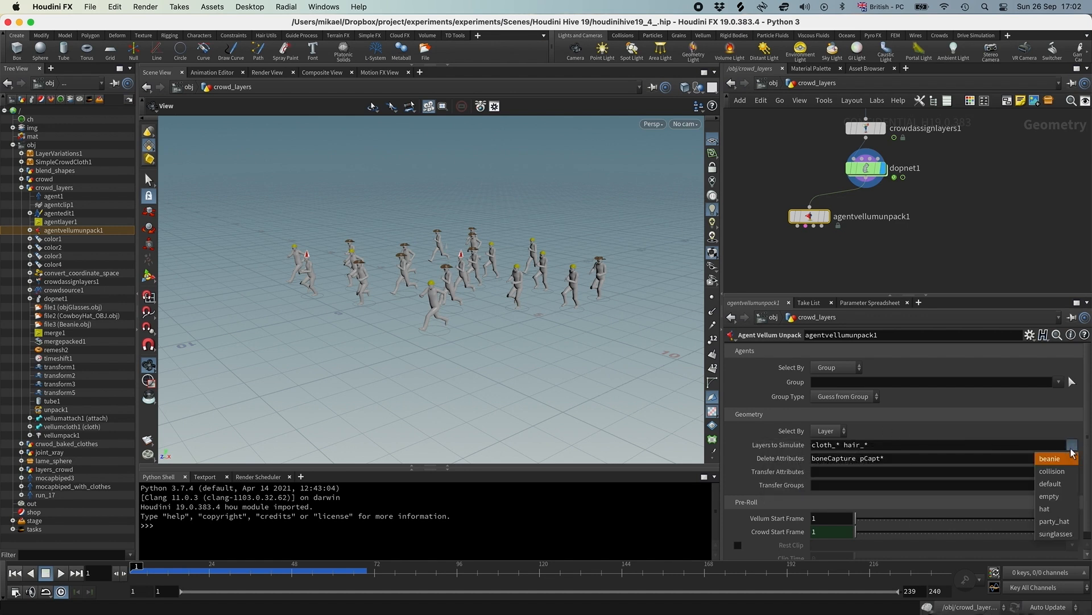
pyautogui.click(1054, 522)
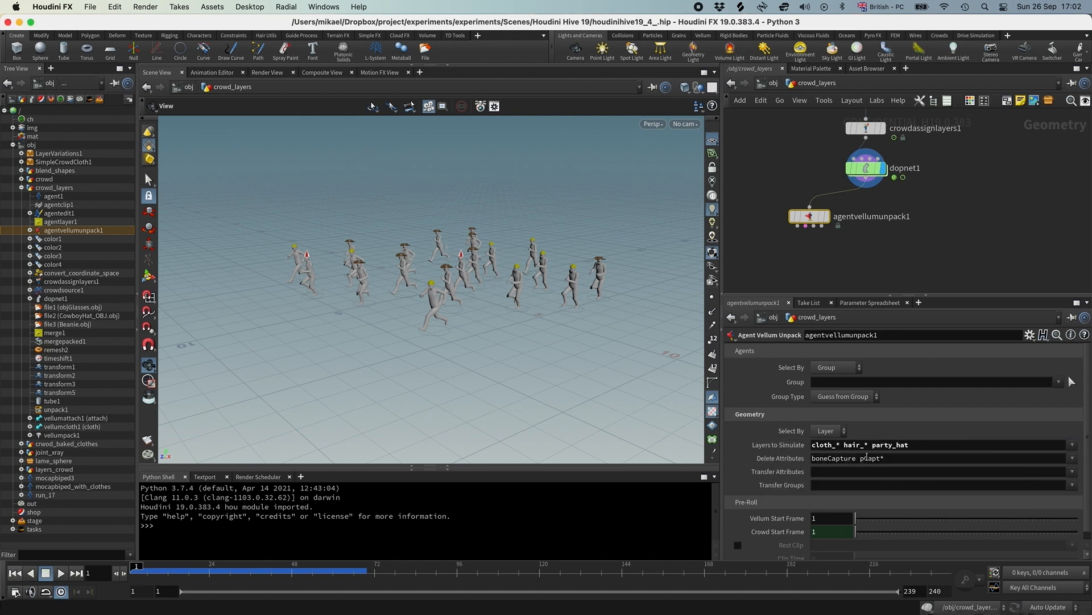
pyautogui.moveTo(871, 447); pyautogui.dragTo(719, 437)
pyautogui.press('BackSpace')
pyautogui.click(826, 216)
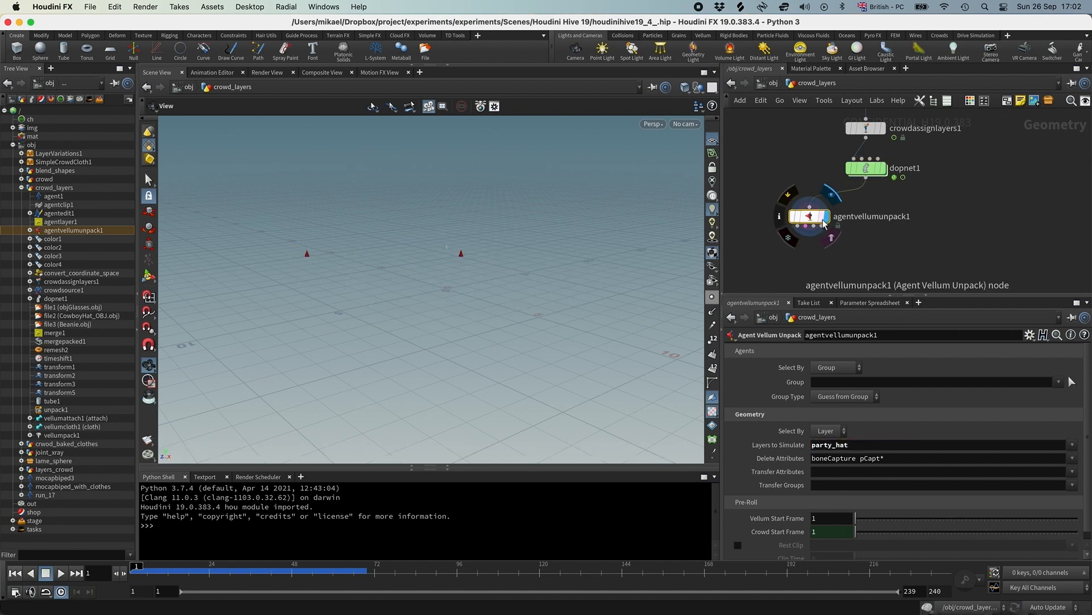
# Set the pre-roll Crowd Start Frame to ch("startframe")+25 and enable Rest Clip using the rest clip
pyautogui.scroll(-1, 827, 438)
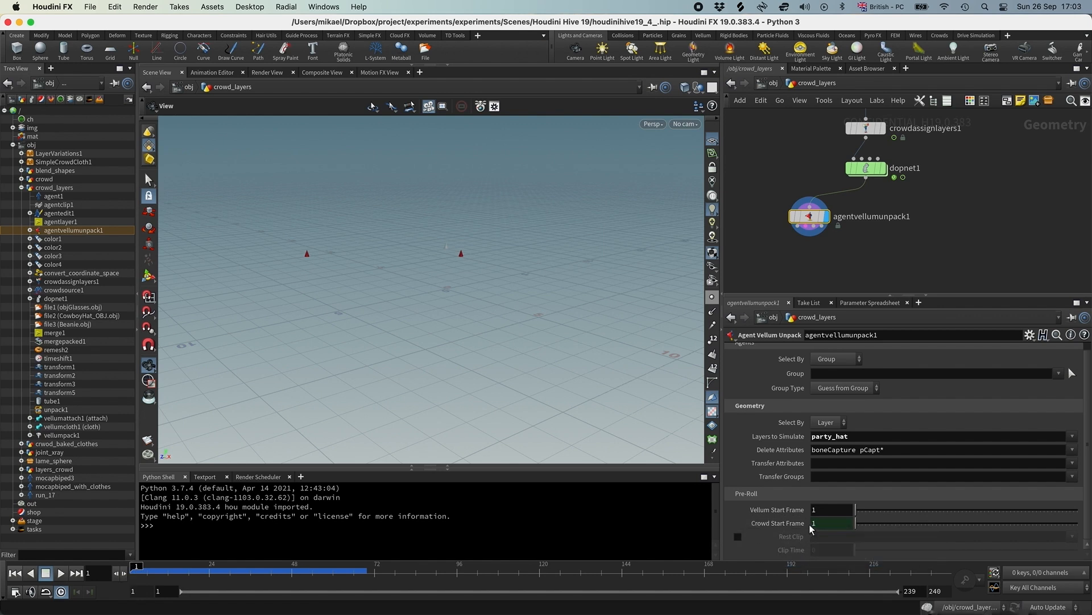
pyautogui.click(790, 524)
pyautogui.click(898, 523)
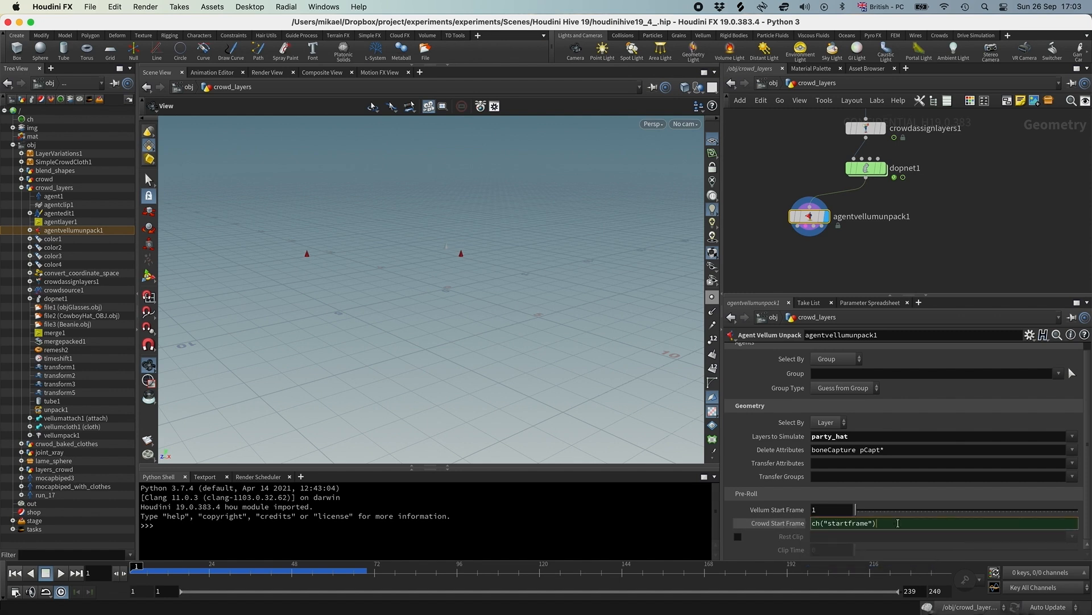
pyautogui.press('Return')
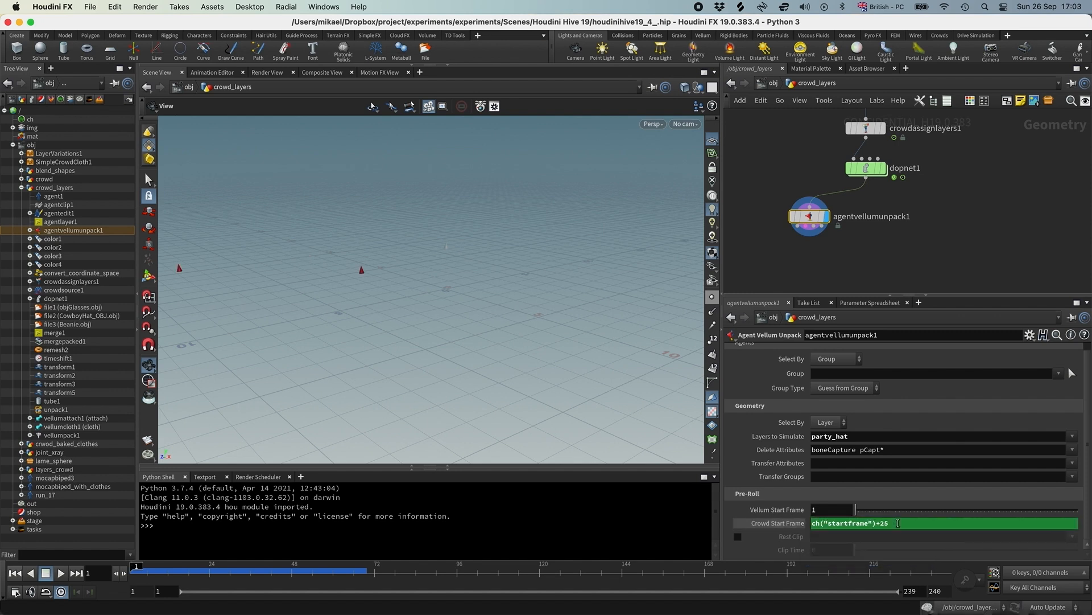
pyautogui.click(738, 536)
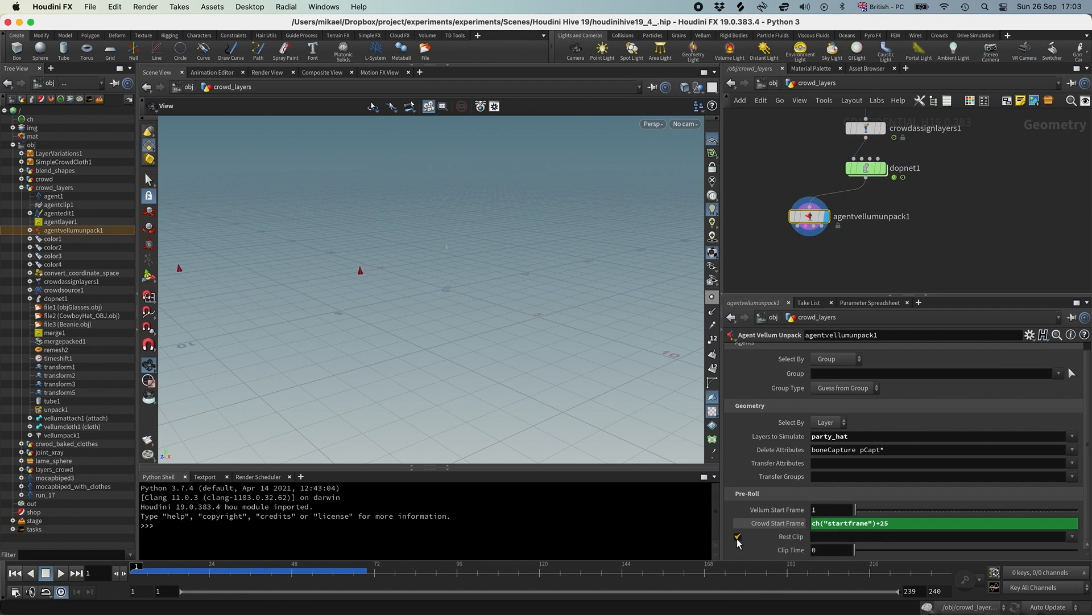
pyautogui.click(1072, 536)
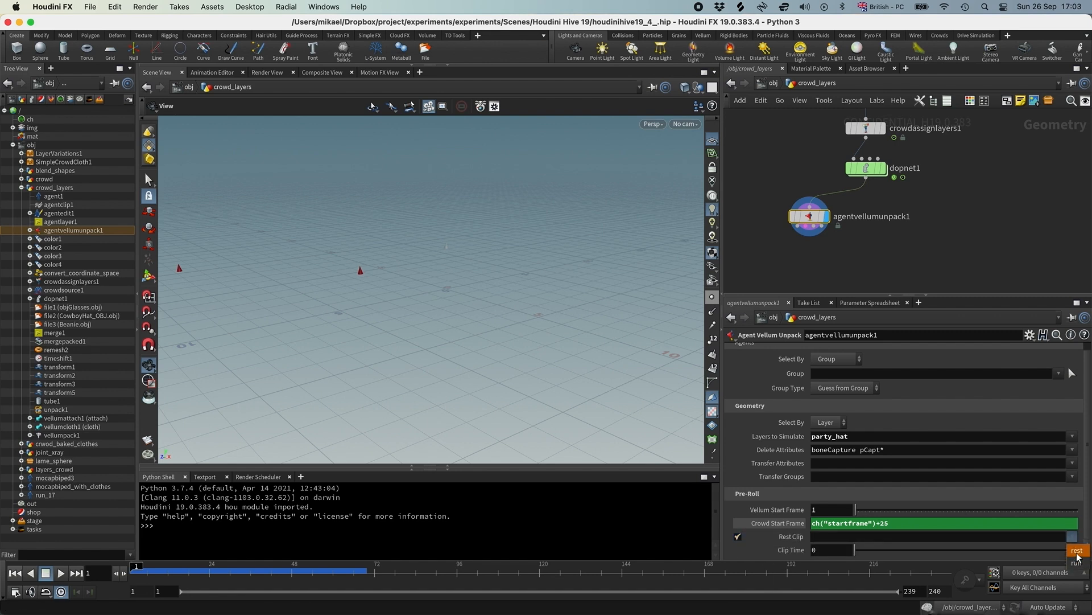
pyautogui.click(1075, 549)
# Add a Vellum Solver below agentvellumunpack1 with its inputs wired to the unpack outputs, and display it
pyautogui.scroll(3, 800, 254)
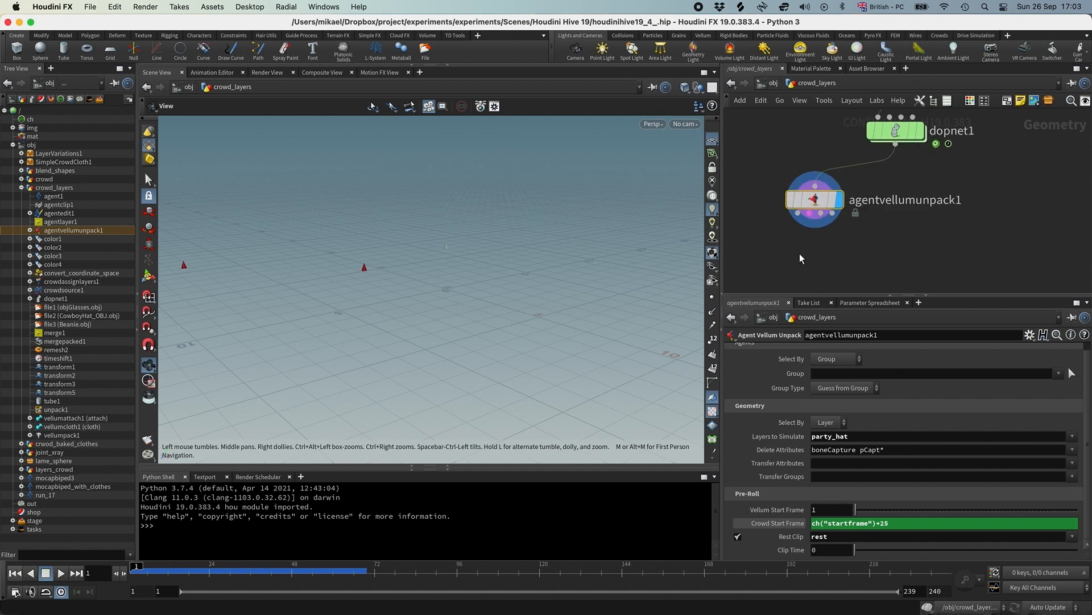
pyautogui.press('Tab')
pyautogui.write('vellum')
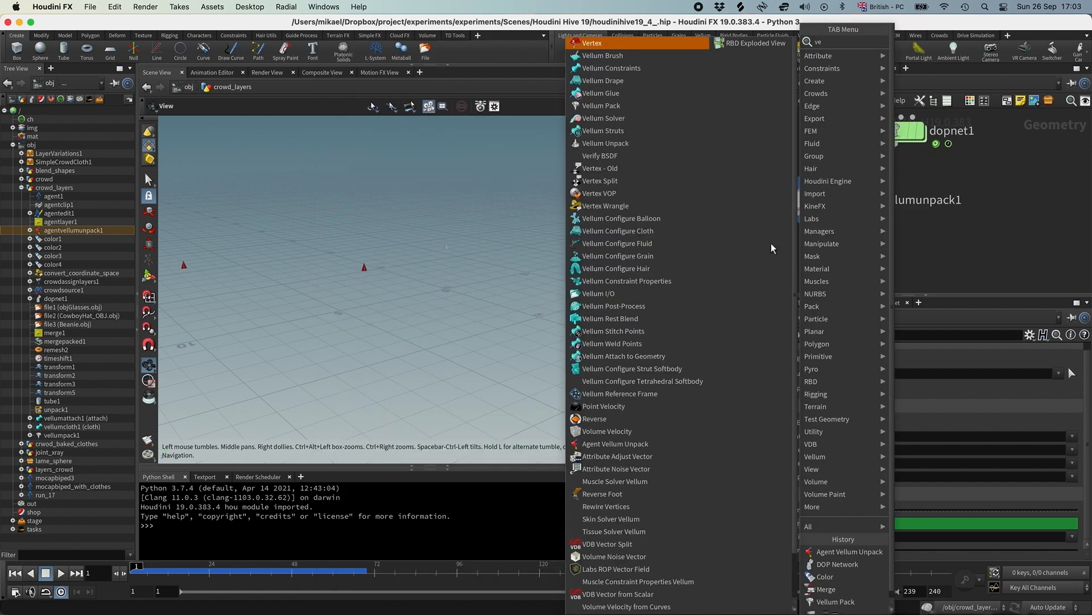
pyautogui.press('Return')
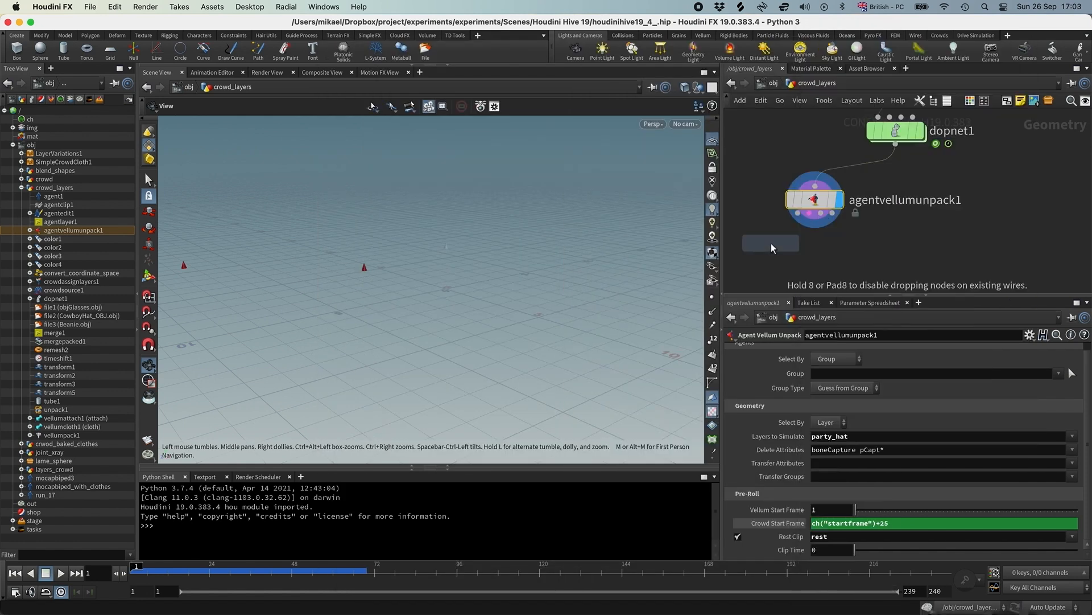
pyautogui.click(815, 257)
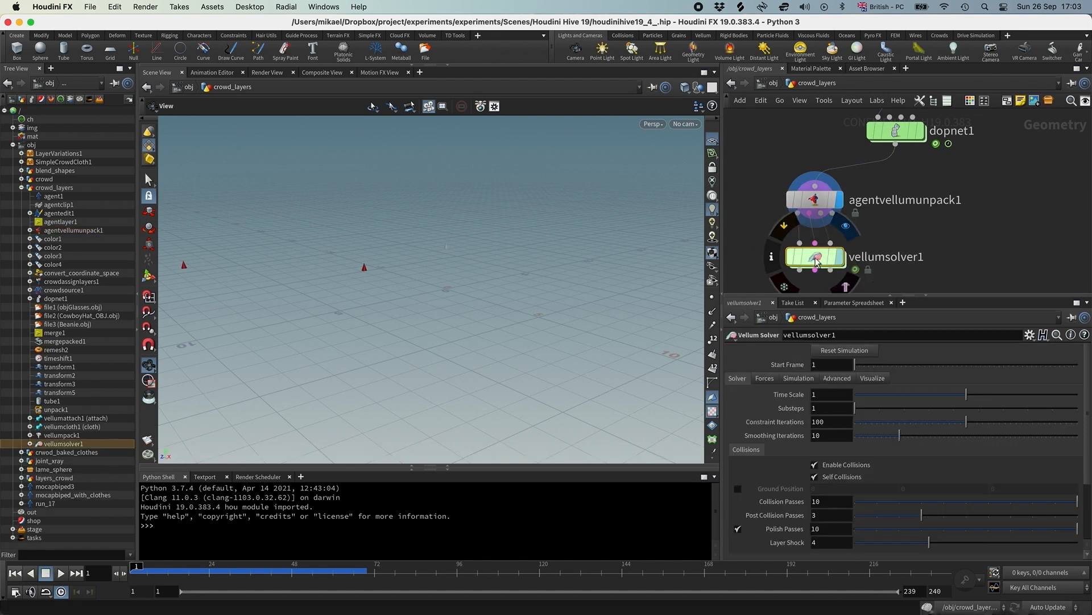
pyautogui.press('r')
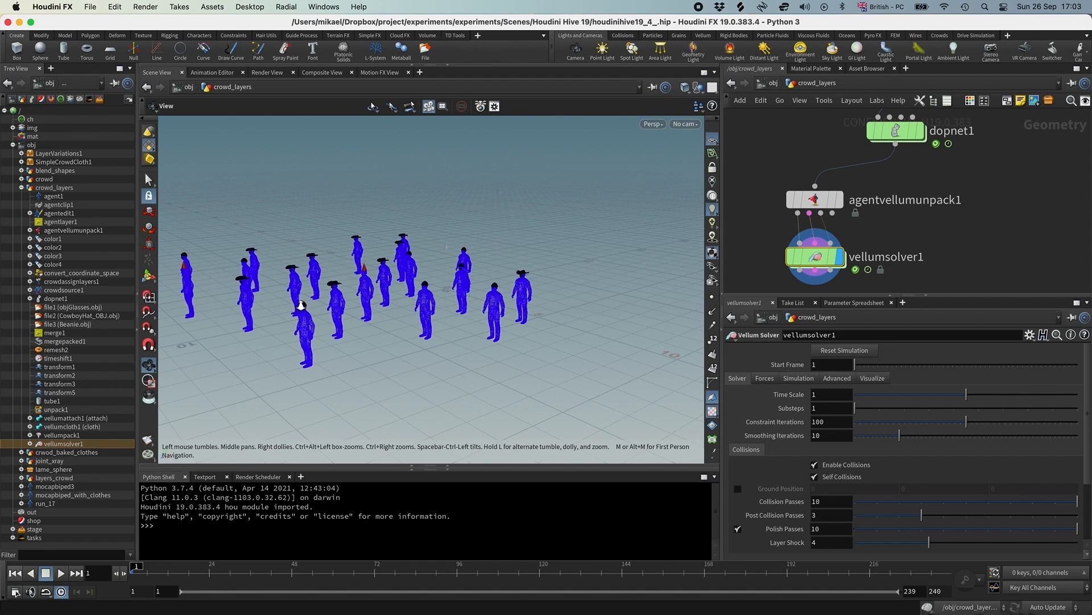
# Play the Vellum simulation and examine the party hats on the running agents up to frame 53 from several angles
pyautogui.moveTo(301, 306); pyautogui.dragTo(405, 280, button='right')
pyautogui.moveTo(404, 281); pyautogui.dragTo(383, 281)
pyautogui.moveTo(383, 280); pyautogui.dragTo(426, 322, button='right')
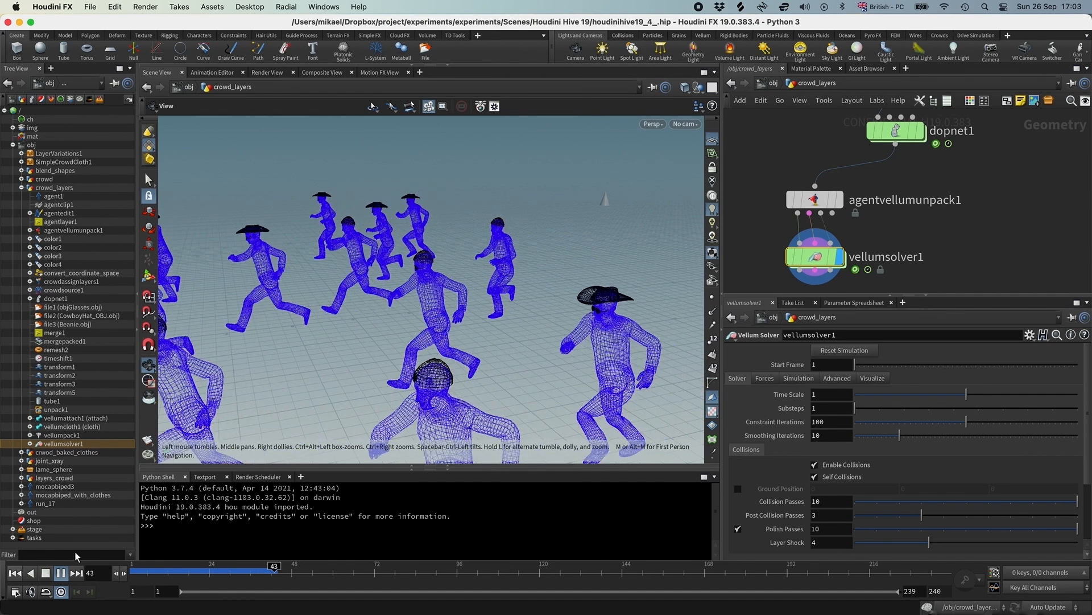
pyautogui.press('Escape')
pyautogui.moveTo(397, 315); pyautogui.dragTo(387, 348, button='right')
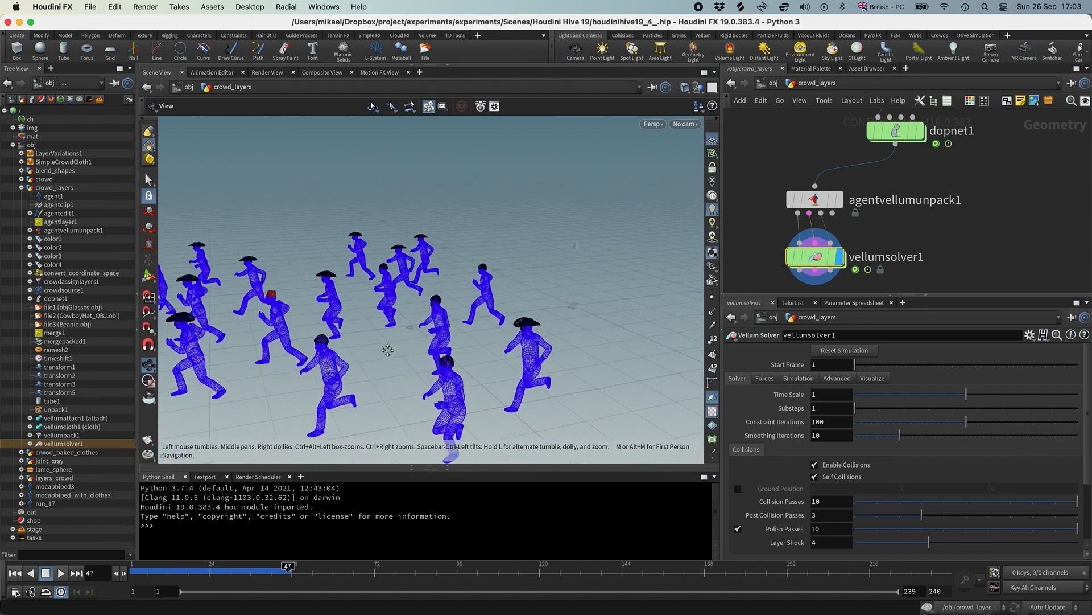
pyautogui.moveTo(388, 349); pyautogui.dragTo(443, 328)
pyautogui.click(262, 573)
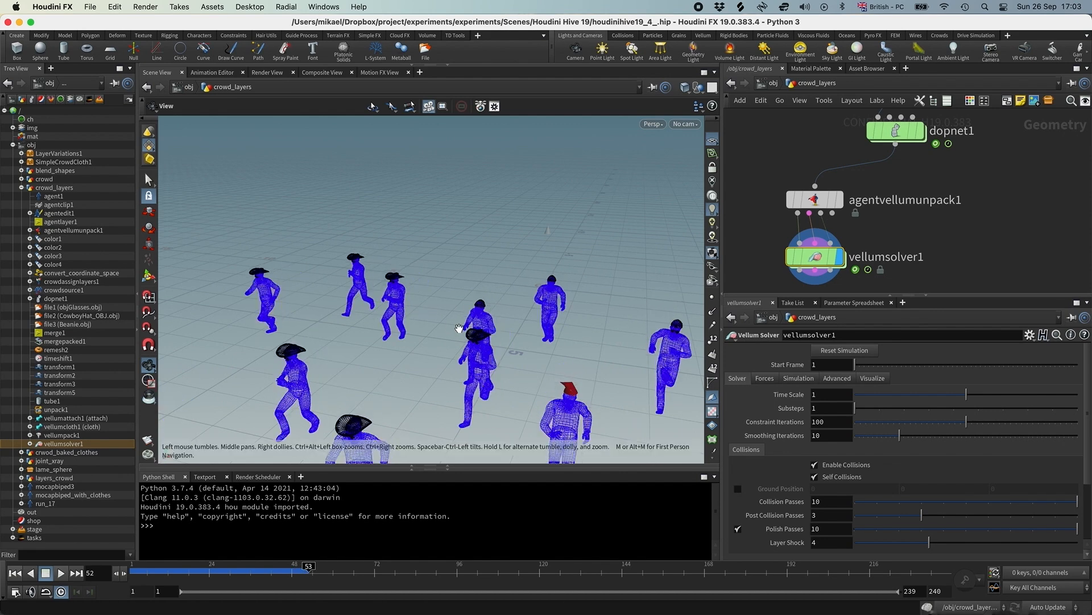
pyautogui.moveTo(509, 374); pyautogui.dragTo(429, 263, button='middle')
pyautogui.moveTo(429, 263); pyautogui.dragTo(517, 278, button='right')
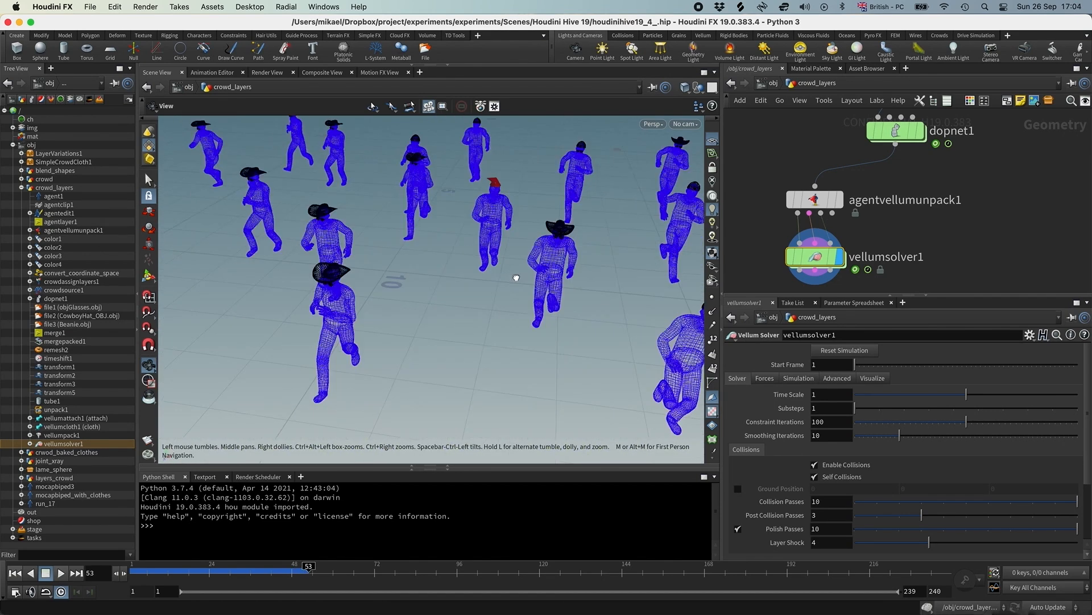
pyautogui.moveTo(517, 279); pyautogui.dragTo(513, 290, button='middle')
pyautogui.moveTo(513, 290); pyautogui.dragTo(507, 298, button='right')
pyautogui.moveTo(507, 297); pyautogui.dragTo(468, 308)
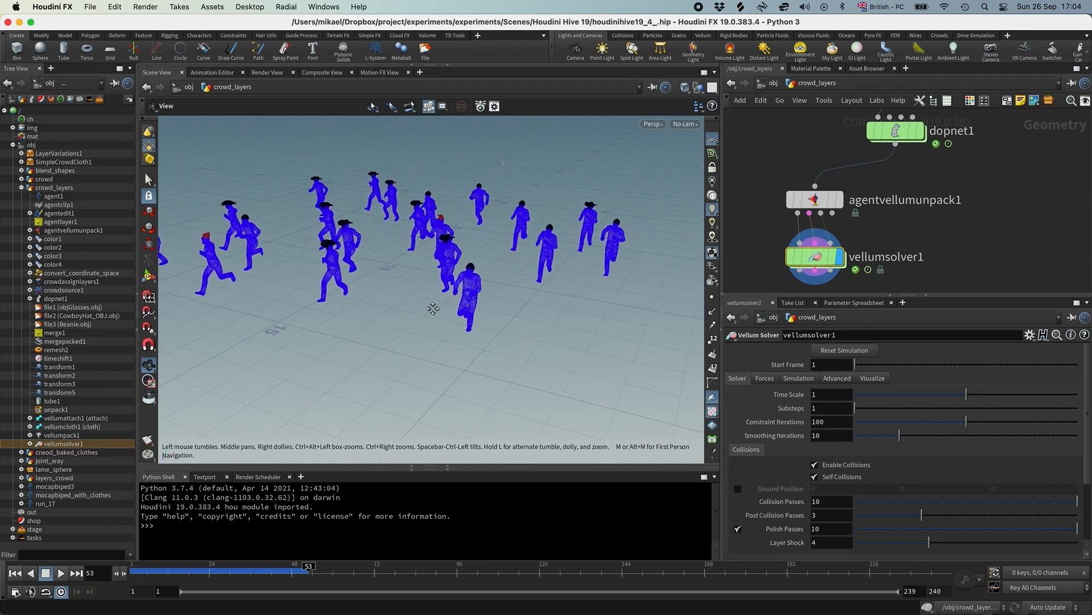
pyautogui.moveTo(467, 309); pyautogui.dragTo(476, 317, button='middle')
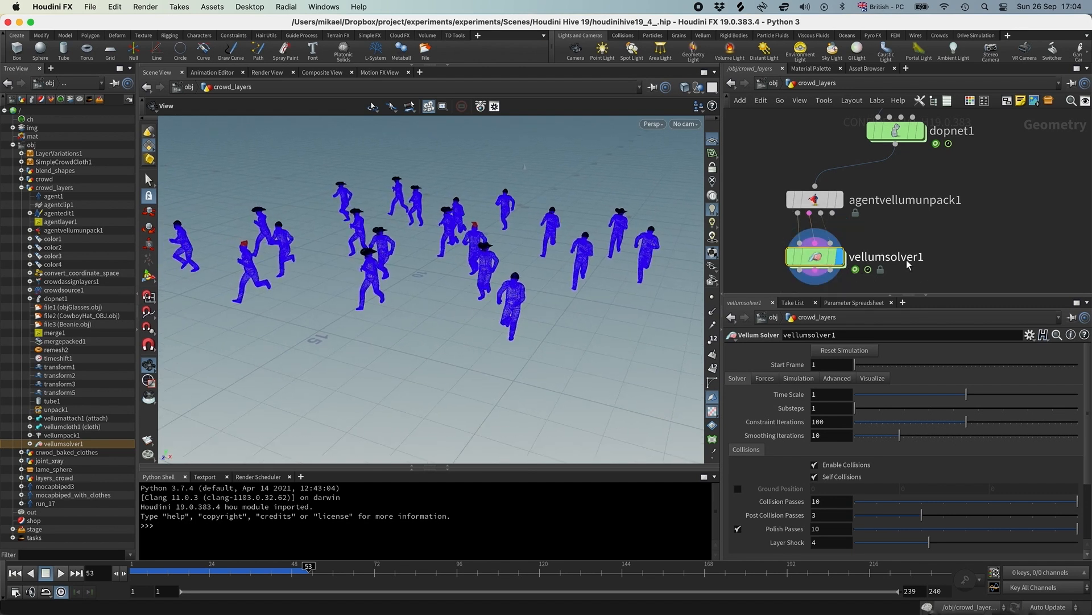
# Add a Null node on the first output of vellumsolver1 and display it
pyautogui.moveTo(865, 287); pyautogui.dragTo(862, 254, button='middle')
pyautogui.press('Tab')
pyautogui.write('null')
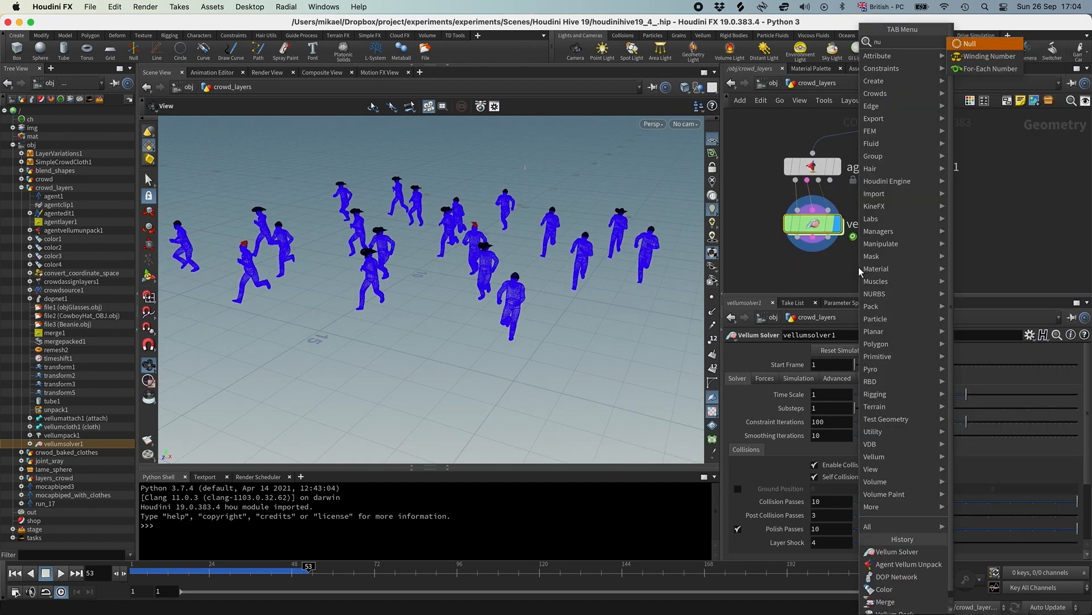
pyautogui.press('Return')
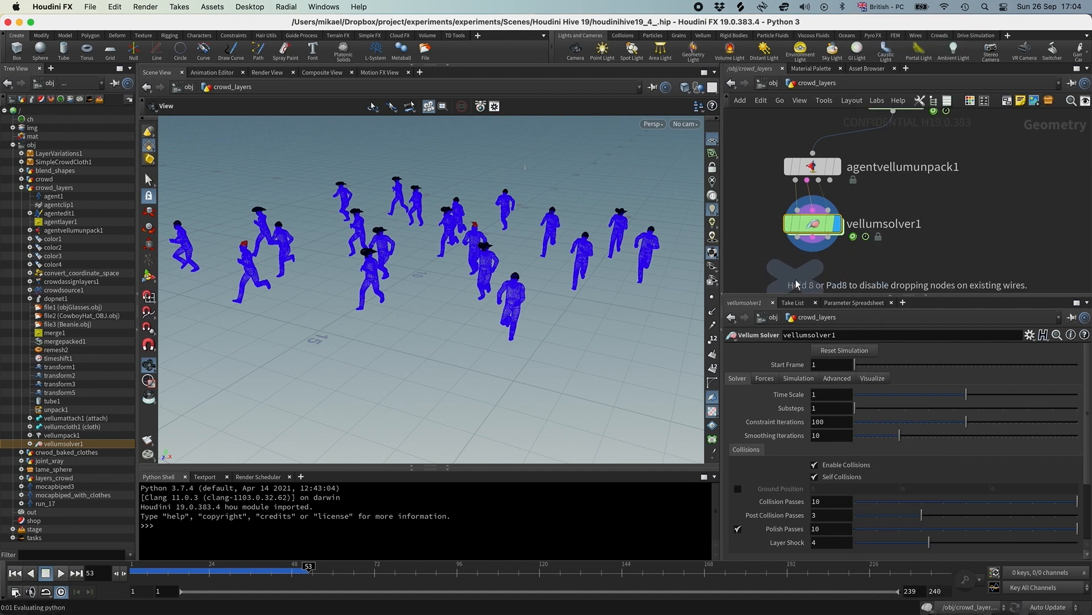
pyautogui.click(795, 276)
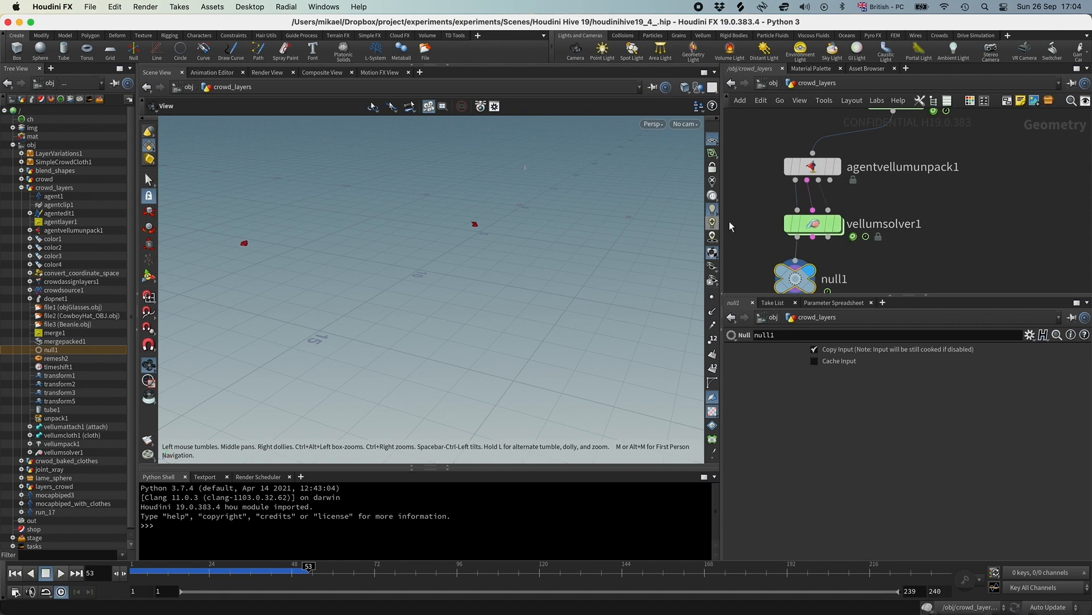
# Add a Merge node in the network near vellumsolver1 and null1
pyautogui.moveTo(895, 187); pyautogui.dragTo(874, 232, button='middle')
pyautogui.scroll(-3, 890, 201)
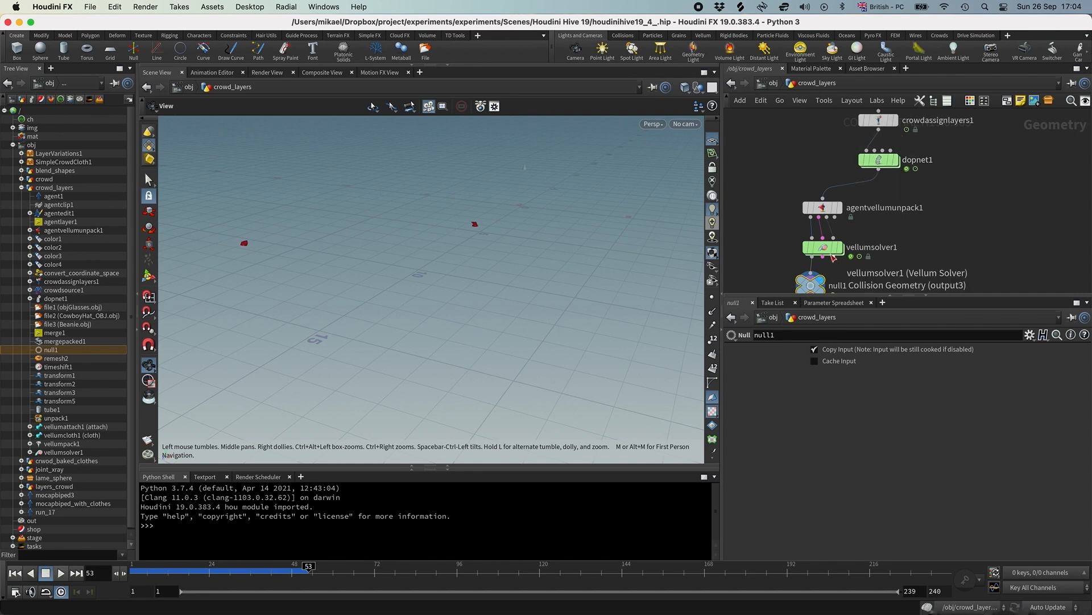
pyautogui.moveTo(825, 210); pyautogui.dragTo(822, 210)
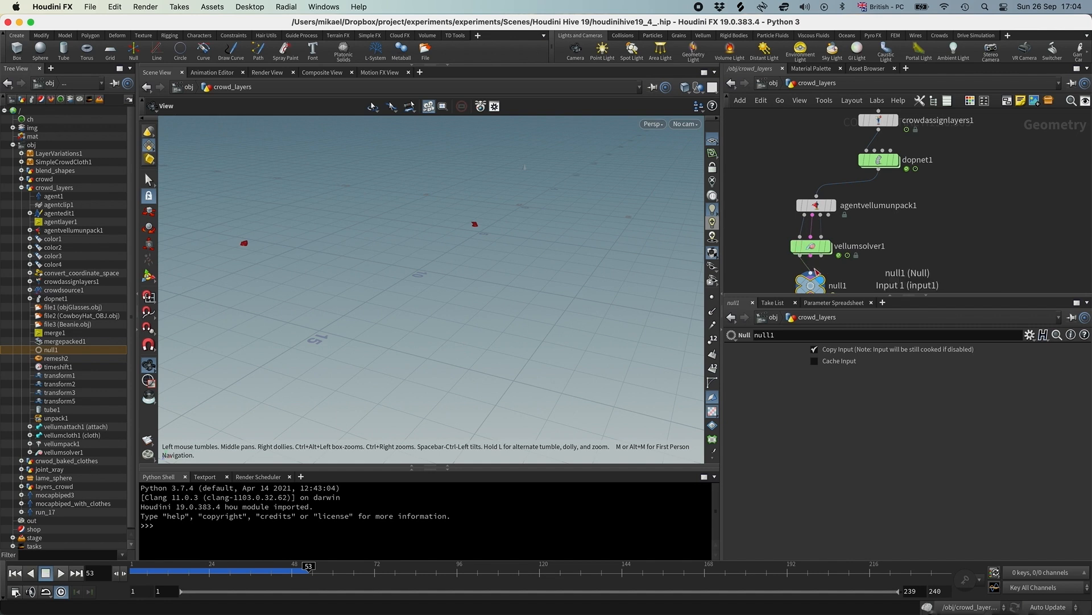
pyautogui.click(822, 209)
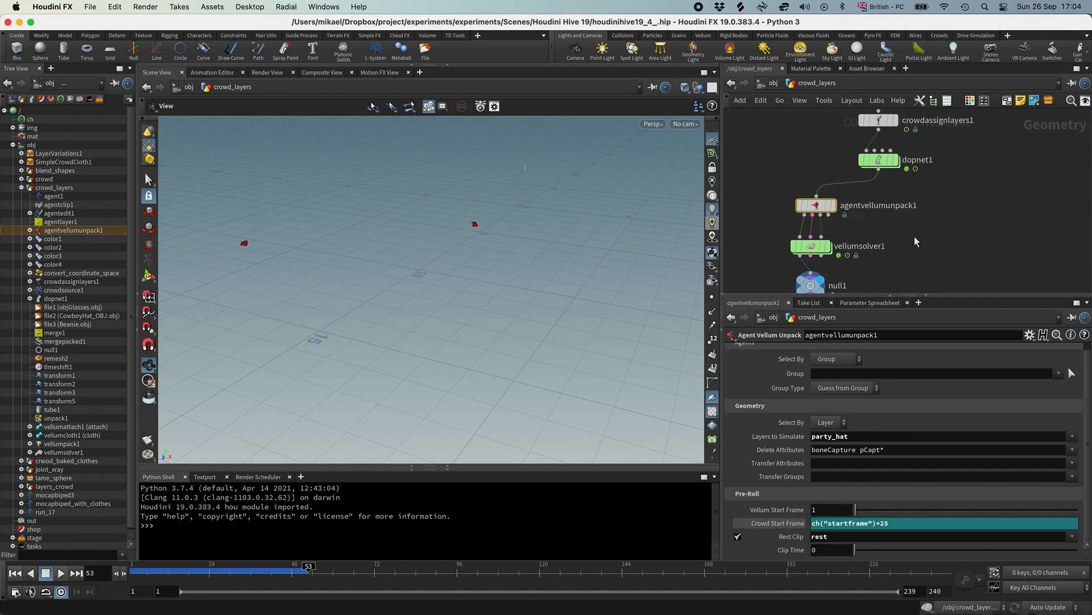
pyautogui.press('Tab')
pyautogui.write('merg')
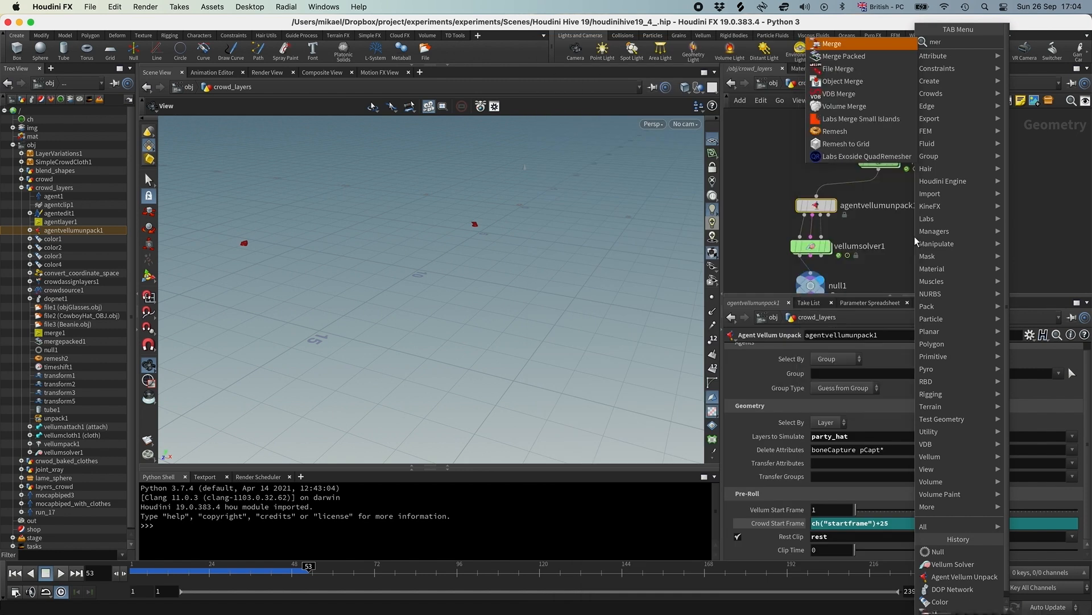
pyautogui.press('Return')
pyautogui.click(916, 269)
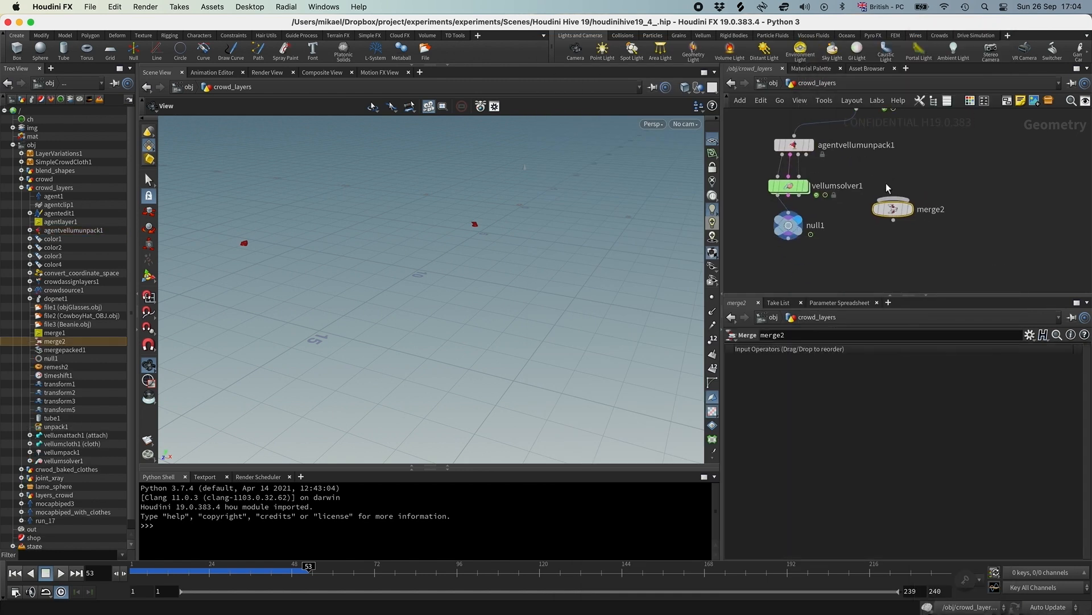
# Wire null1 and the last output of agentvellumunpack1 into merge2, and display the merge
pyautogui.click(814, 259)
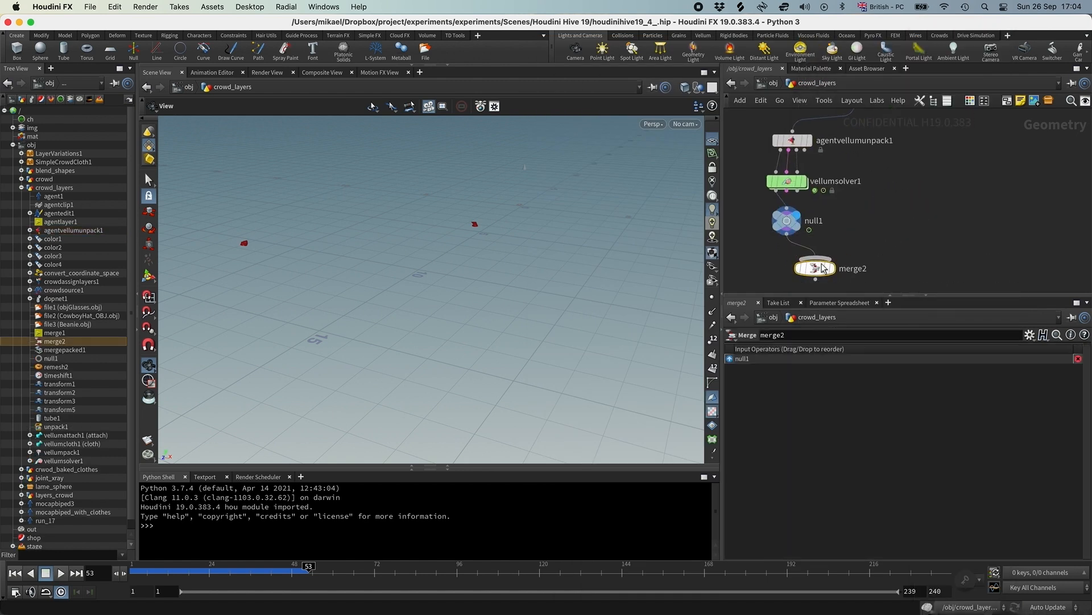
pyautogui.click(815, 258)
pyautogui.click(804, 150)
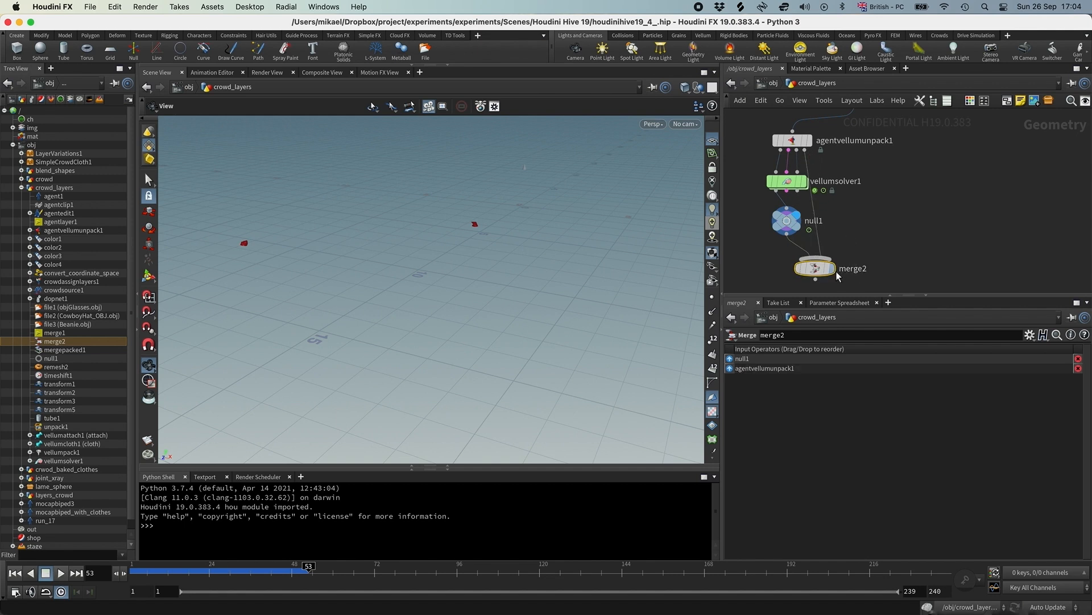
pyautogui.click(832, 269)
# Play the merged crowd and simulated party hats from the first frame and examine them up close
pyautogui.moveTo(444, 271); pyautogui.dragTo(417, 268)
pyautogui.moveTo(417, 268); pyautogui.dragTo(523, 227, button='right')
pyautogui.moveTo(523, 227); pyautogui.dragTo(583, 243, button='middle')
pyautogui.moveTo(462, 243)
pyautogui.mouseDown()
pyautogui.moveTo(488, 239)
pyautogui.moveTo(481, 252)
pyautogui.mouseUp()
pyautogui.moveTo(155, 571); pyautogui.dragTo(130, 571)
pyautogui.click(60, 573)
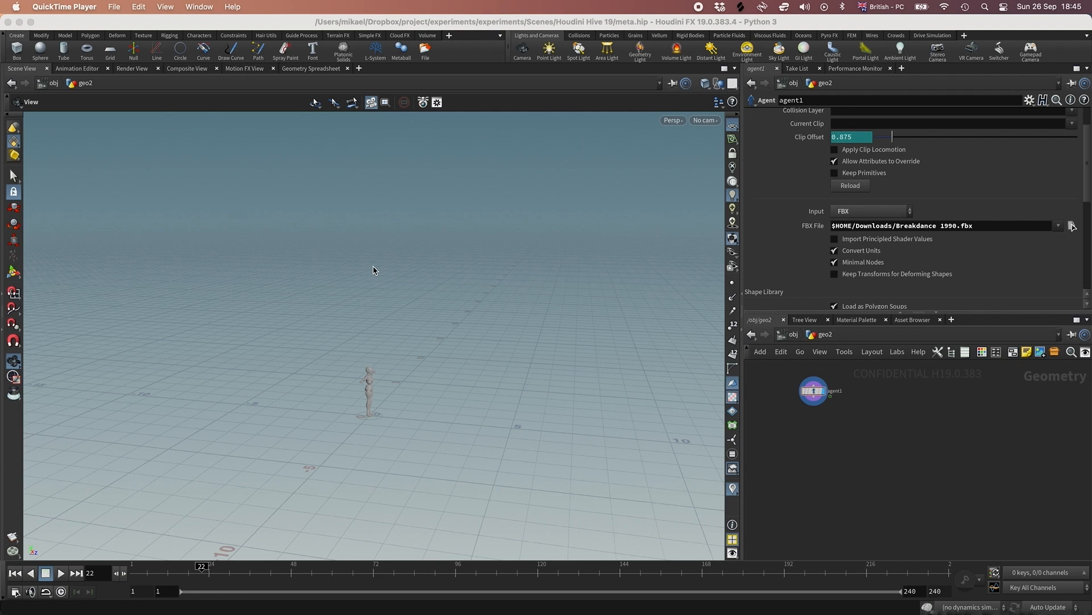
# In the geo2 network of meta.hip, add an Agent Metadata node wired below agent1 and display it
pyautogui.click(808, 437)
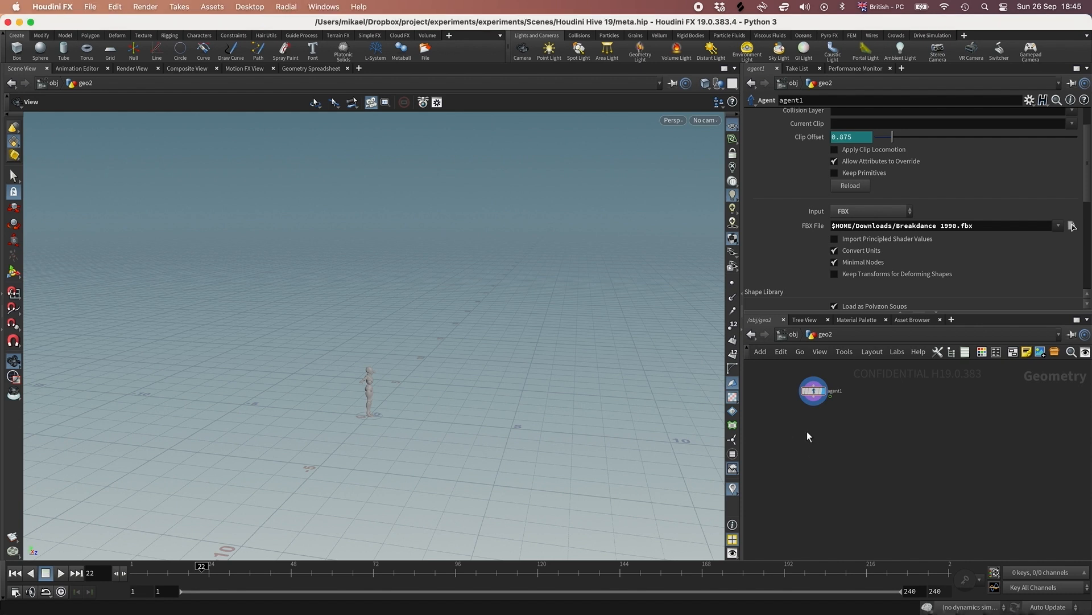
pyautogui.moveTo(807, 432); pyautogui.dragTo(833, 441, button='middle')
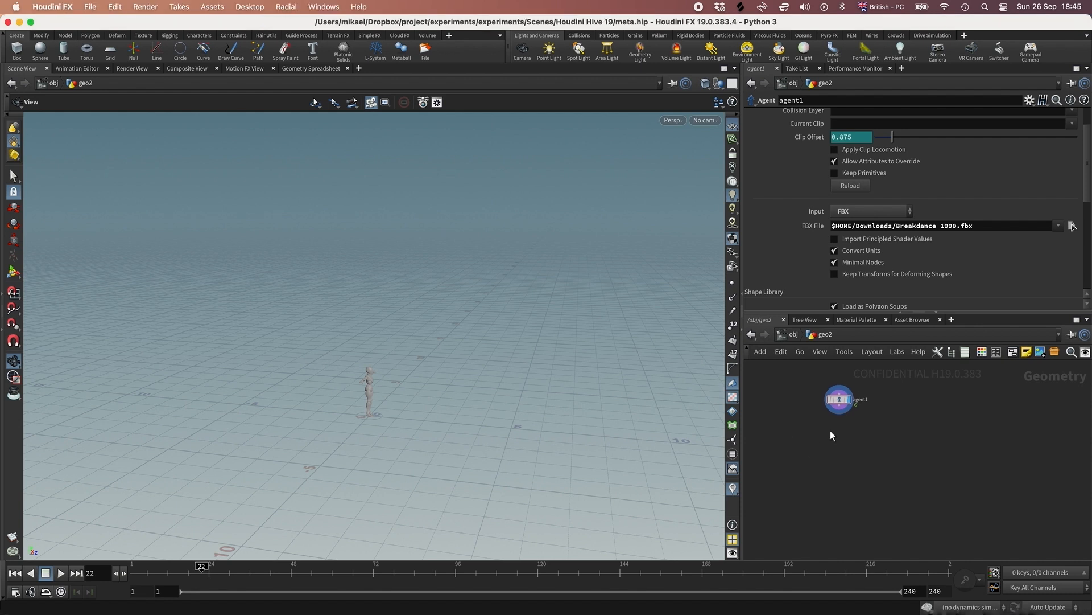
pyautogui.press('Tab')
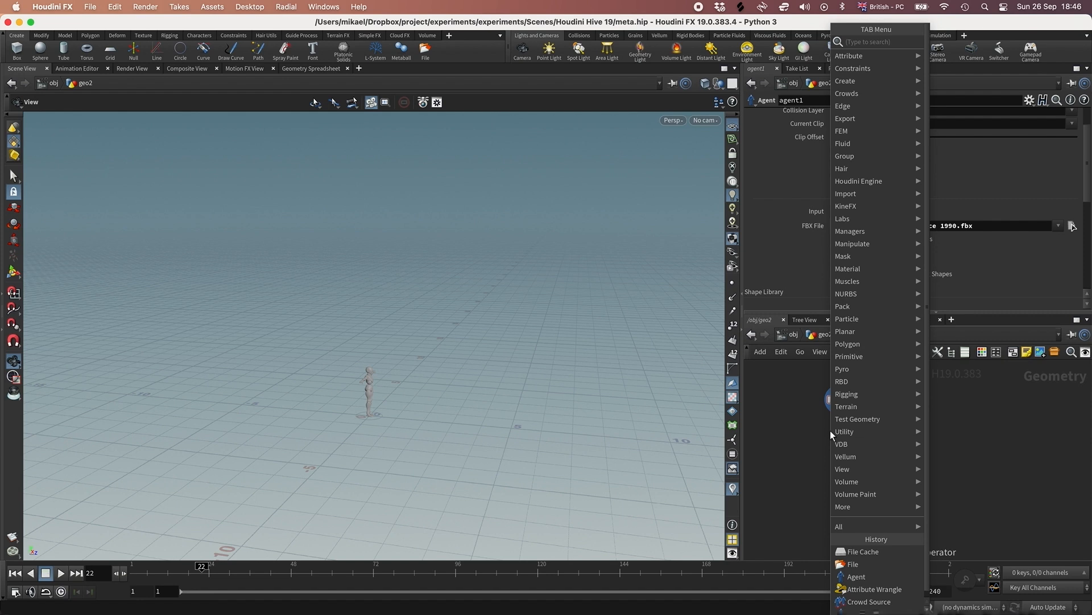
pyautogui.write('agent me')
pyautogui.press('Return')
pyautogui.click(831, 430)
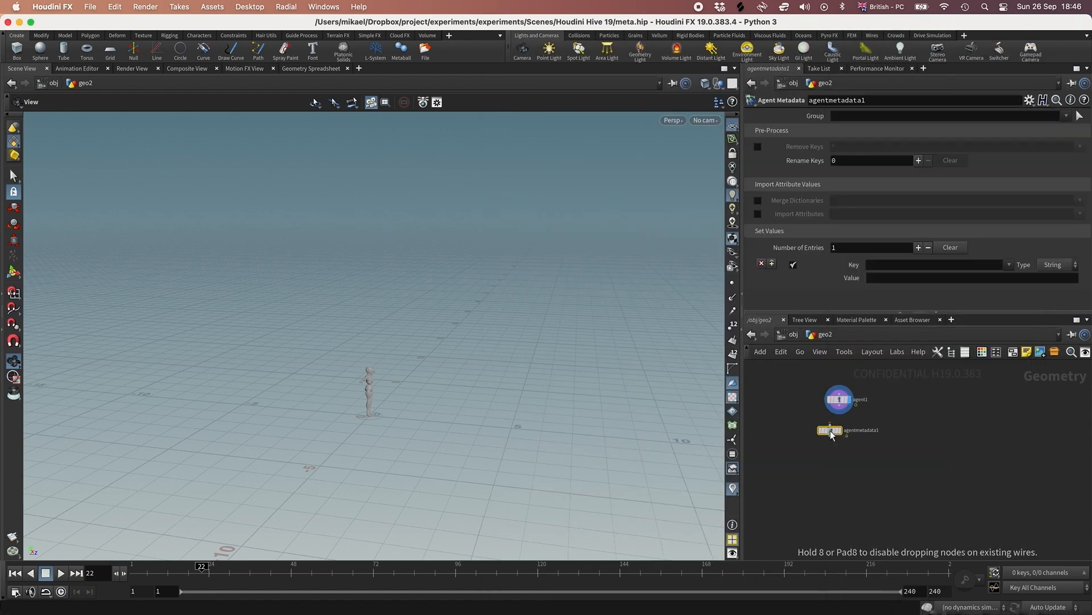
pyautogui.moveTo(830, 424)
pyautogui.mouseDown()
pyautogui.moveTo(839, 405)
pyautogui.moveTo(839, 428)
pyautogui.mouseUp()
pyautogui.click(850, 429)
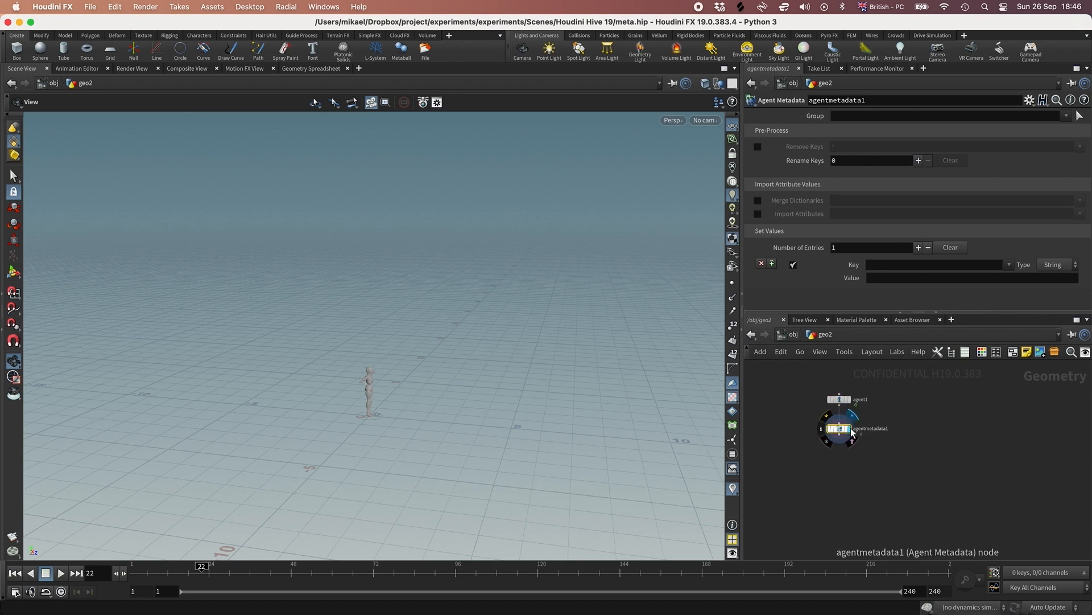
# Set the first metadata entry to the key min with the string value 0.5
pyautogui.click(882, 262)
pyautogui.write('min')
pyautogui.press('Tab')
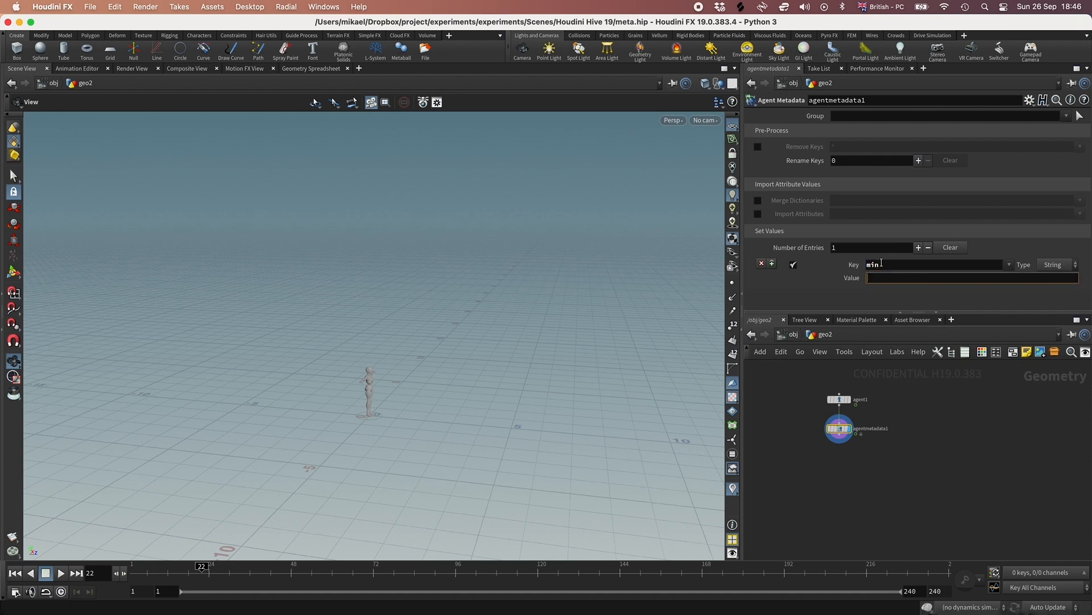
pyautogui.write('.5')
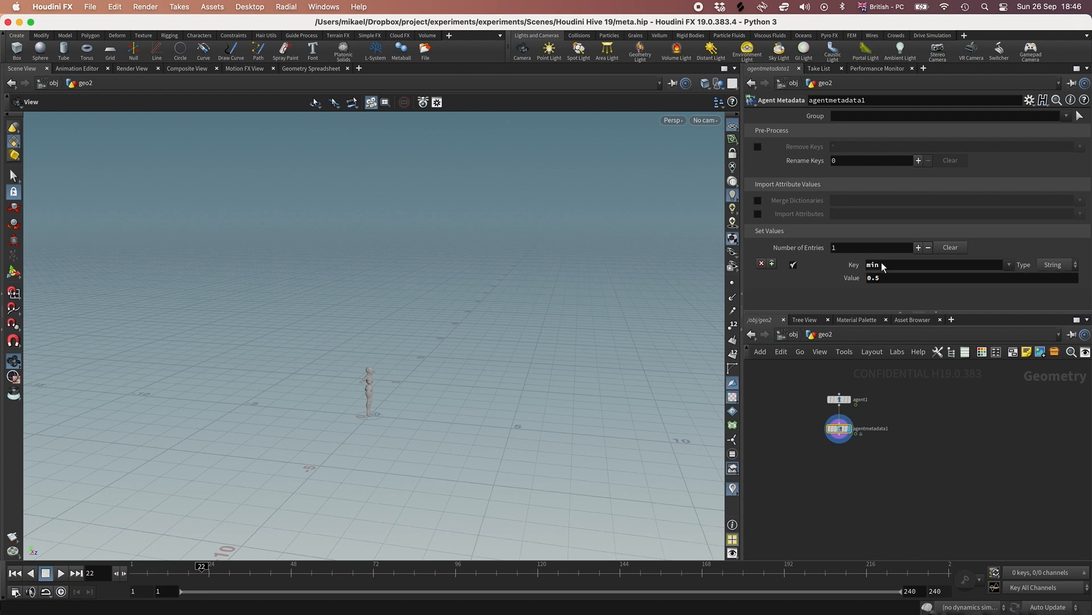
# Add a second metadata entry with the key max and the string value 1.2
pyautogui.click(918, 248)
pyautogui.click(875, 284)
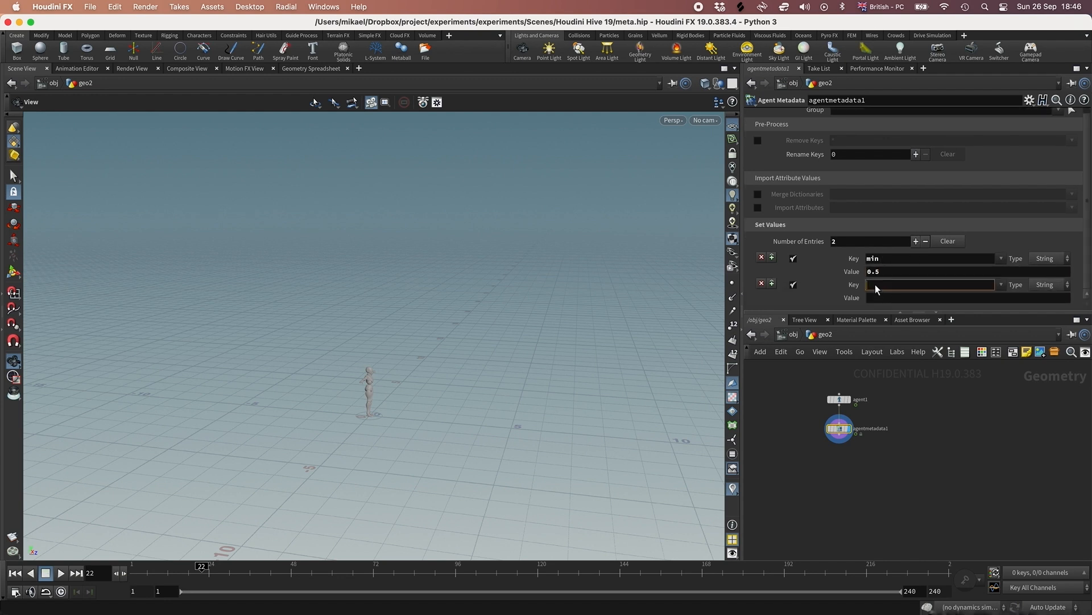
pyautogui.write('max')
pyautogui.press('Tab')
pyautogui.write('1')
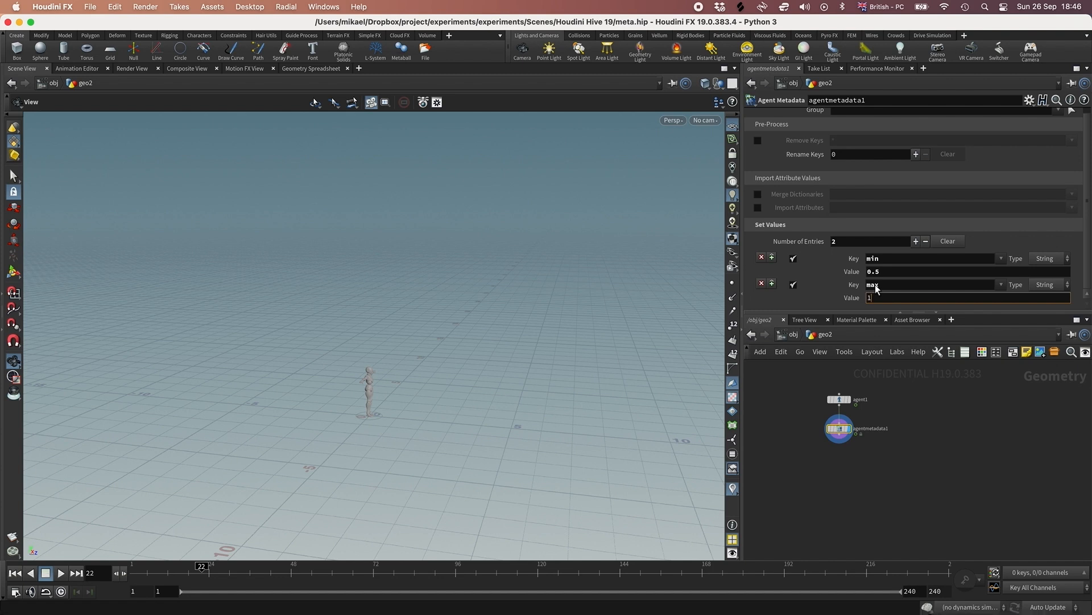
pyautogui.write('.2')
pyautogui.press('Return')
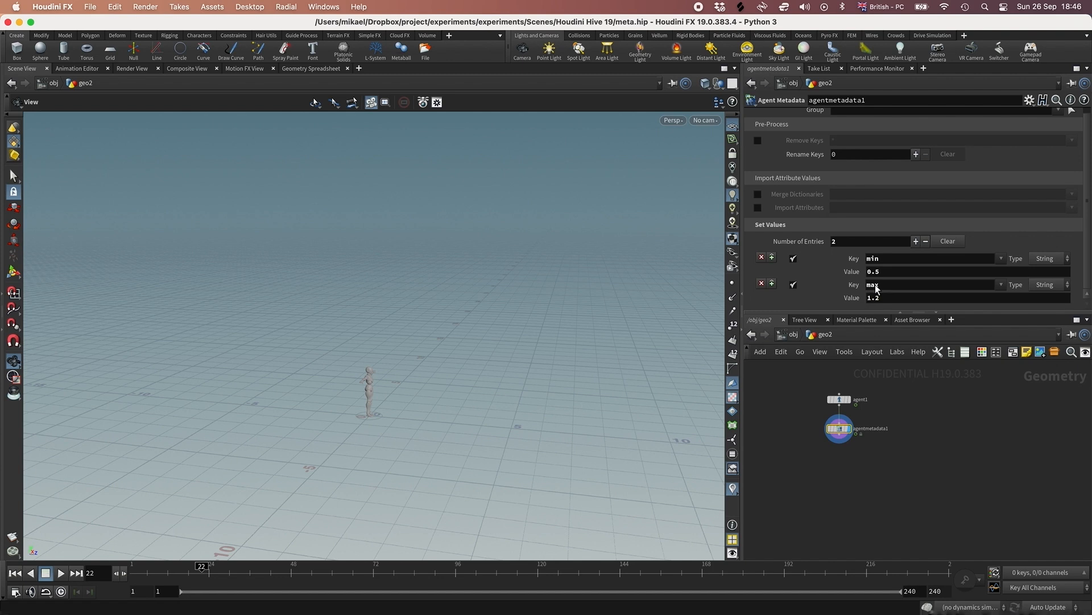
# Inspect the agentmetadata intrinsic of agentmetadata1 in its geometry spreadsheet, then close the spreadsheet
pyautogui.moveTo(840, 458); pyautogui.dragTo(838, 435, button='middle')
pyautogui.rightClick(839, 405)
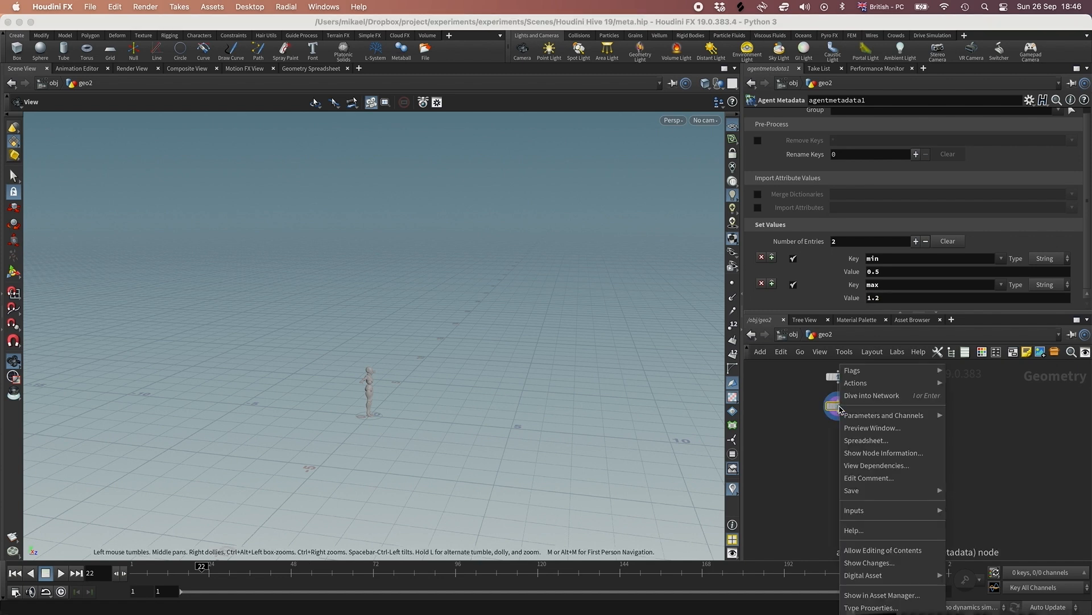
pyautogui.click(853, 439)
pyautogui.click(931, 350)
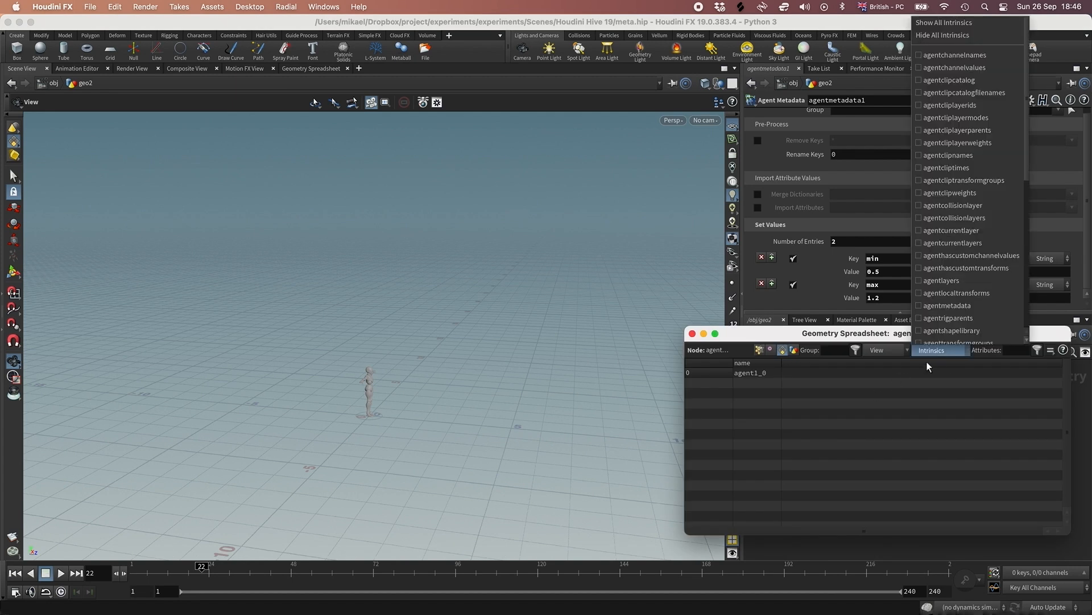
pyautogui.click(920, 306)
pyautogui.moveTo(830, 363); pyautogui.dragTo(932, 363)
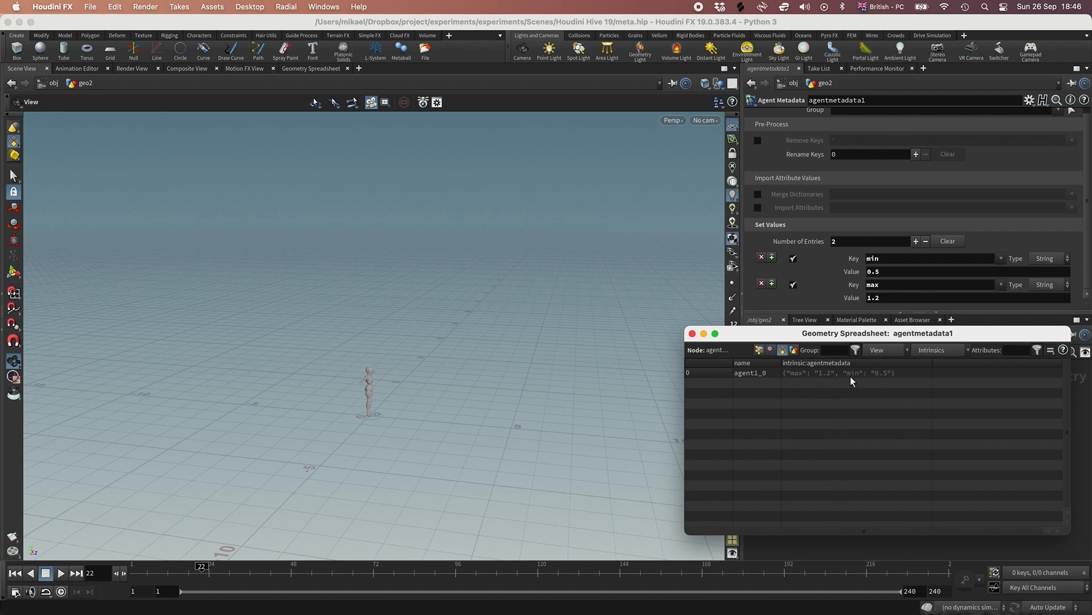
pyautogui.click(692, 333)
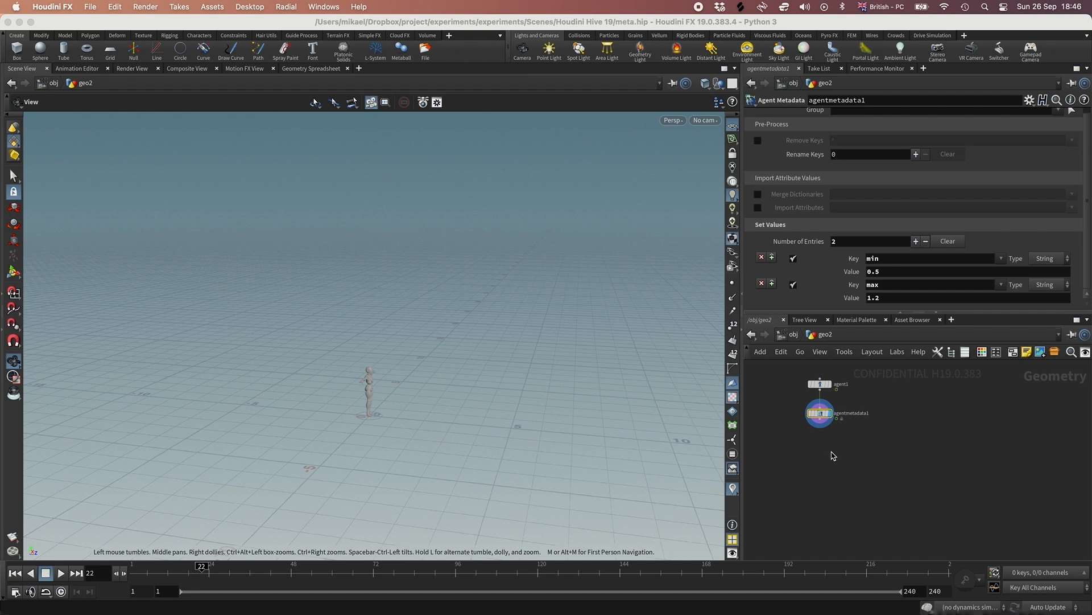
# Add an Agent Definition Cache node wired below agentmetadata1 and display it
pyautogui.press('g')
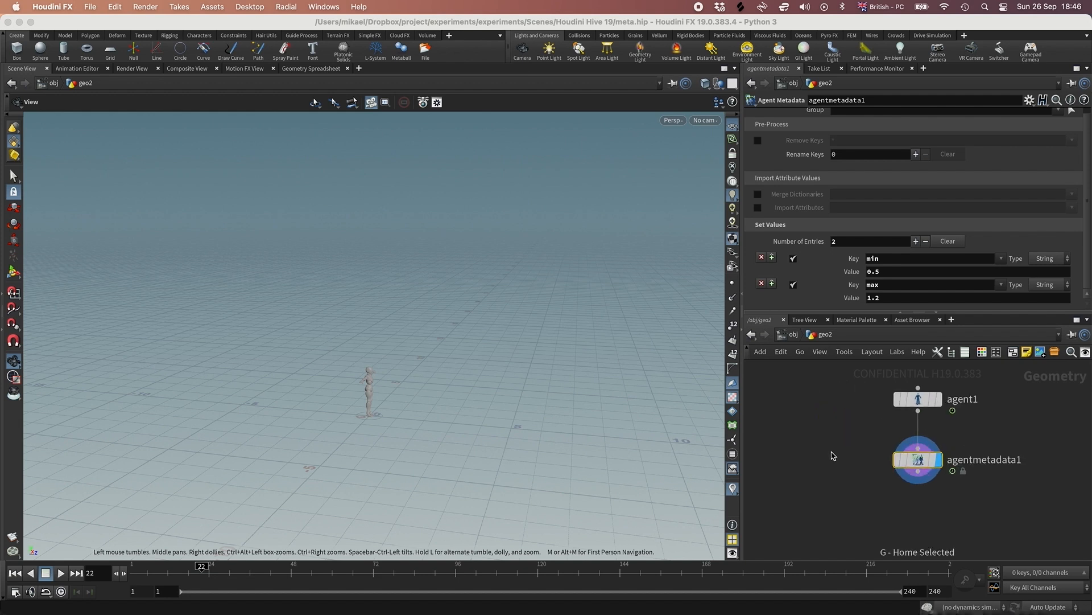
pyautogui.scroll(-3, 832, 454)
pyautogui.moveTo(881, 484); pyautogui.dragTo(845, 452, button='middle')
pyautogui.press('Tab')
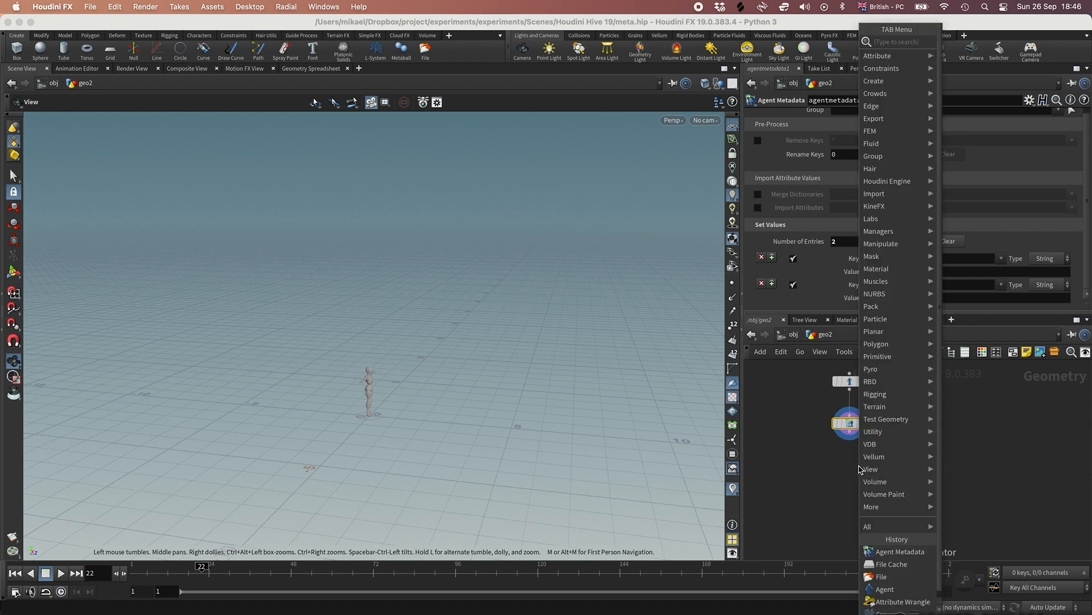
pyautogui.write('agent defini')
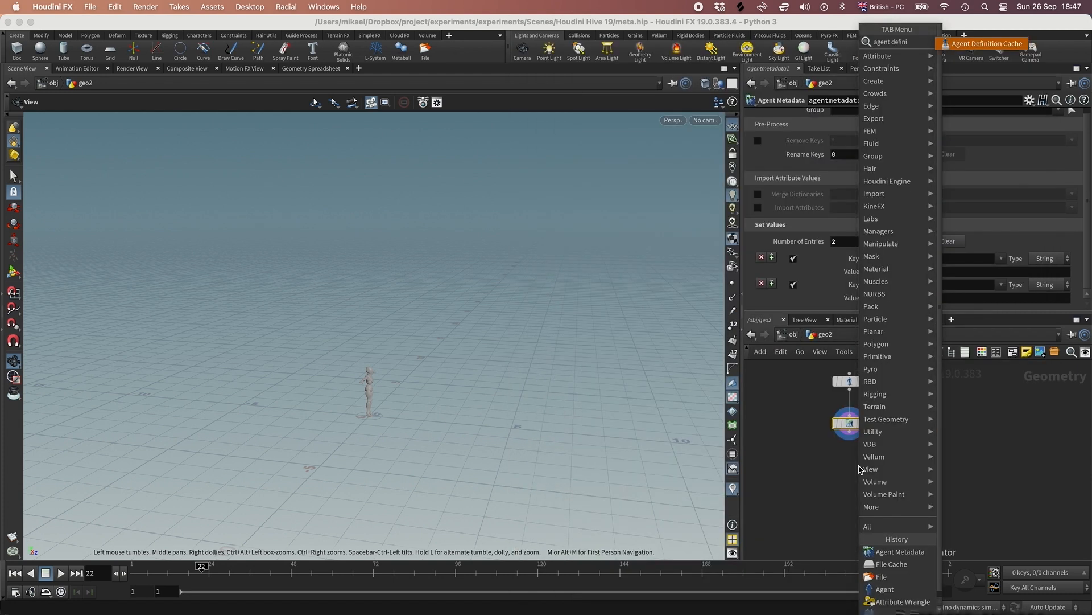
pyautogui.press('Return')
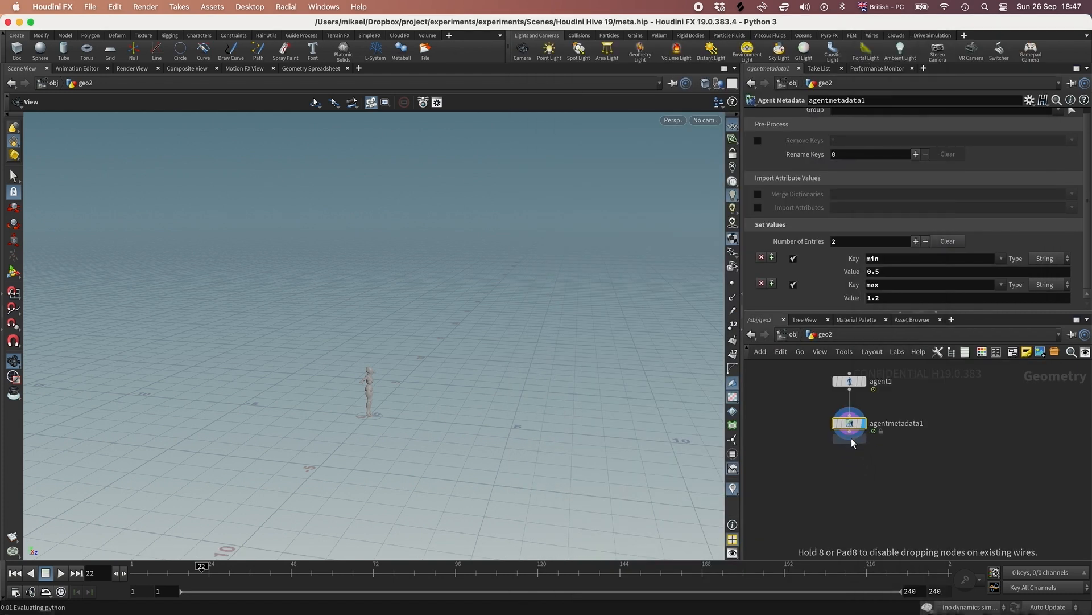
pyautogui.click(851, 439)
pyautogui.moveTo(849, 432); pyautogui.dragTo(853, 436)
pyautogui.click(850, 448)
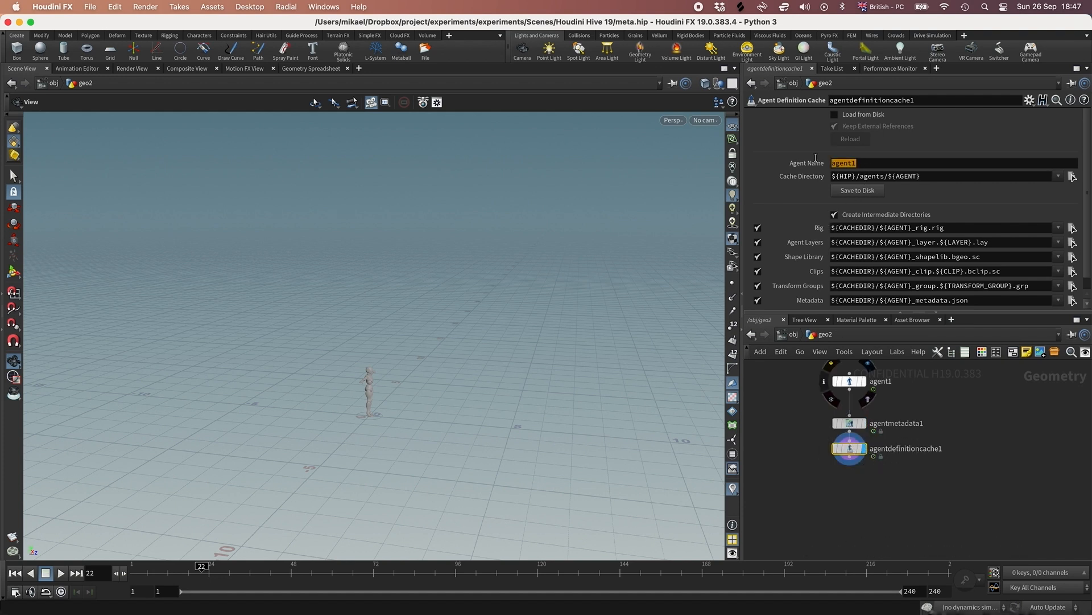
# Save the agent definition to disk under the agent name metaAgent and enable Load from Disk
pyautogui.write('meta')
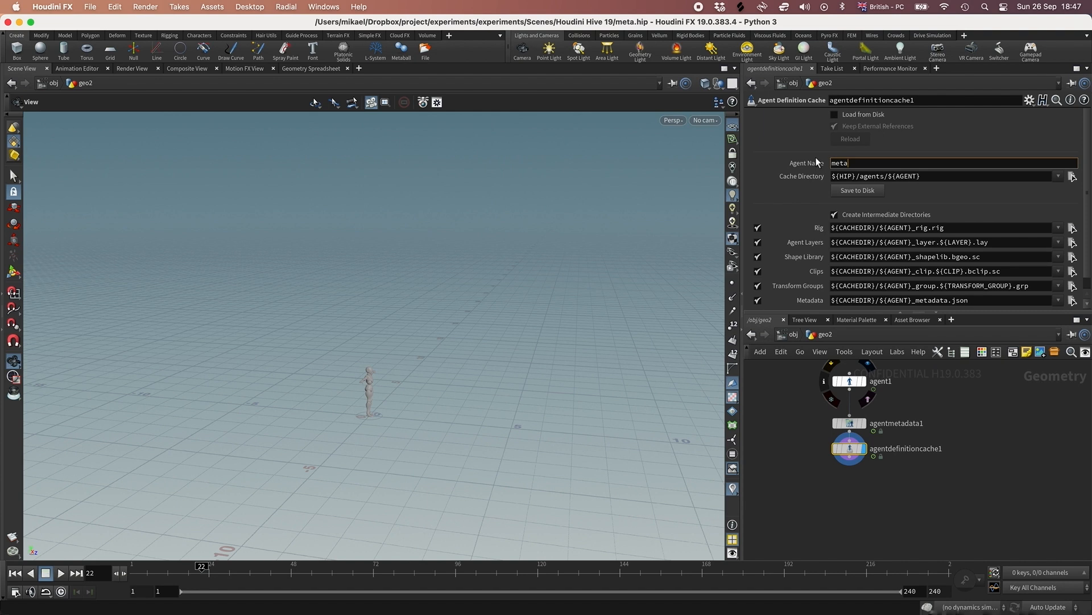
pyautogui.write('Agent')
pyautogui.press('Return')
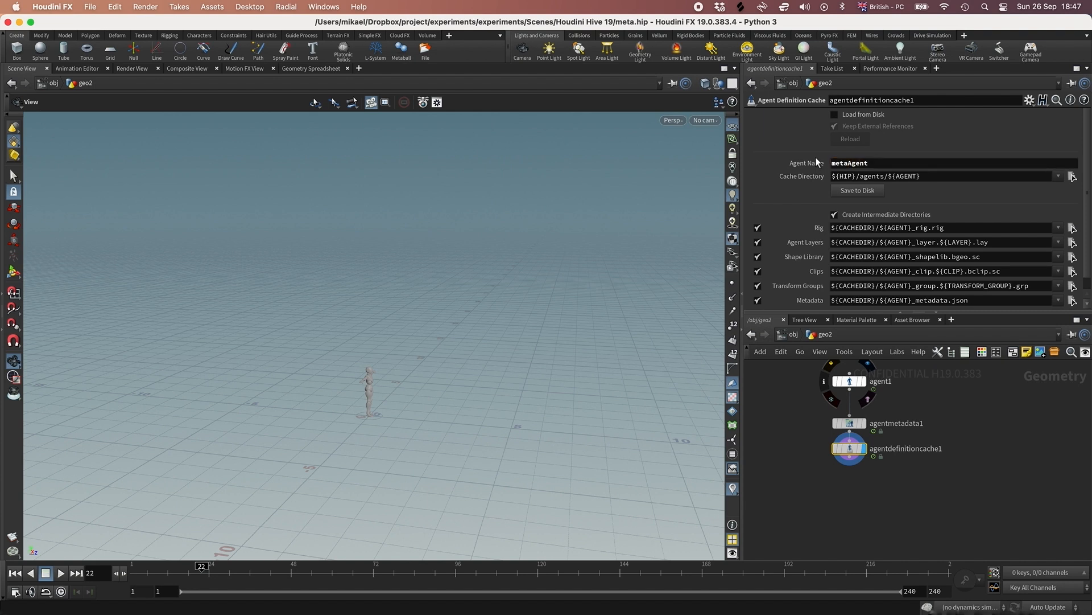
pyautogui.click(865, 192)
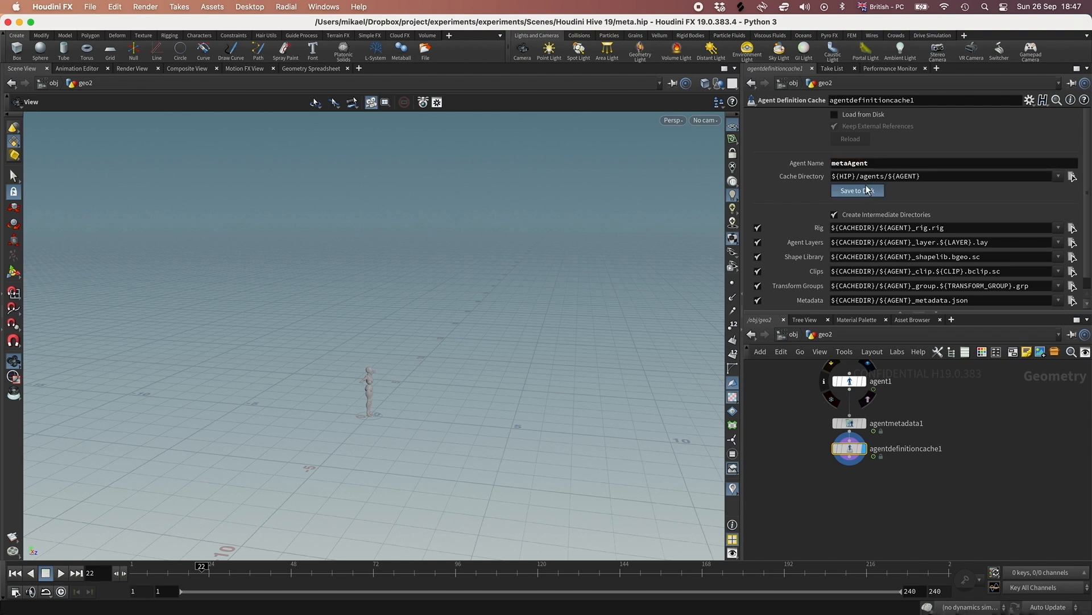
pyautogui.click(834, 115)
# Add a Crowd Source node below agentdefinitioncache1, display it, and set its Initial State to mixamo.com
pyautogui.moveTo(832, 479); pyautogui.dragTo(816, 450, button='middle')
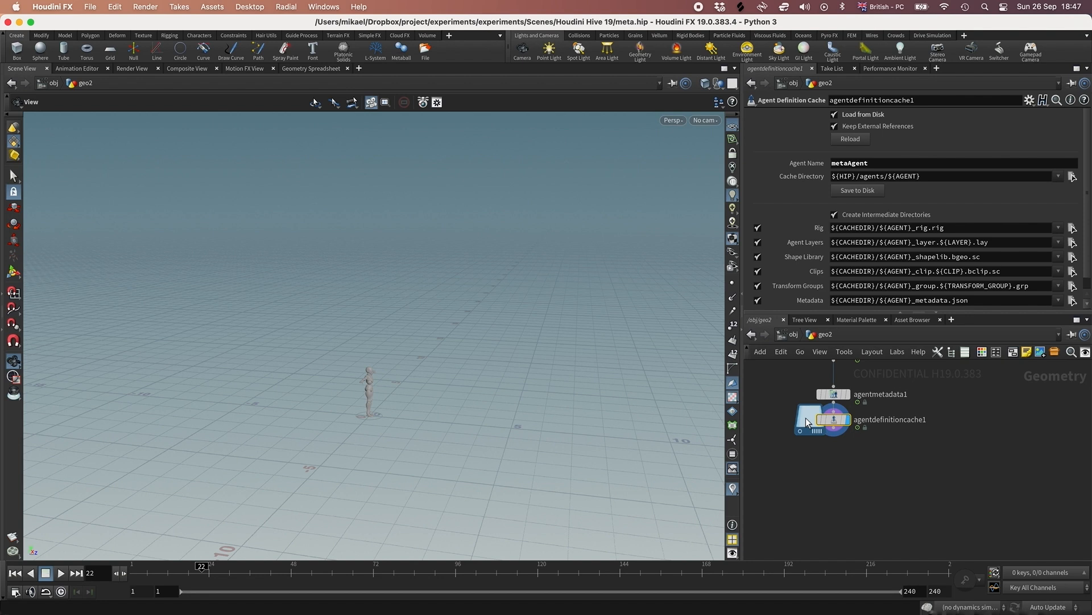
pyautogui.press('Tab')
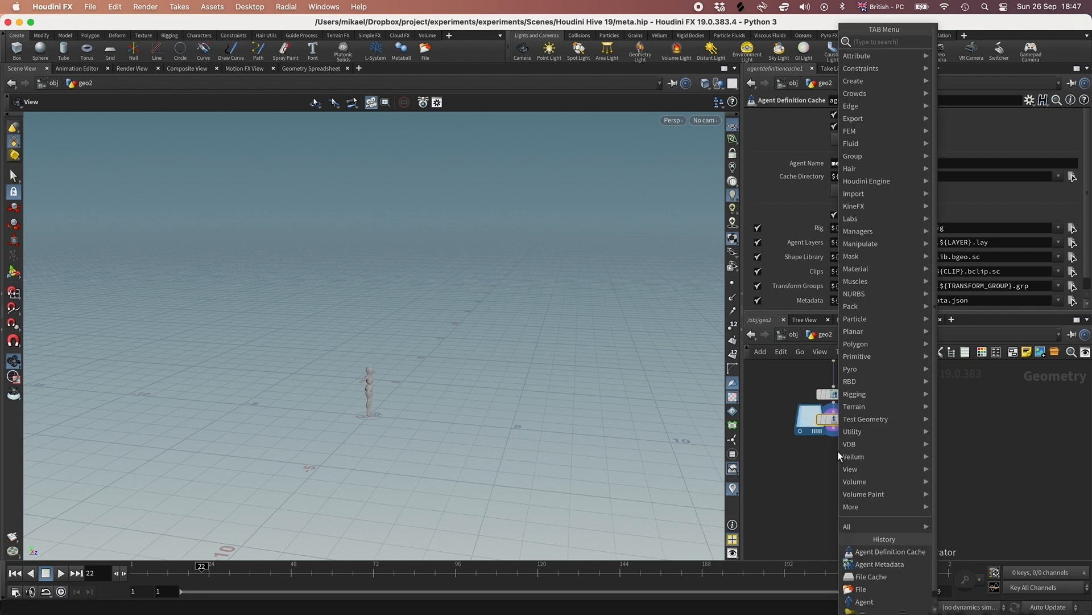
pyautogui.write('crow')
pyautogui.press('Return')
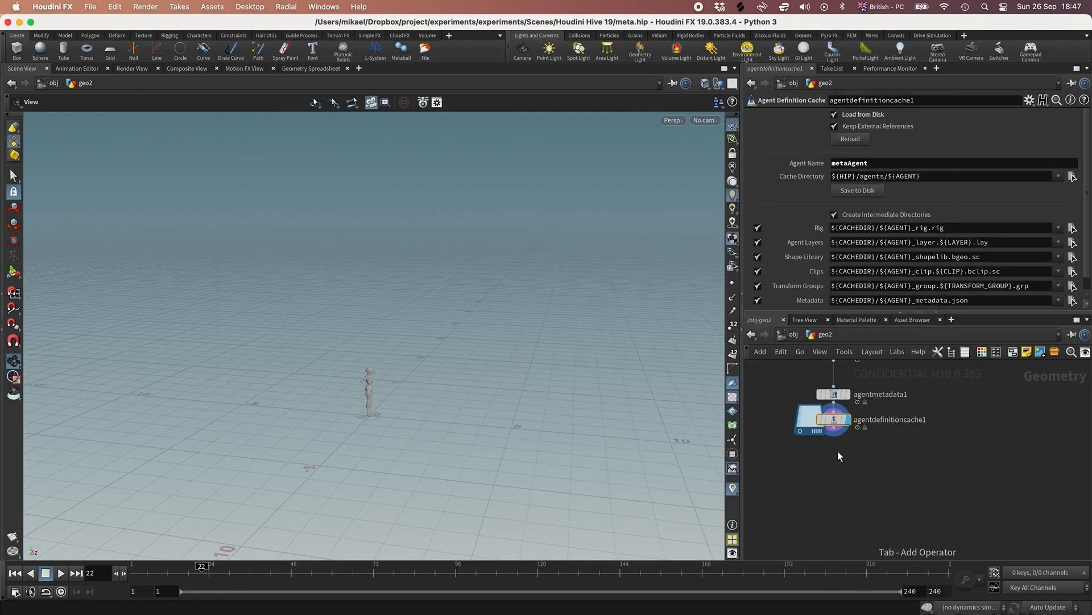
pyautogui.click(838, 434)
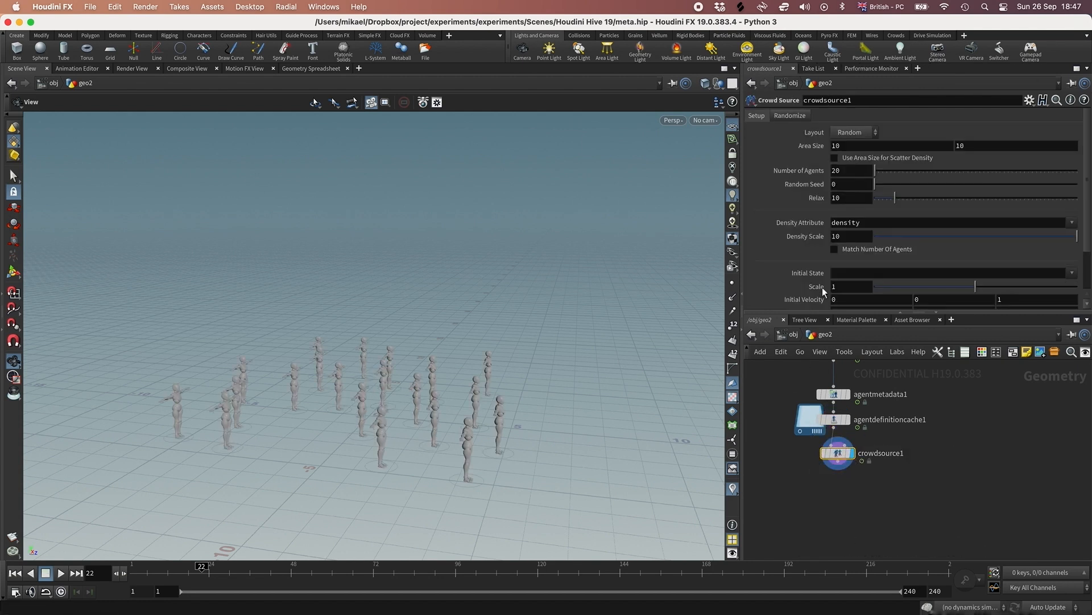
pyautogui.click(1072, 273)
pyautogui.click(1052, 300)
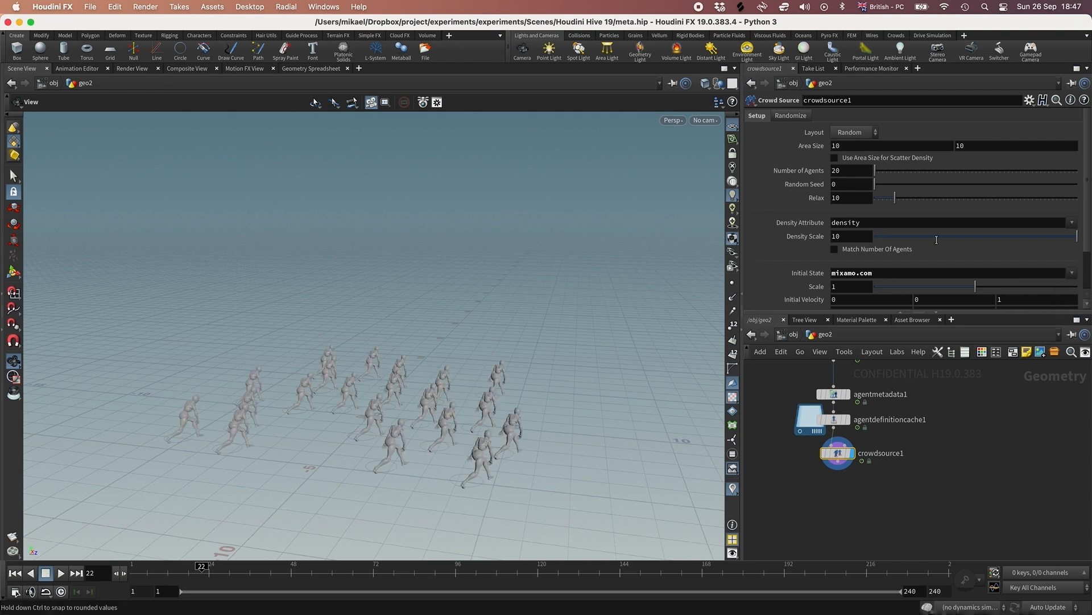
# Enable Randomize Clip Time on crowdsource1 with a Random Clip Offset of about 2.142
pyautogui.click(791, 117)
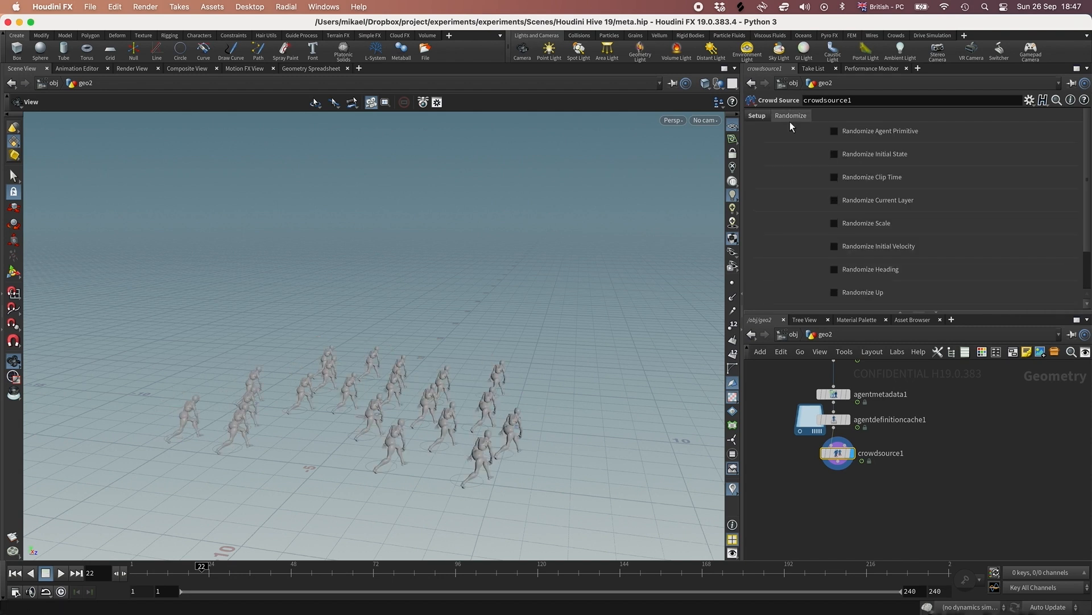
pyautogui.click(841, 178)
pyautogui.moveTo(903, 202); pyautogui.dragTo(964, 206)
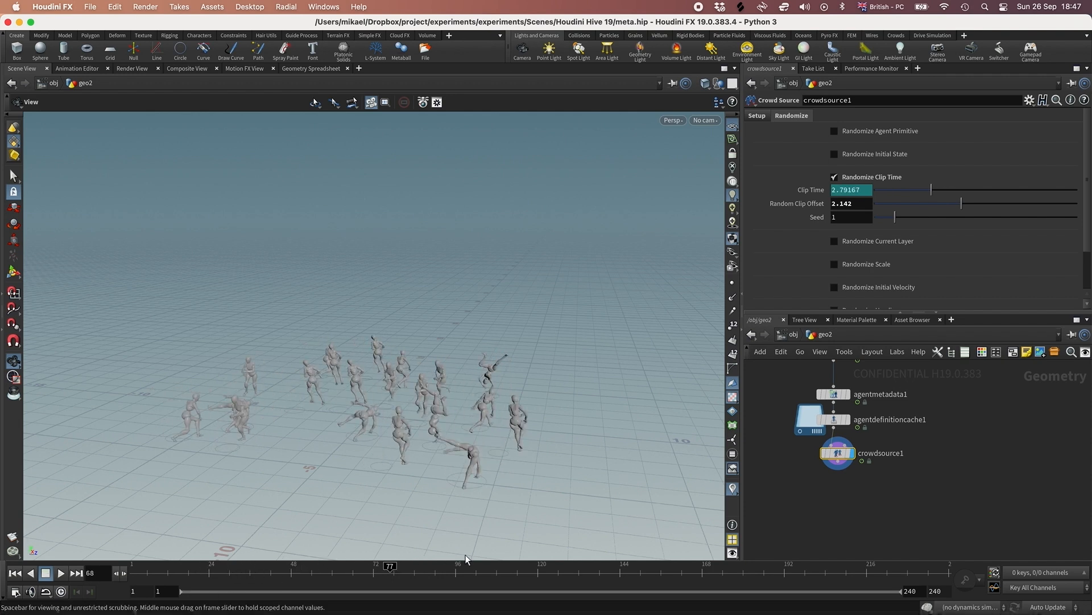
# Add an Attribute Wrangle node wired below crowdsource1 and display it
pyautogui.moveTo(866, 493); pyautogui.dragTo(859, 490, button='middle')
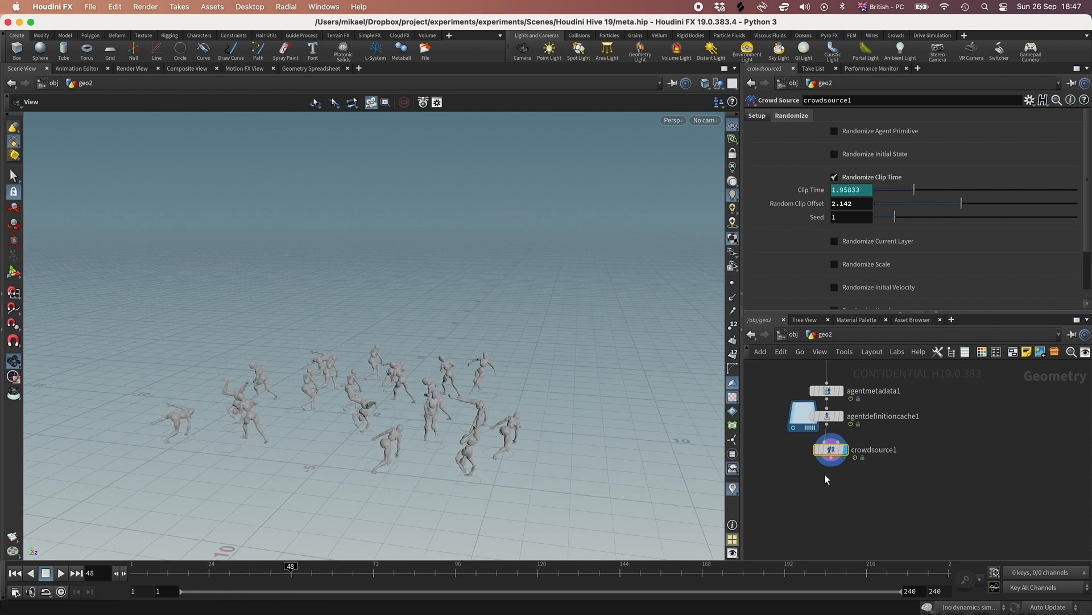
pyautogui.press('Tab')
pyautogui.write('wra')
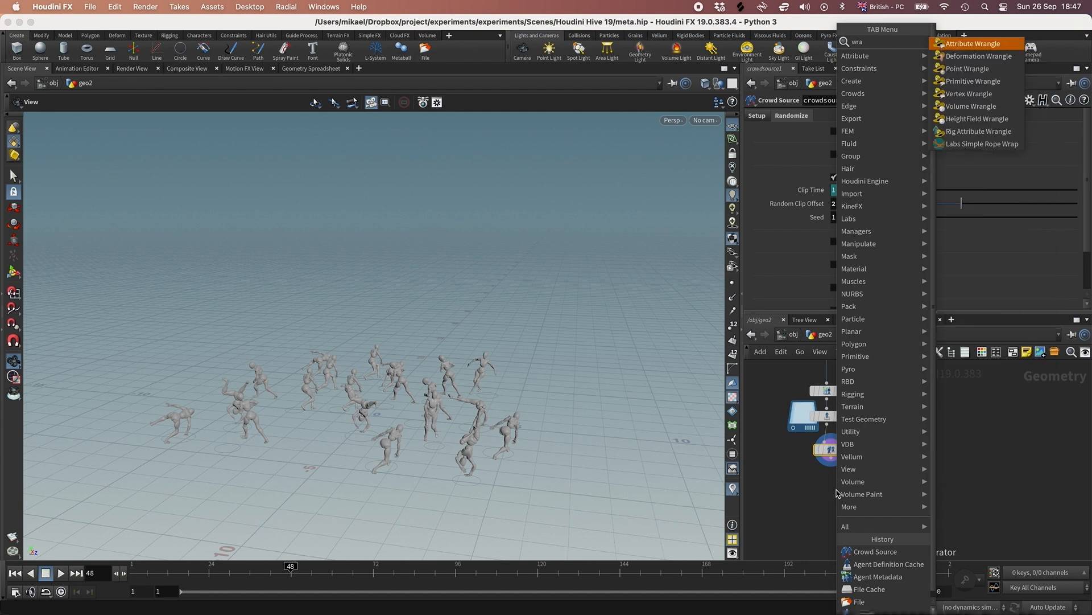
pyautogui.press('Return')
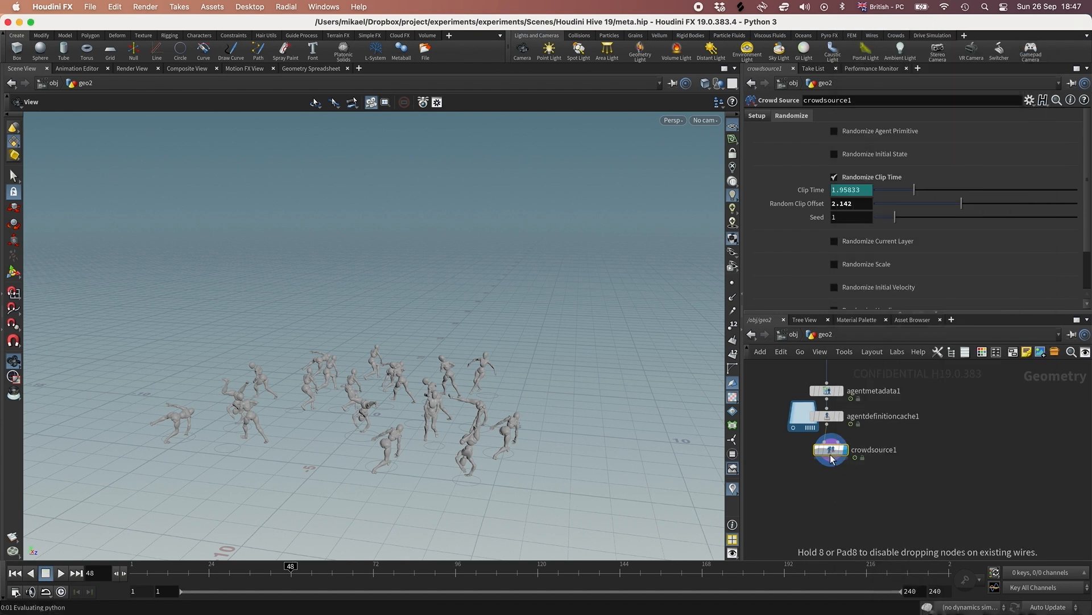
pyautogui.click(834, 485)
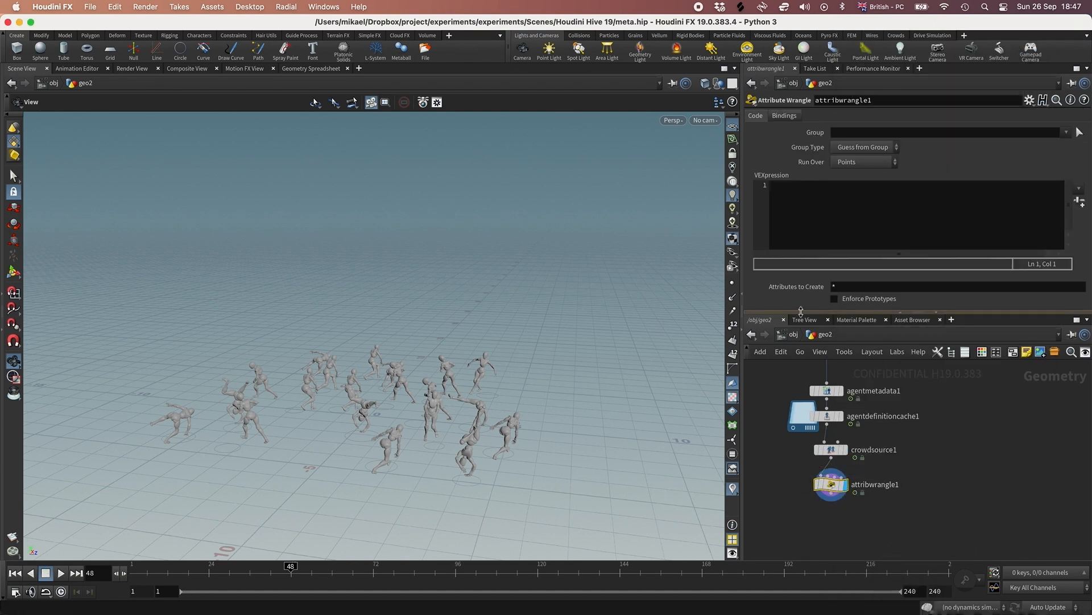
pyautogui.click(802, 196)
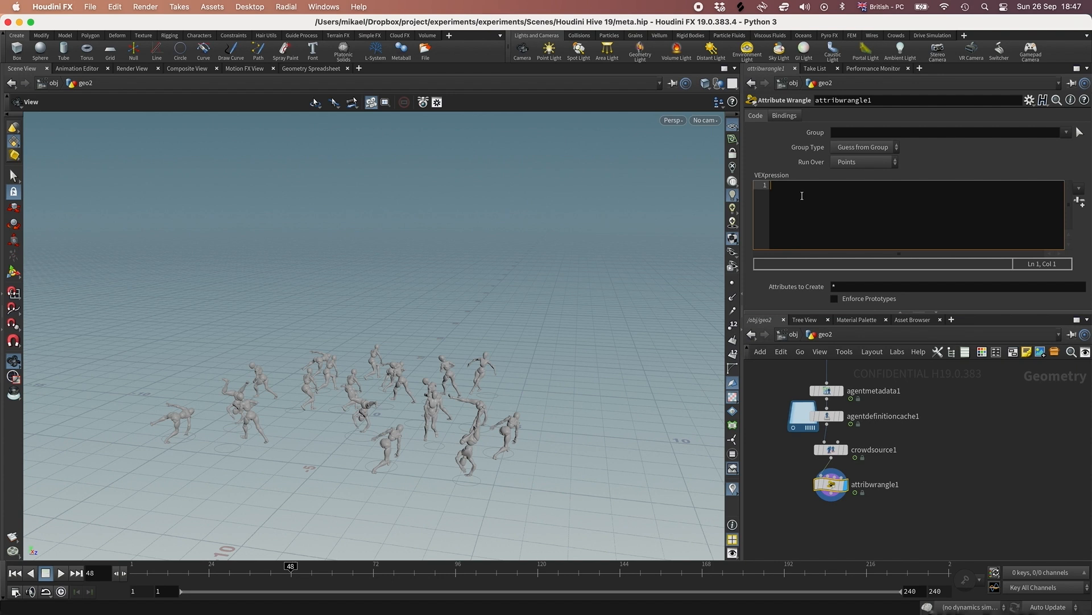
pyautogui.write('dict metdaya=agent')
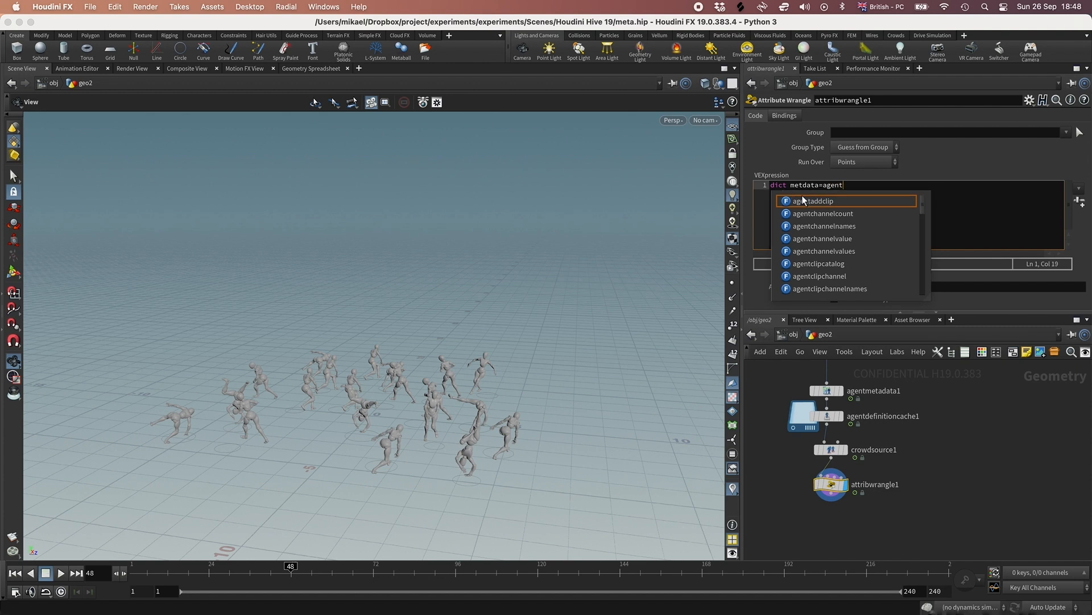
pyautogui.write('met')
pyautogui.press('Return')
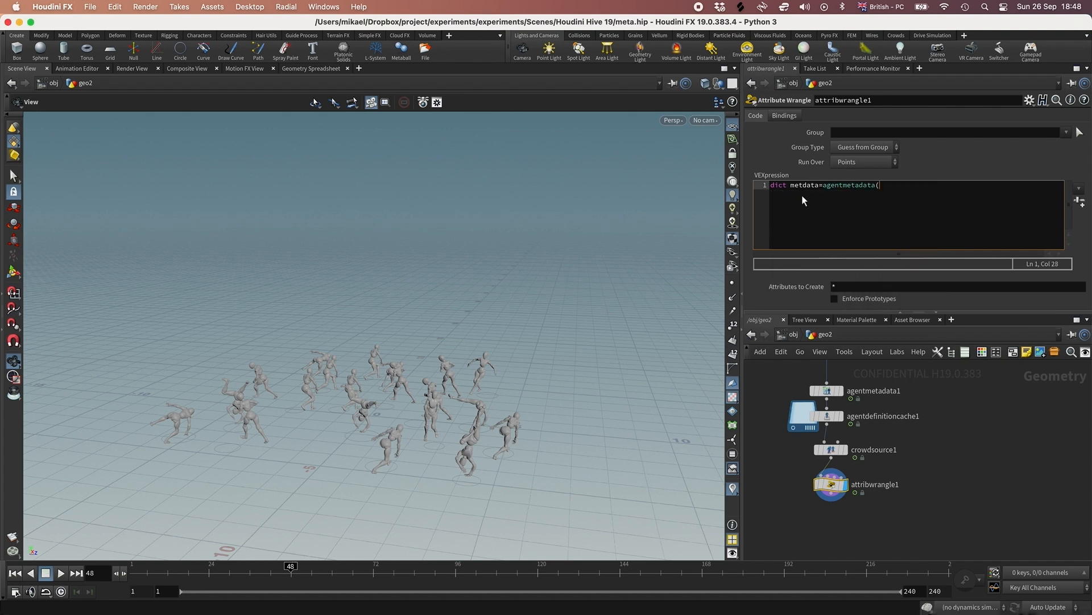
pyautogui.write('(0,@ptnum);')
pyautogui.press('Return')
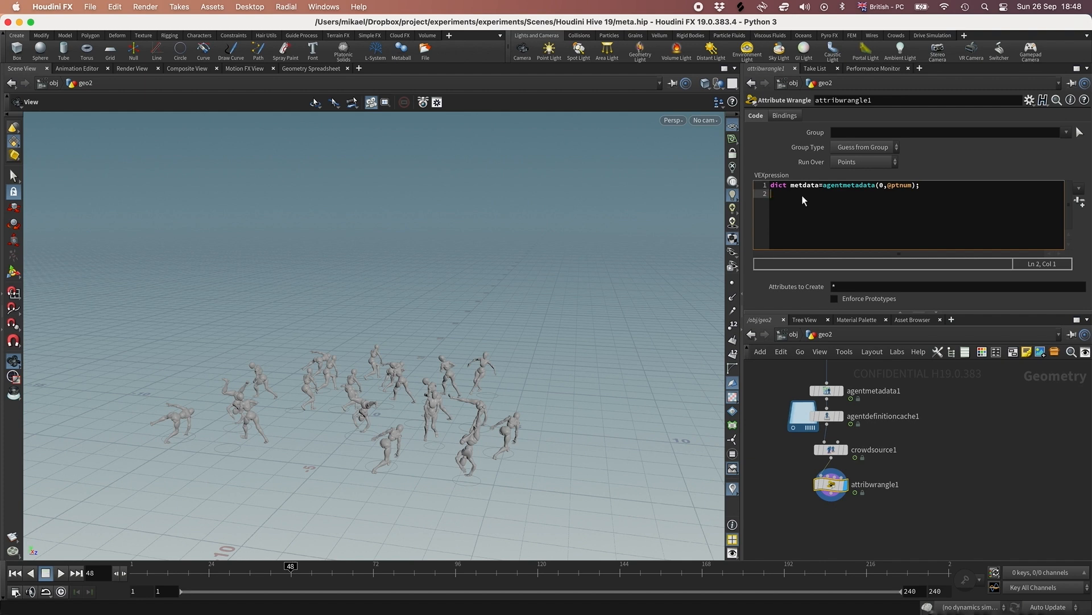
# Add two lines converting the dictionary's 'min' and 'max' entries with atof into float variables min and max
pyautogui.write('float min=ato')
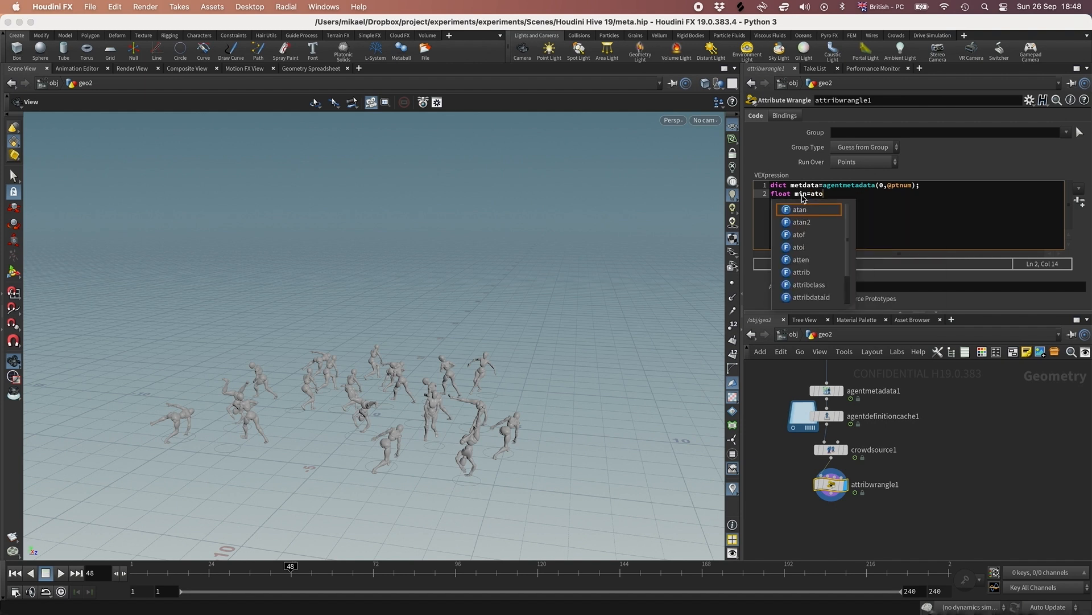
pyautogui.write('f(')
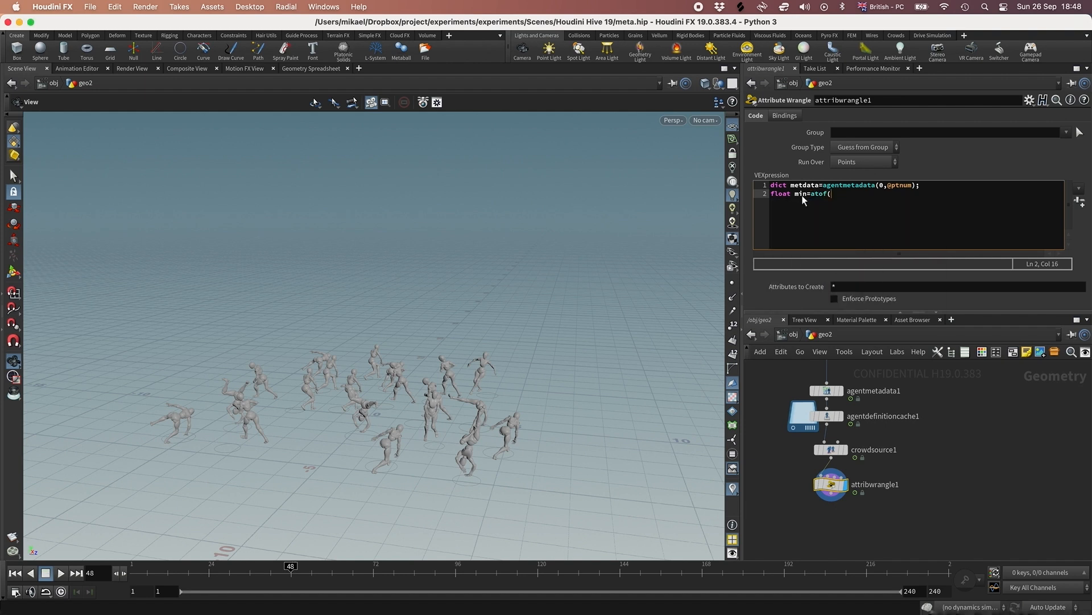
pyautogui.write("metadata['")
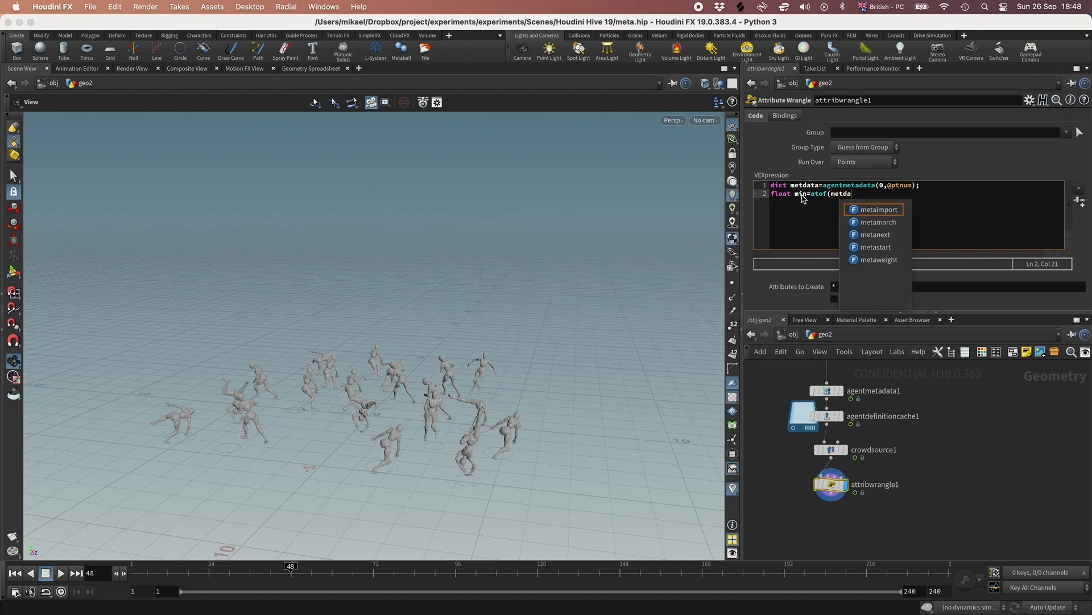
pyautogui.write('min')
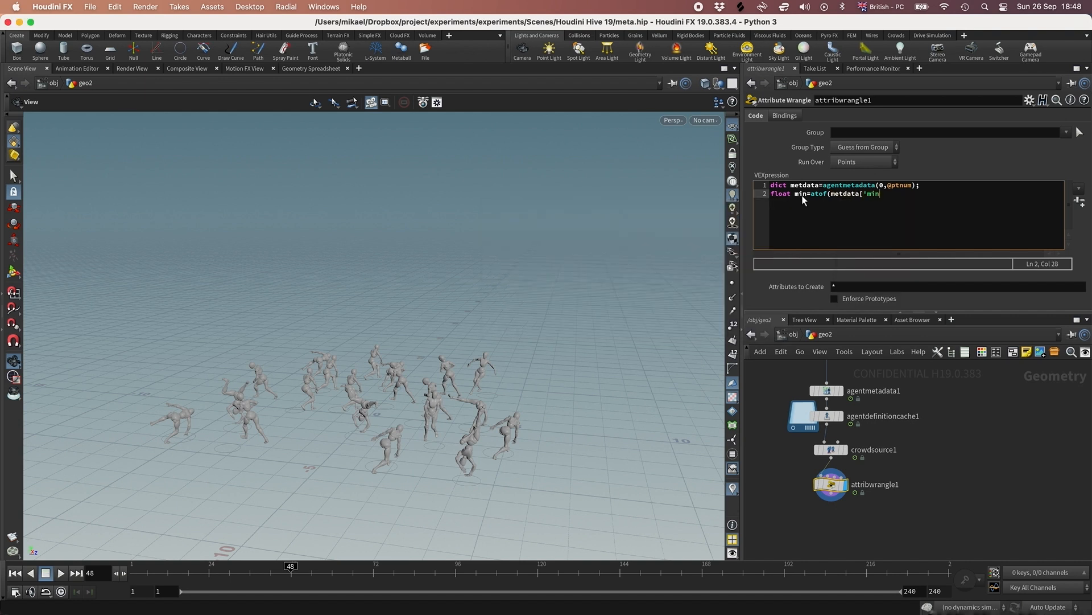
pyautogui.write("']);")
pyautogui.press('Return')
pyautogui.write('float max=atof(metad')
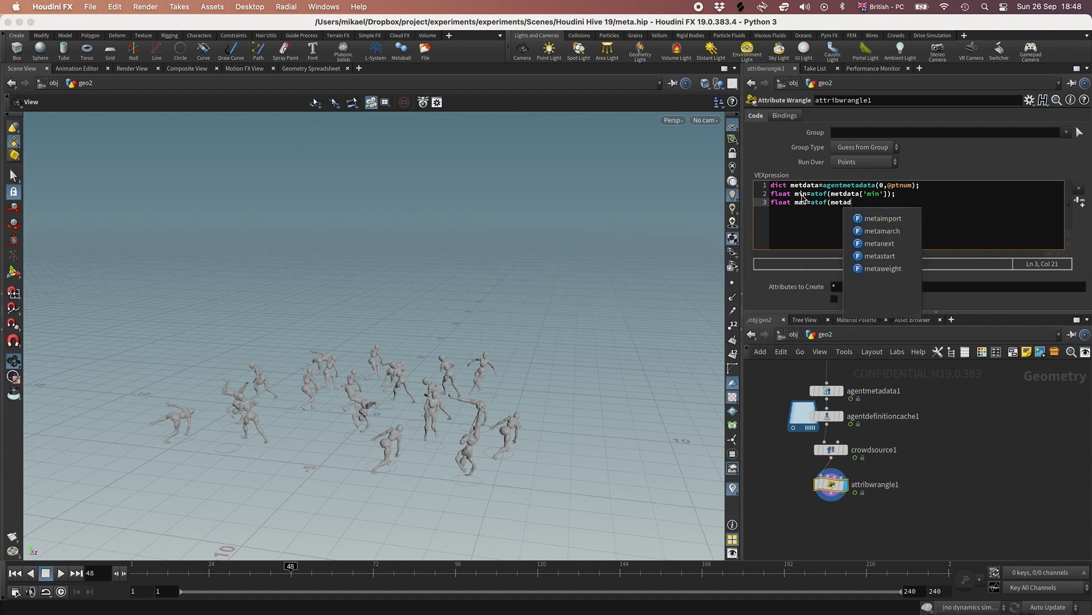
pyautogui.write("aya['ma")
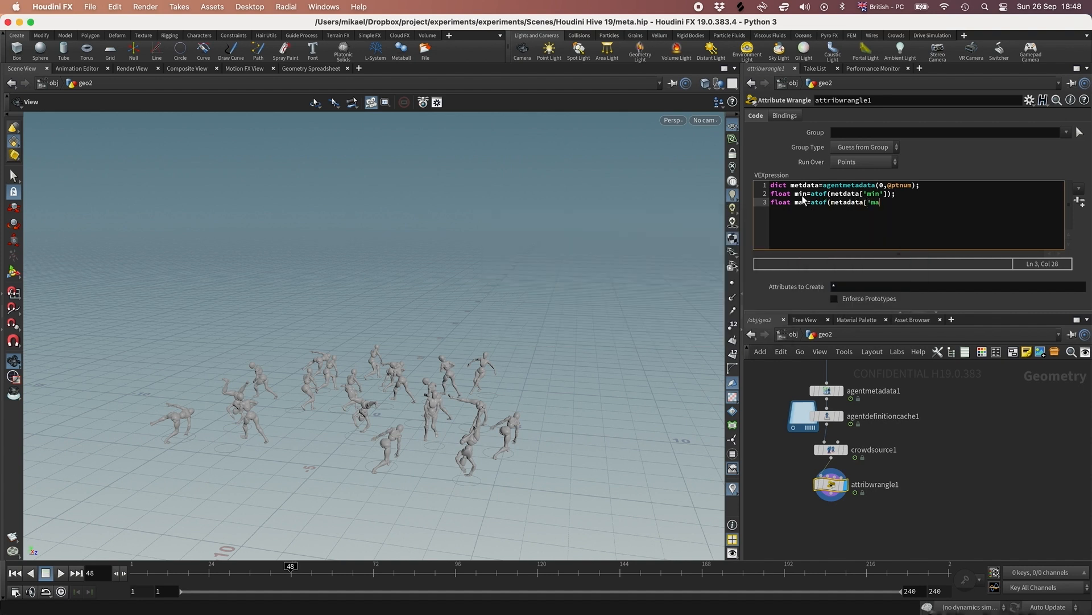
pyautogui.write("x']);")
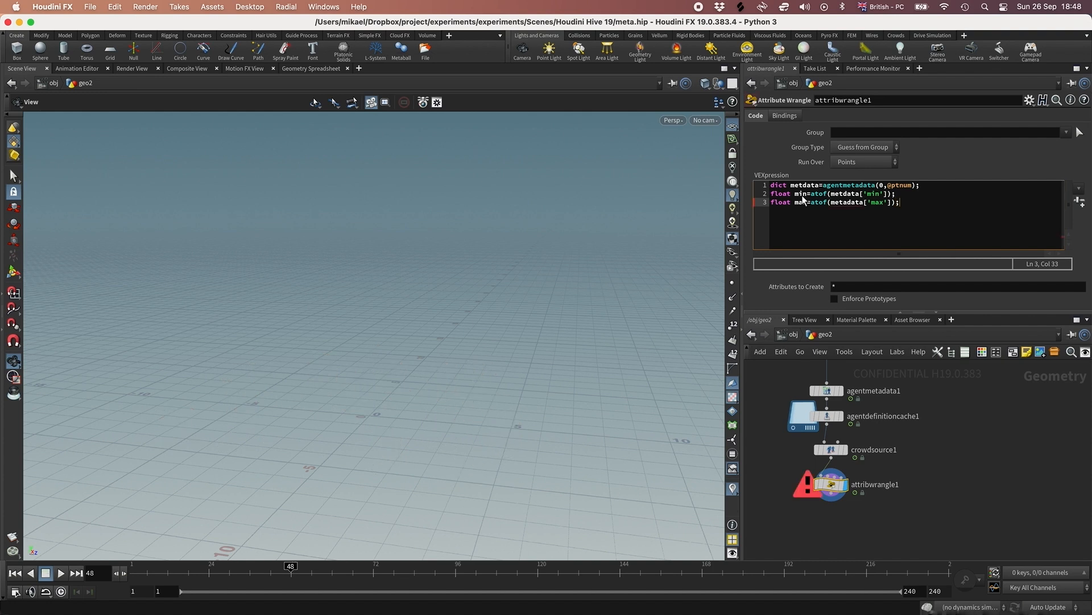
# Correct the dictionary variable's spelling to metadata in the first two lines and apply the wrangle code
pyautogui.press('Left')
pyautogui.press('Left')
pyautogui.click(807, 185)
pyautogui.click(919, 210)
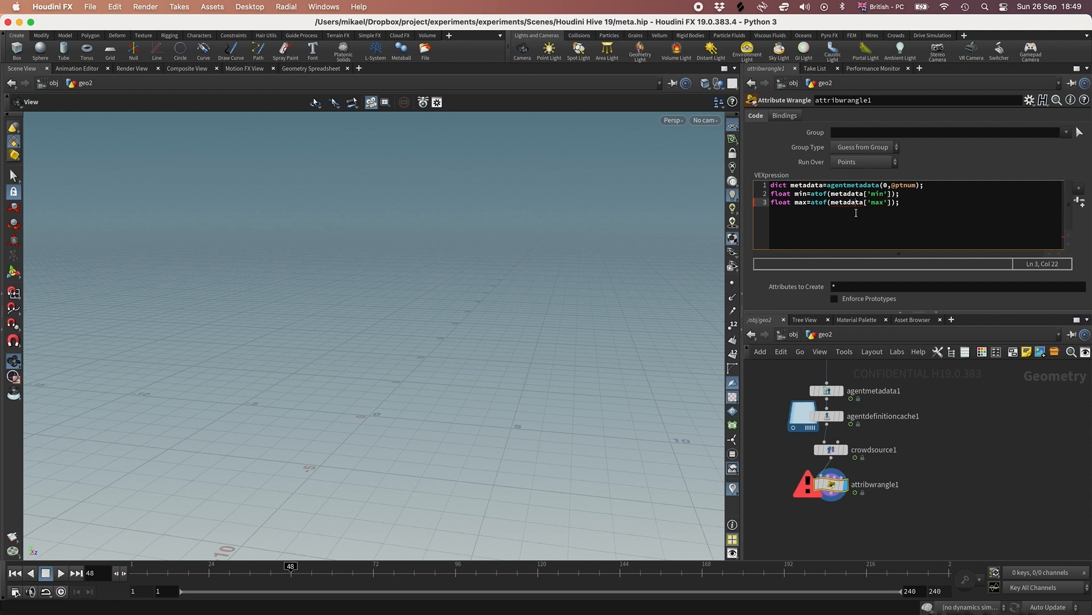
pyautogui.hotkey('ctrl', 'Return')
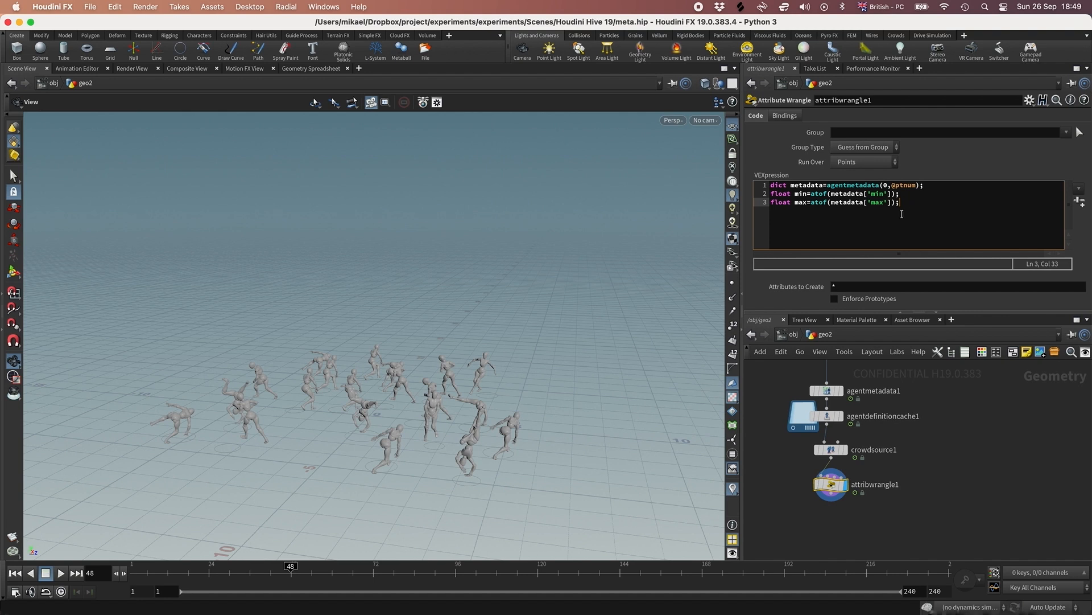
pyautogui.press('Return')
pyautogui.press('Return')
pyautogui.write('@pscale=fit')
pyautogui.write('01(rand(@ptnum)')
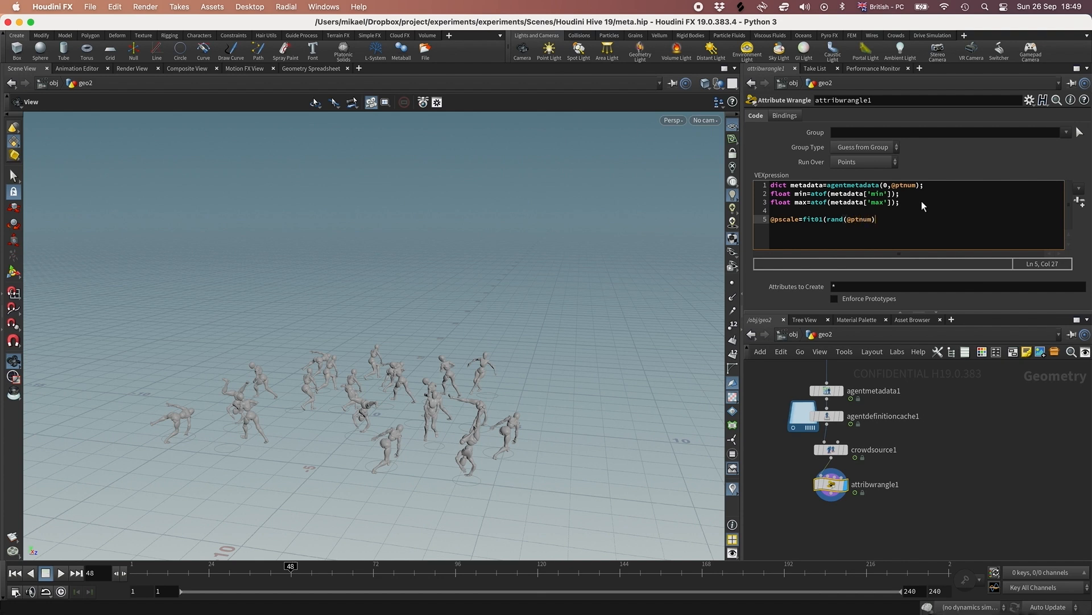
pyautogui.write(',min,max);')
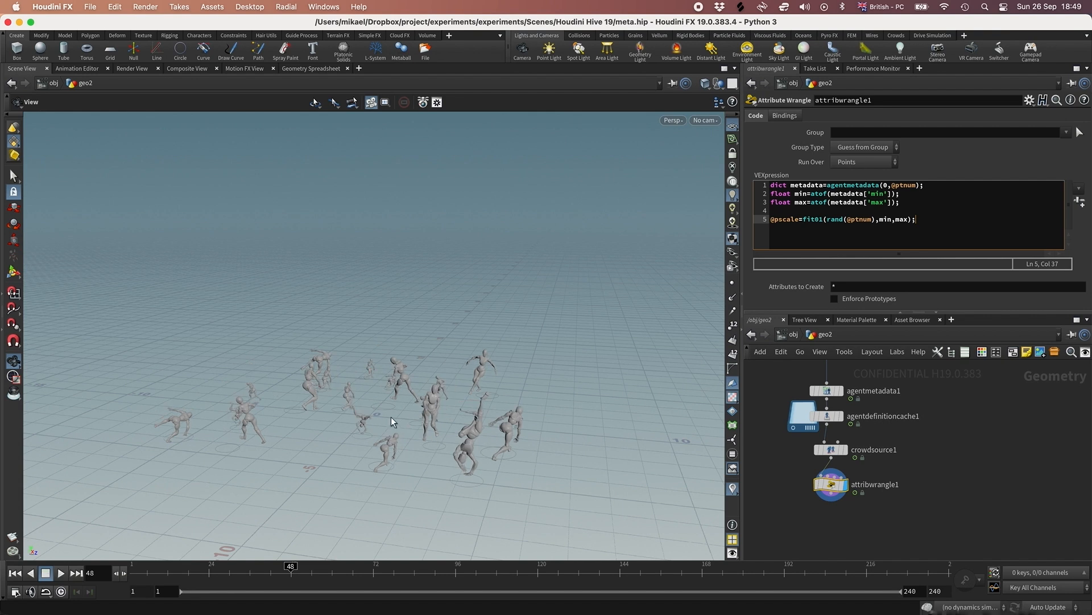
pyautogui.moveTo(391, 416)
pyautogui.mouseDown()
pyautogui.moveTo(446, 410)
pyautogui.moveTo(402, 405)
pyautogui.mouseUp()
pyautogui.moveTo(403, 405); pyautogui.dragTo(471, 402, button='right')
pyautogui.moveTo(471, 402)
pyautogui.mouseDown()
pyautogui.moveTo(408, 407)
pyautogui.moveTo(473, 383)
pyautogui.mouseUp()
pyautogui.moveTo(473, 383); pyautogui.dragTo(405, 388, button='right')
# Add a separate Agent node beside the existing chain and set its Input to Agent Definition Cache
pyautogui.press('h')
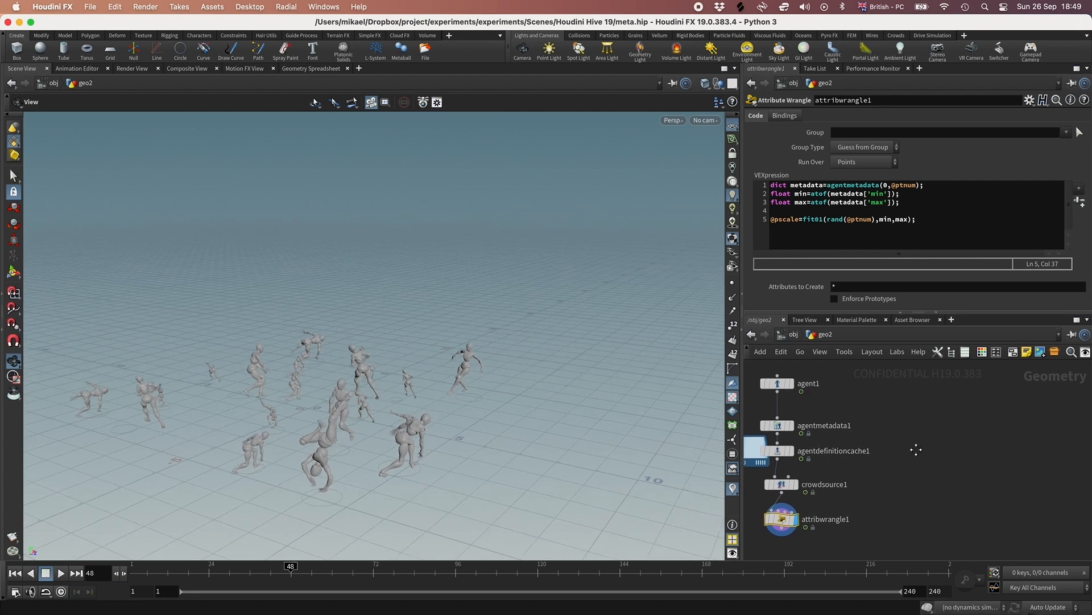
pyautogui.press('Tab')
pyautogui.write('age')
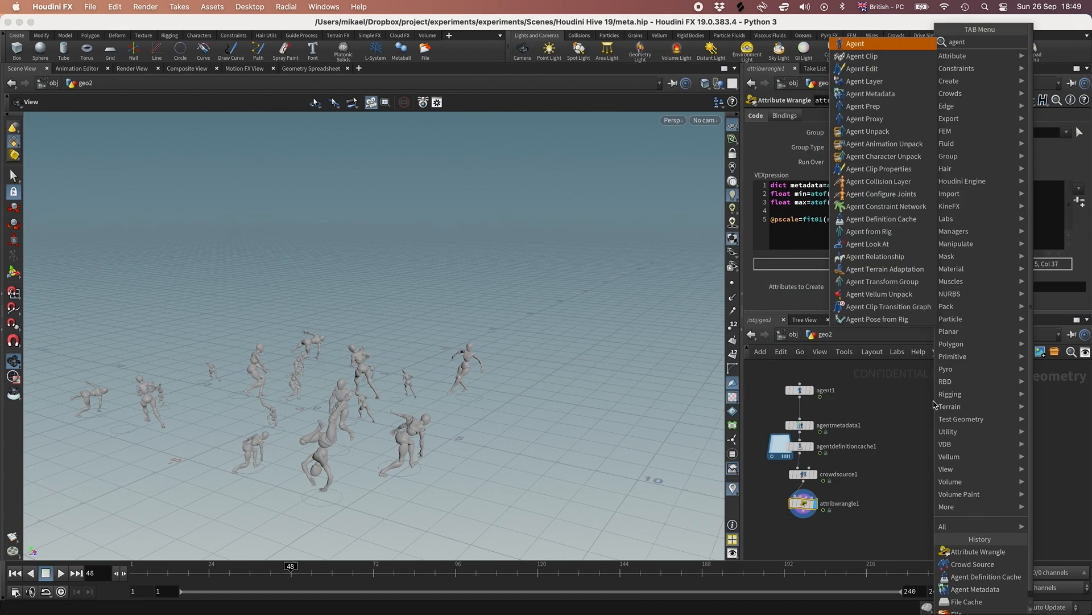
pyautogui.press('Return')
pyautogui.click(933, 403)
pyautogui.click(869, 204)
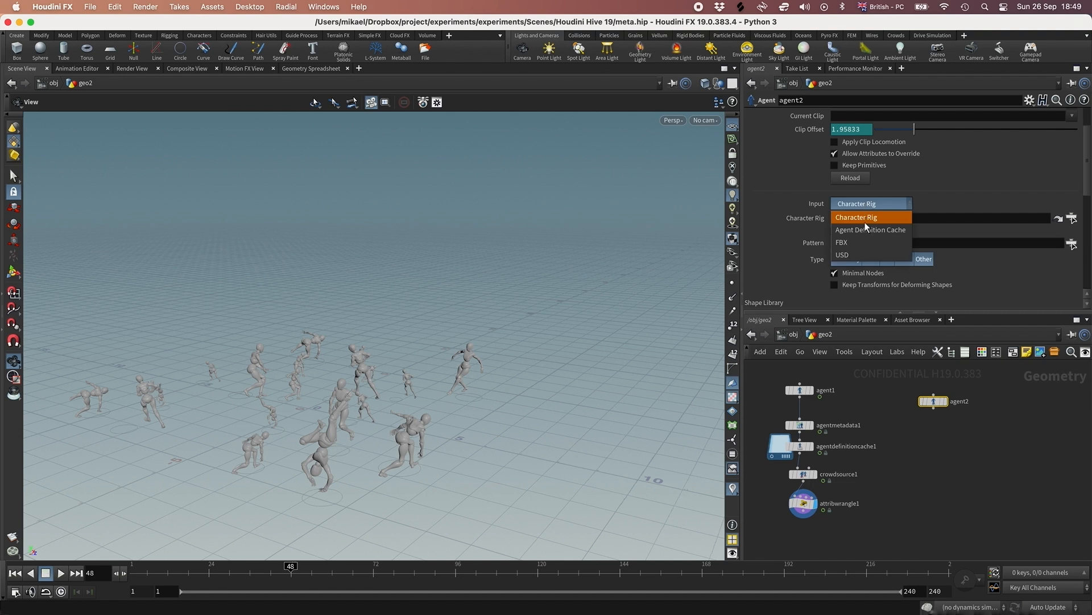
pyautogui.click(865, 217)
# Set agent2's Agent Name to metaAgent and display the node
pyautogui.scroll(2, 865, 189)
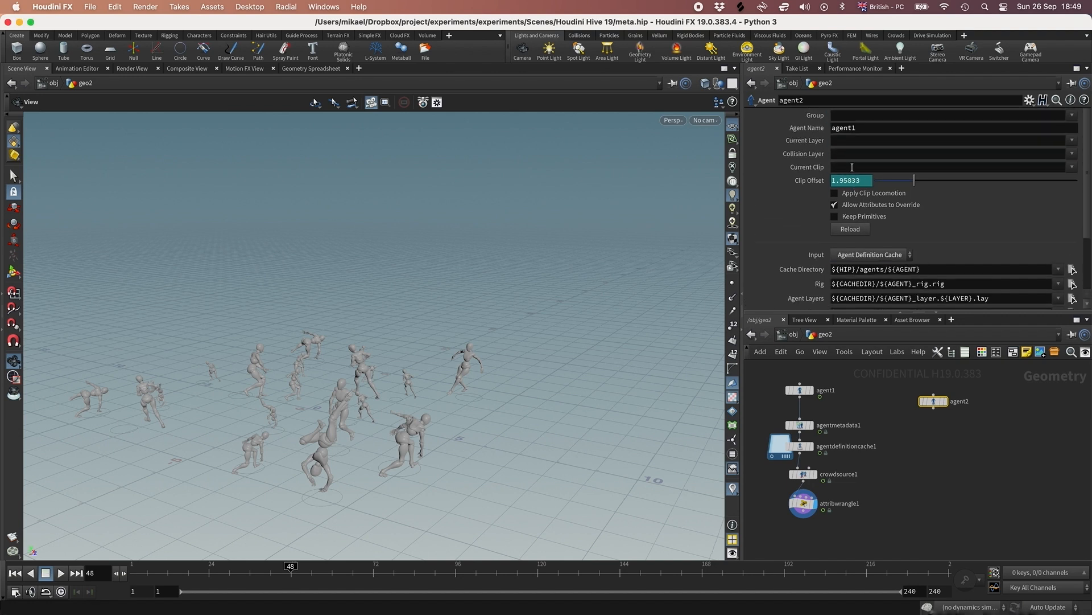
pyautogui.moveTo(858, 128); pyautogui.dragTo(804, 128)
pyautogui.write('meta')
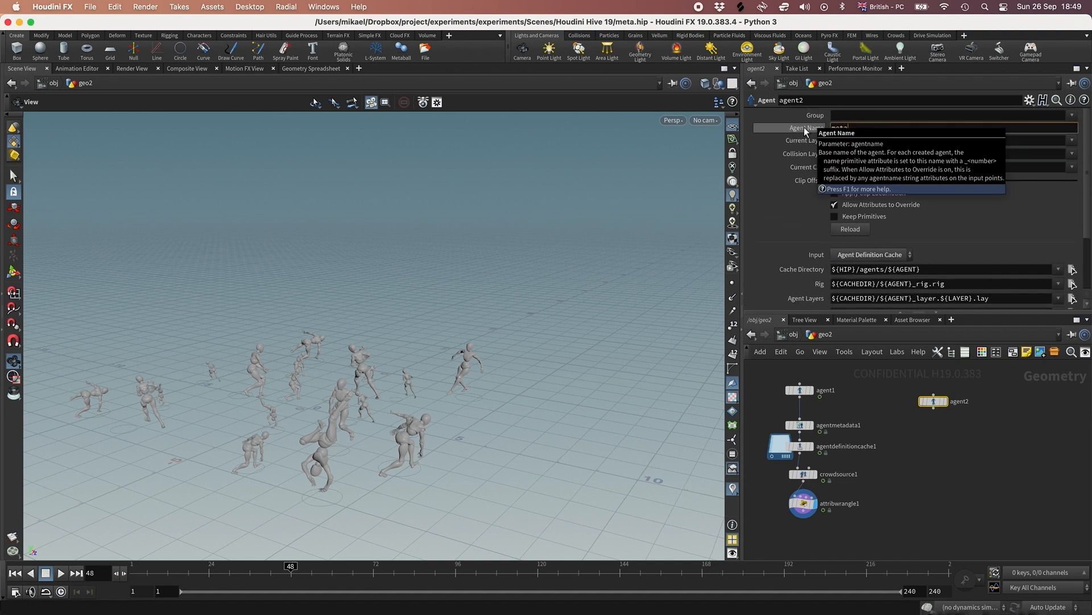
pyautogui.write('Agent')
pyautogui.press('Return')
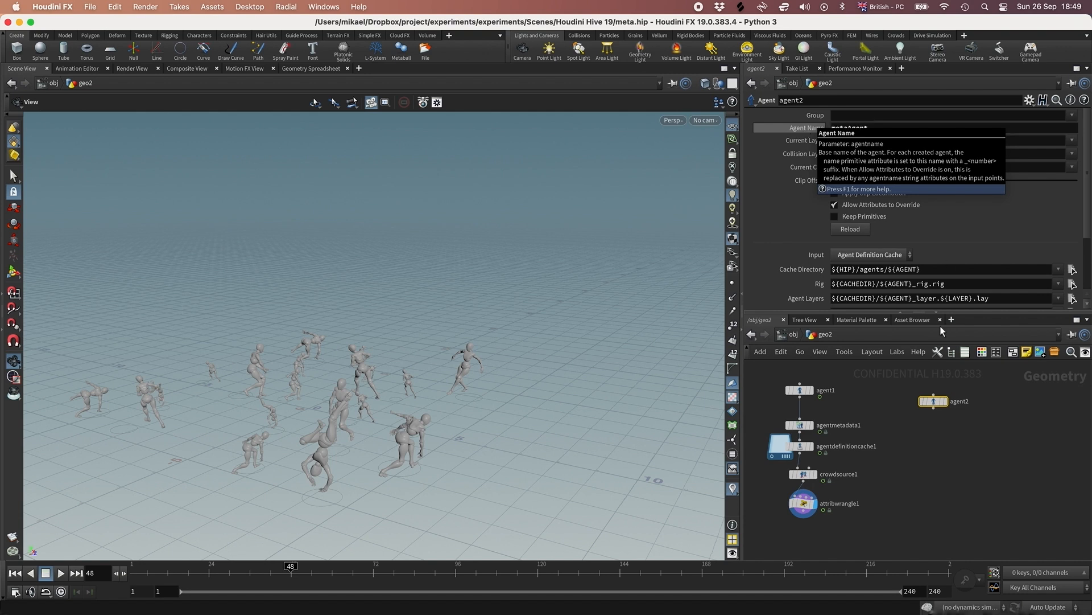
pyautogui.click(944, 401)
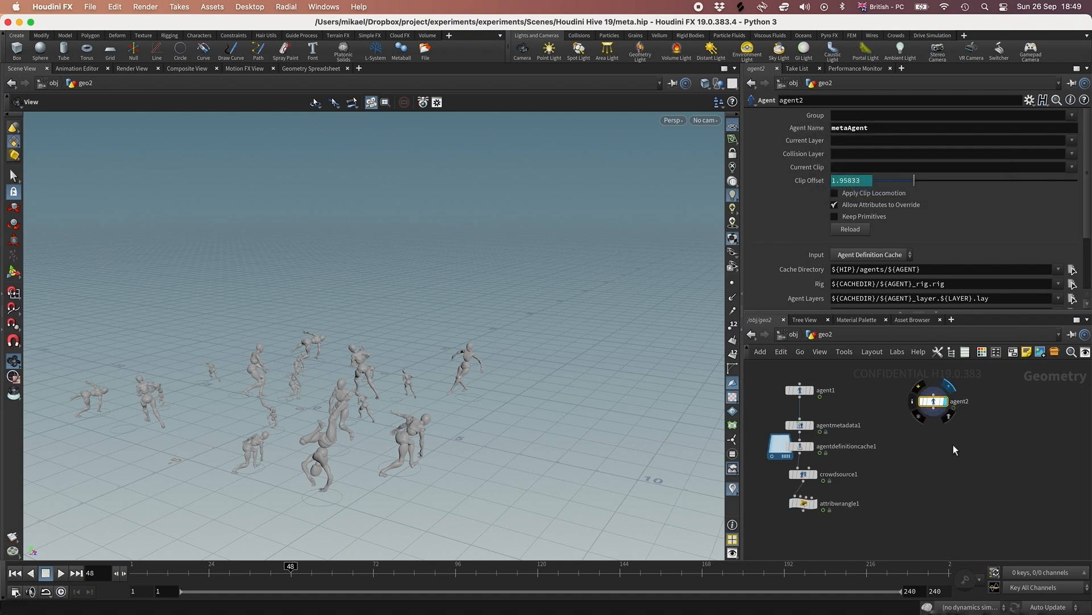
# Duplicate crowdsource1, wire the copy below agent2, and display it
pyautogui.scroll(-1, 953, 445)
pyautogui.click(798, 453)
pyautogui.press('super+c')
pyautogui.press('super+v')
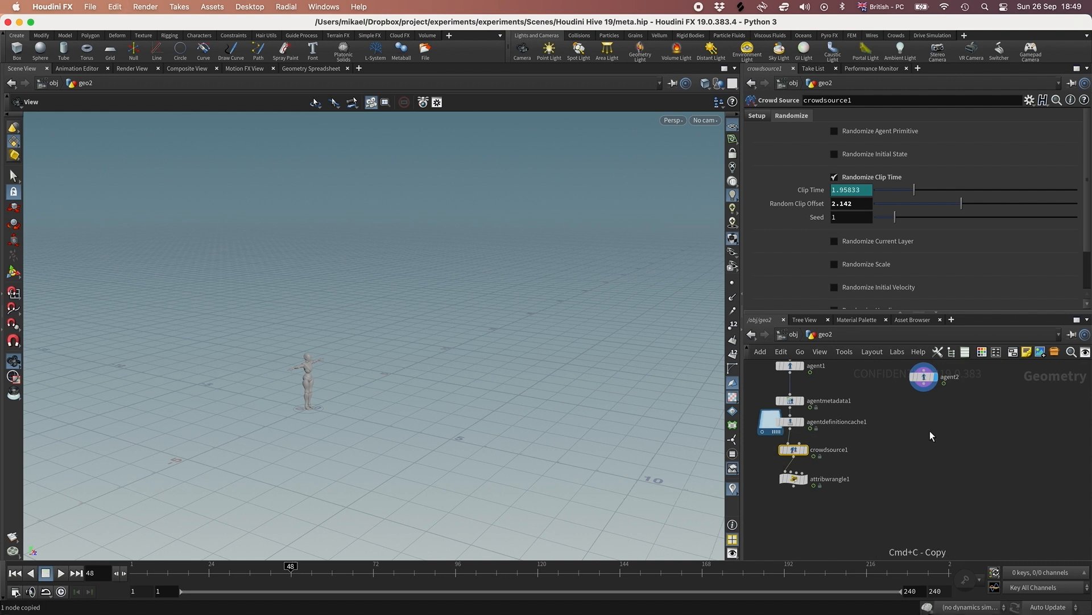
pyautogui.moveTo(928, 419); pyautogui.dragTo(924, 384)
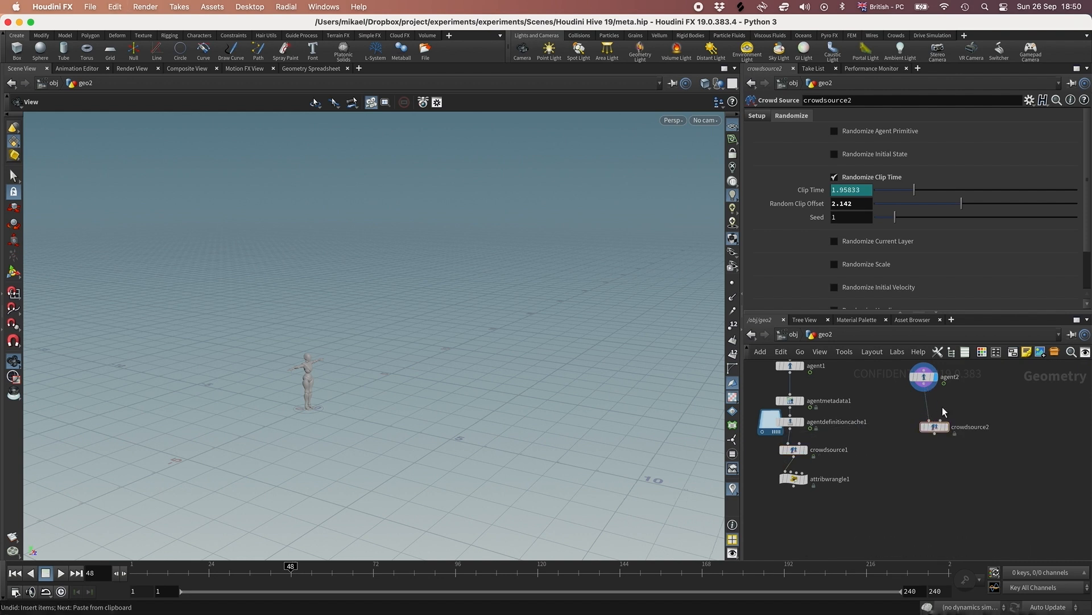
pyautogui.click(946, 427)
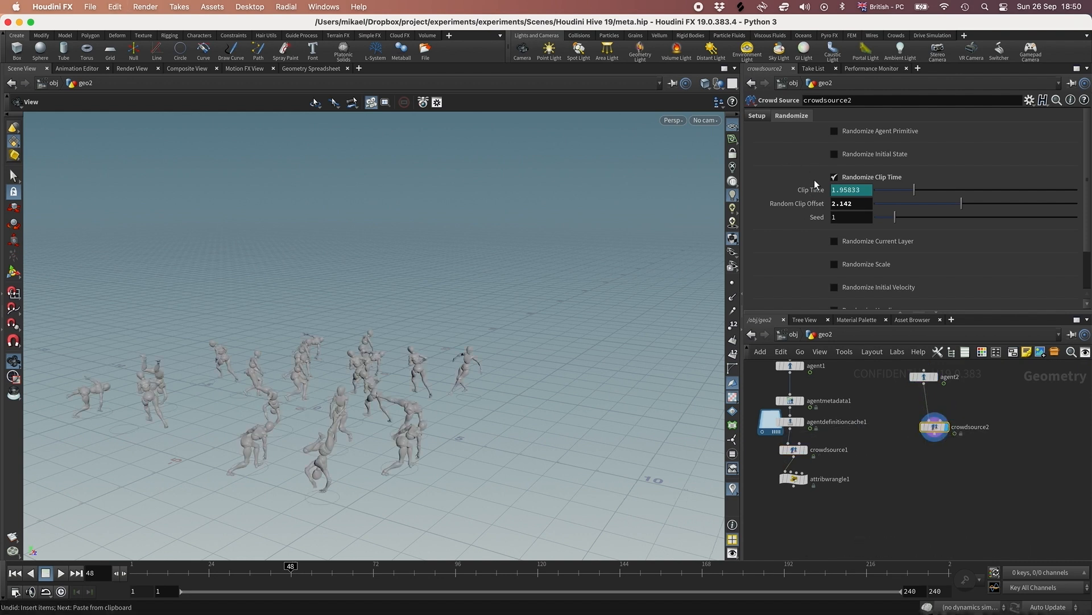
# Set crowdsource2's Number of Agents to 30
pyautogui.click(761, 115)
pyautogui.write('30')
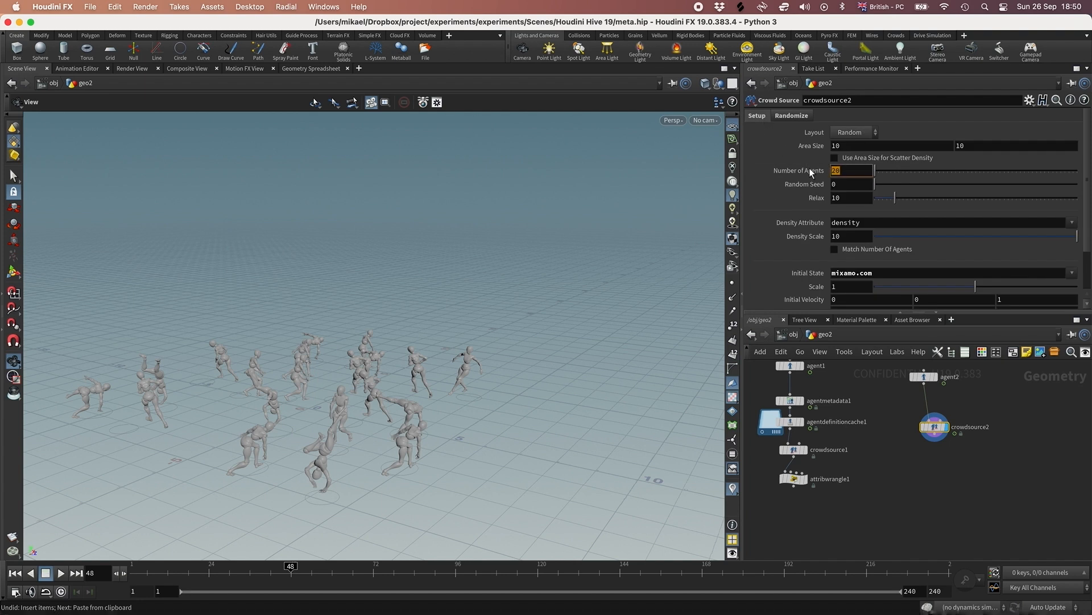
pyautogui.press('Return')
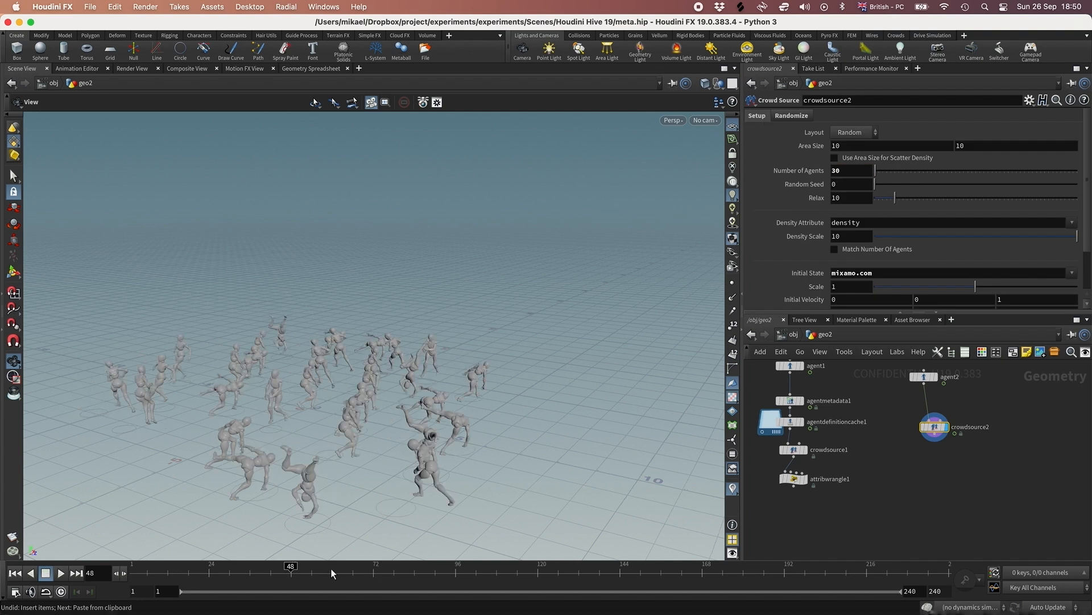
# Add a File Cache node below crowdsource2 and save the crowd to disk
pyautogui.press('Tab')
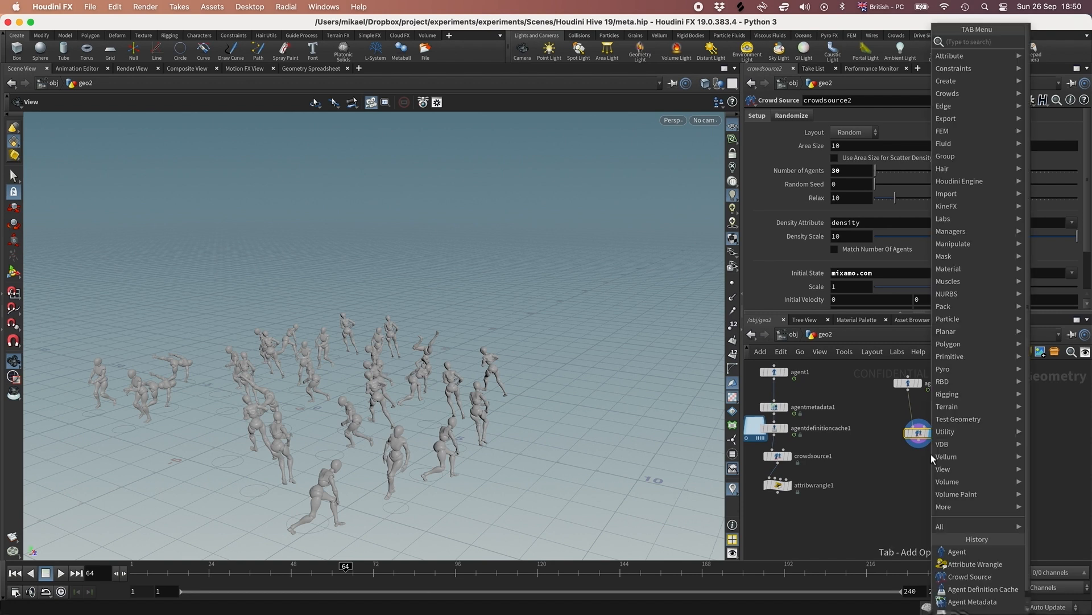
pyautogui.write('file')
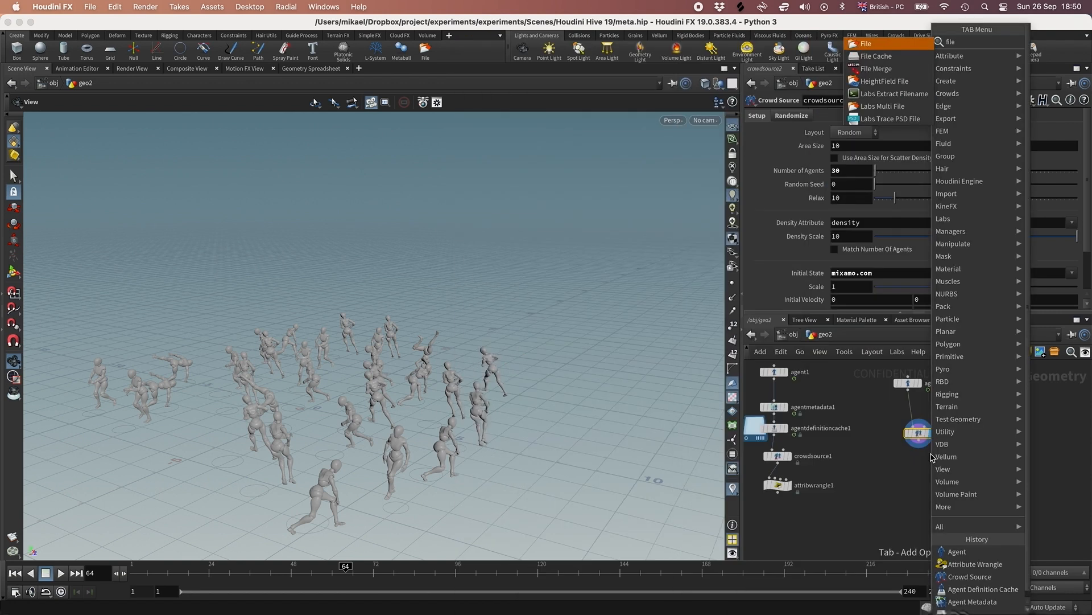
pyautogui.press('Down')
pyautogui.press('Return')
pyautogui.click(929, 464)
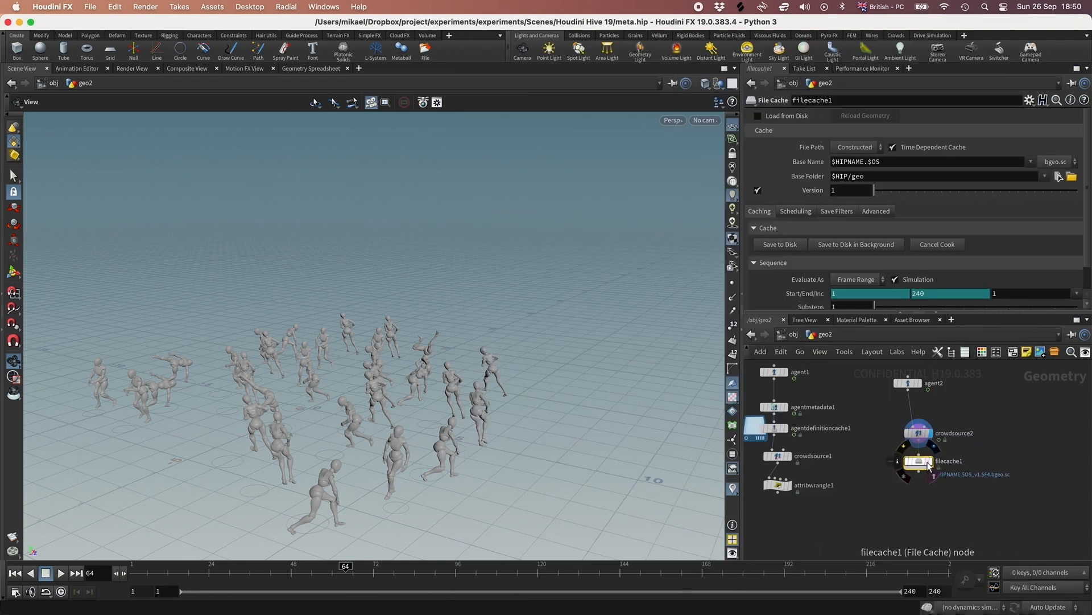
pyautogui.click(781, 245)
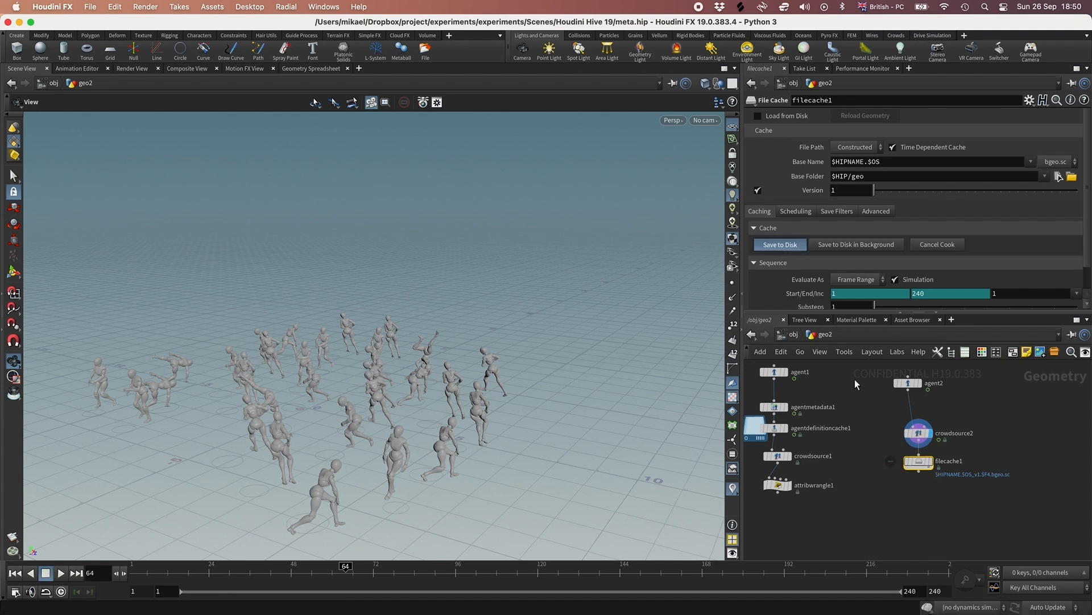
# Duplicate attribwrangle1, wire the copy below filecache1, and display it
pyautogui.click(778, 487)
pyautogui.press('super+c')
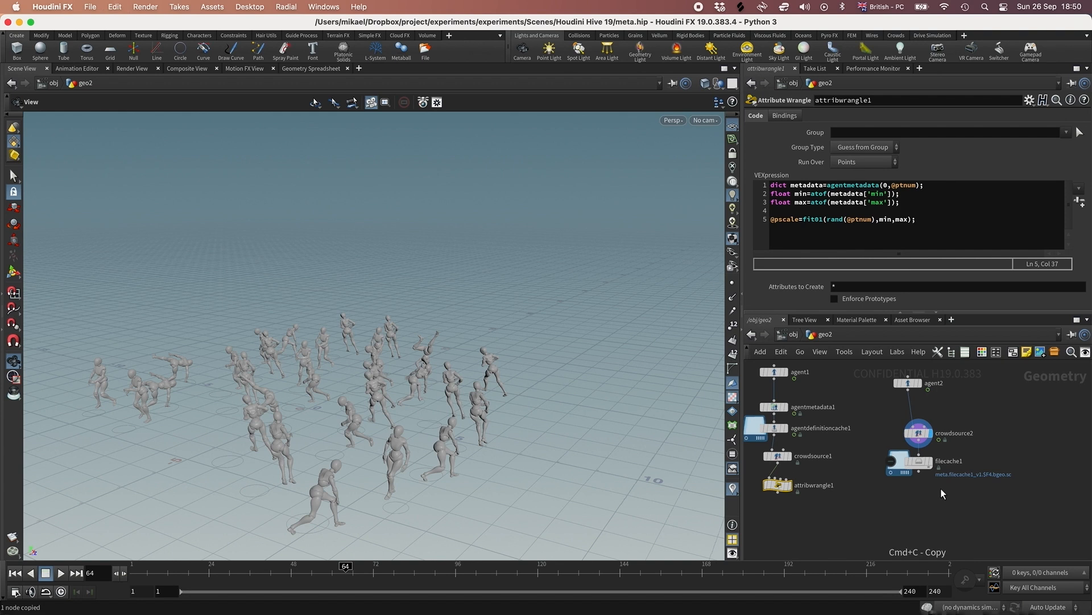
pyautogui.press('super+v')
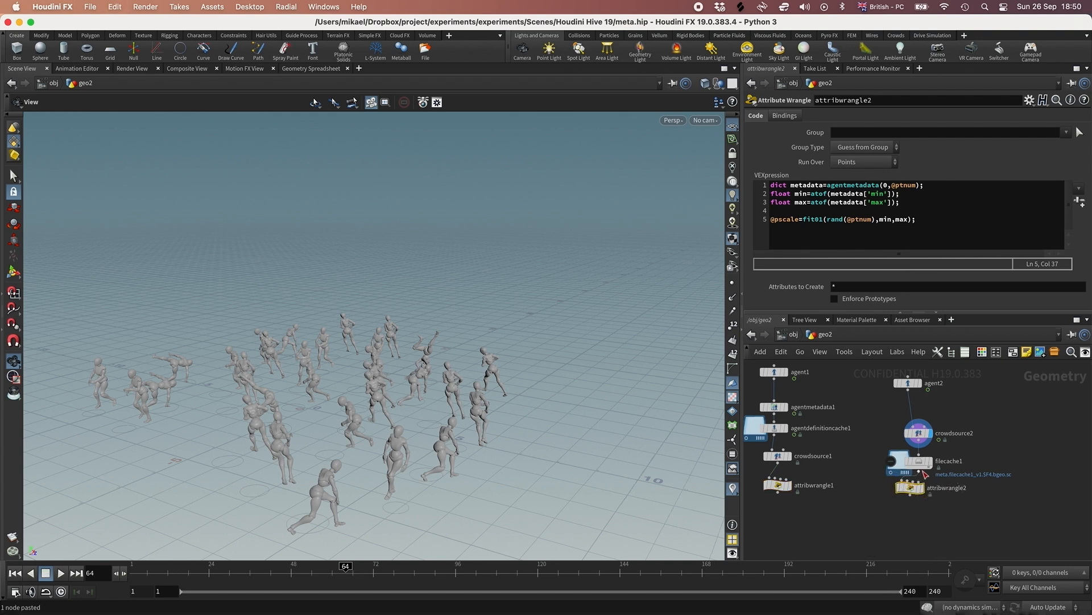
pyautogui.click(922, 488)
pyautogui.moveTo(902, 488); pyautogui.dragTo(923, 490)
pyautogui.click(915, 462)
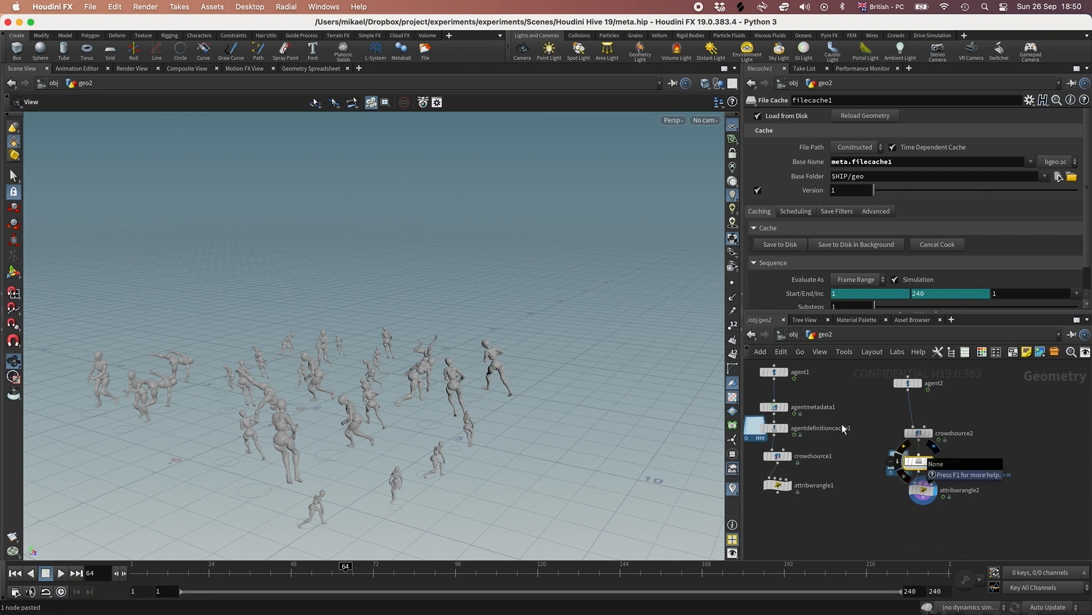
# In agentmetadata1, set the min entry's value to 0.7 and the max entry's value to 1.5
pyautogui.click(775, 408)
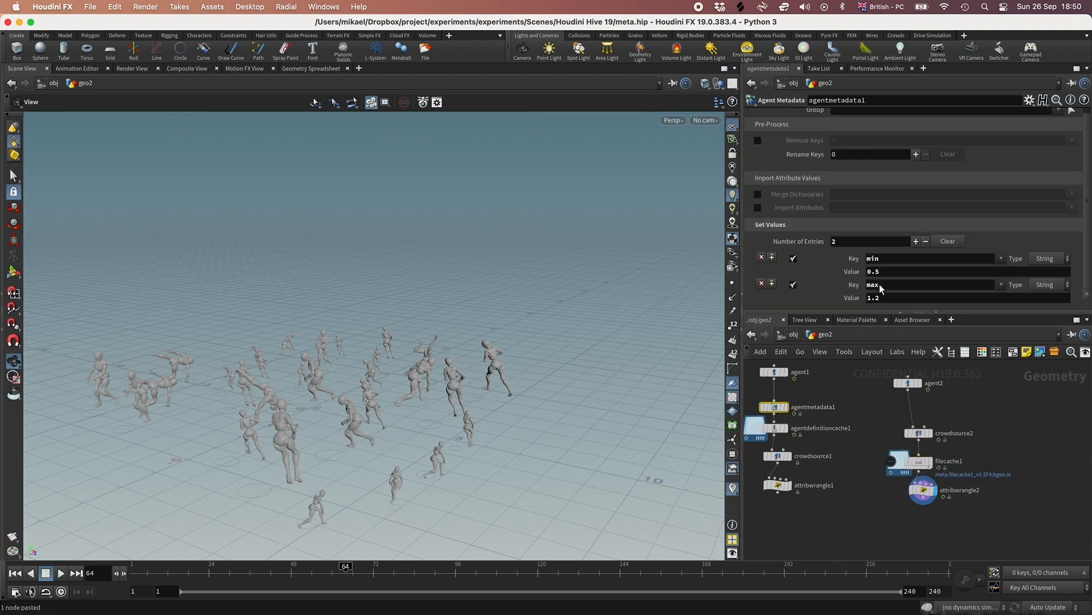
pyautogui.doubleClick(879, 272)
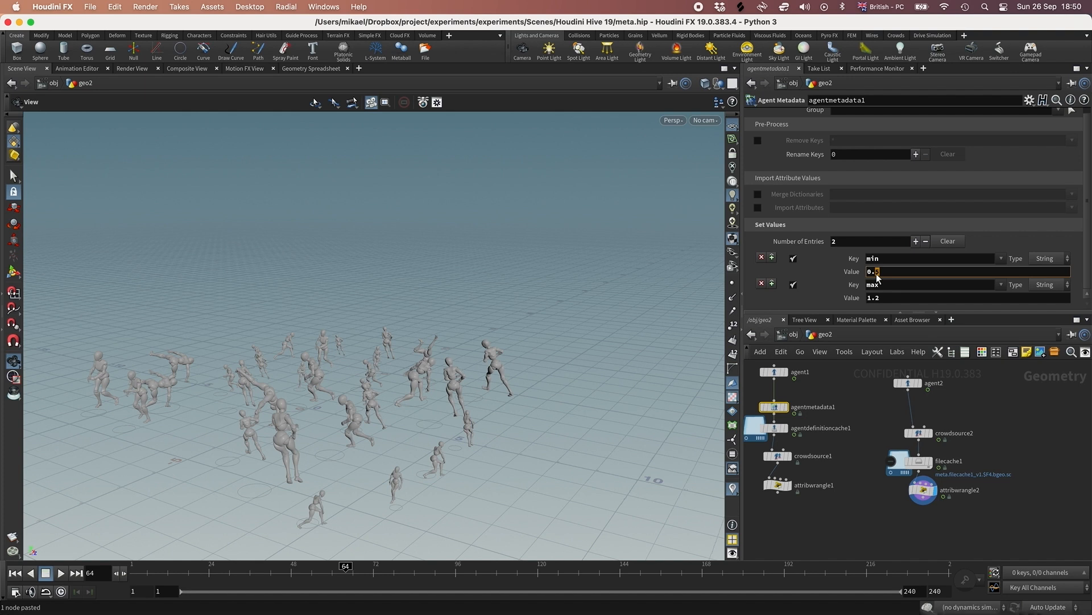
pyautogui.write('7')
pyautogui.click(891, 299)
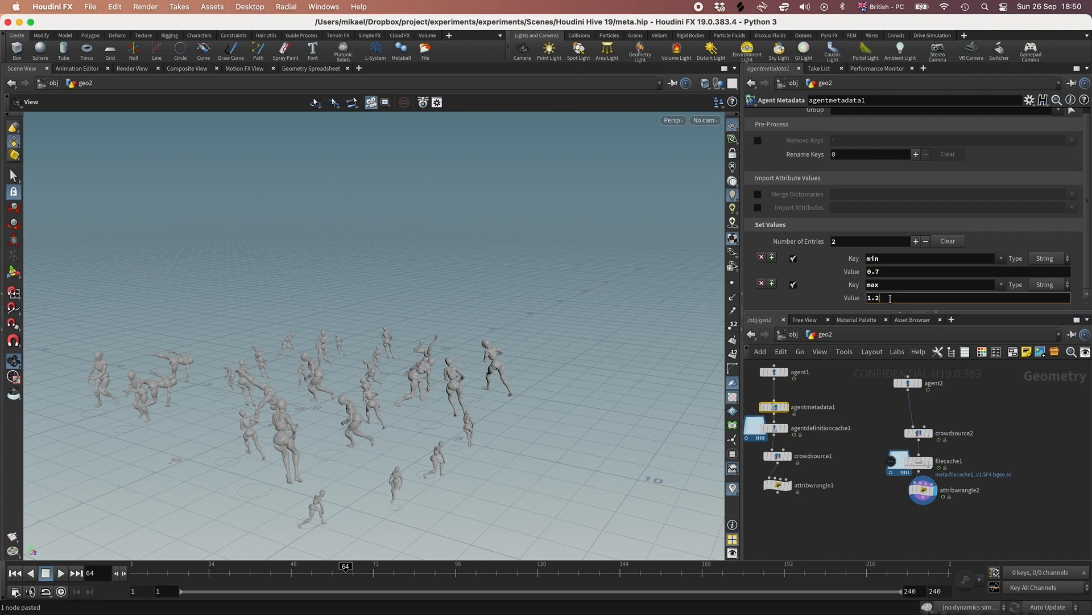
pyautogui.write('5')
pyautogui.press('Return')
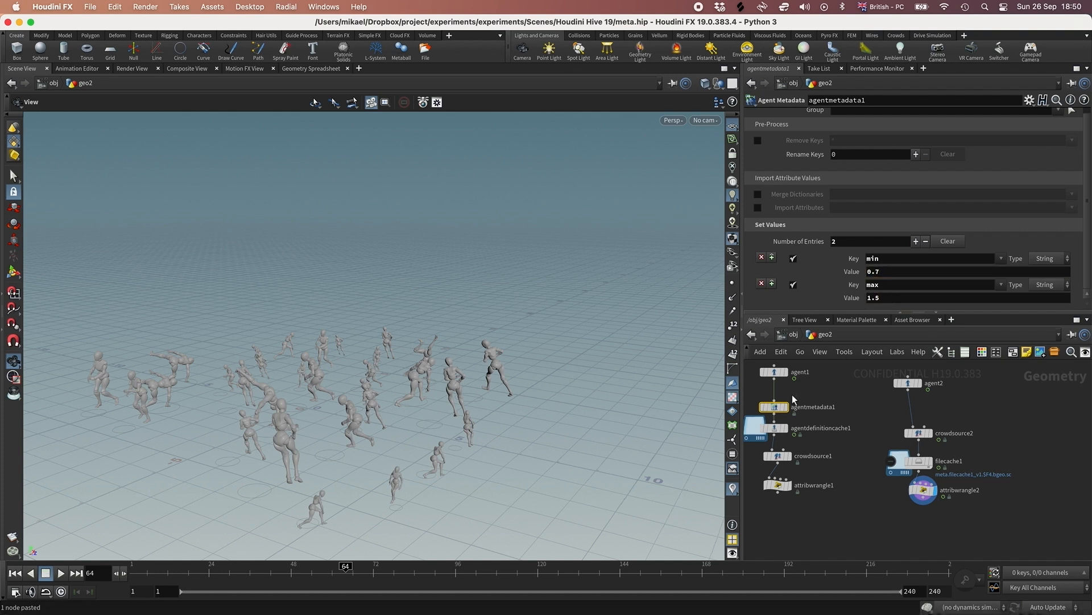
# Save the metaAgent definition to disk again from agentdefinitioncache1 and reload filecache1's geometry
pyautogui.click(775, 428)
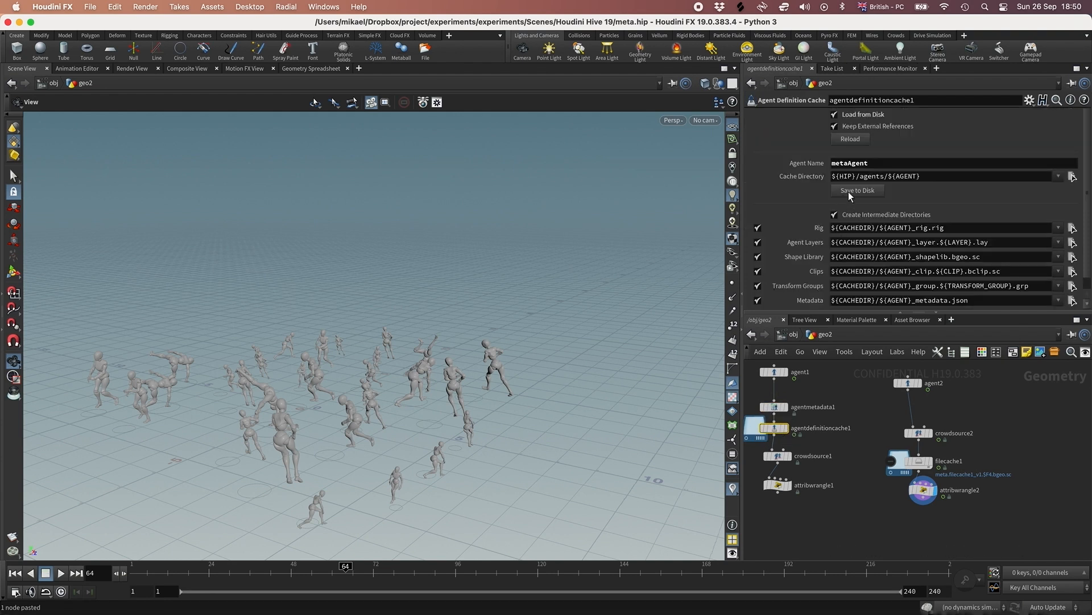
pyautogui.click(926, 464)
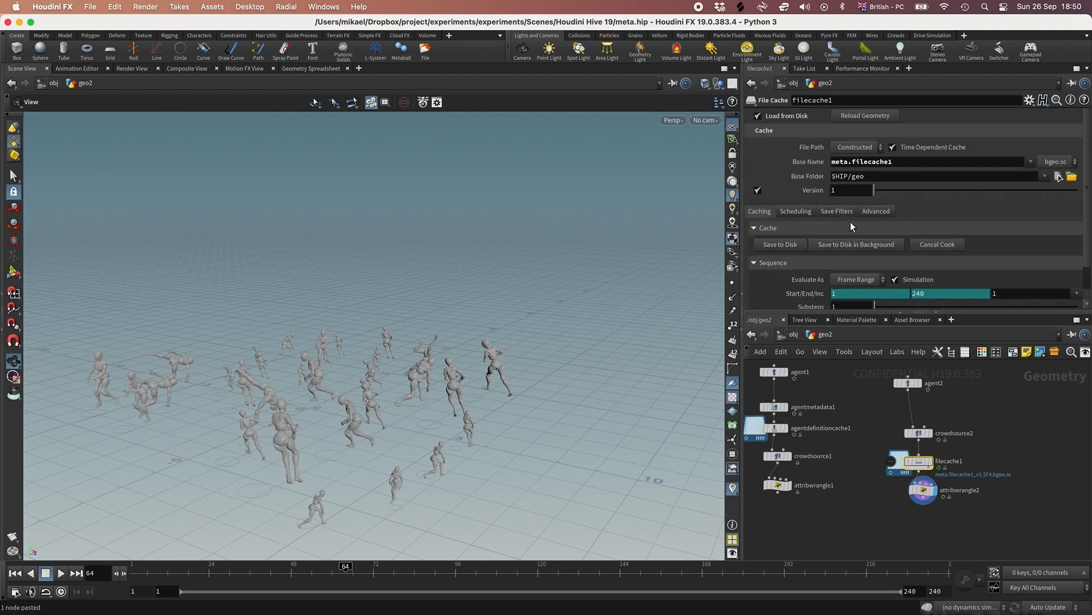
pyautogui.click(858, 115)
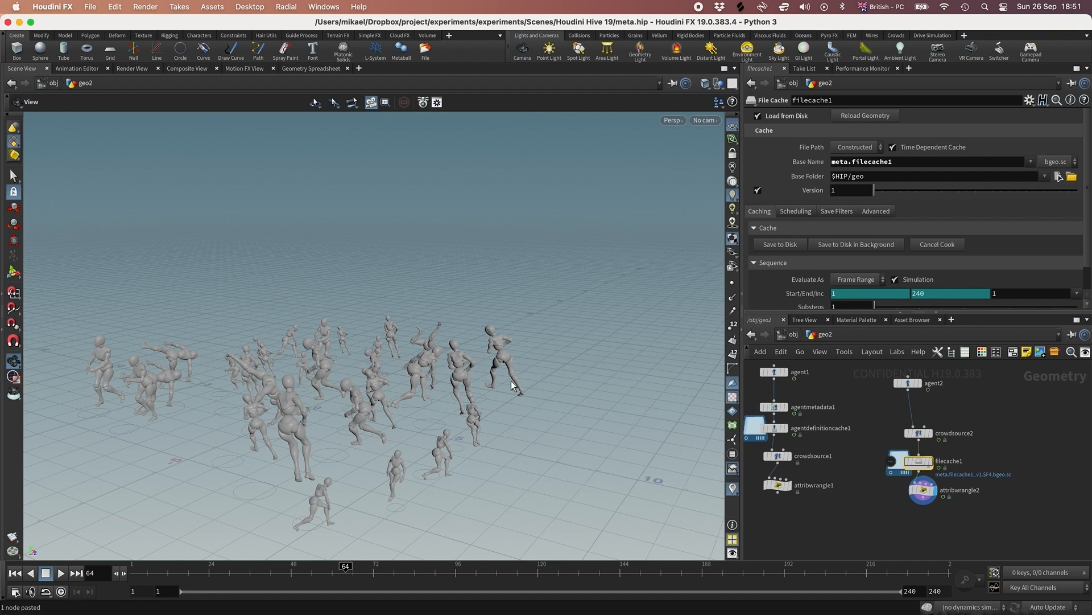
pyautogui.moveTo(363, 375); pyautogui.dragTo(524, 378)
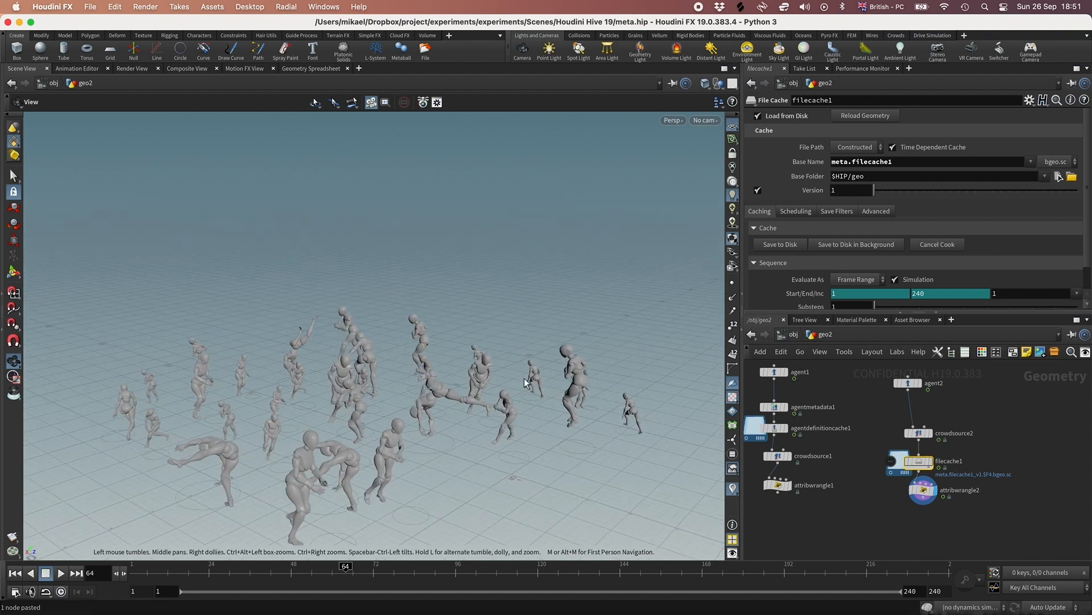